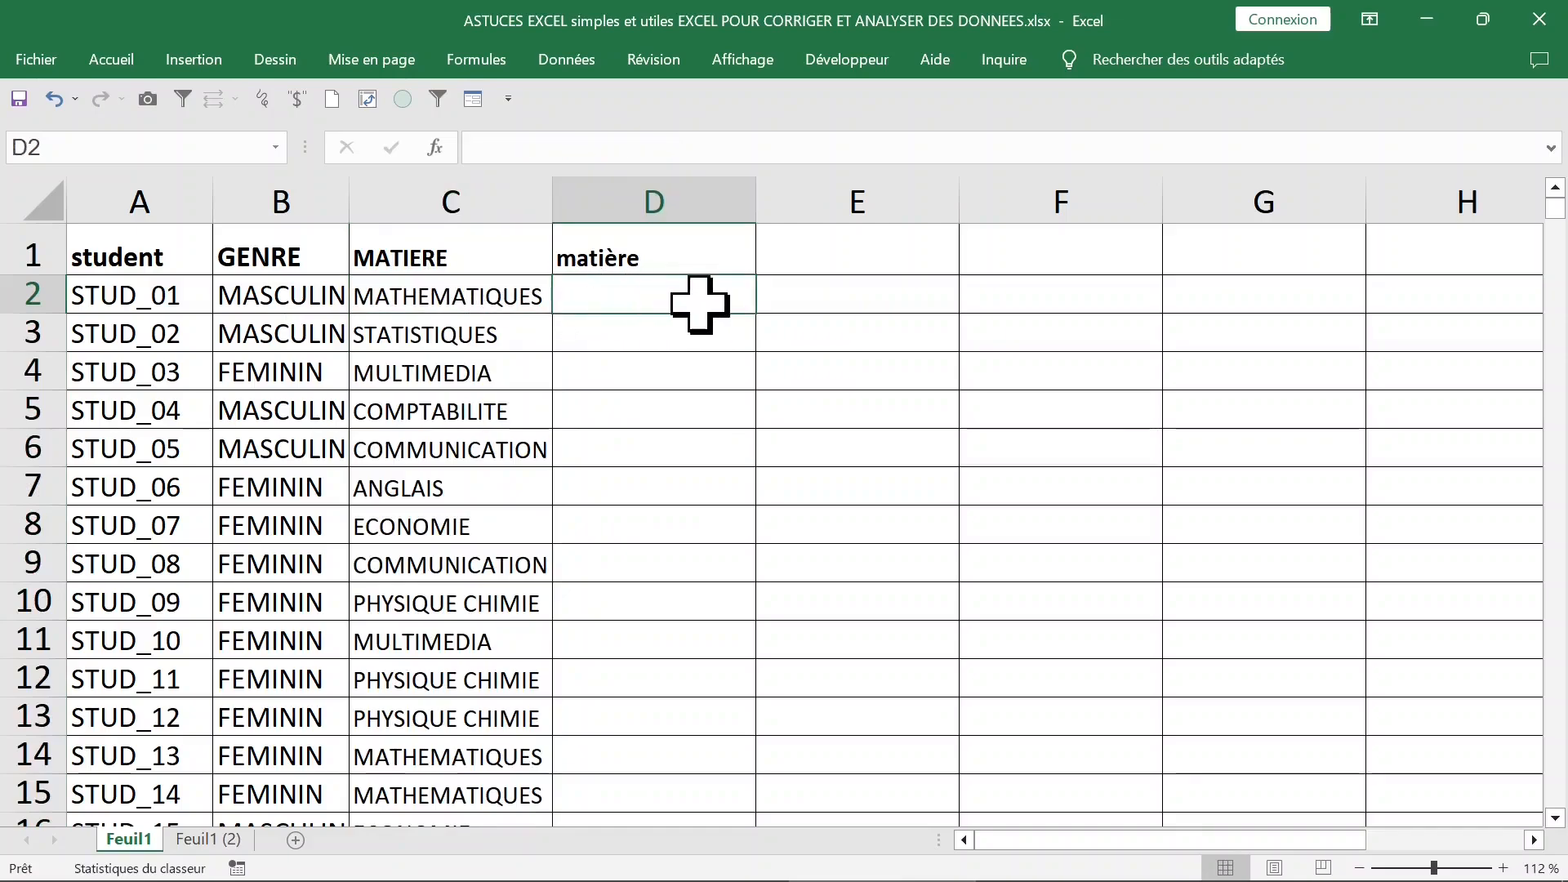
Step: Enter =NB.SI($C$2:$C$7807;C2) in cell D2 to count how often the subject occurs
type("=nb")
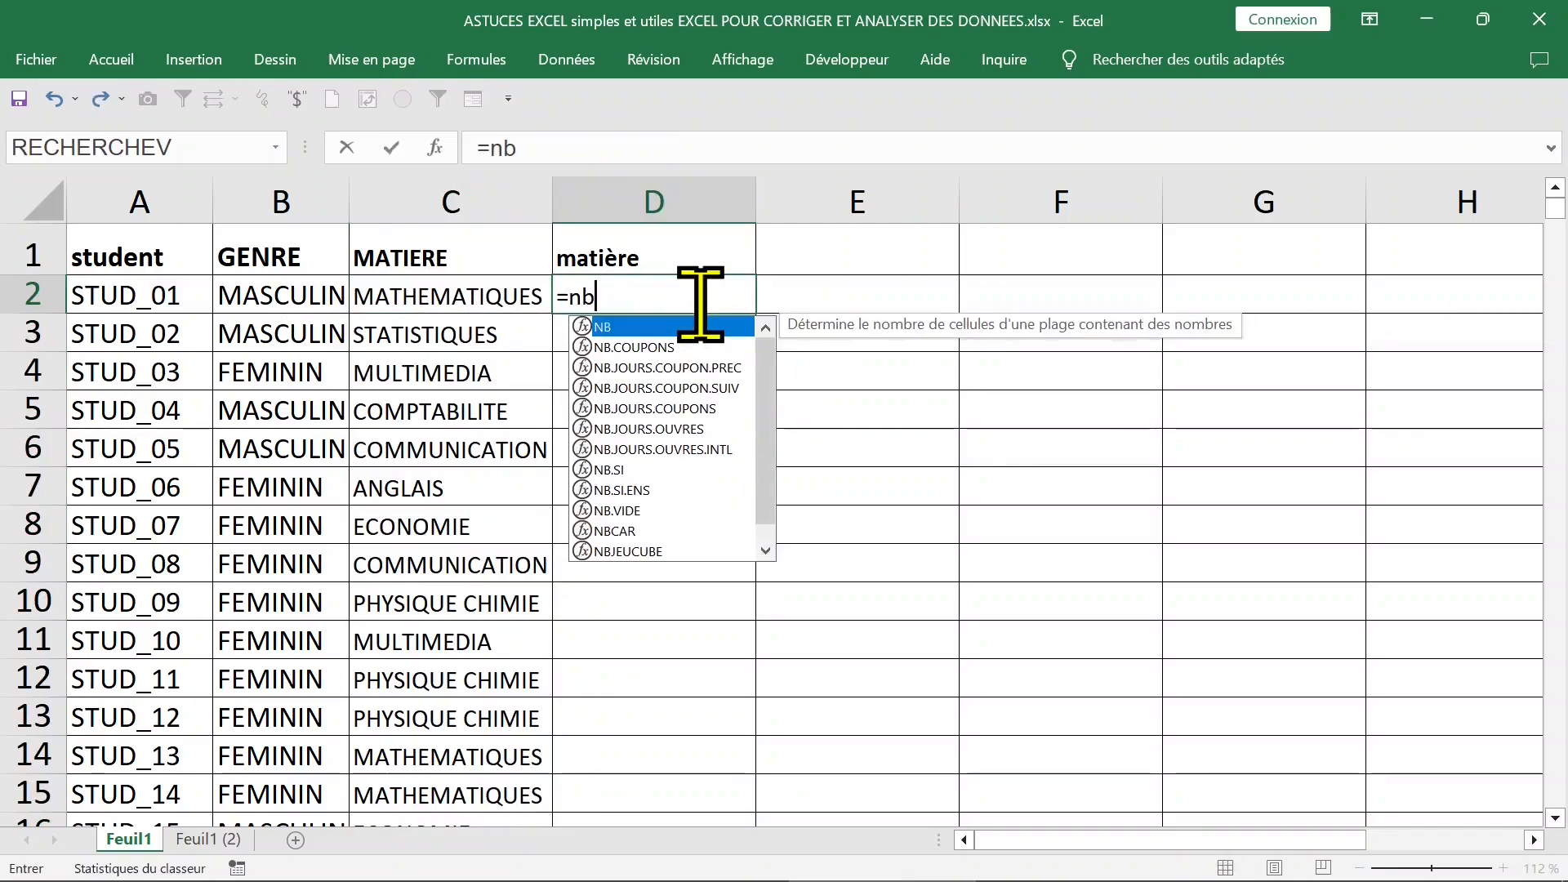
left_click(633, 470)
double_click(633, 469)
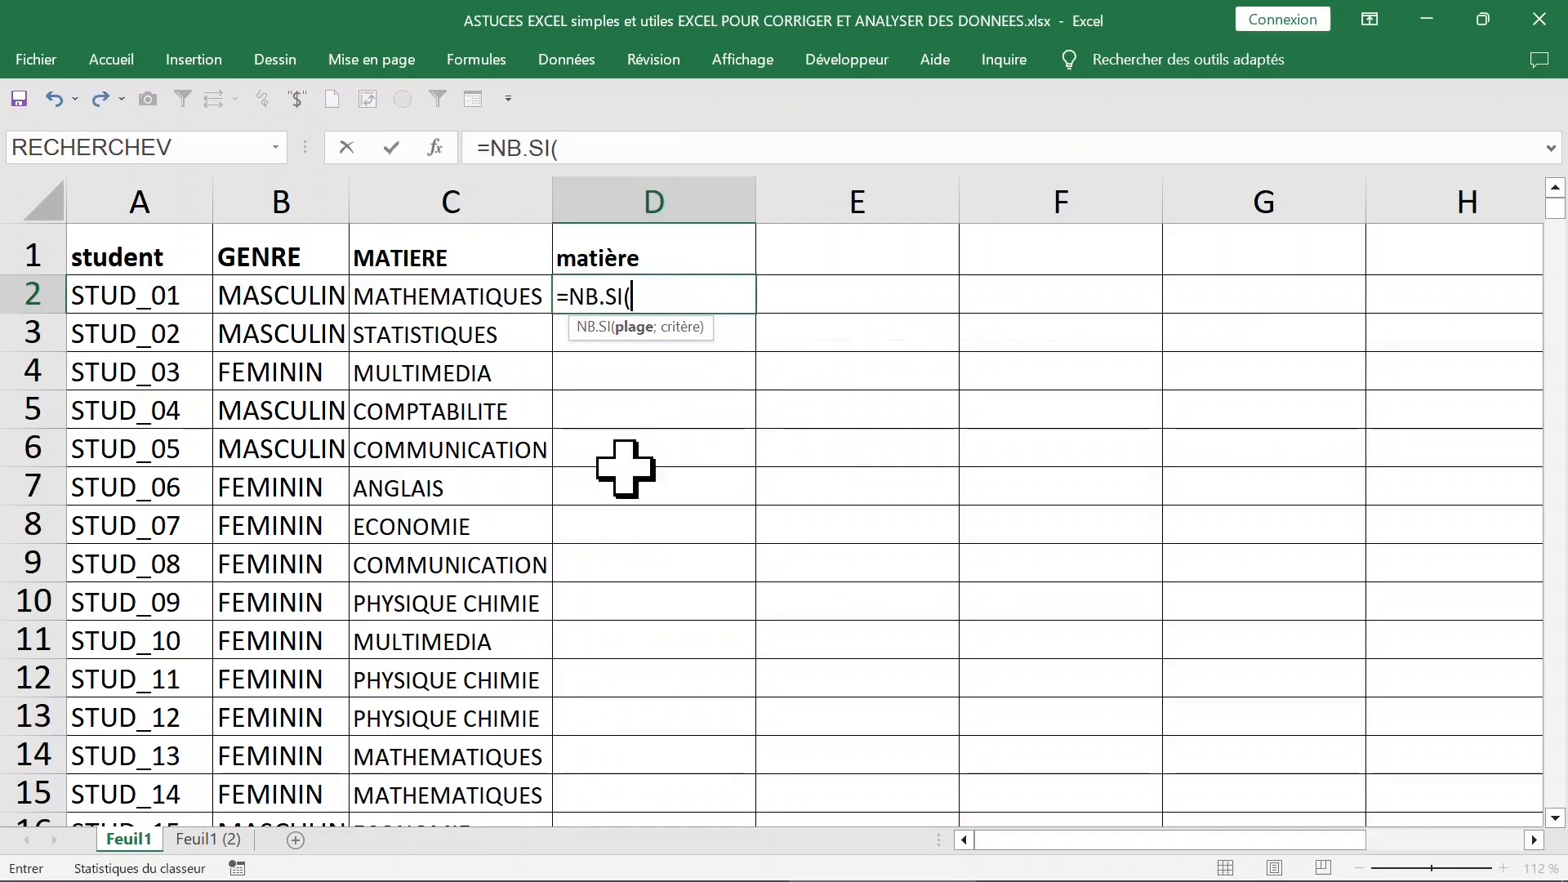
left_click(461, 302)
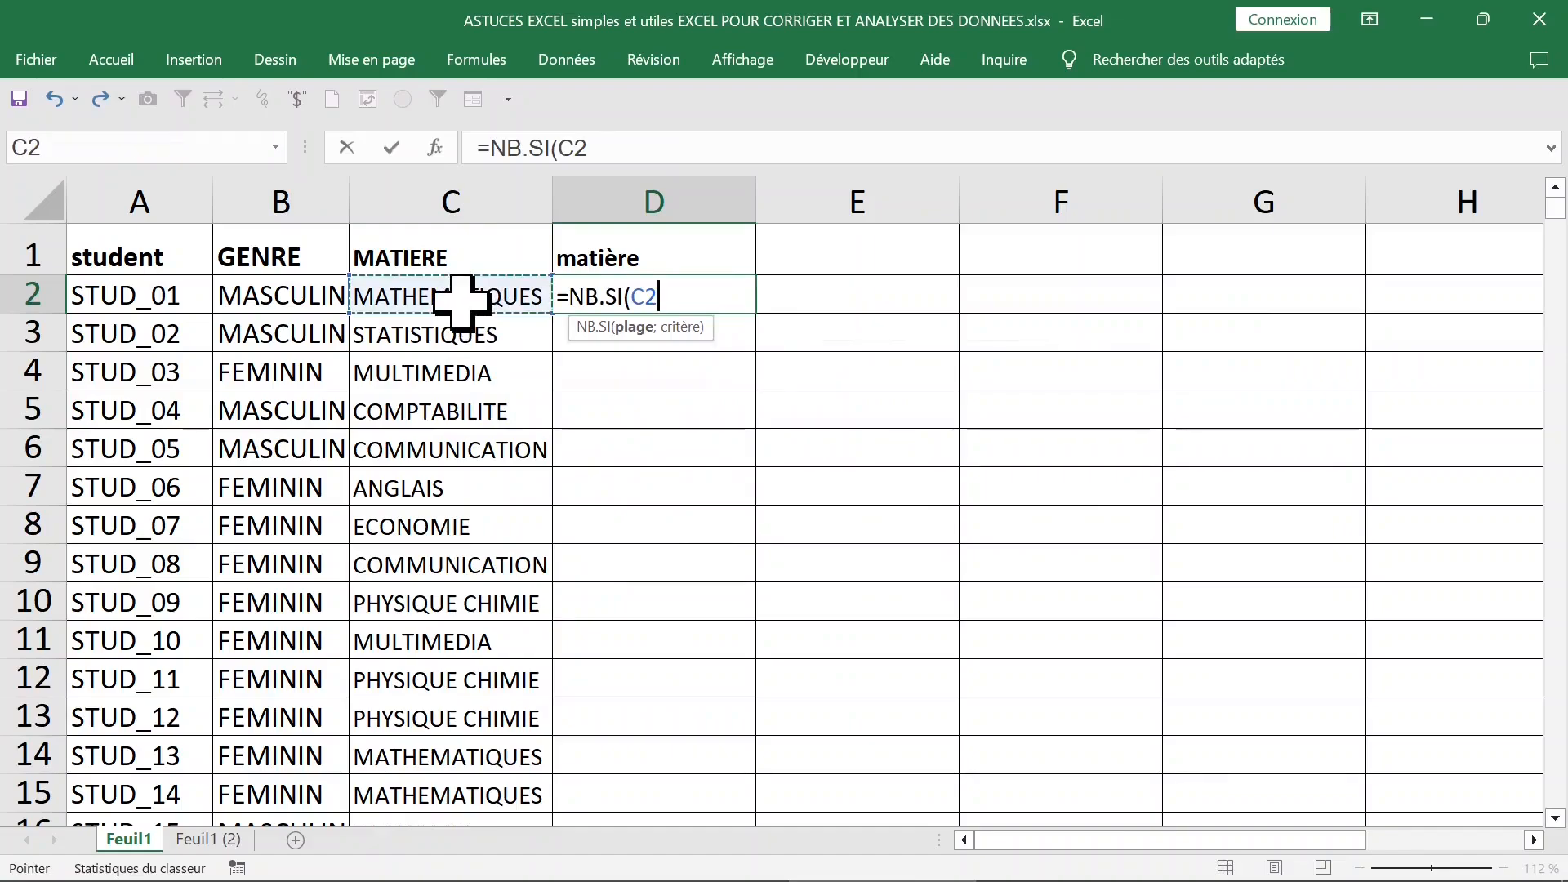
key("ctrl+shift+Down")
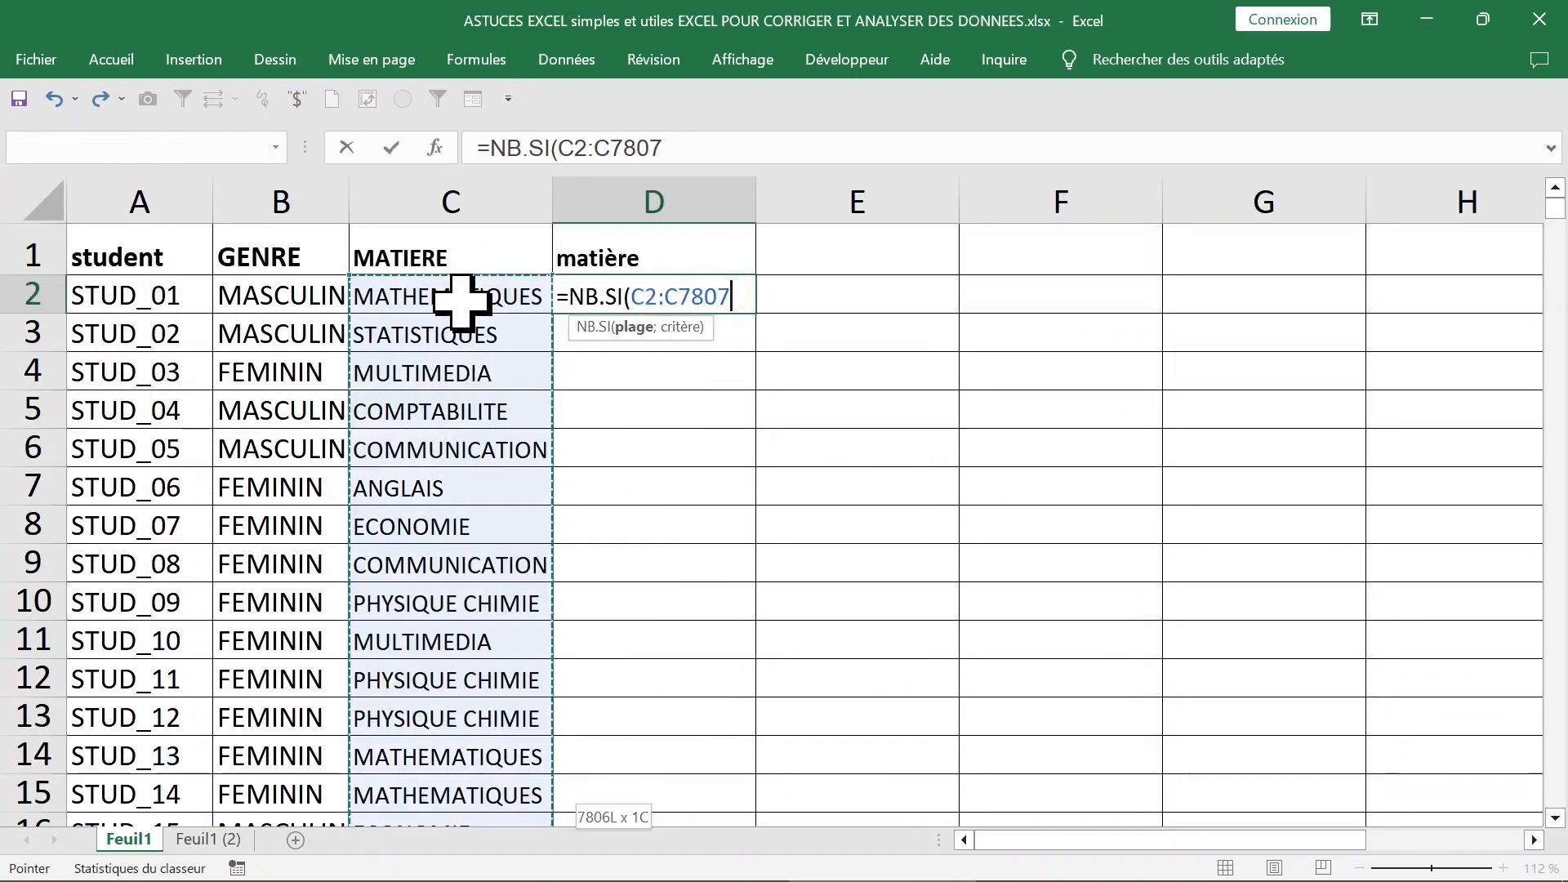
key("F4")
type(";")
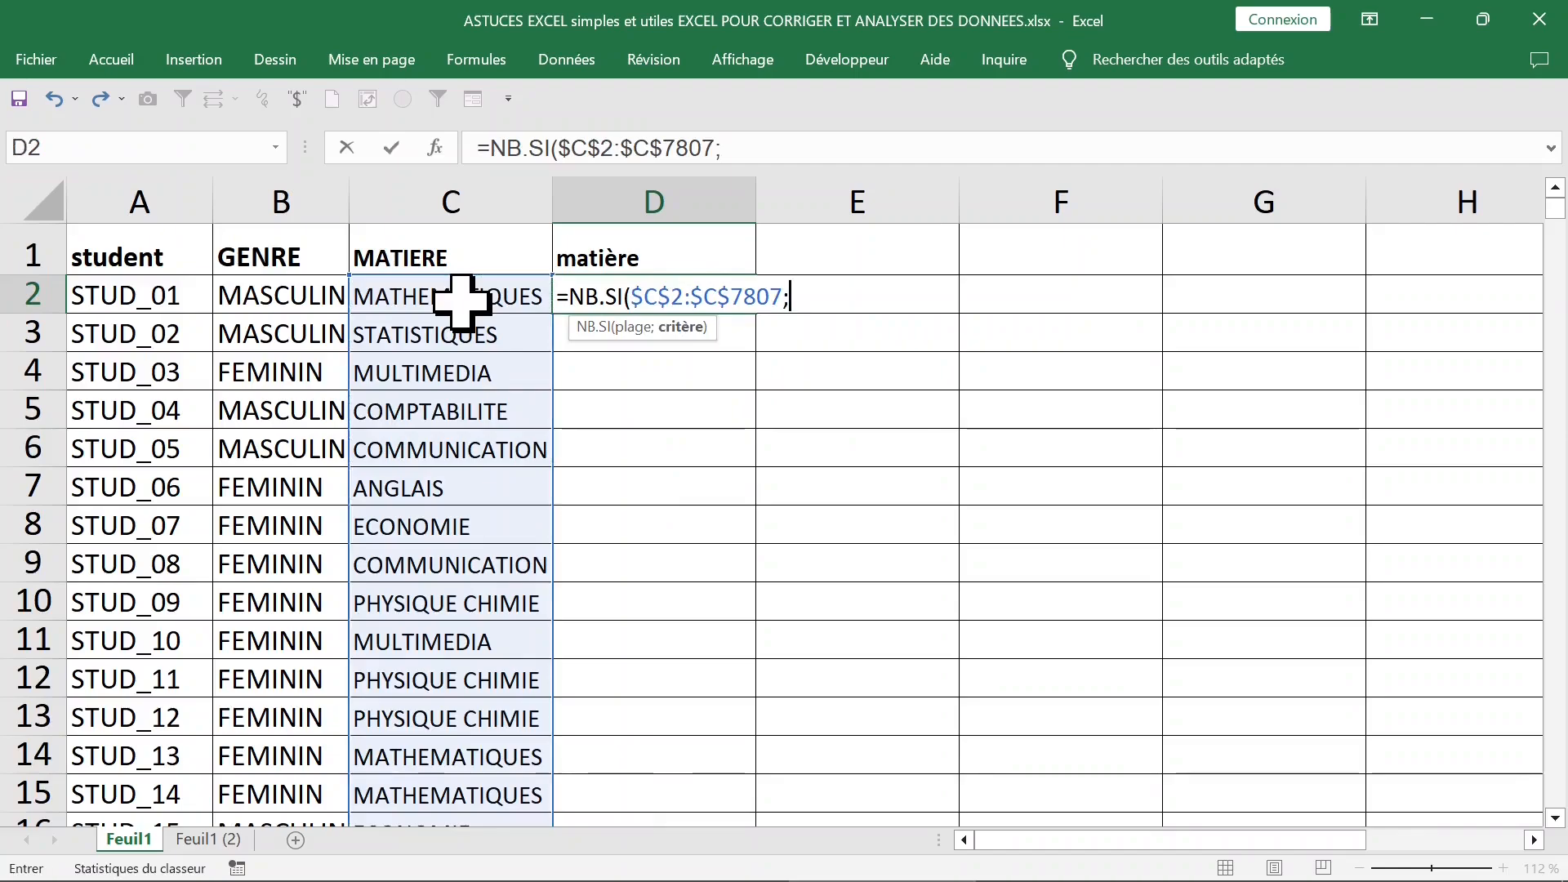
left_click(427, 301)
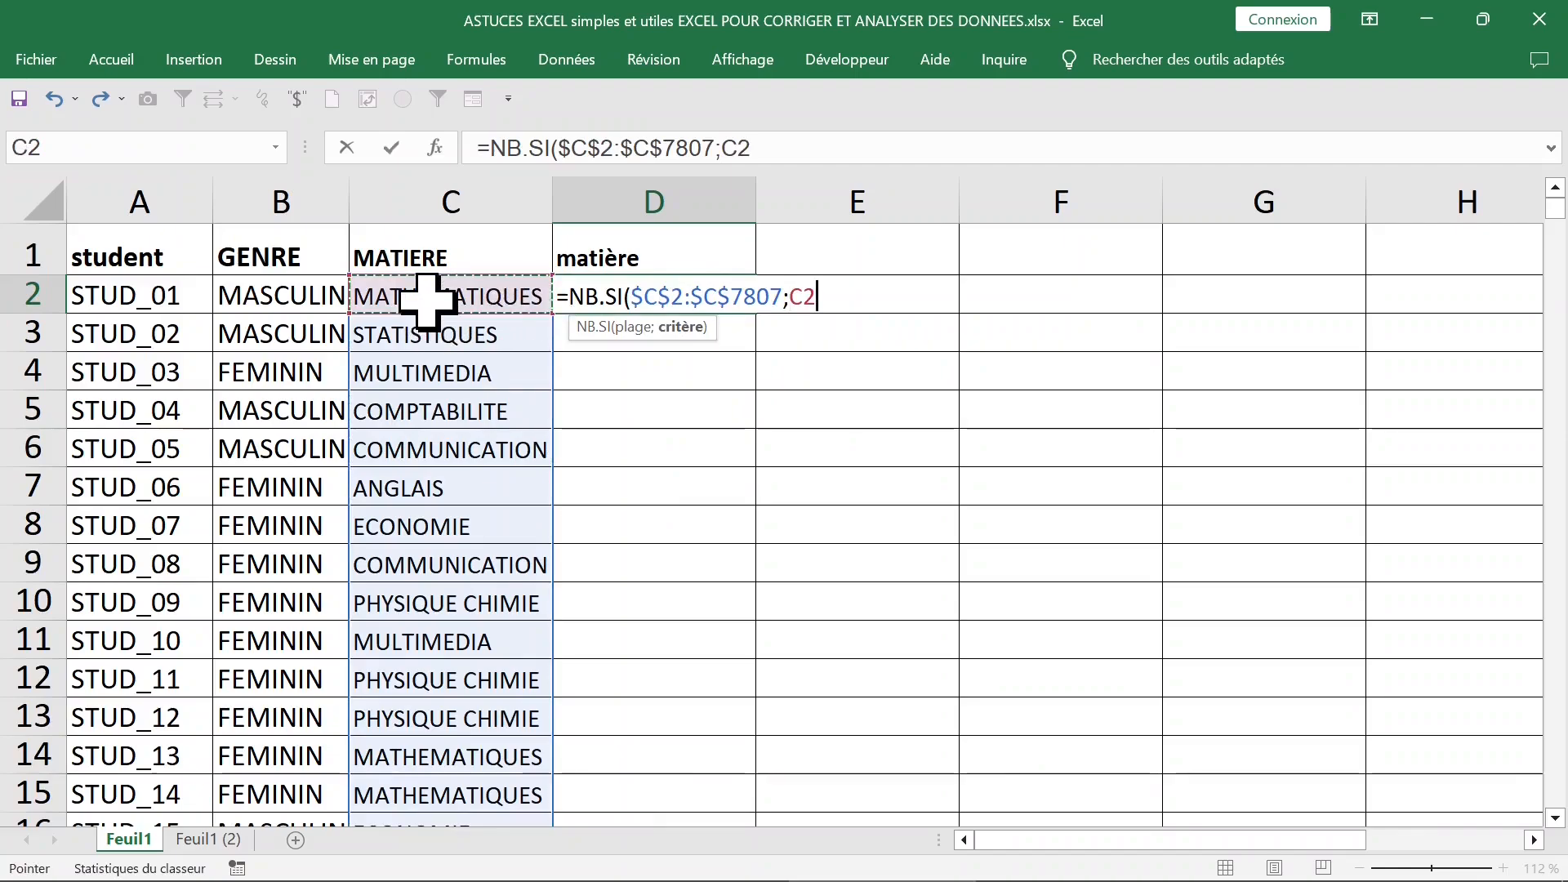
type(")")
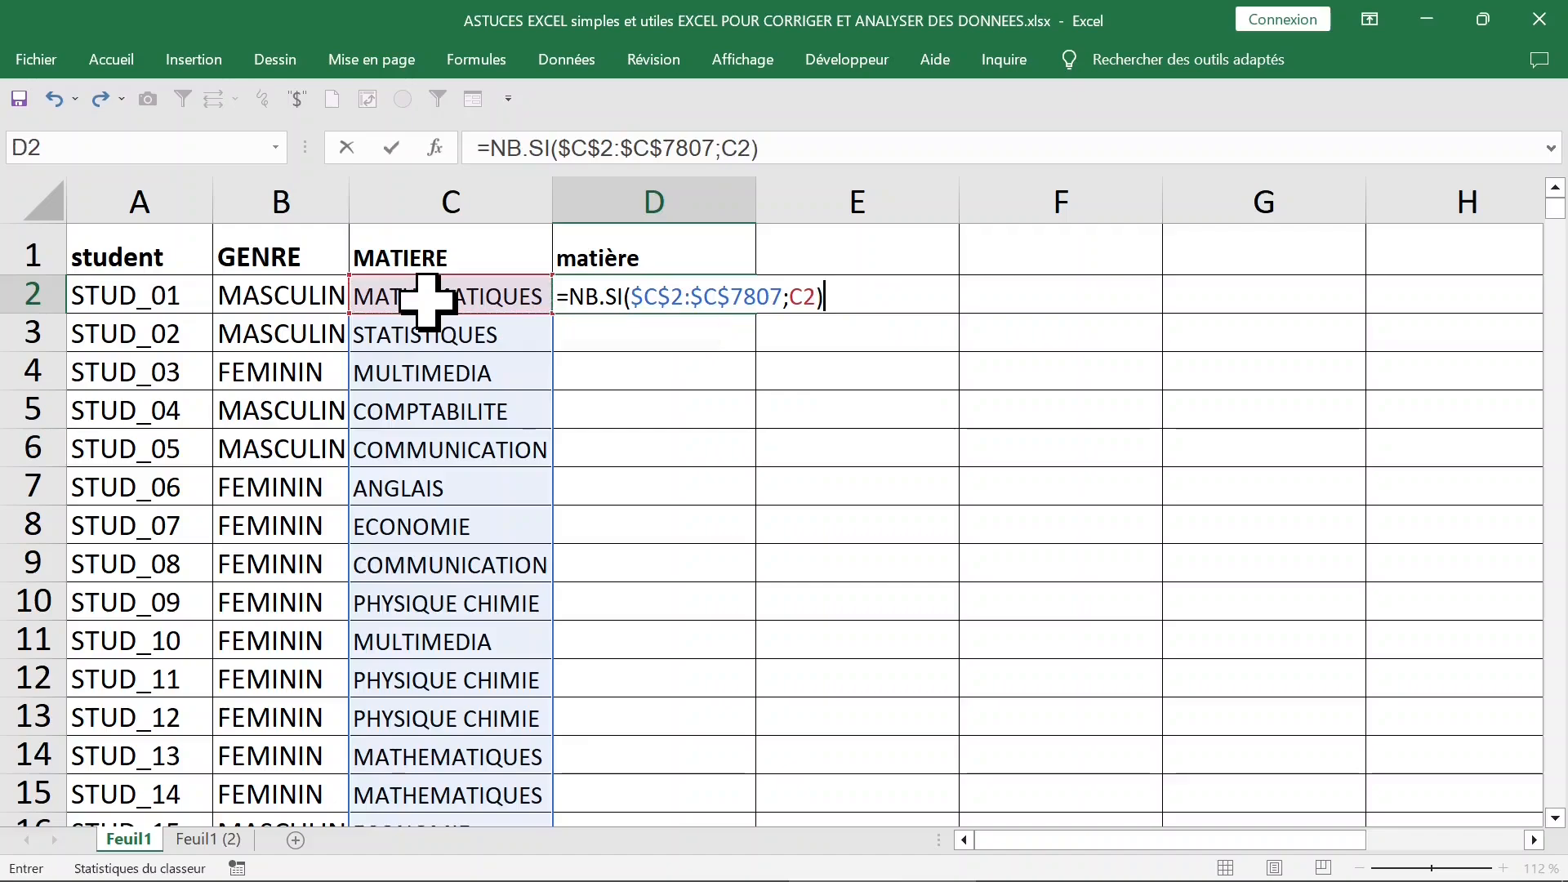
key("Return")
Step: Copy the NB.SI formula from D2 down the whole matière column
left_click(700, 298)
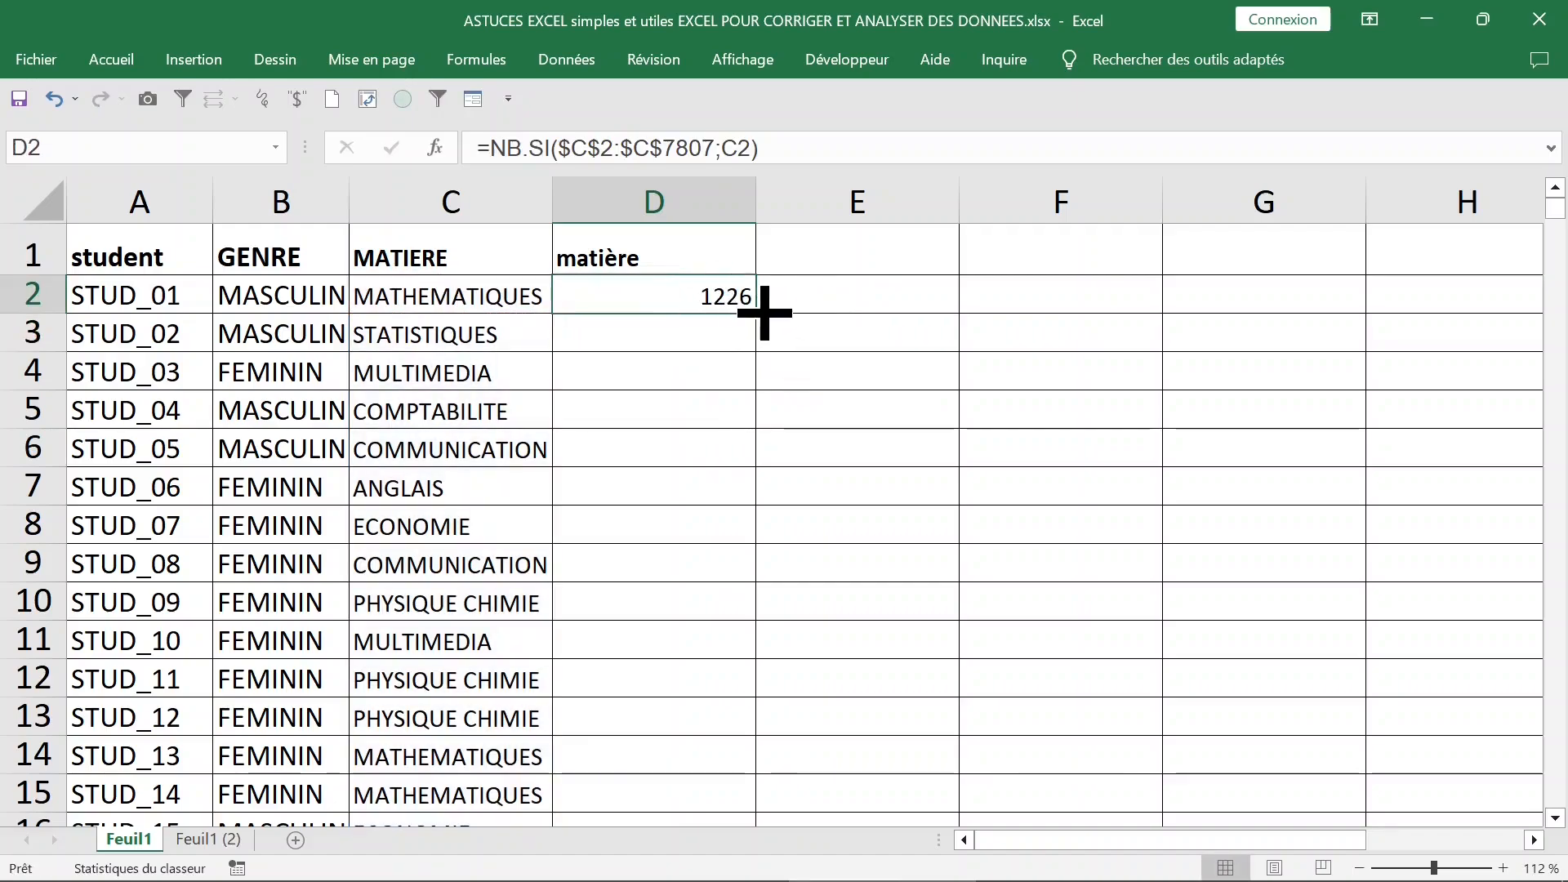
double_click(763, 314)
left_click(718, 336)
Step: Shade the COMPTABILITE subject and its count in C5:D5 light green
left_click(571, 413)
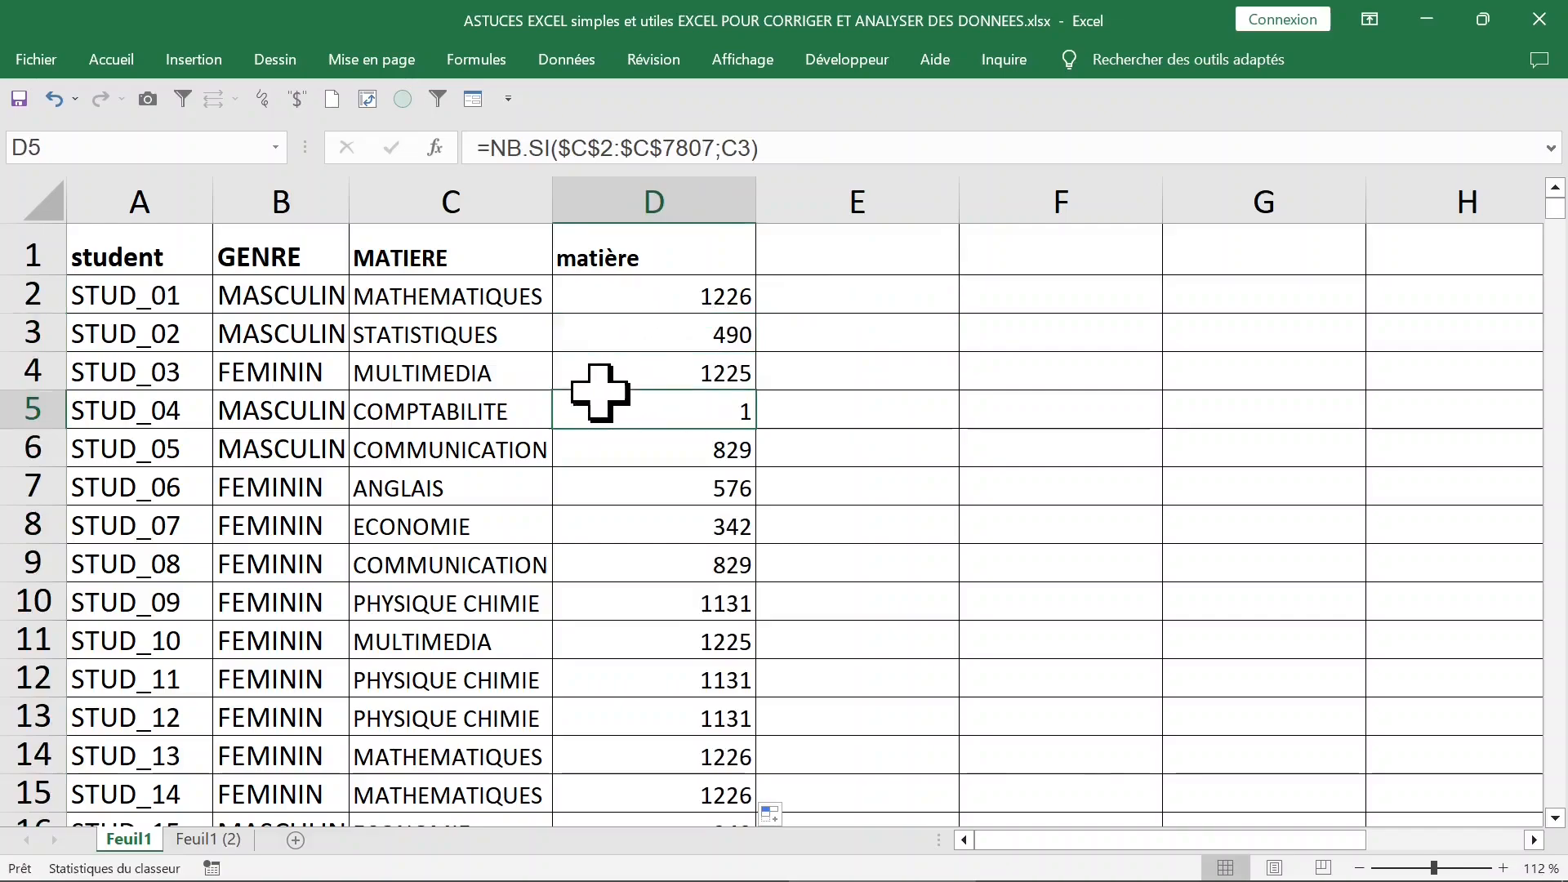
left_click_drag(418, 412, 717, 413)
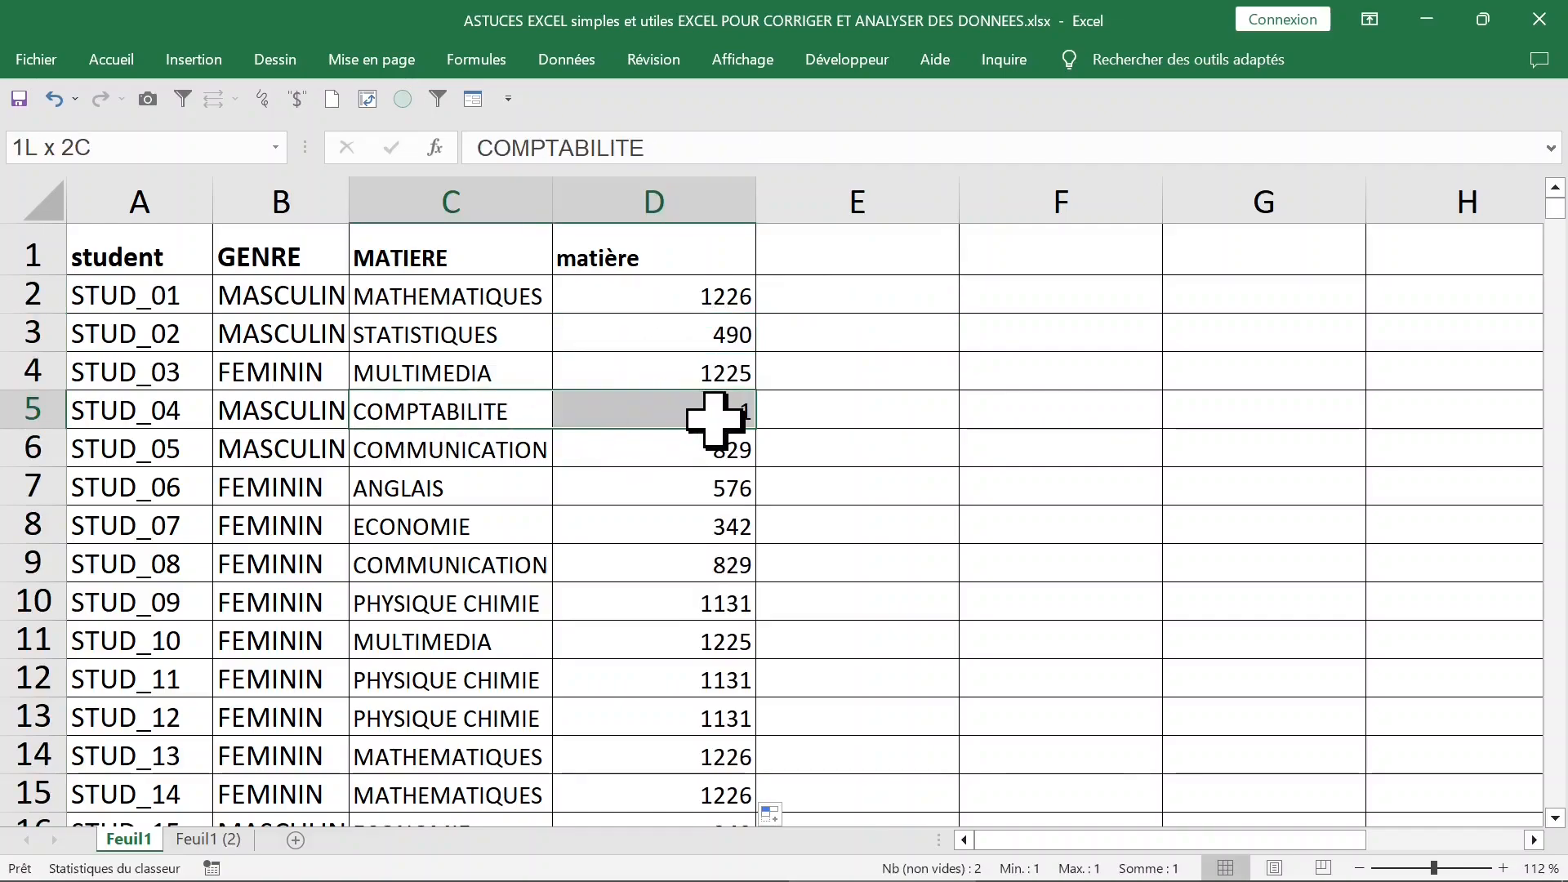
left_click(111, 60)
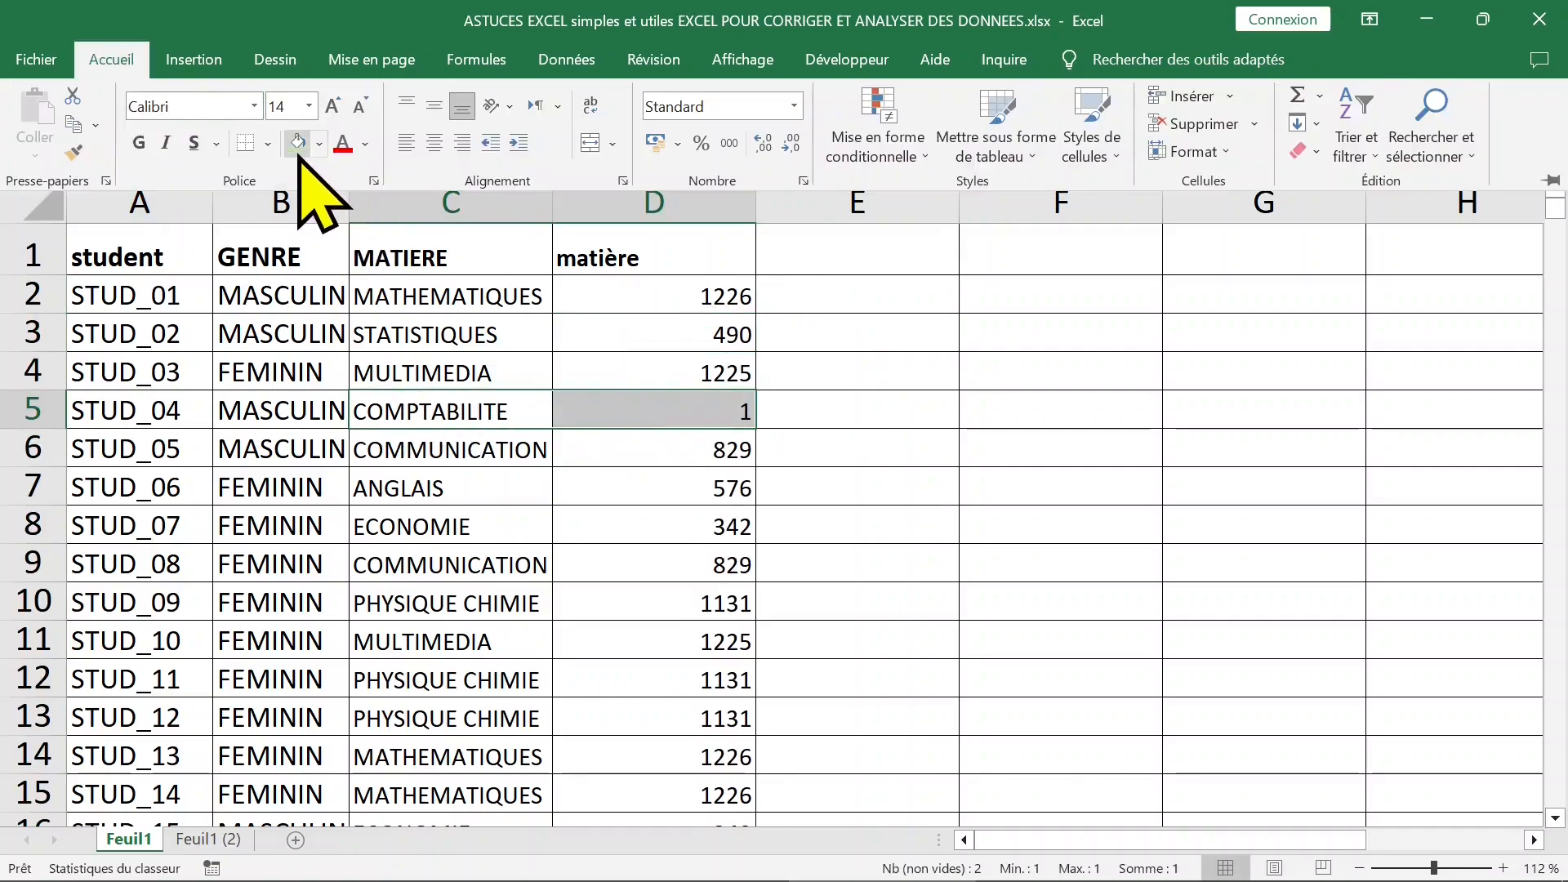
left_click(590, 397)
left_click(458, 482)
Step: Shade the COMPTABILITE subject and its count in C24:D24 with the same light green
scroll(473, 500, "down", 5)
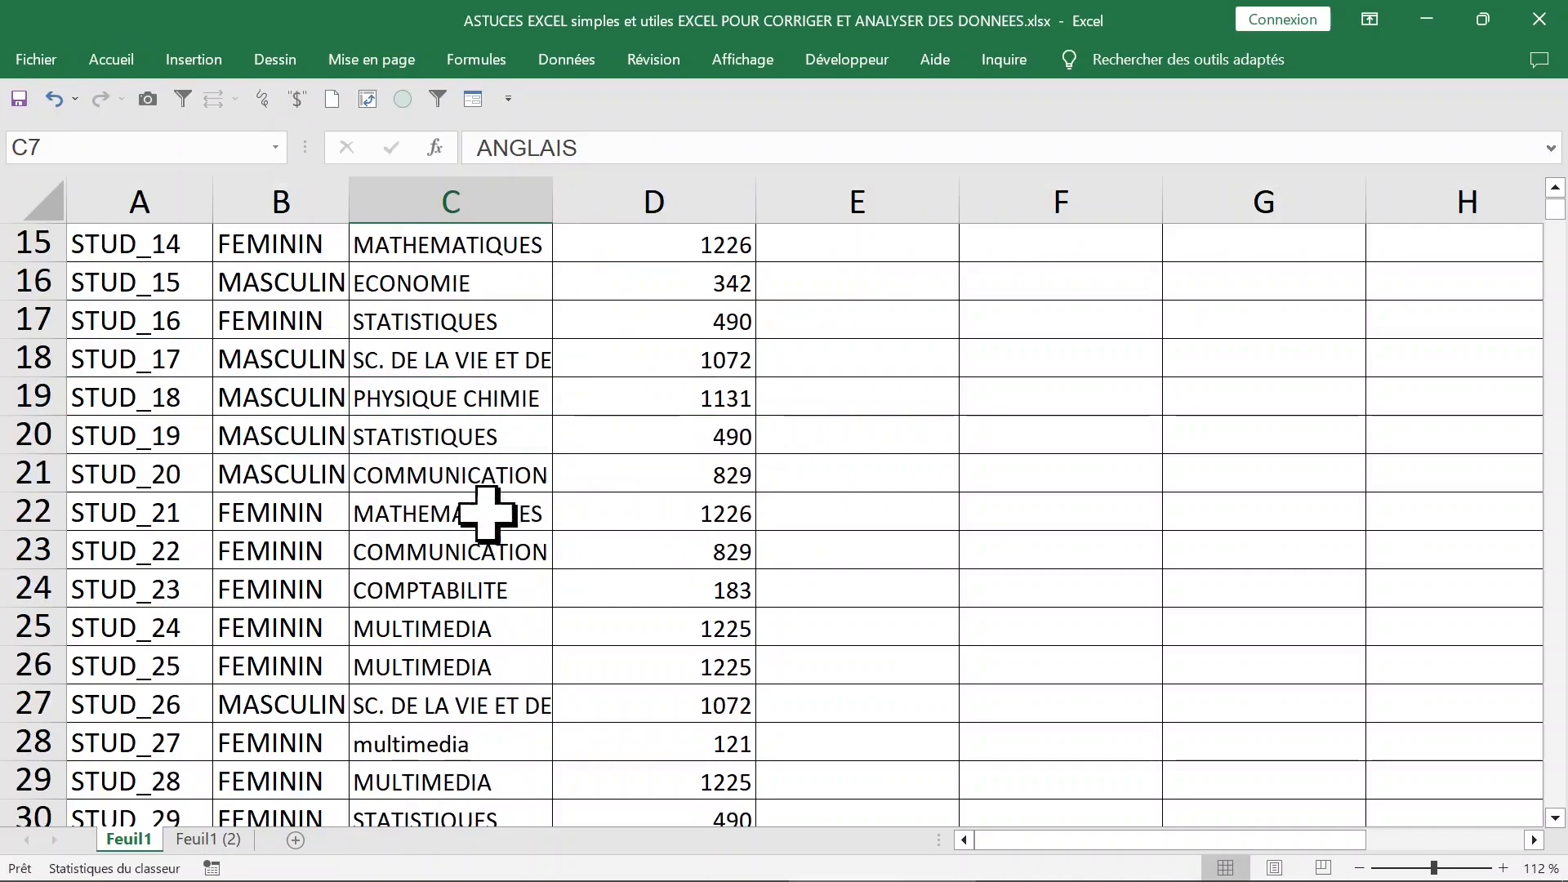
left_click_drag(483, 582, 683, 585)
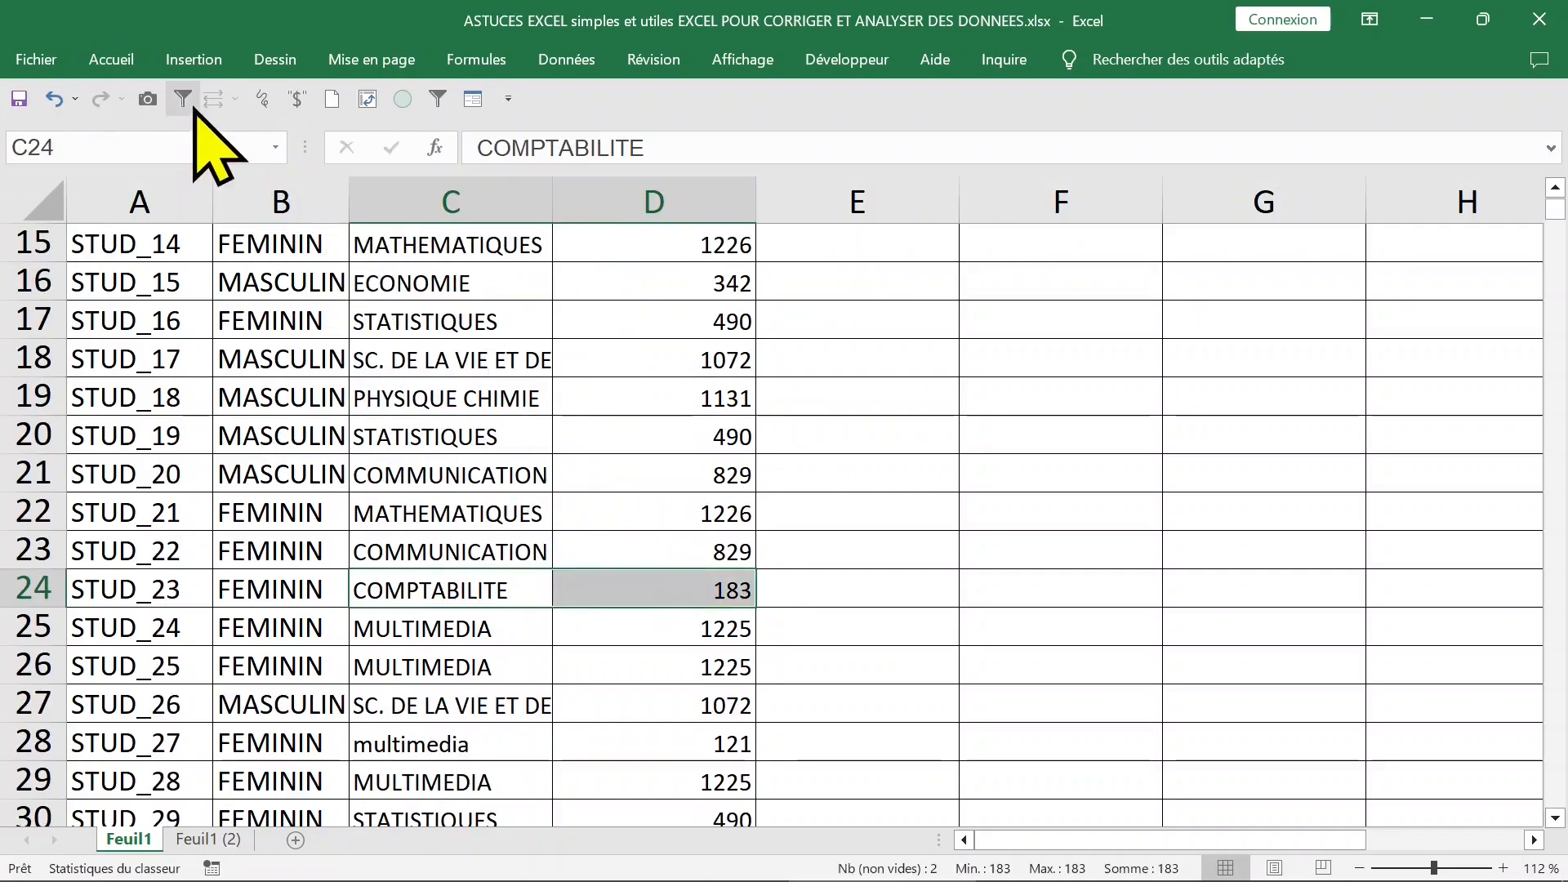
left_click(111, 59)
left_click(295, 143)
left_click(458, 475)
Step: Compare the uppercase MULTIMEDIA entry in row 25 with the lowercase multimedia entry in row 28
scroll(560, 500, "down", 3)
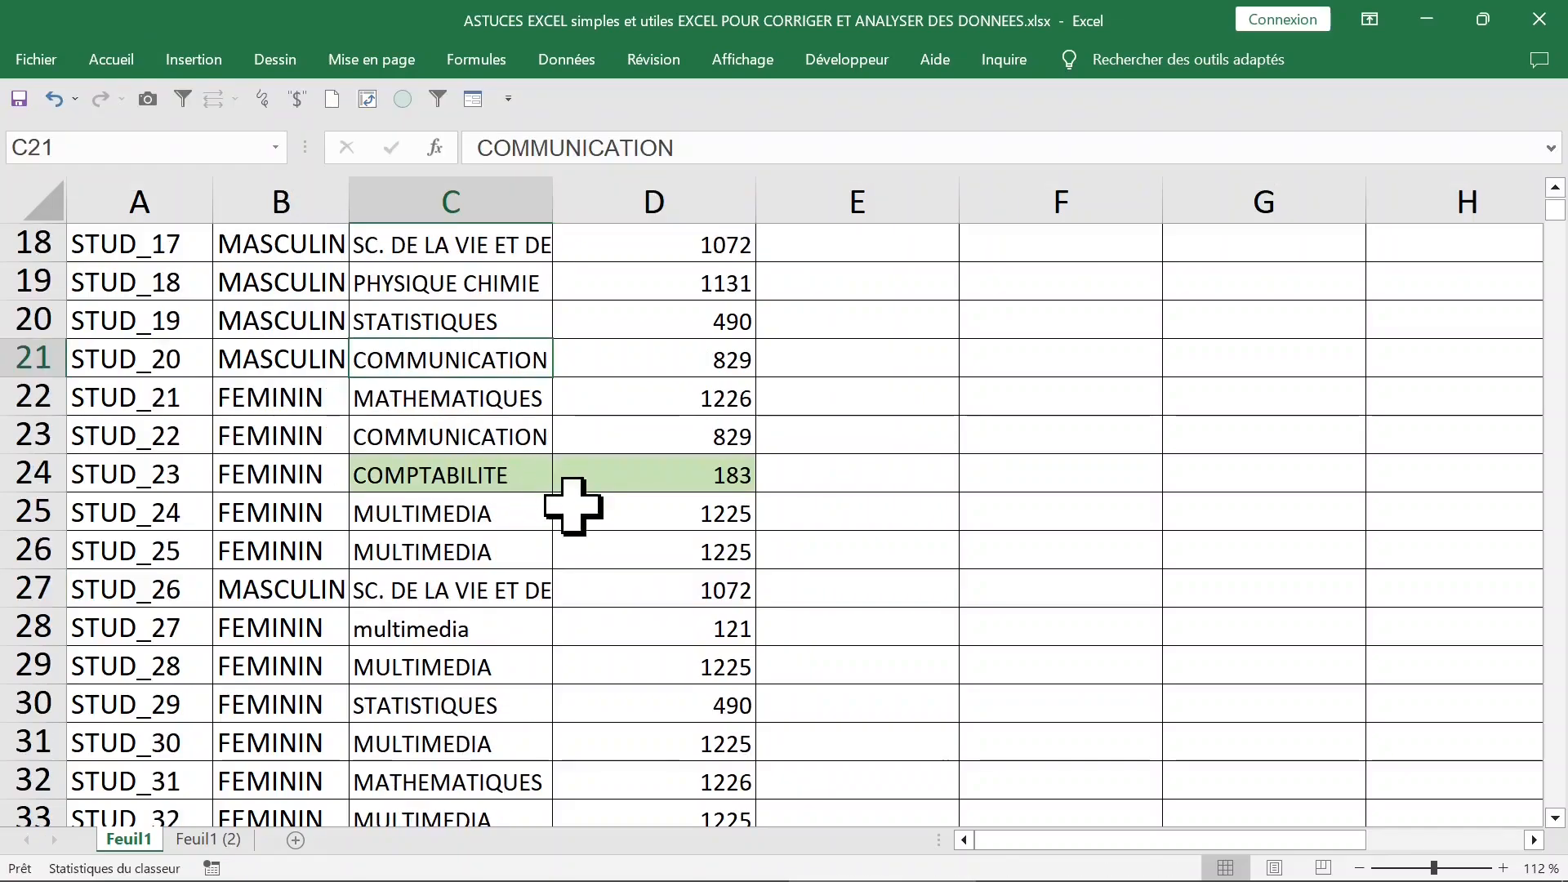
left_click_drag(464, 516, 697, 517)
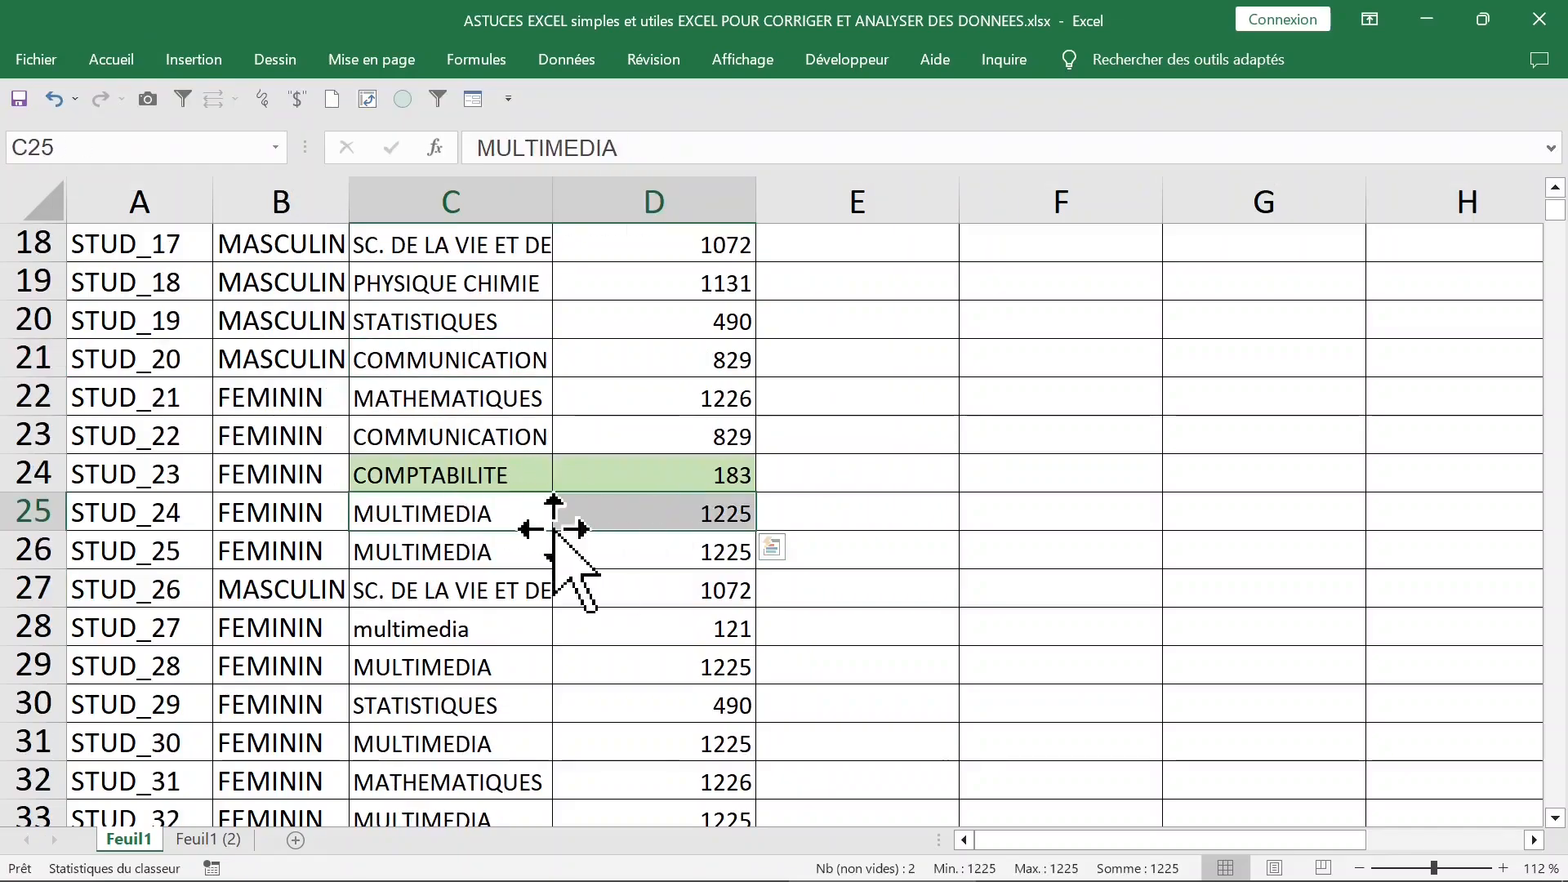
left_click_drag(461, 636, 525, 625)
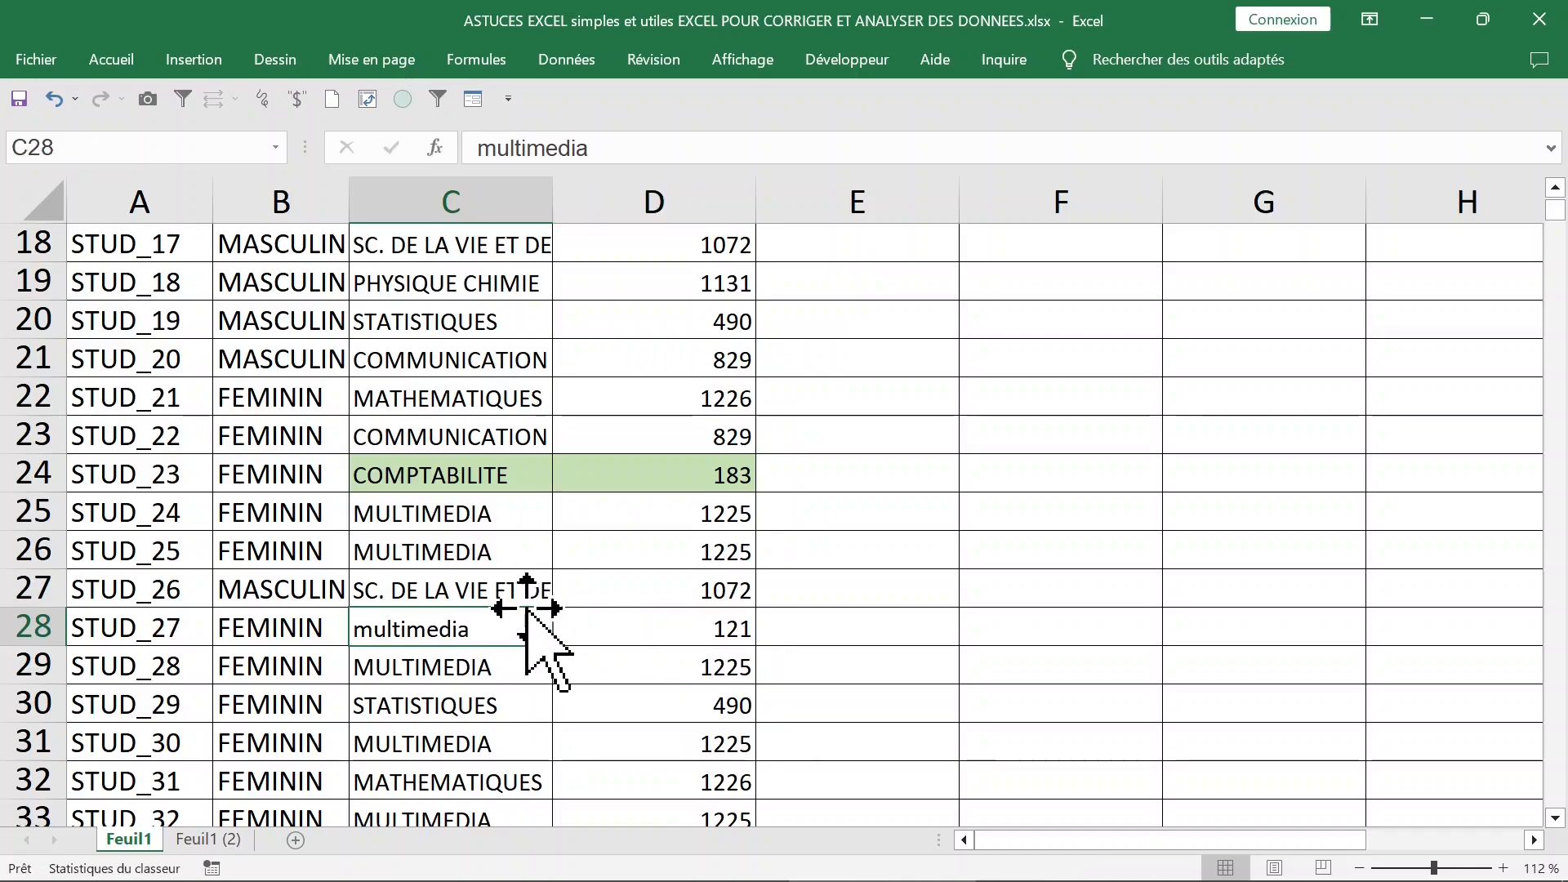
Step: Widen the MATIERE column slightly and enter discipline as the header in cell E1
key("ctrl+Up")
left_click(453, 307)
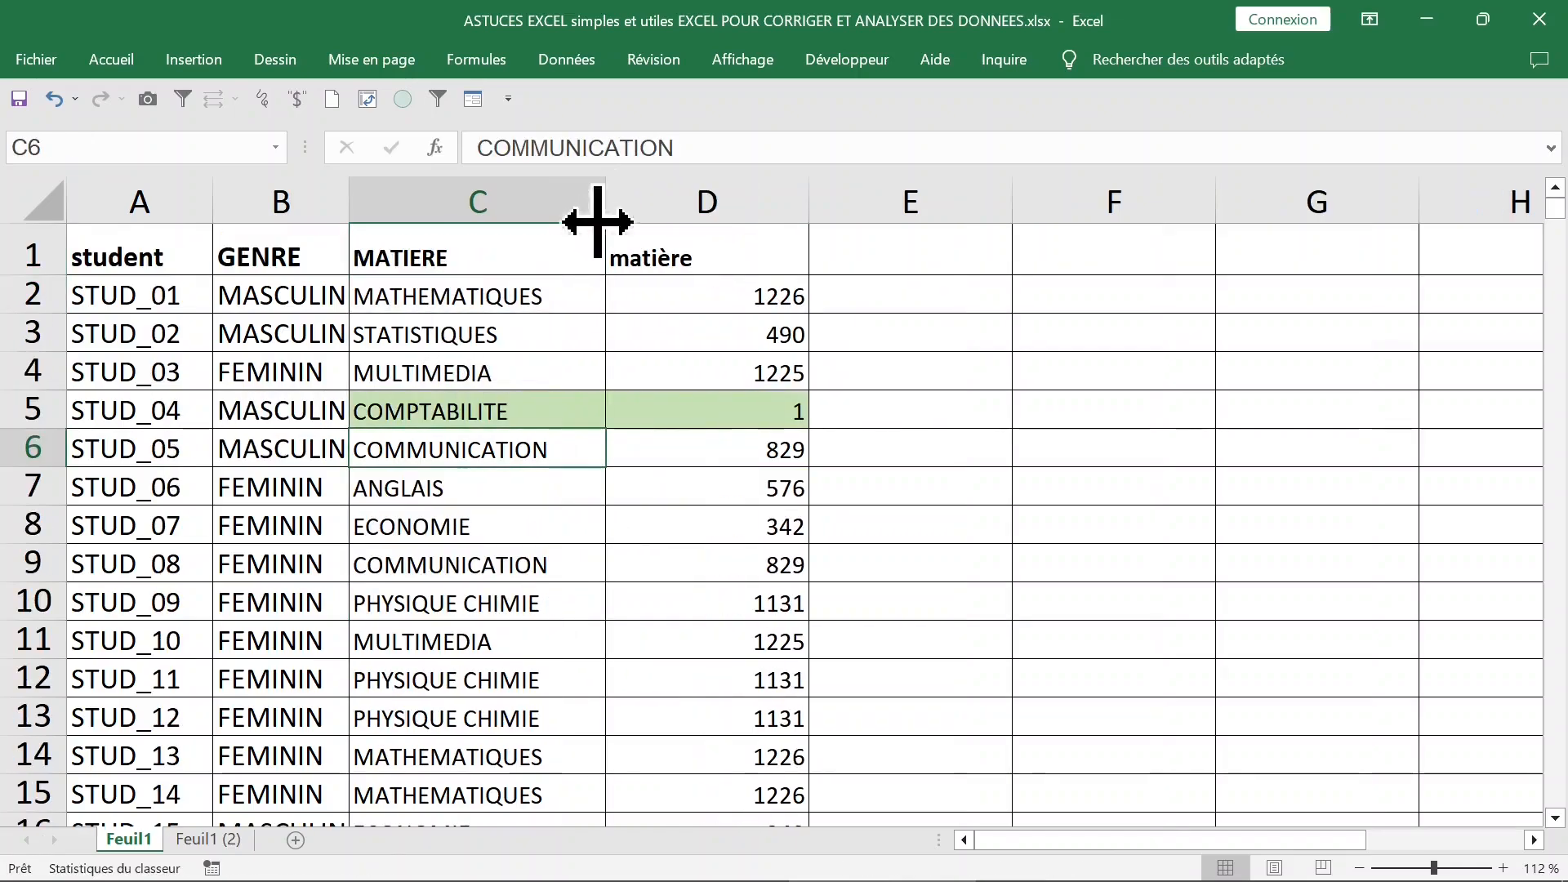
left_click(518, 300)
left_click(528, 412)
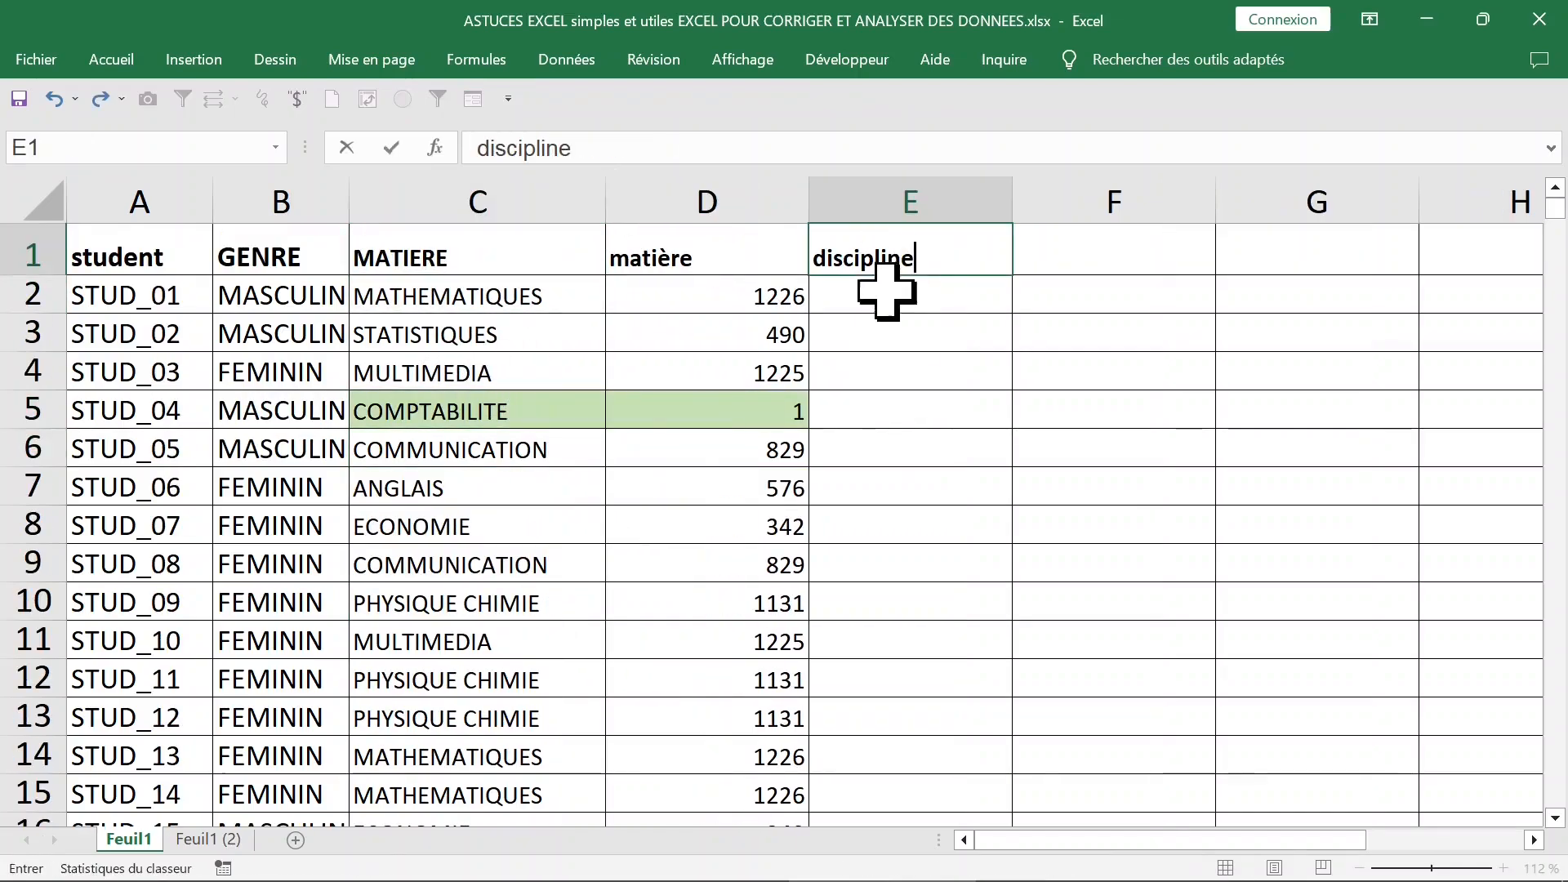
key("Return")
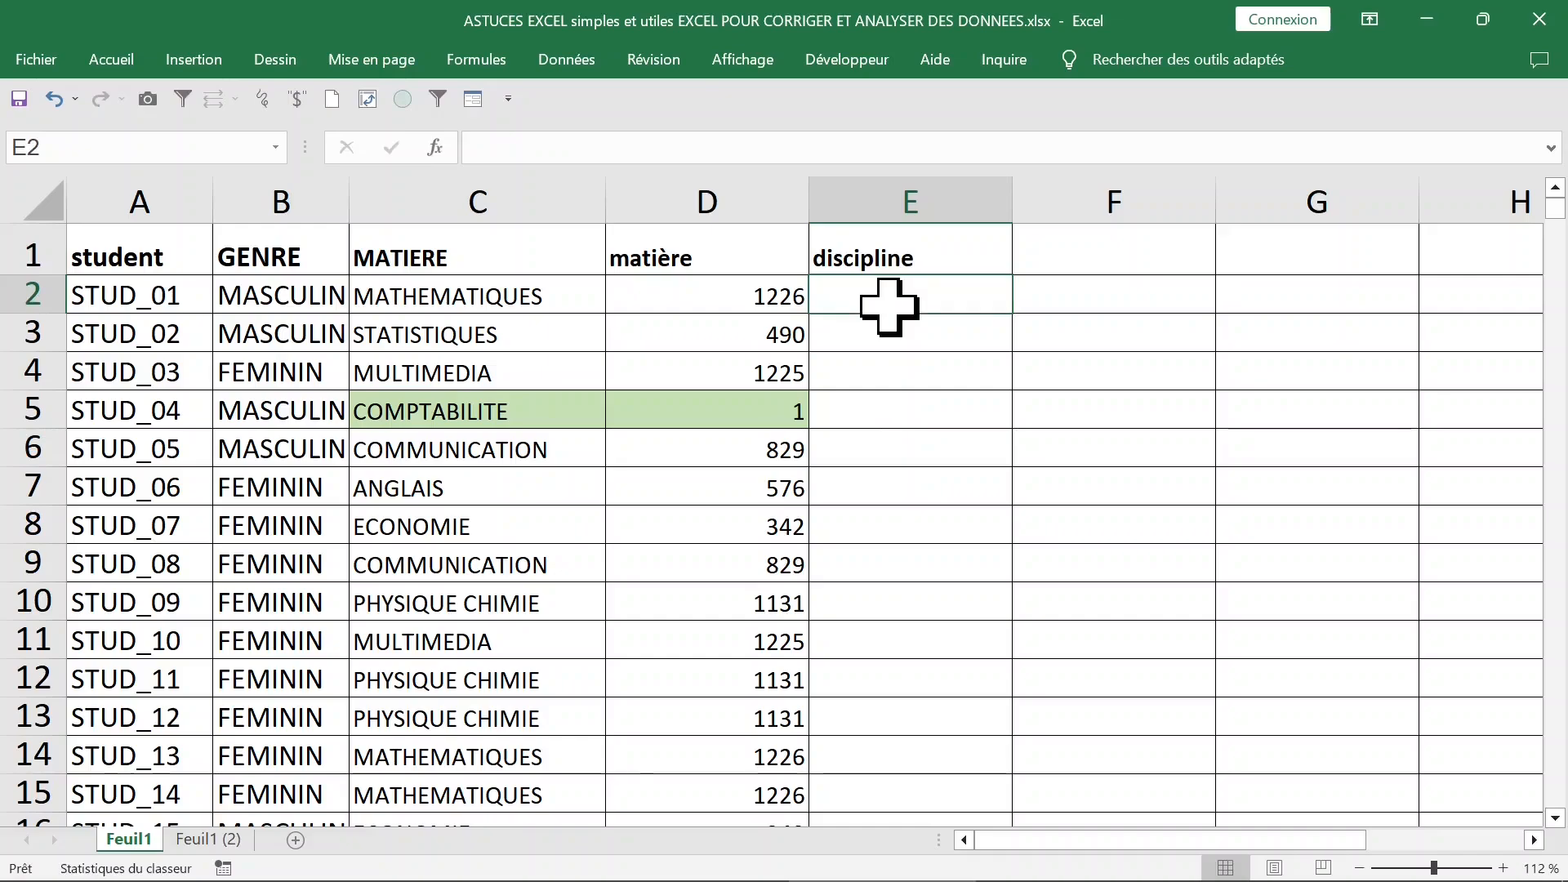
Step: Search the function library for "supprimer" and insert the SUPPRESPACE function in cell E2
left_click(567, 59)
left_click(477, 59)
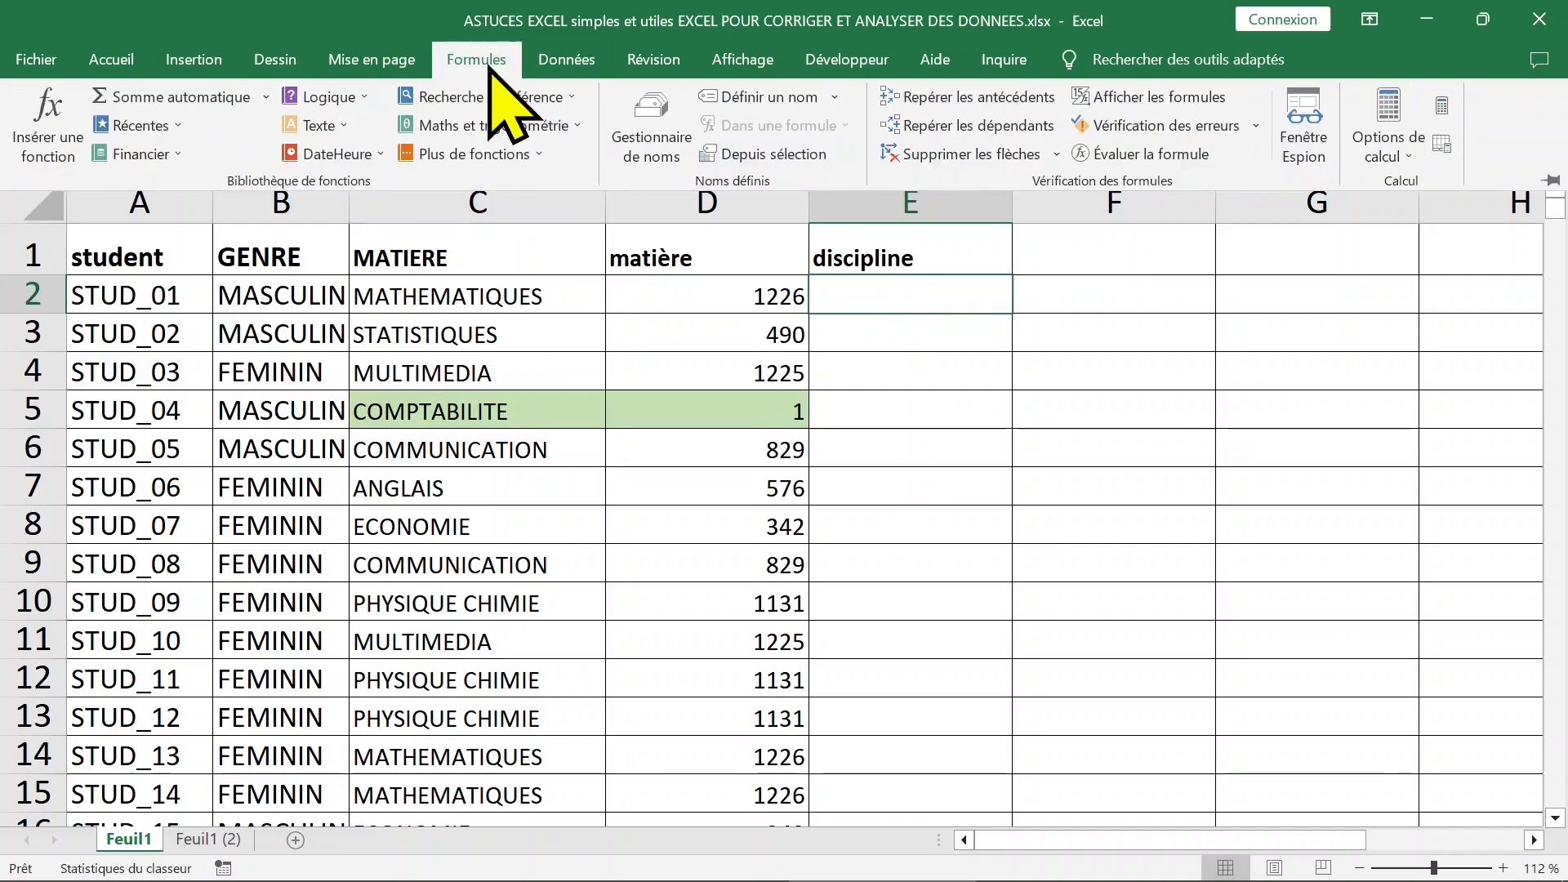
left_click(43, 111)
type("supprimer")
key("Return")
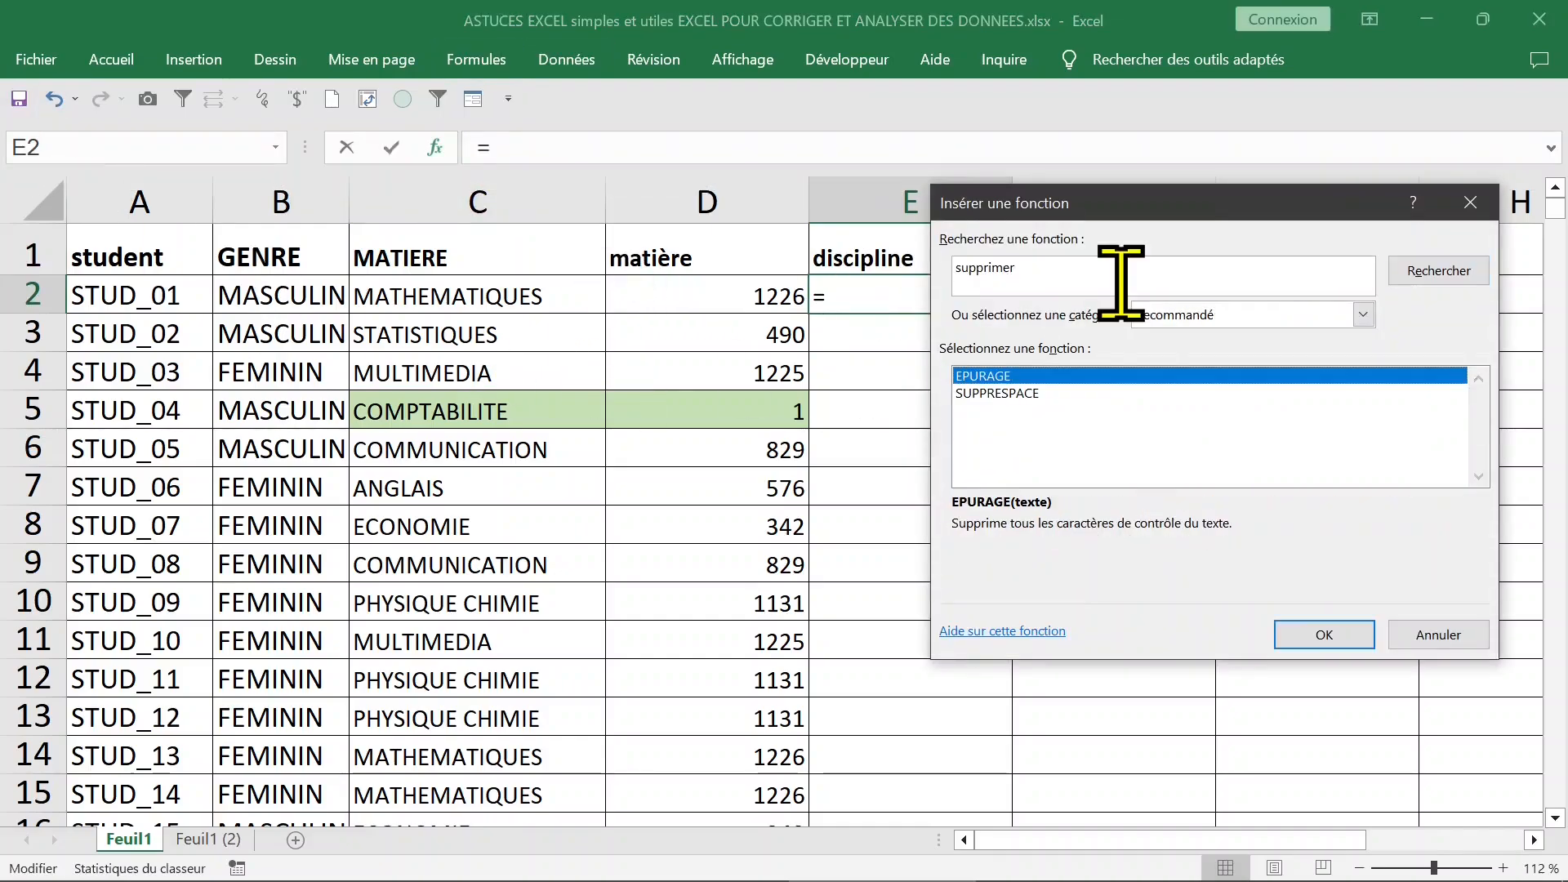
left_click(1021, 395)
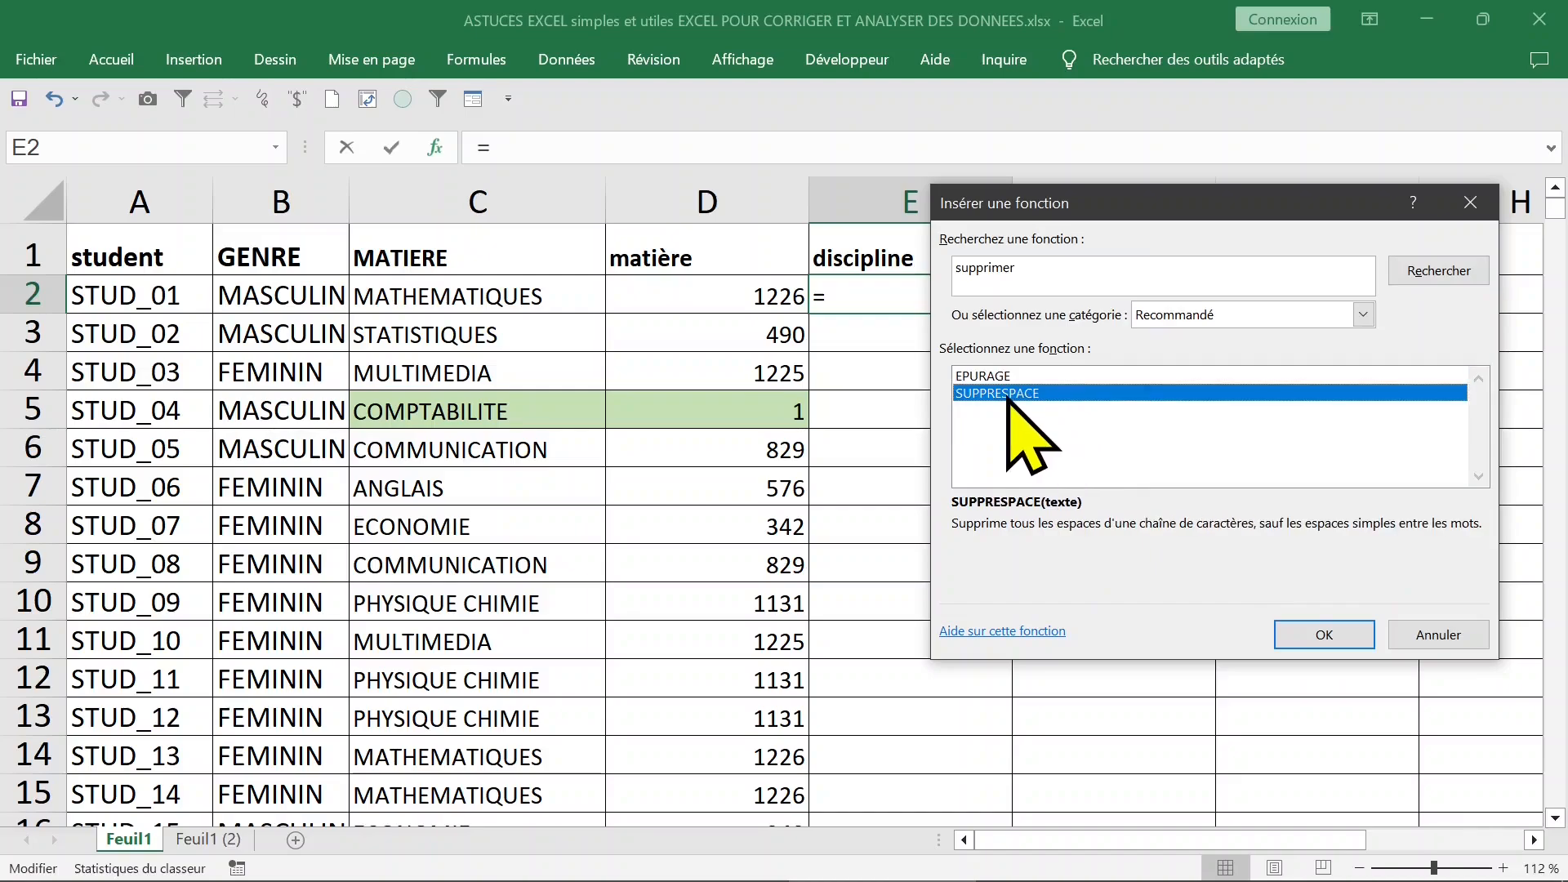
double_click(1010, 395)
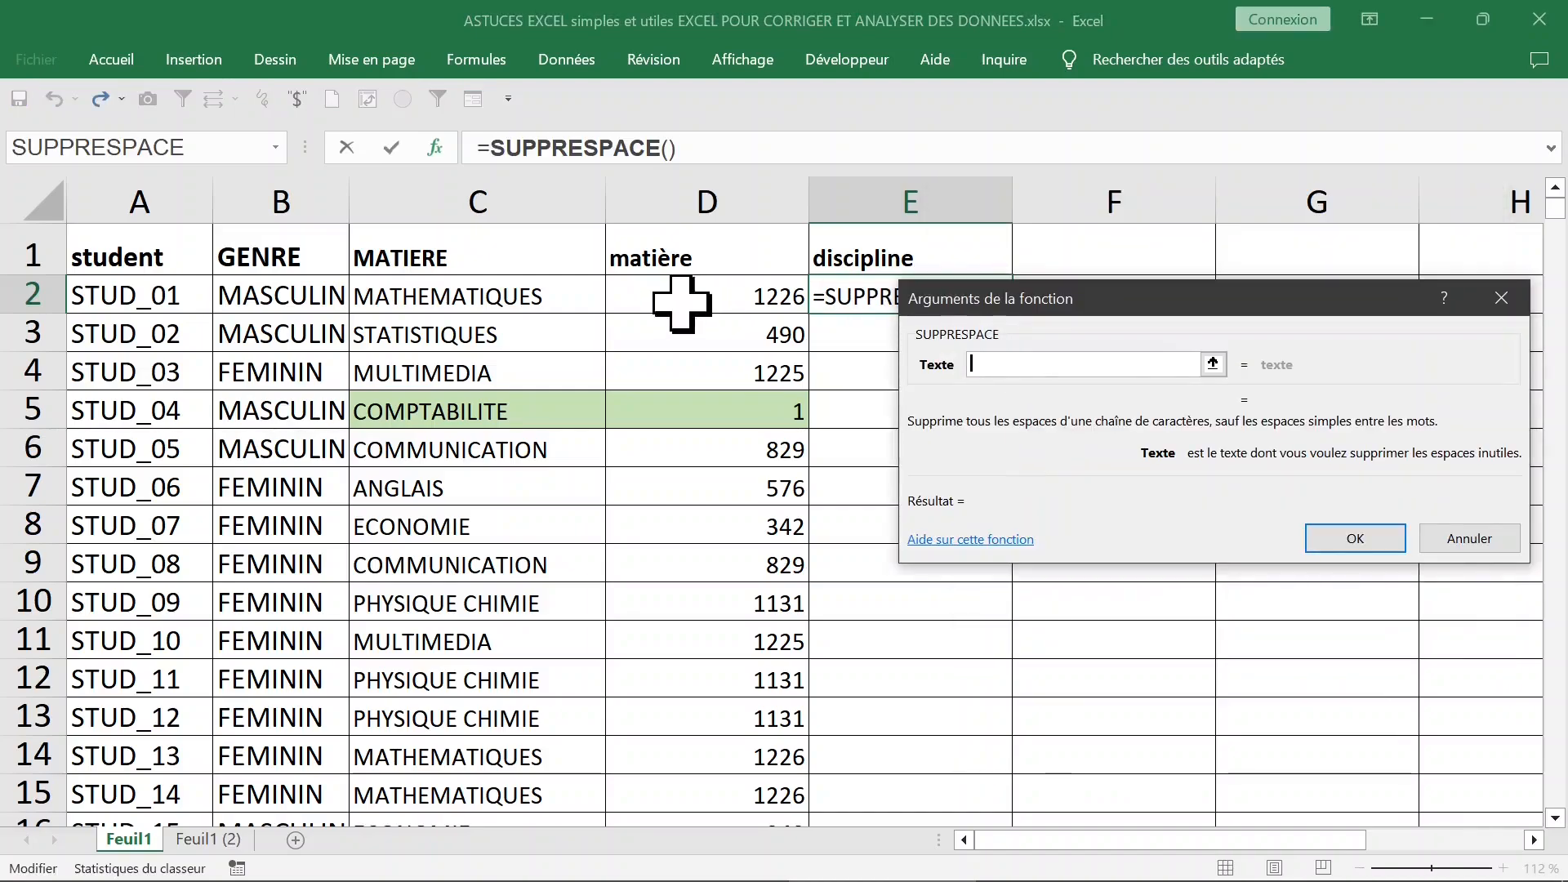
Step: Use C2 as the SUPPRESPACE text and copy the formula down the whole discipline column
left_click(527, 294)
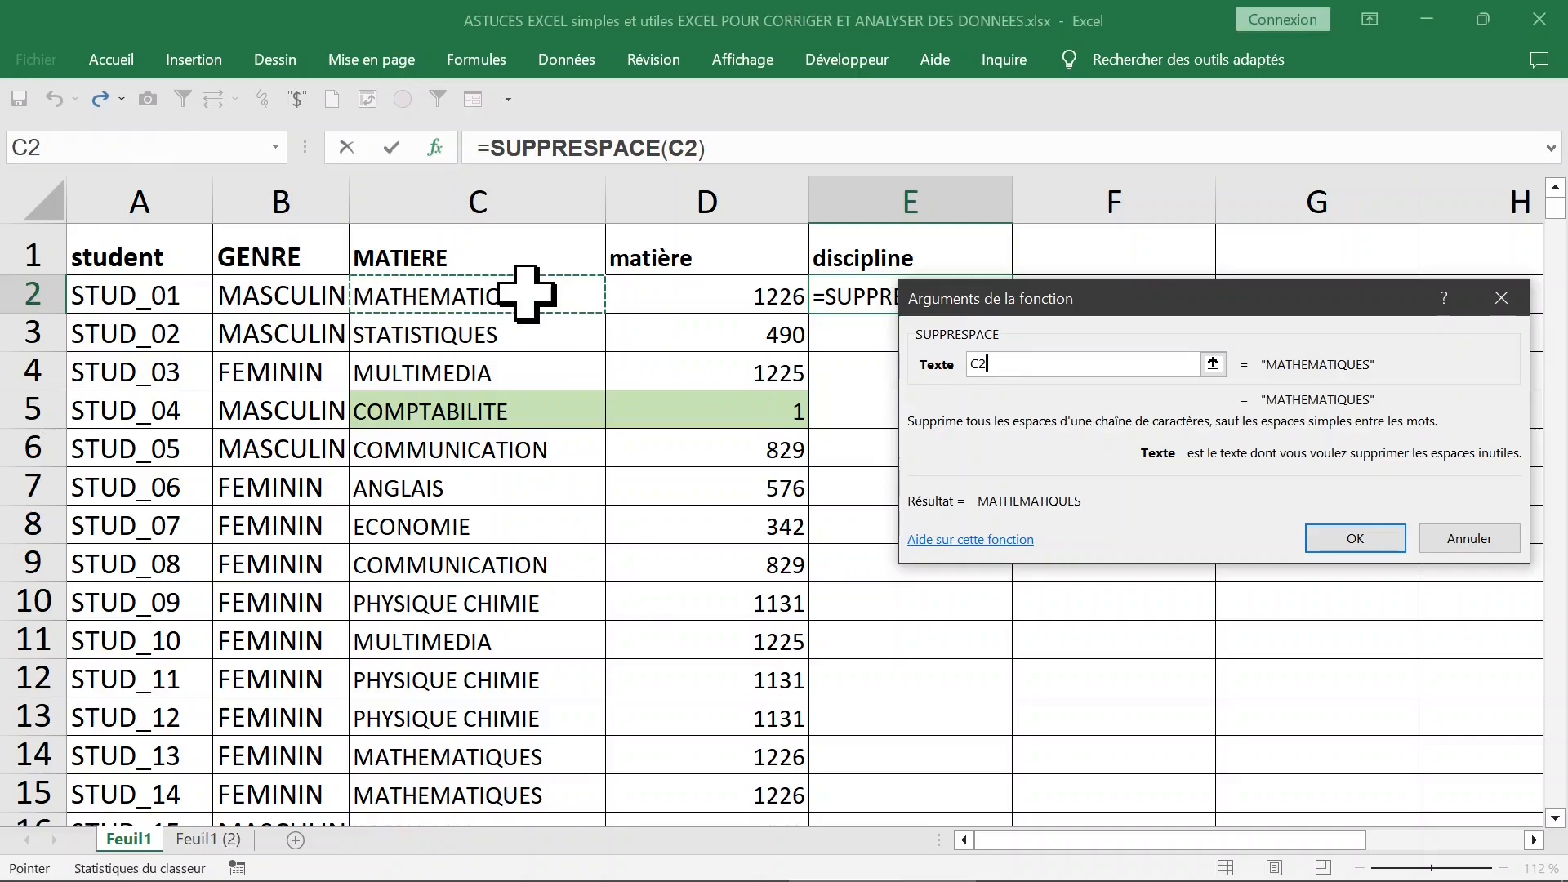
key("Return")
double_click(1013, 315)
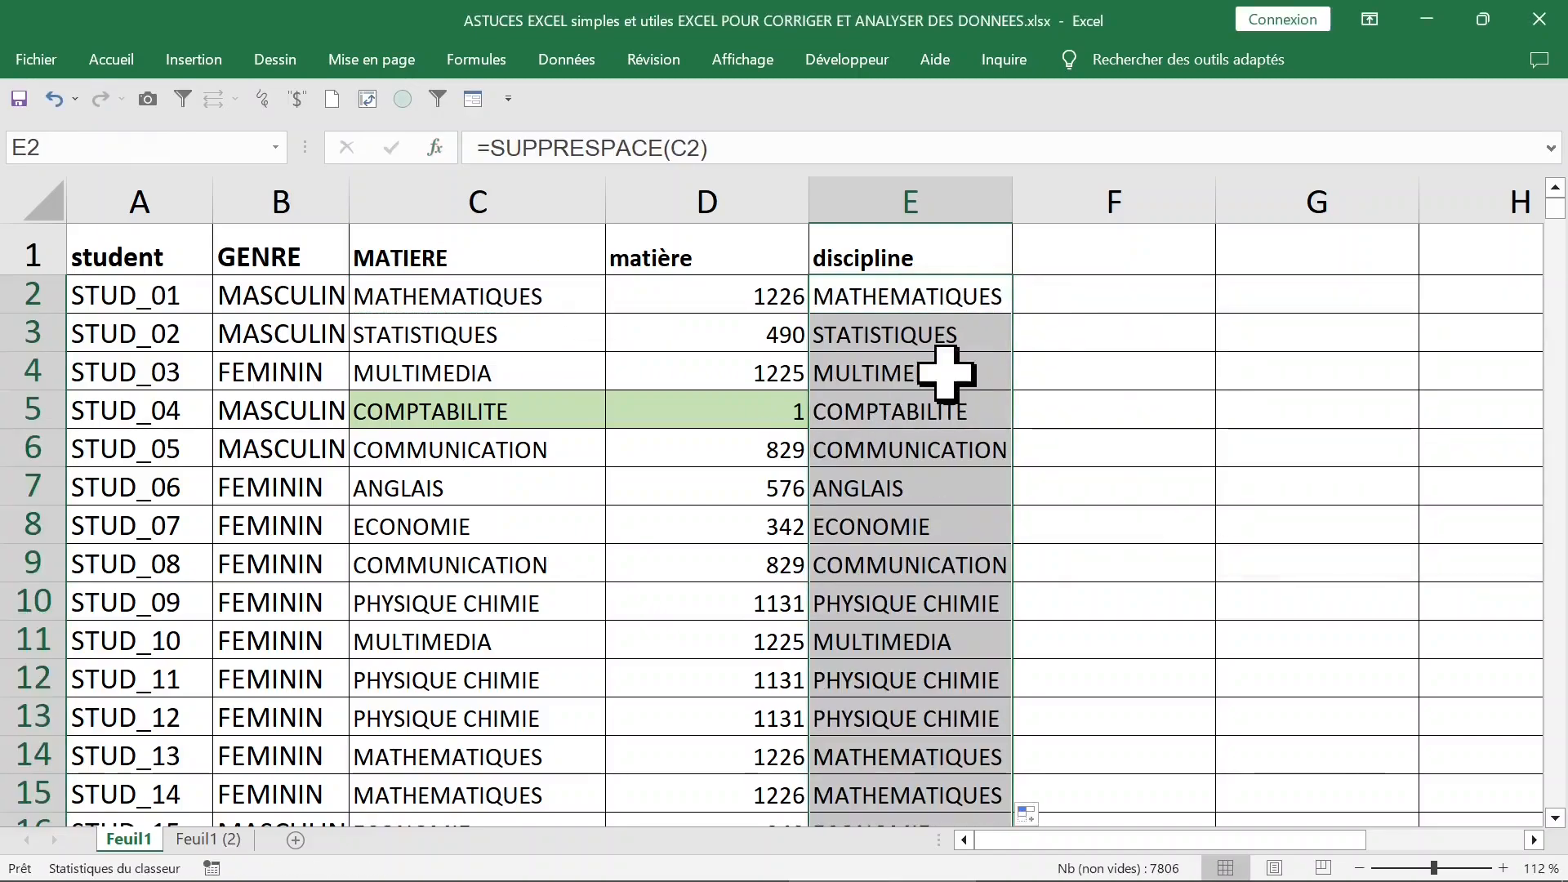
Step: Enter the comparison =C2=E2 in cell F2 and copy it down column F
left_click(1119, 302)
type("=")
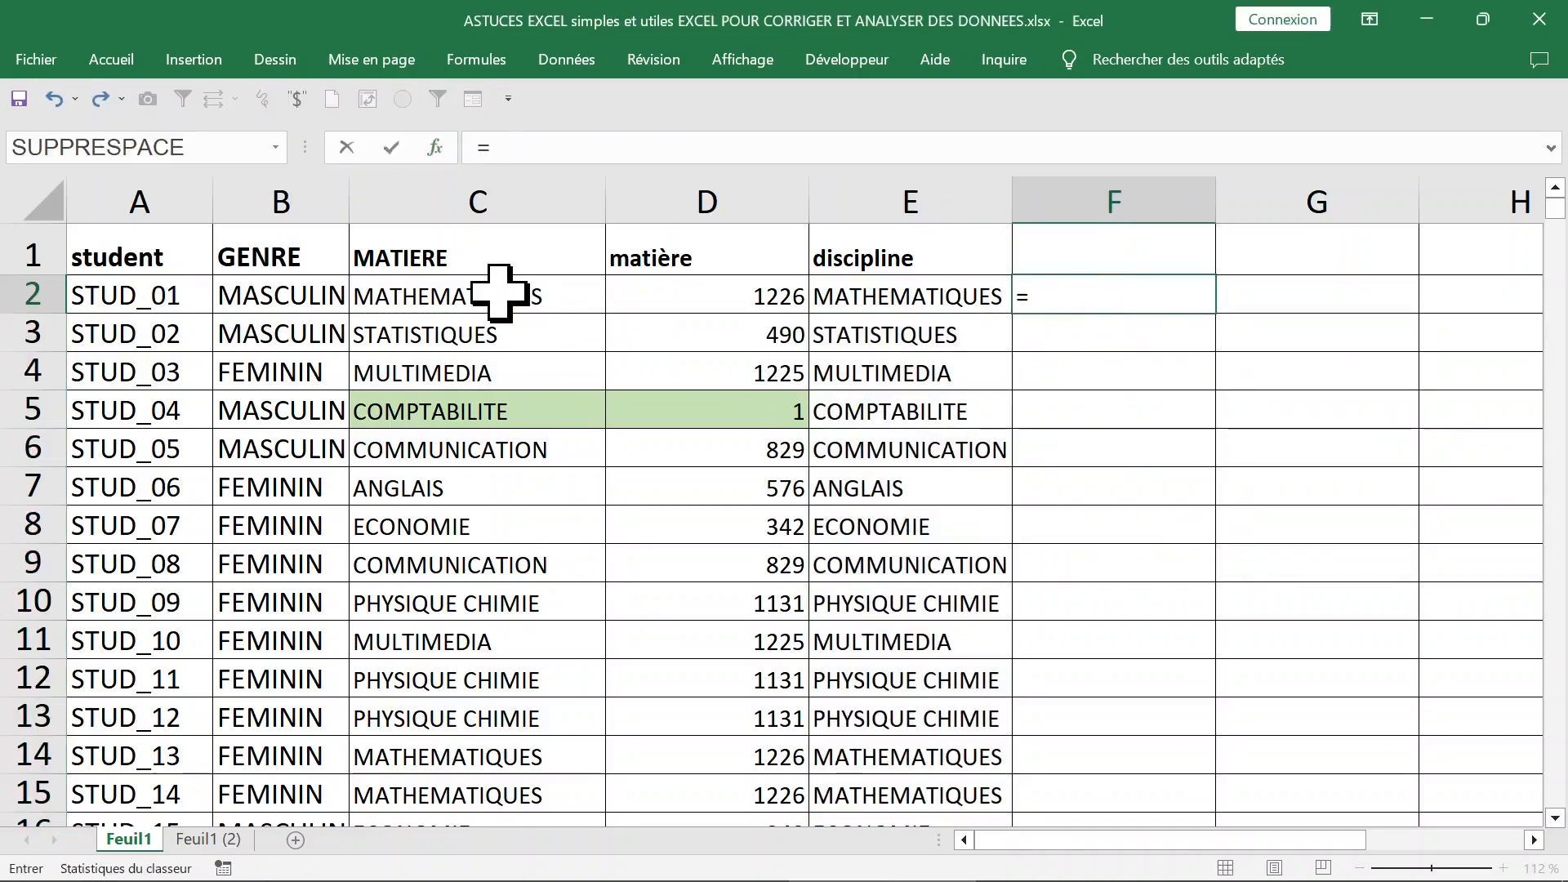
left_click(498, 294)
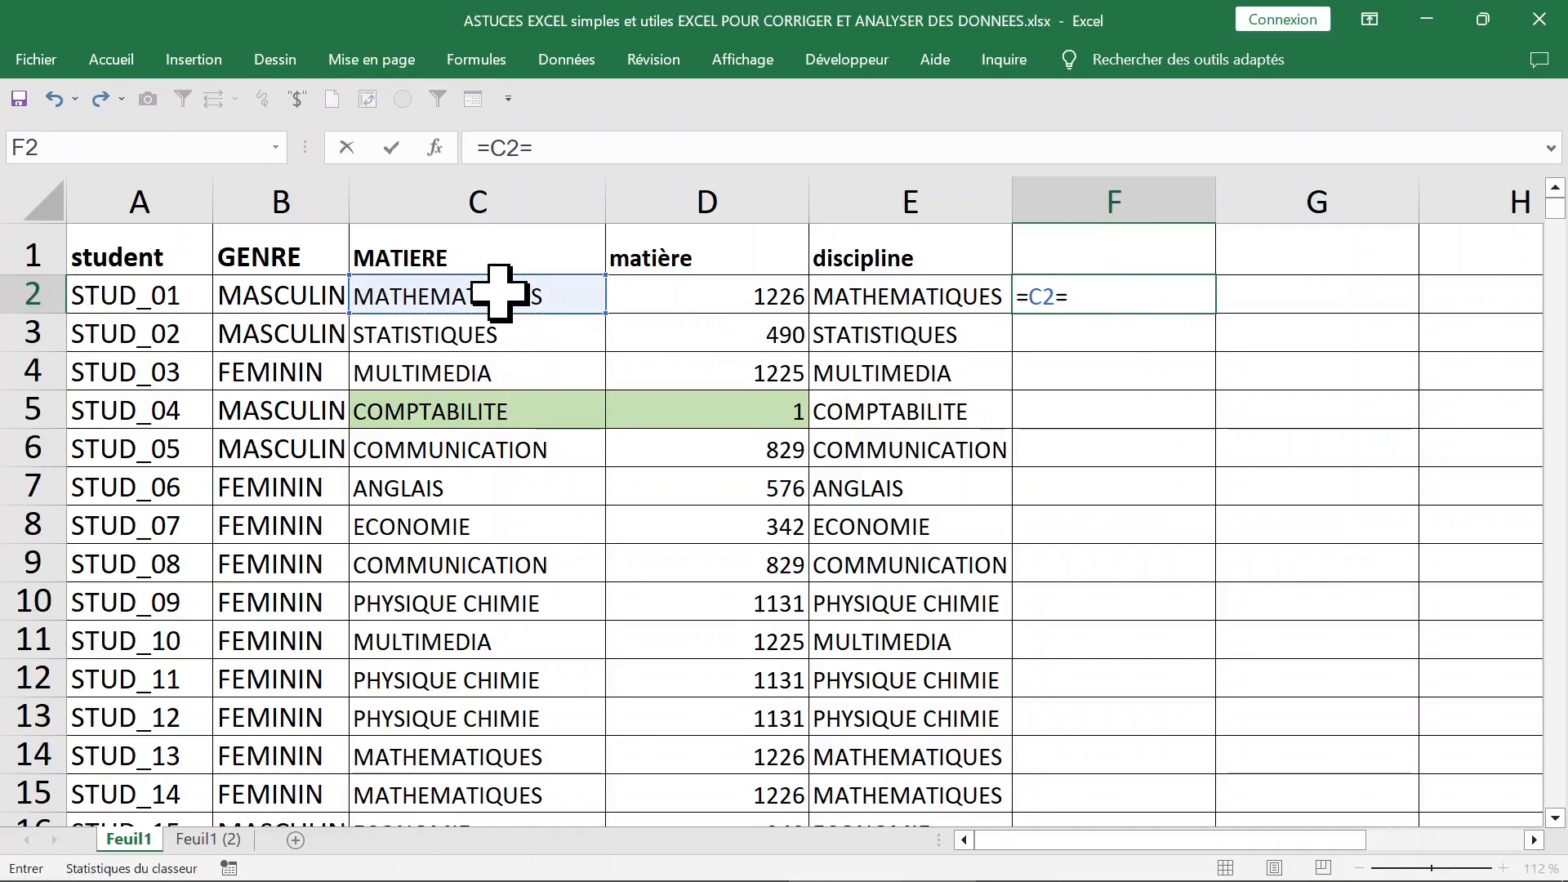
type("=")
left_click(903, 296)
key("Return")
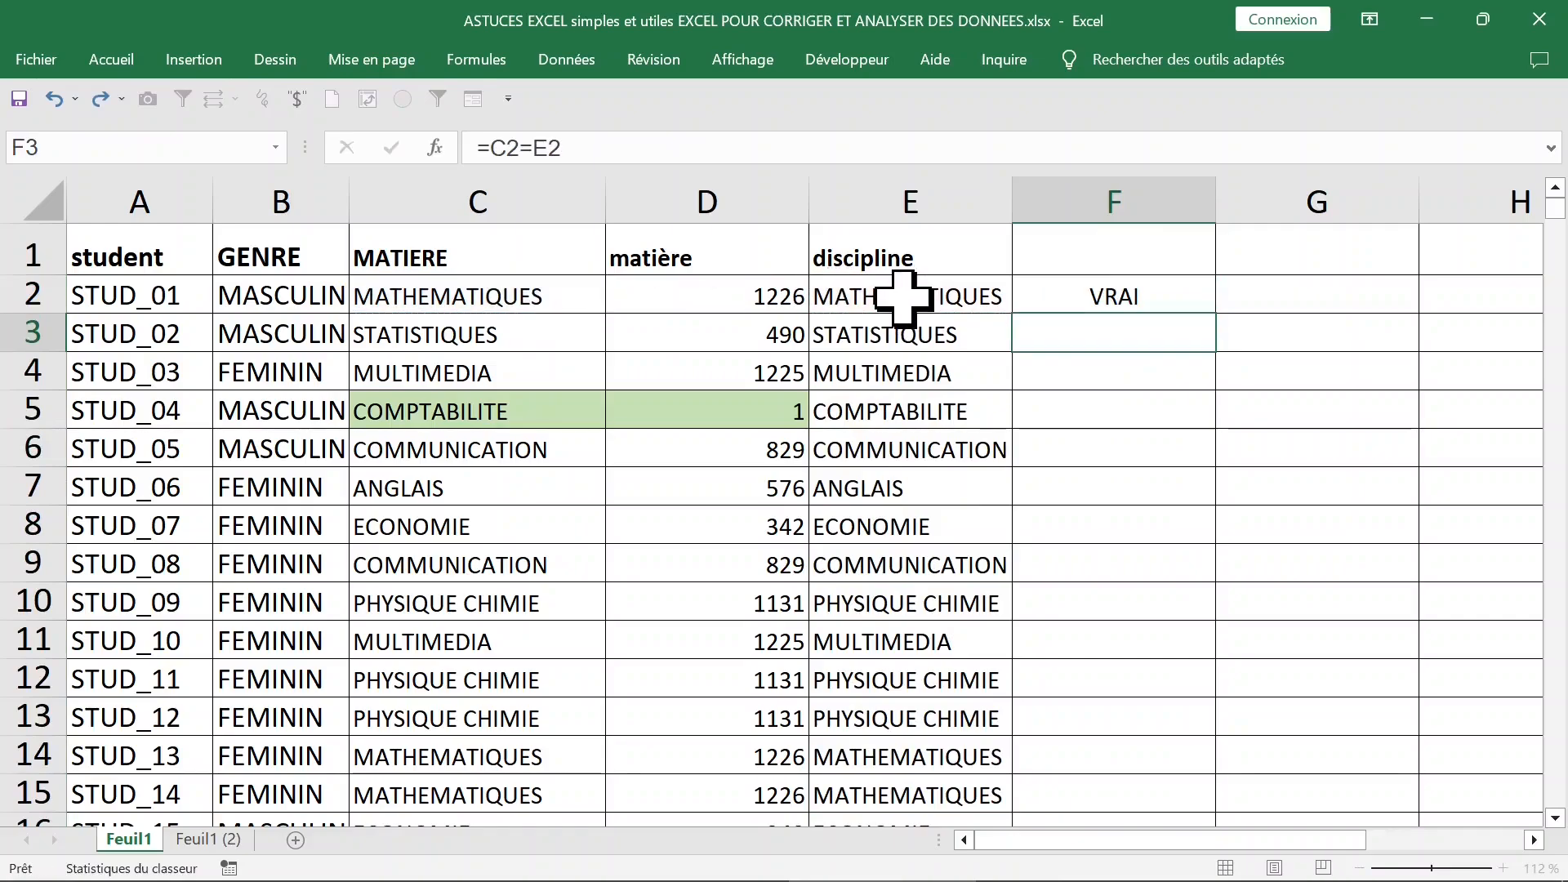
left_click(1148, 288)
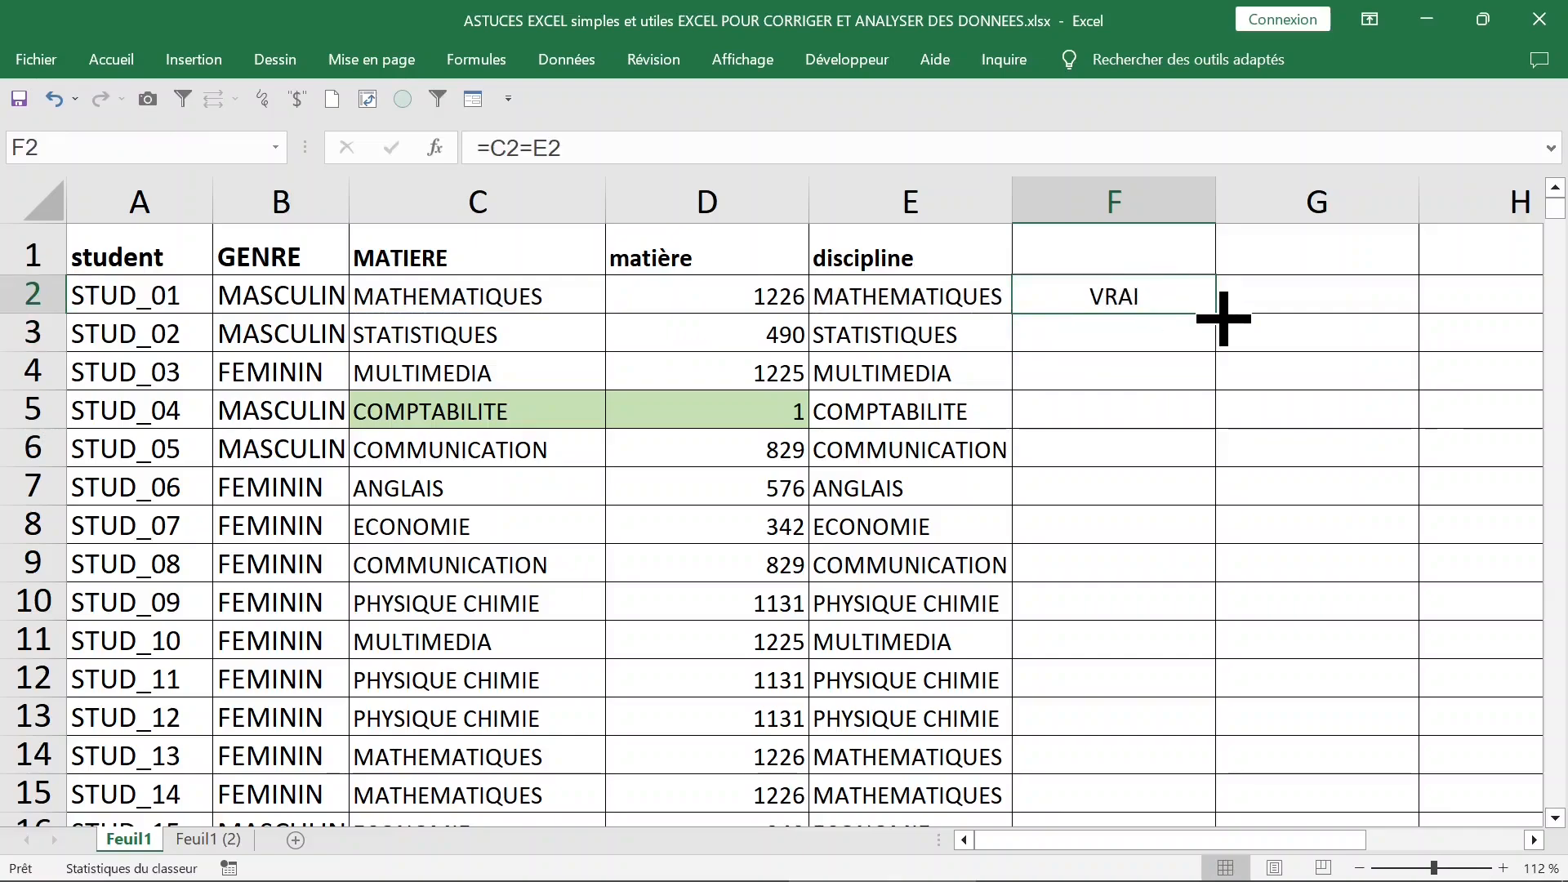
double_click(1216, 314)
Step: Compare the original subject in column C with its cleaned version in column E for rows 5 and 28, checking C28 for extra spaces
left_click(1170, 408)
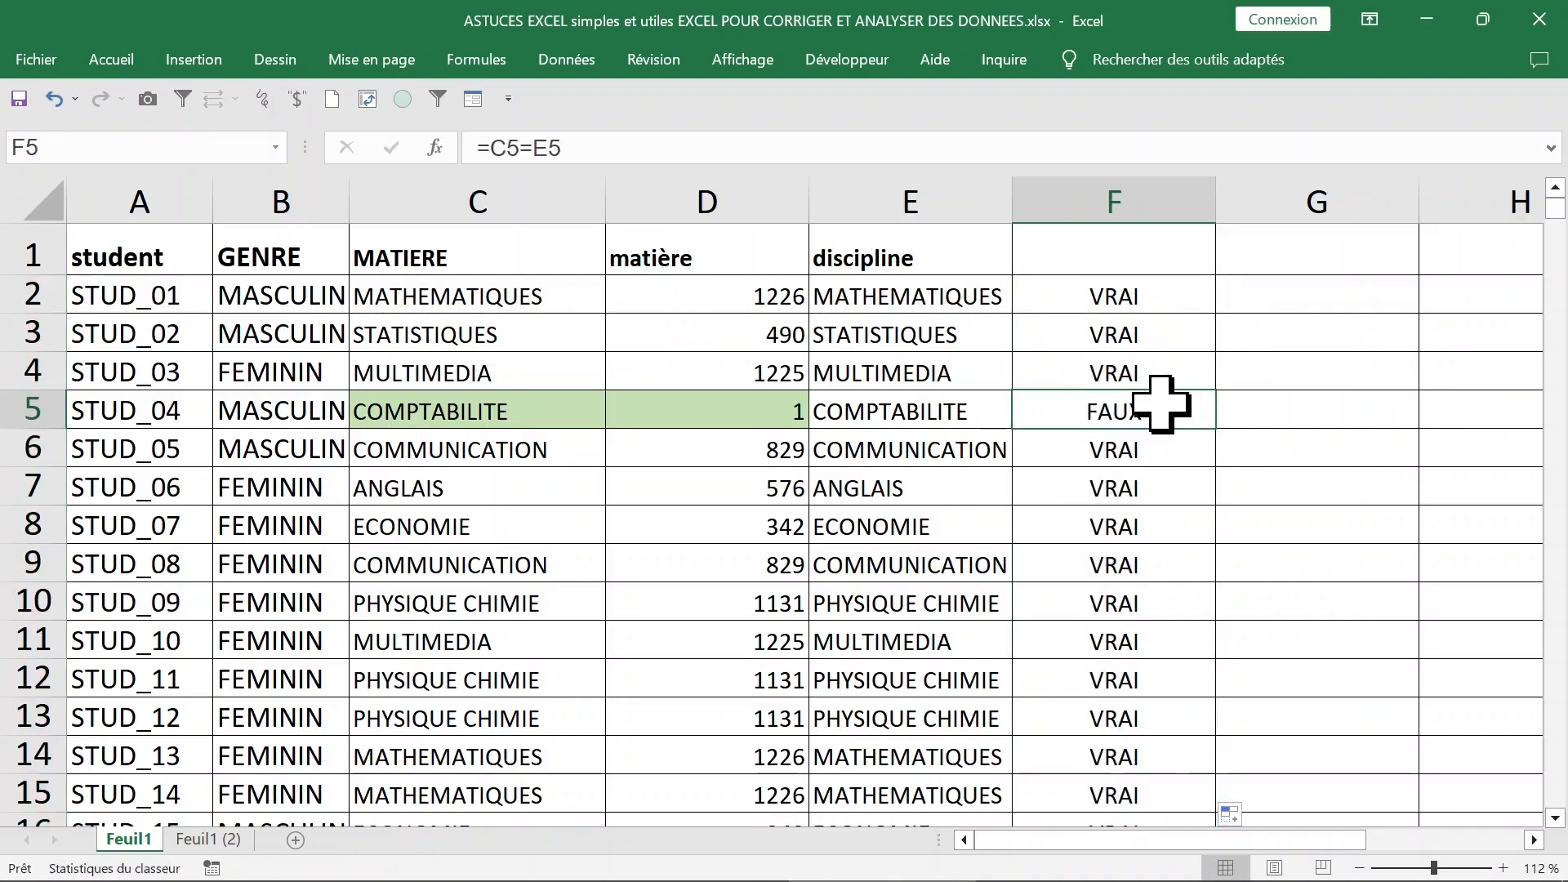
left_click(478, 413)
left_click(850, 411)
left_click(487, 413)
left_click(876, 415)
scroll(1027, 447, "down", 7)
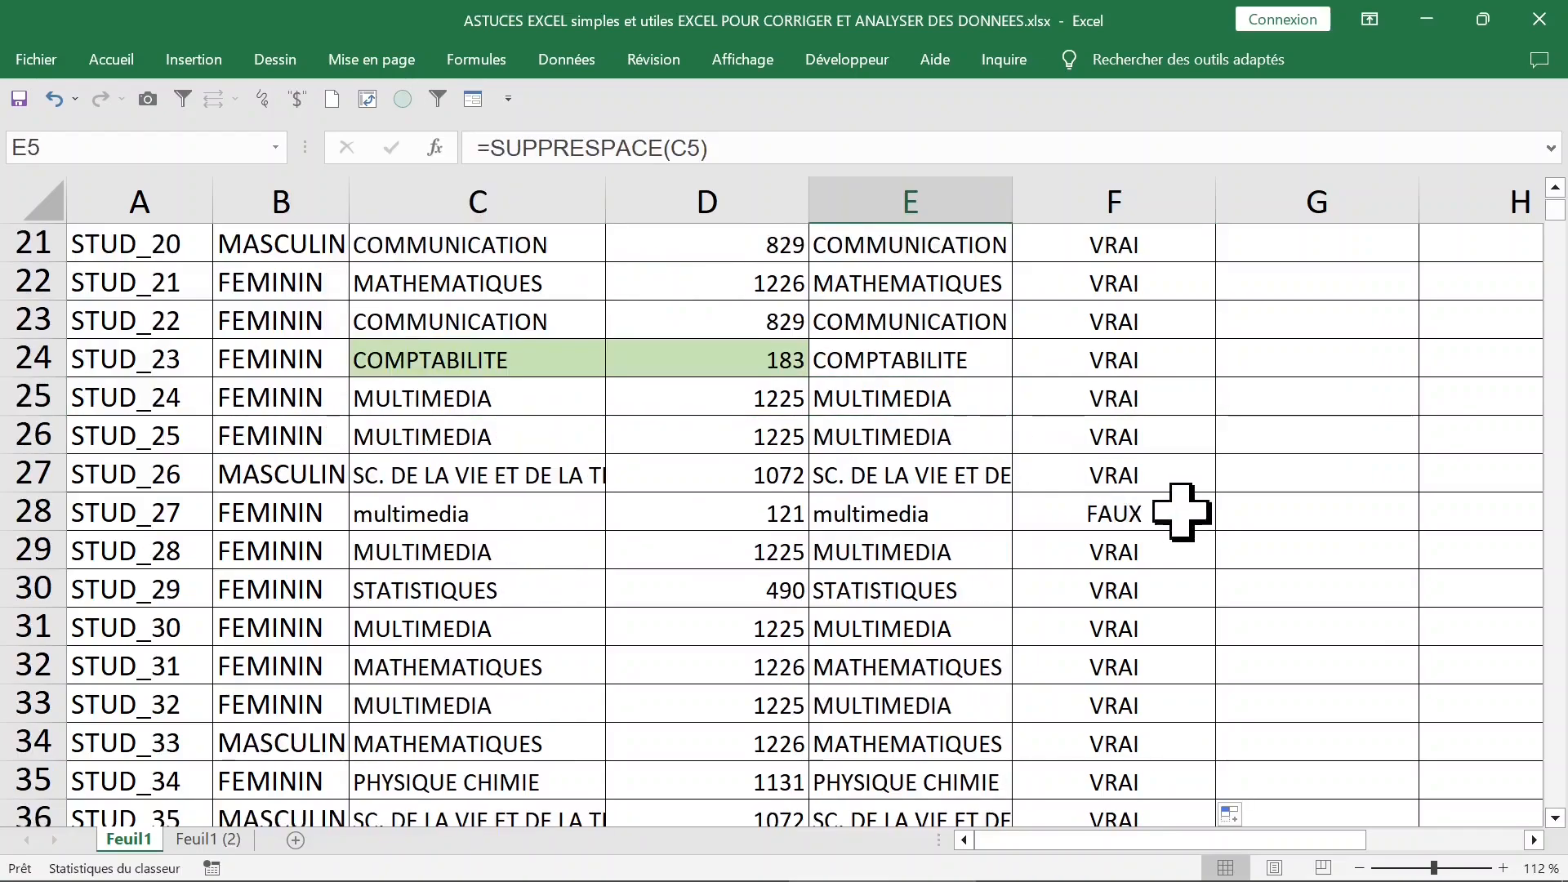
left_click(957, 527)
left_click(518, 516)
left_click(939, 514)
left_click(518, 511)
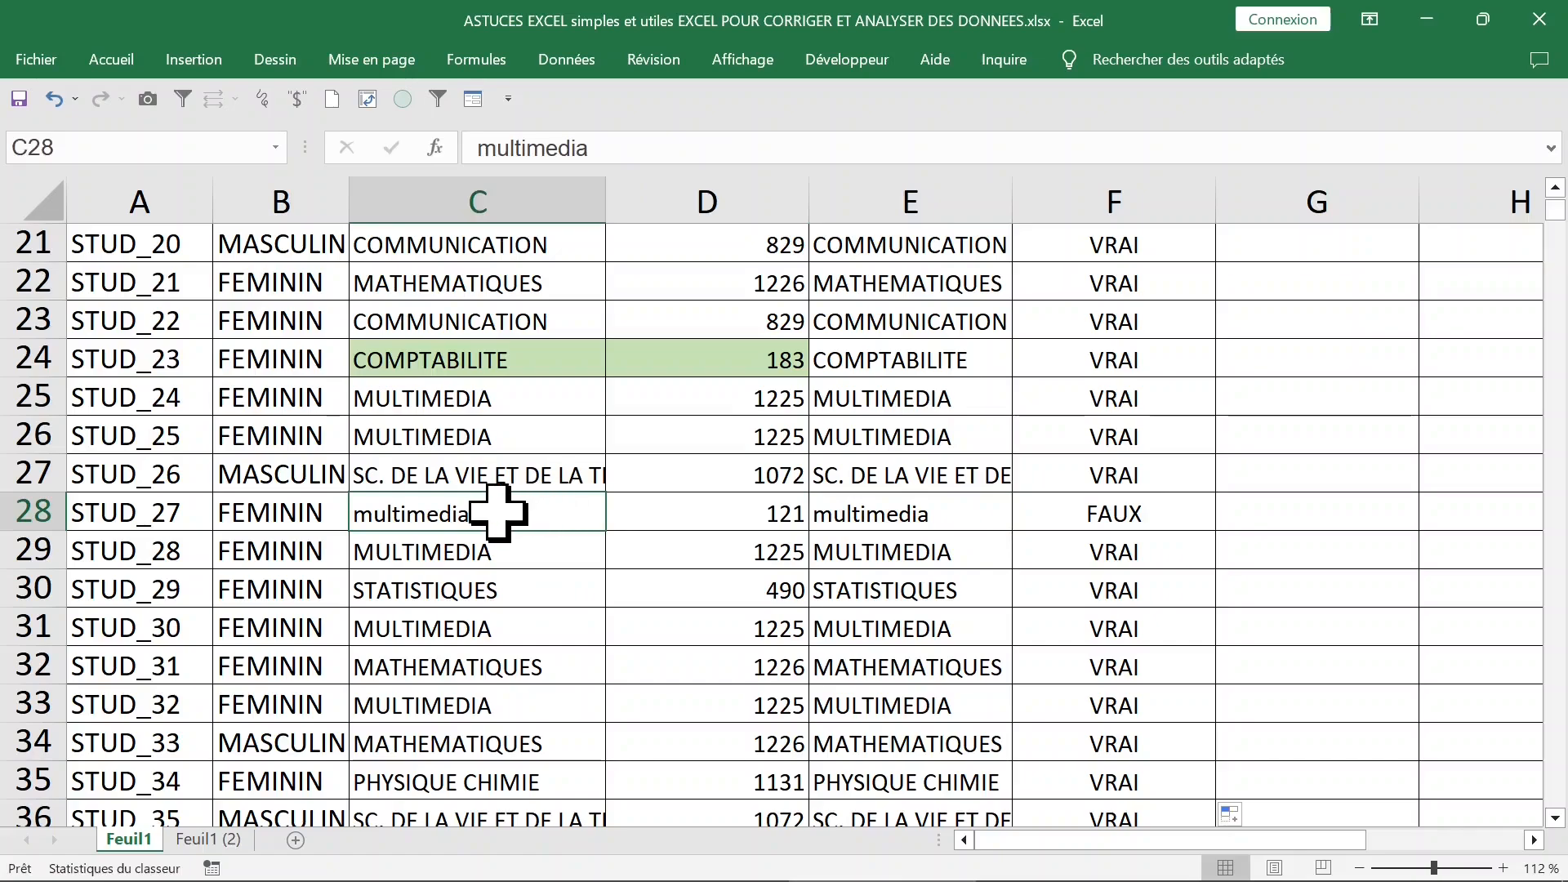
left_click(622, 147)
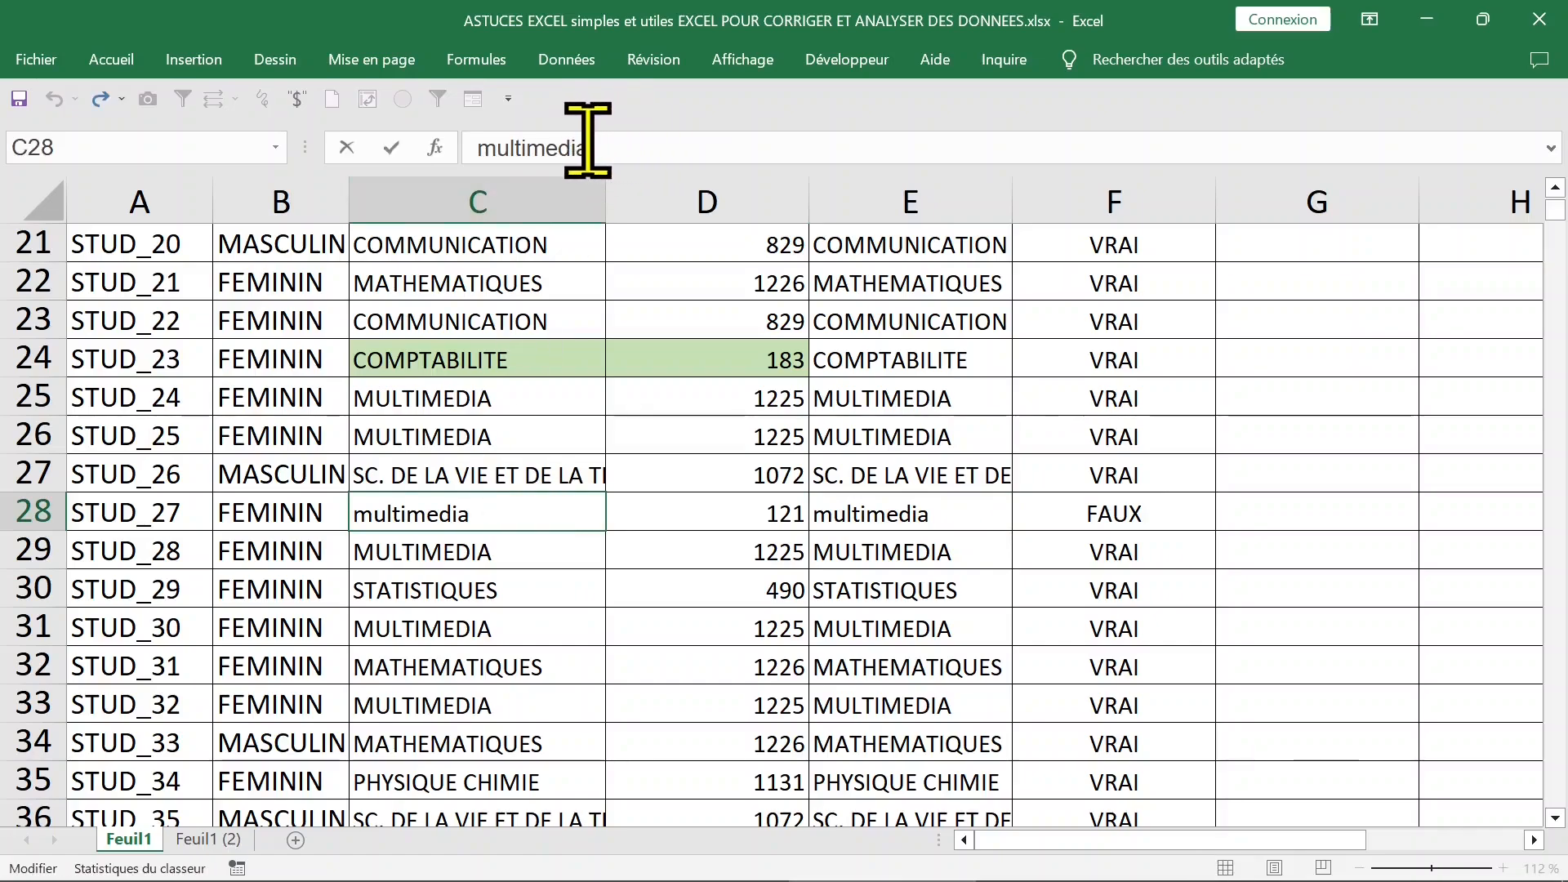
Step: Widen columns E and C to fit their full subject names, such as SCIENCES DE L'INGENIEUR in row 40
left_click(542, 579)
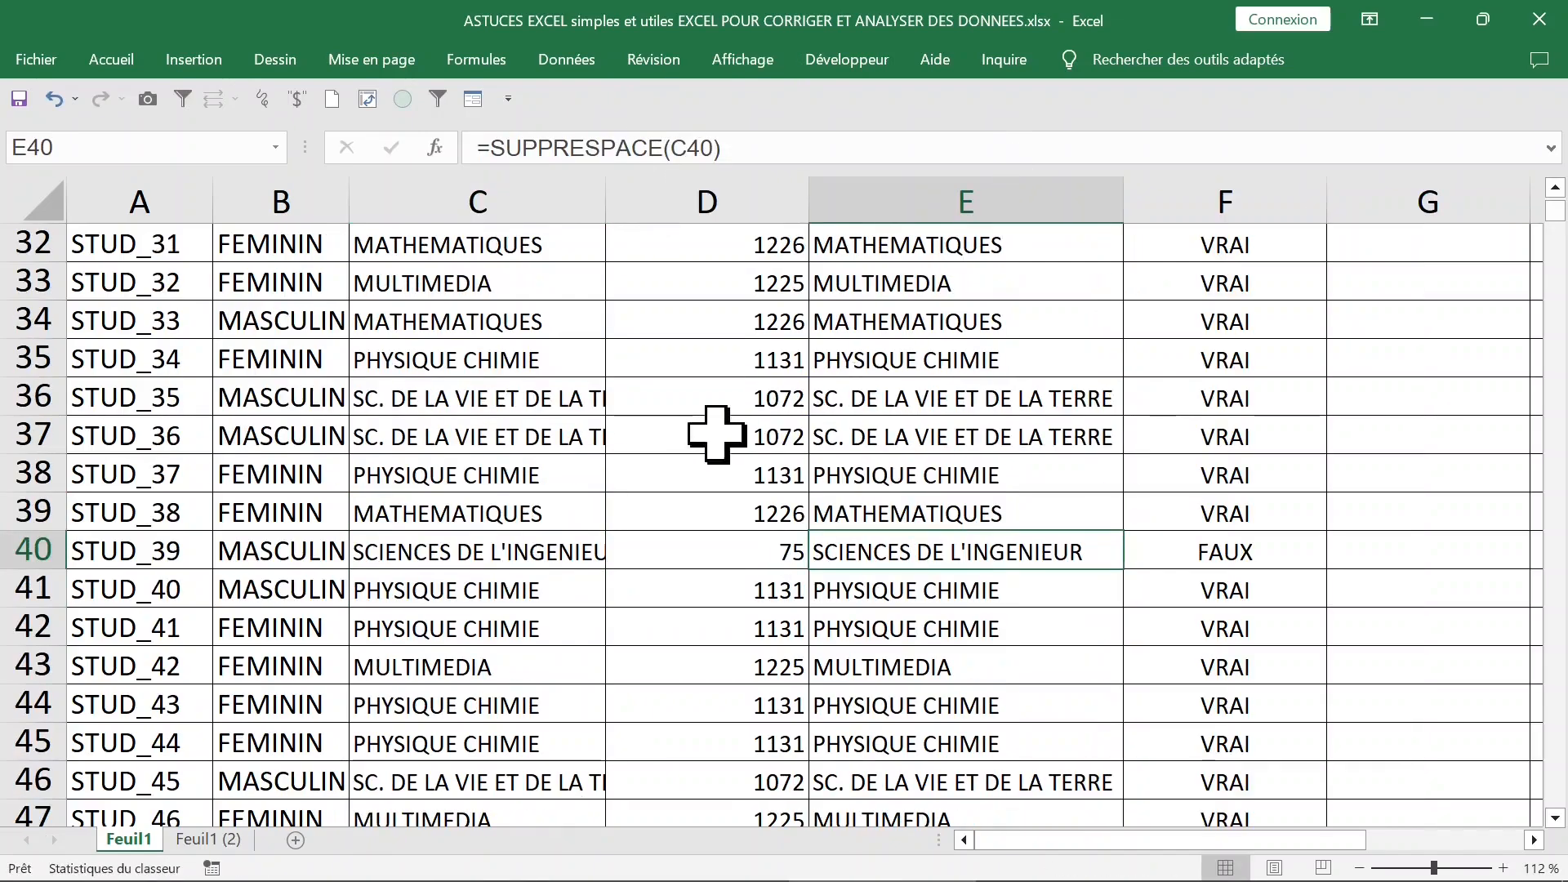
left_click(516, 553)
double_click(608, 204)
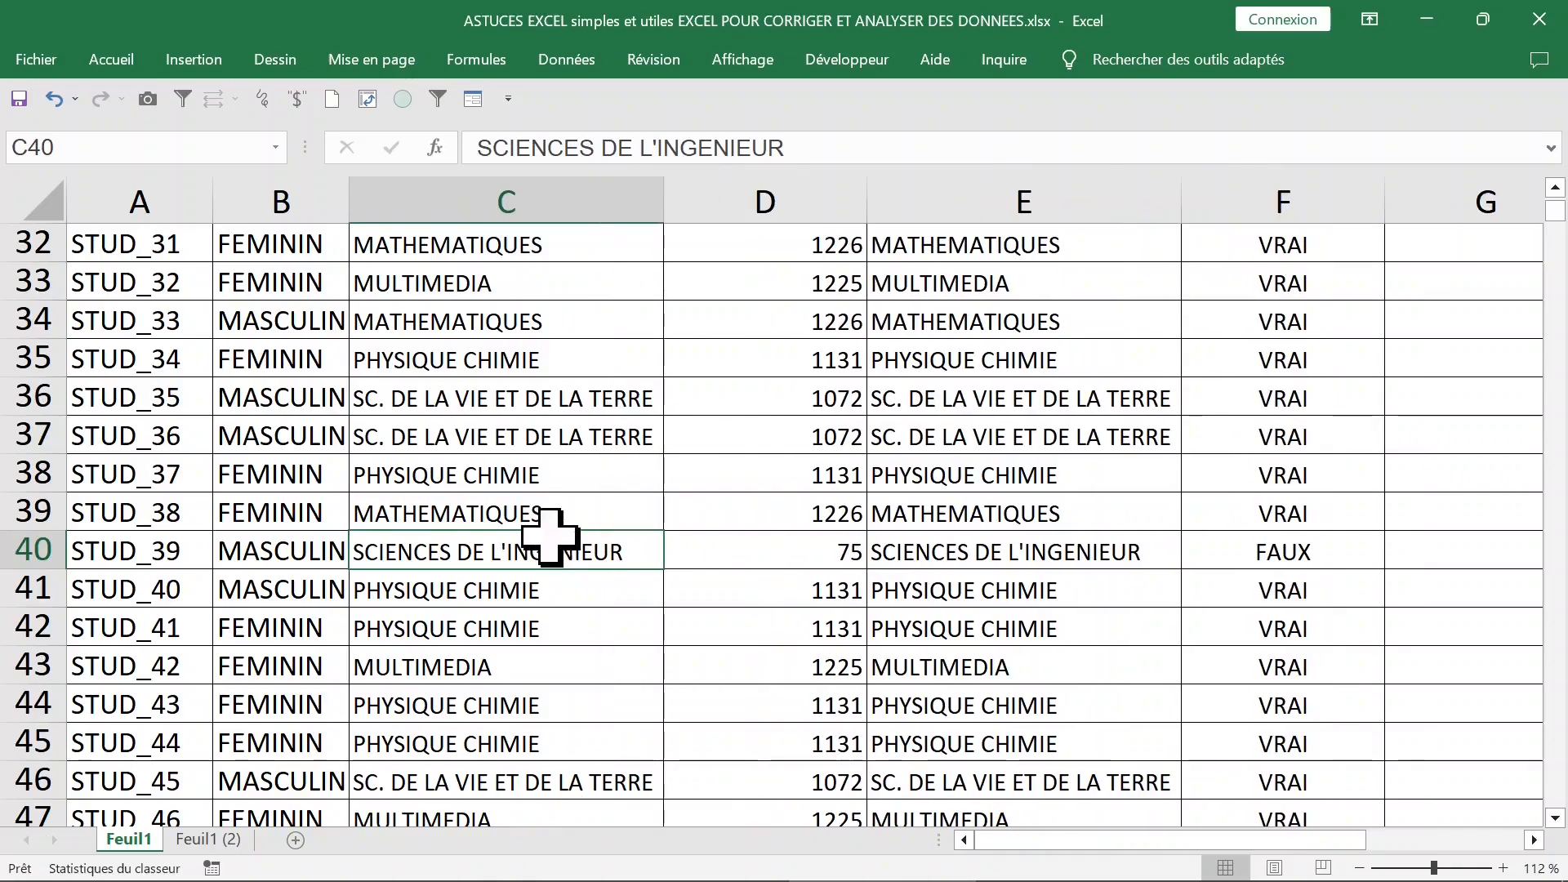
Step: Check the subject in C40 for a trailing space and inspect the SUPPRESPACE formula in E40, leaving both cells unedited
left_click(807, 144)
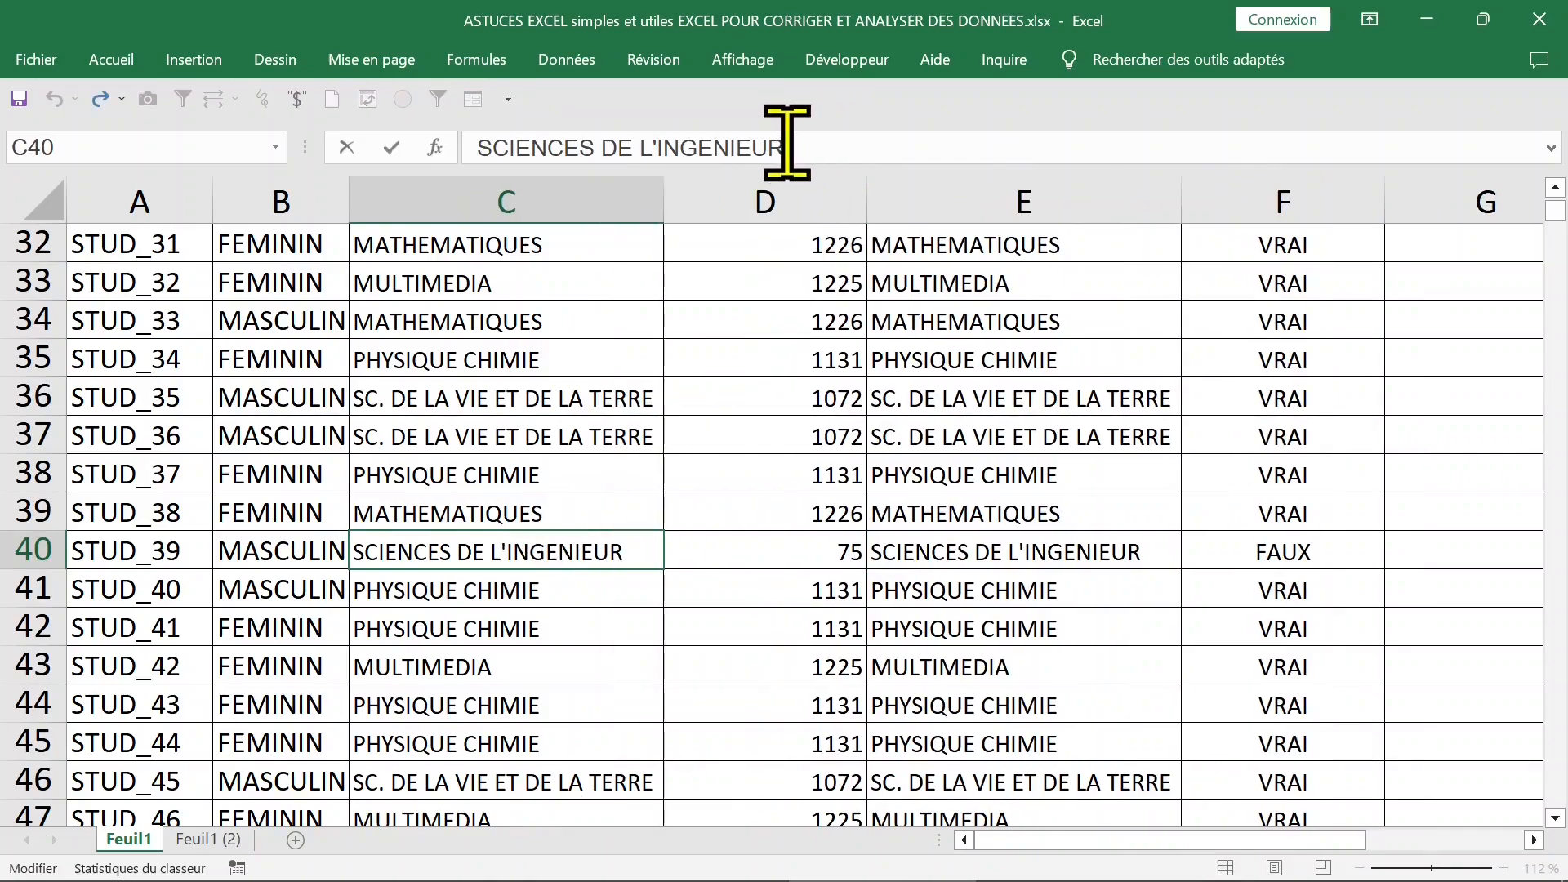
left_click_drag(786, 144, 899, 146)
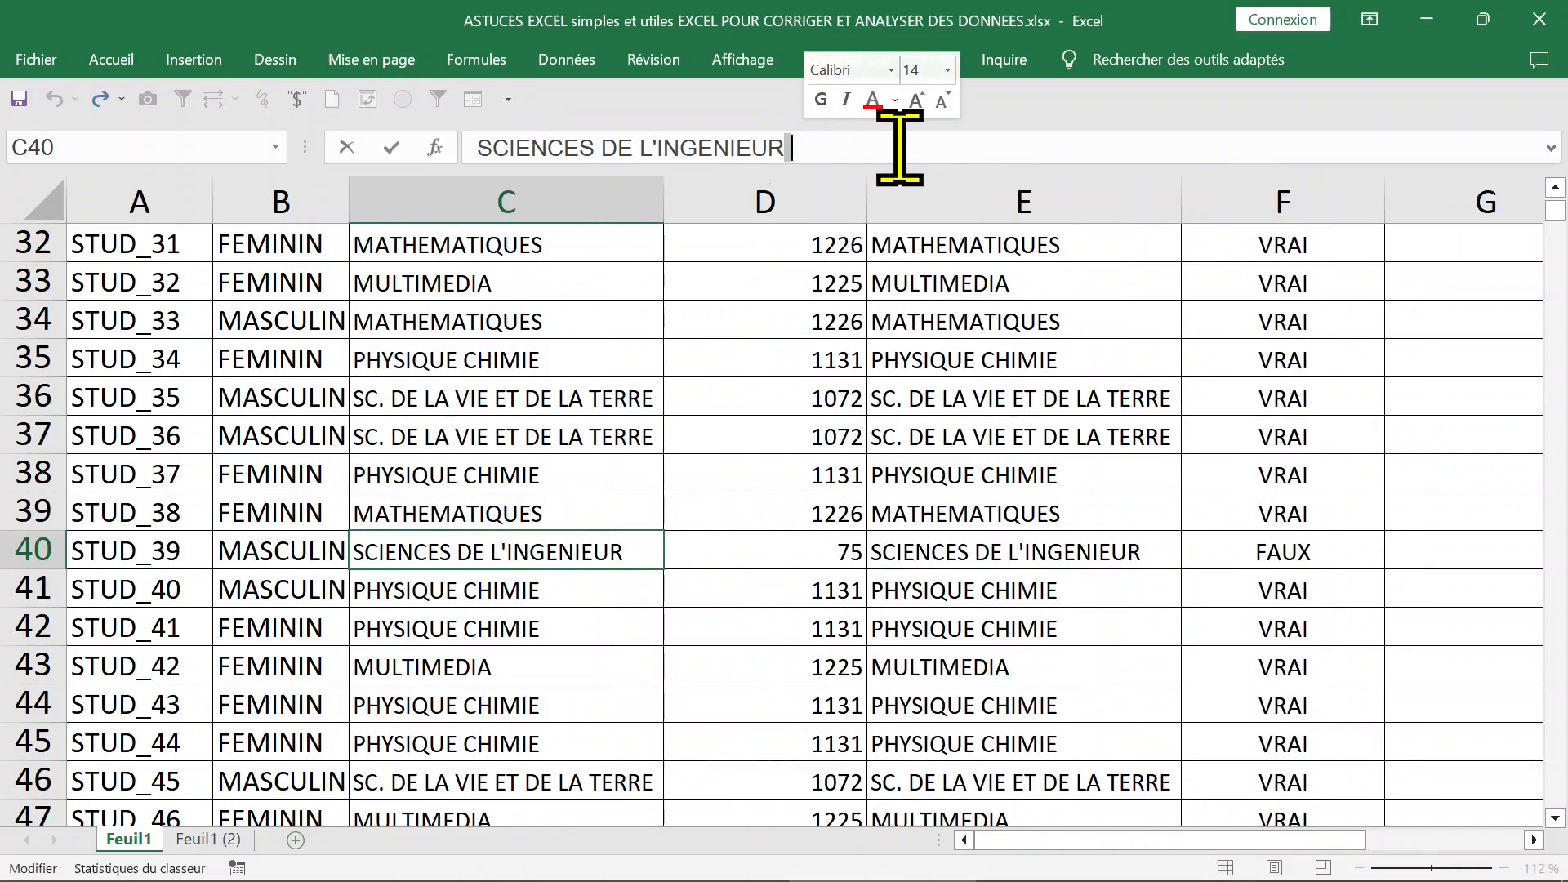
key("Escape")
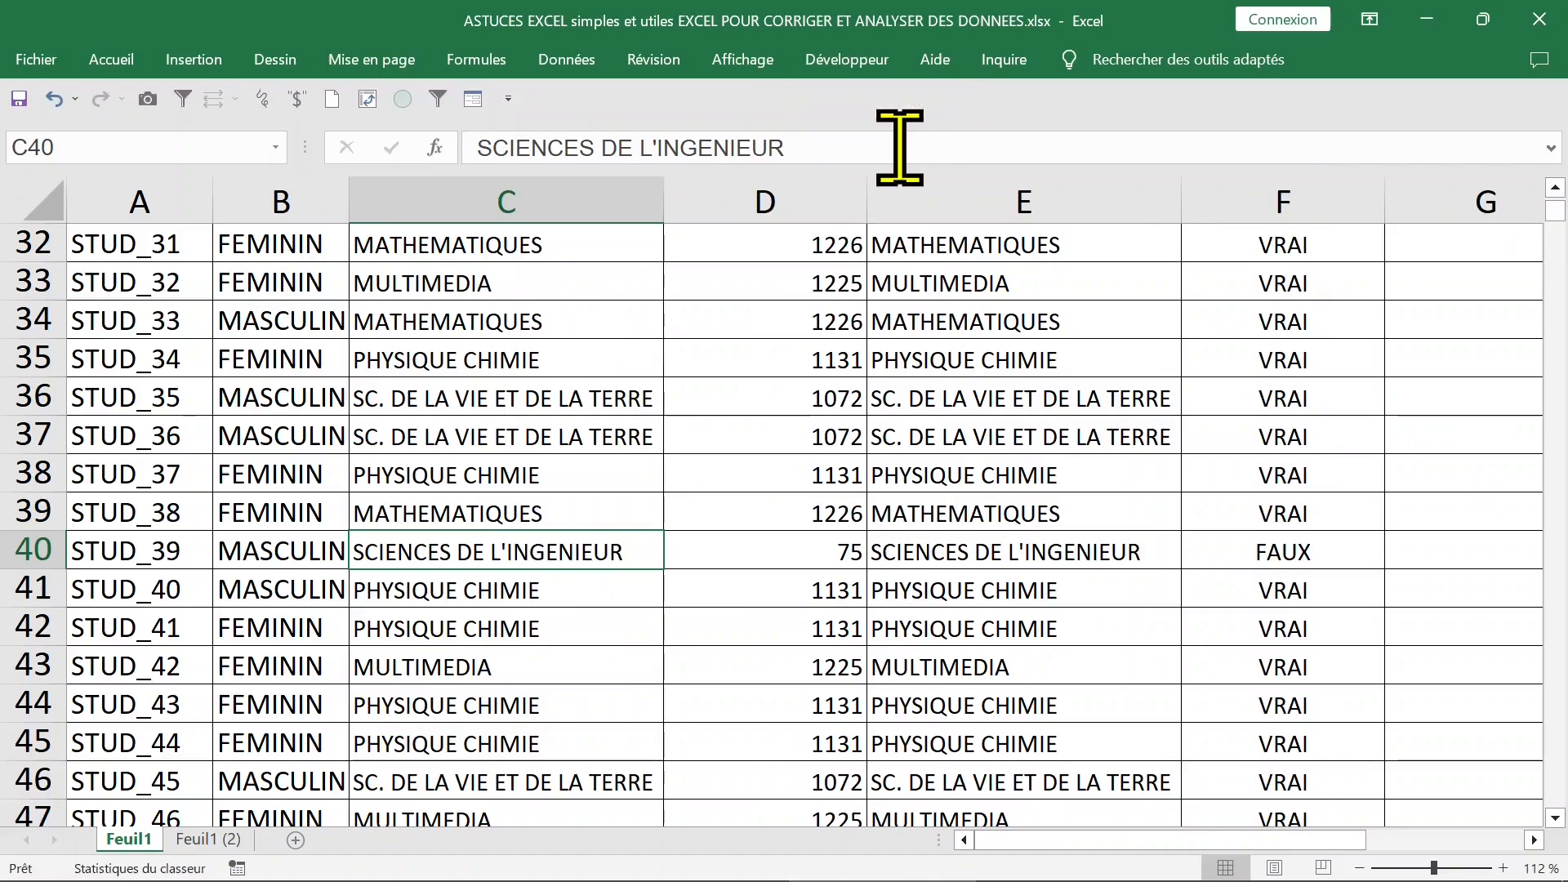
key("Right")
key("Right")
left_click_drag(494, 148, 637, 148)
left_click(645, 148)
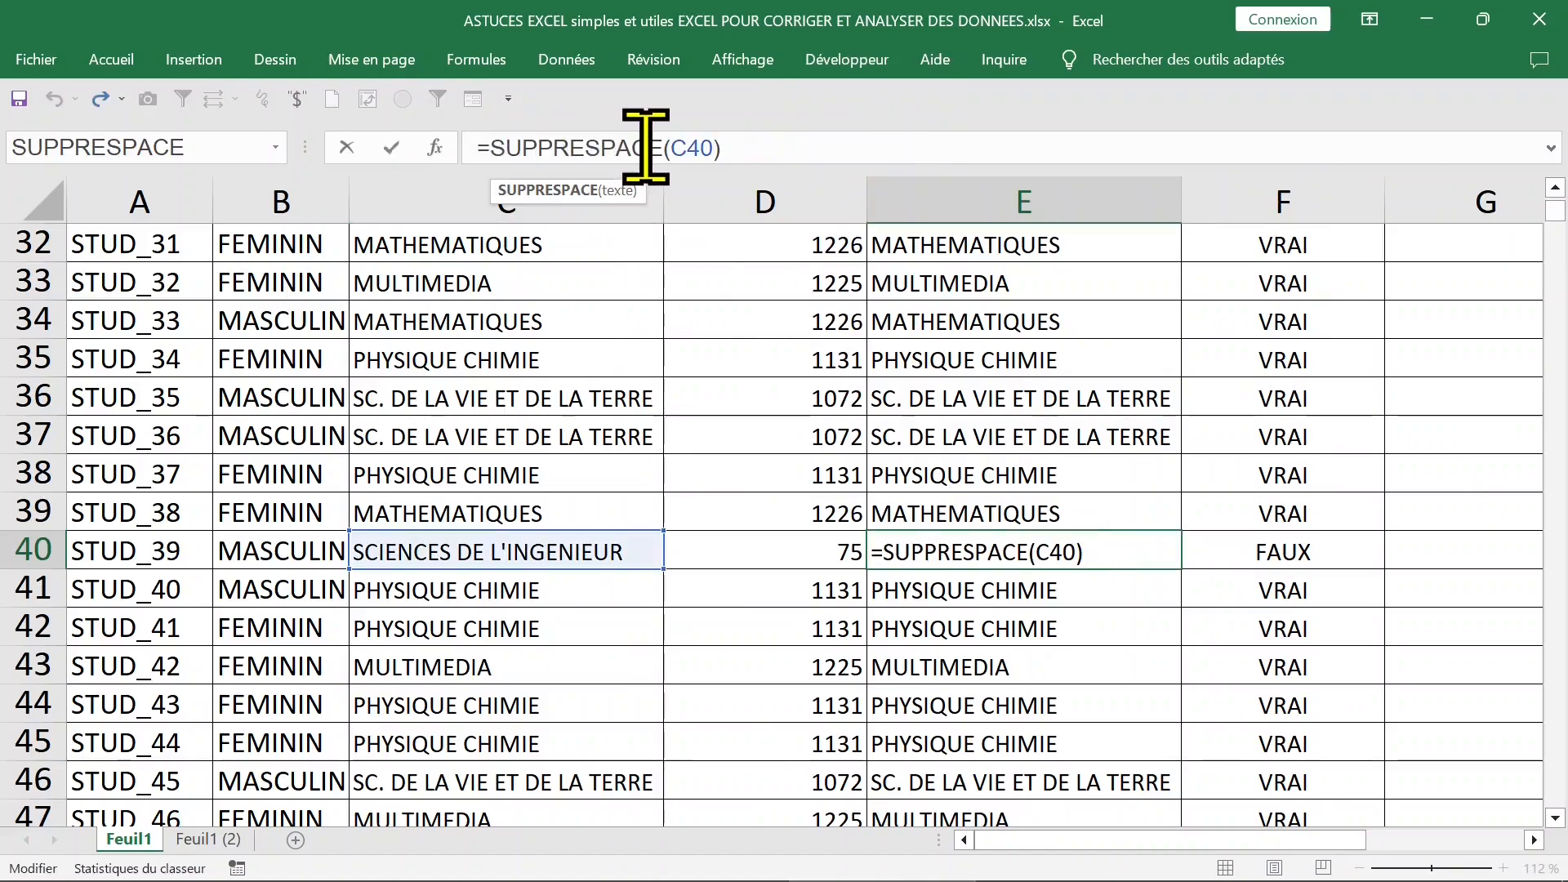
key("Escape")
Step: Clear the original-versus-cleaned comparison results from the whole of column F
key("ctrl+Up")
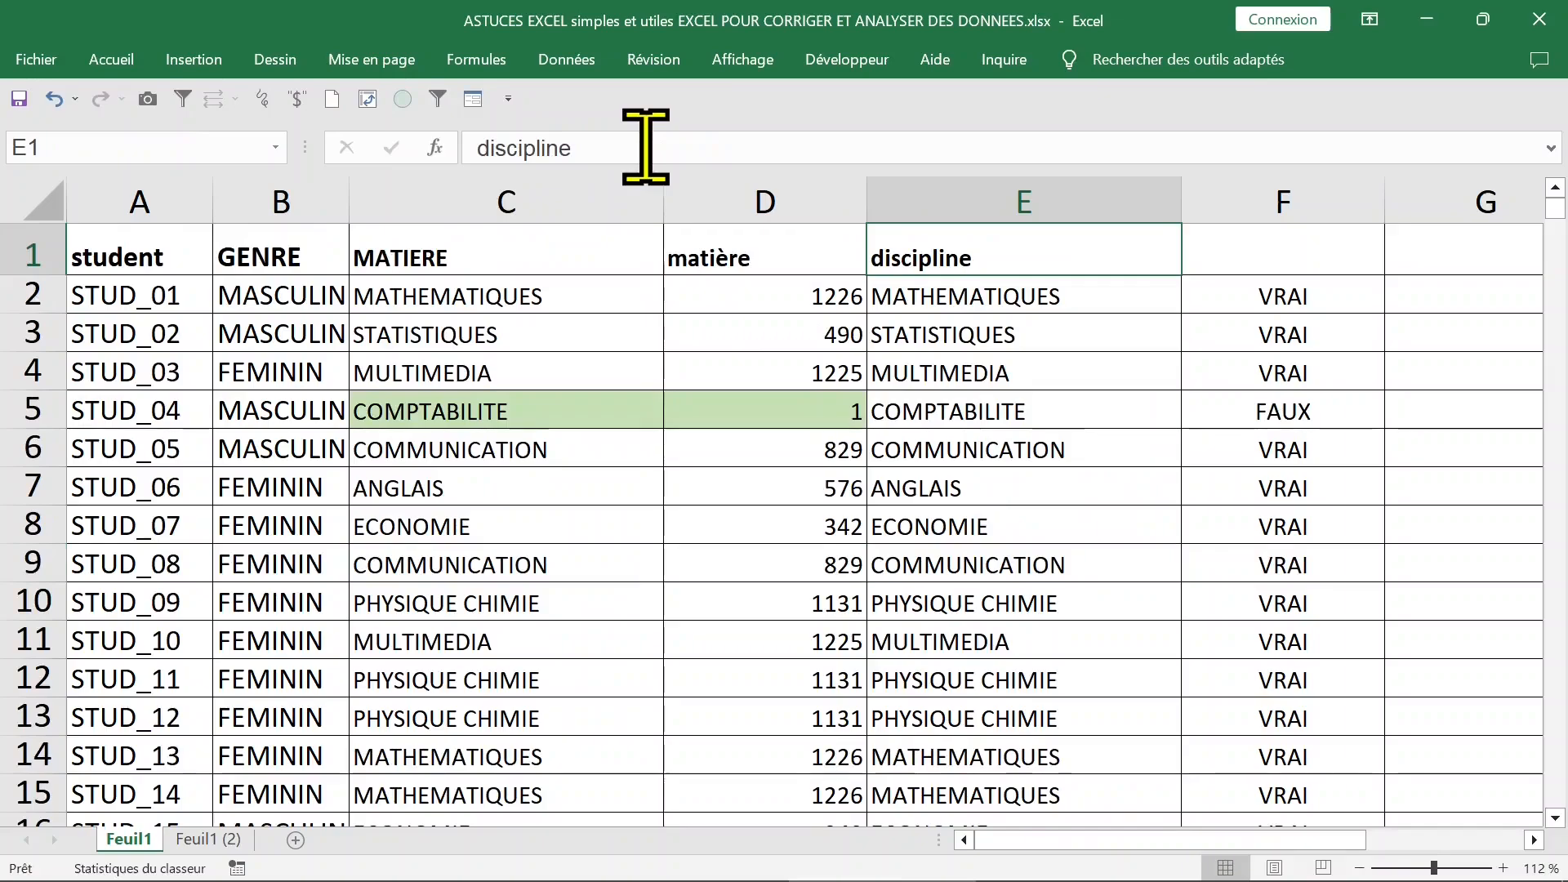
left_click(1315, 292)
left_click(1279, 196)
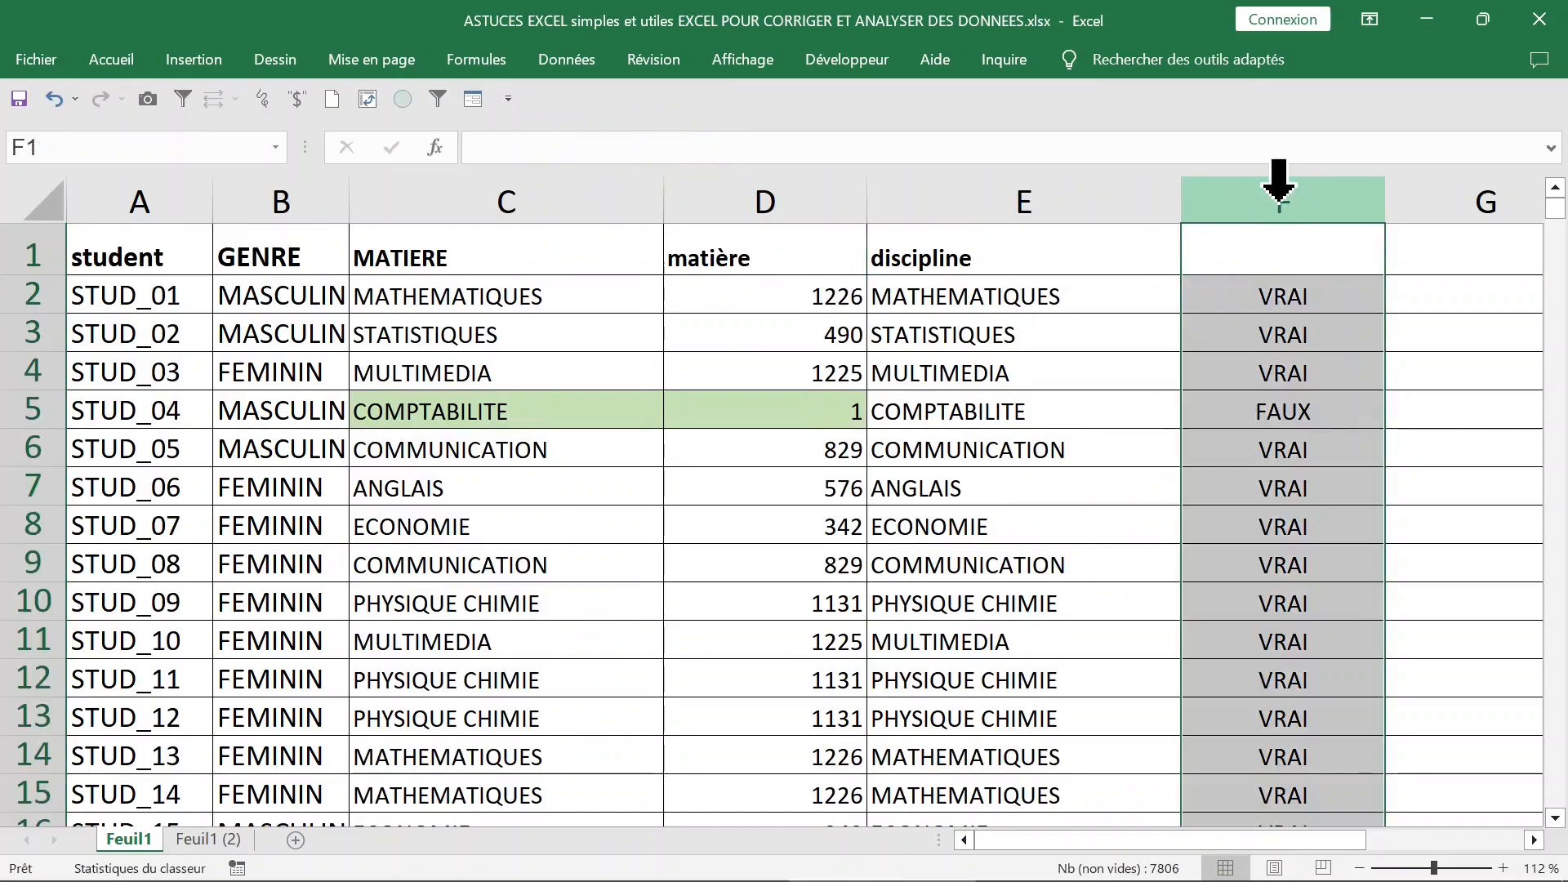
key("Delete")
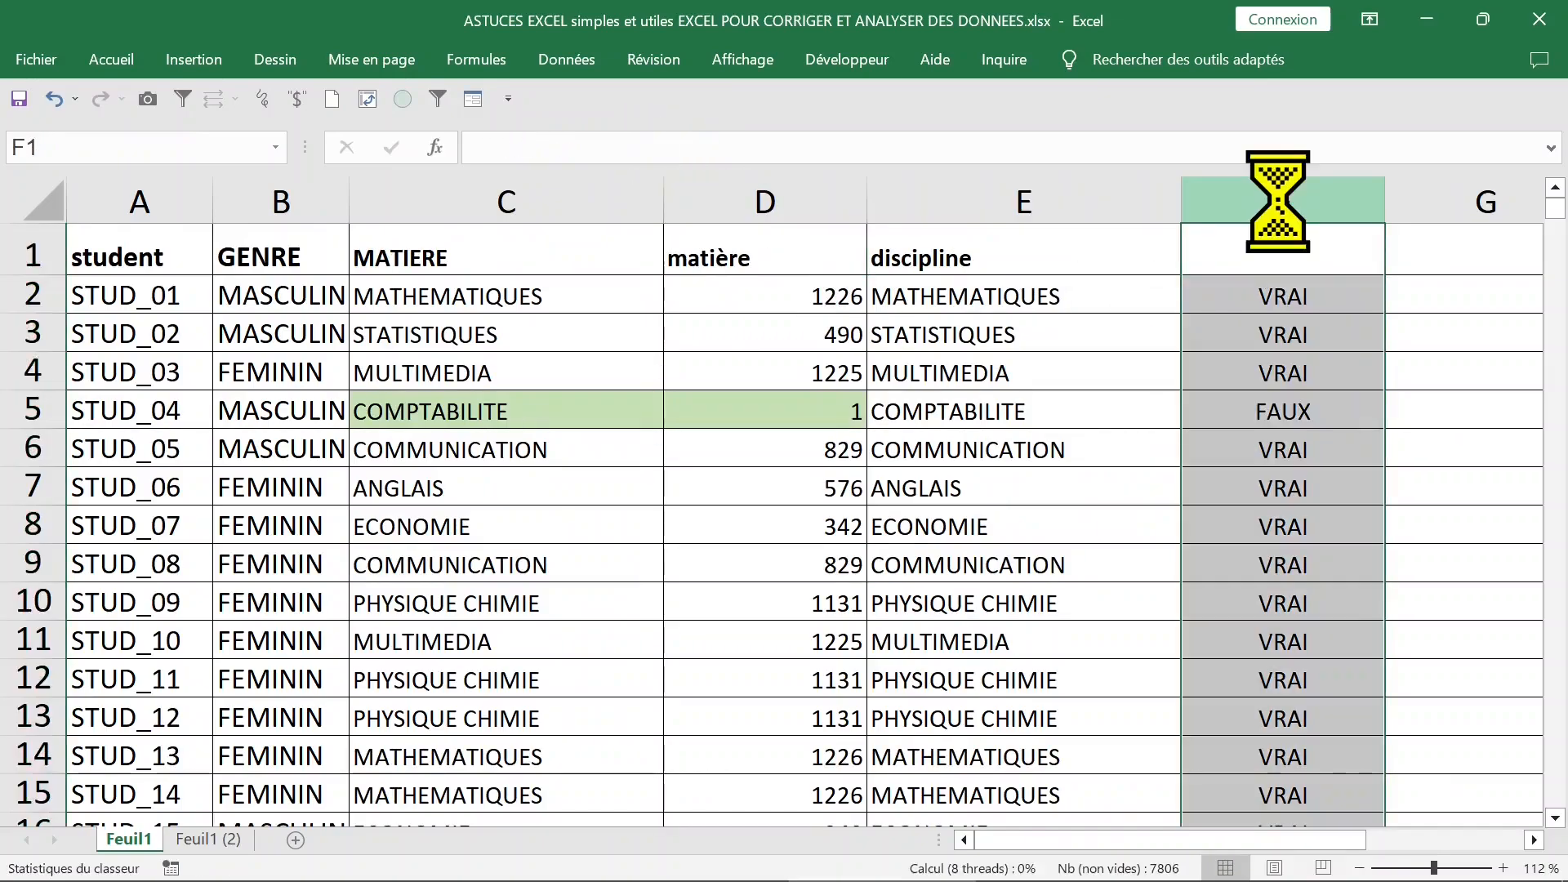
Step: Delete the whole matière column D containing the NB.SI occurrence counts
left_click(1013, 309)
left_click(835, 320)
left_click(768, 296)
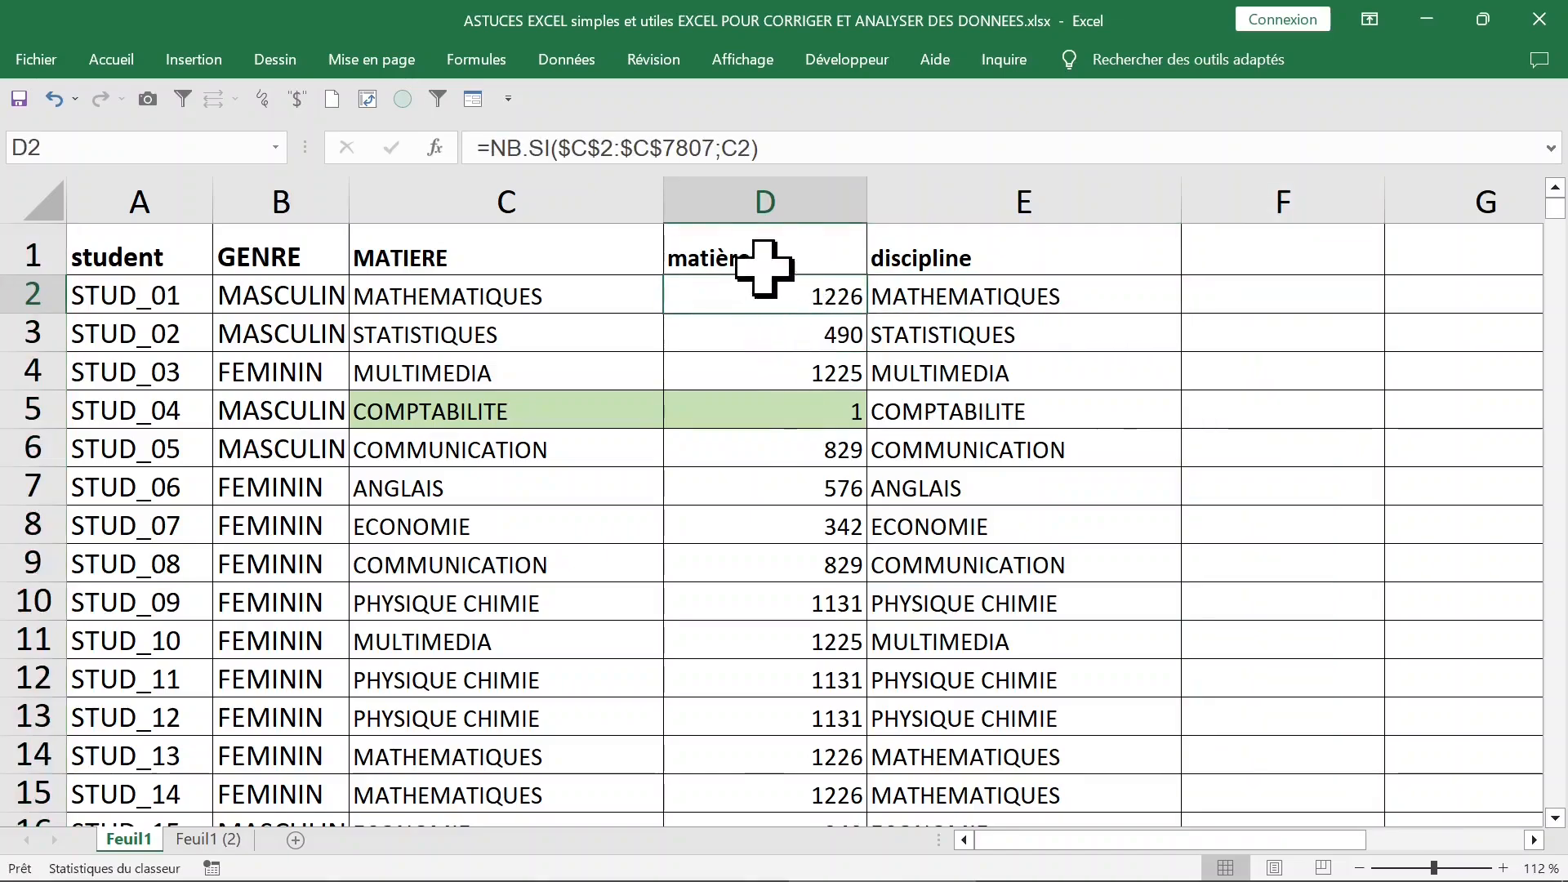
left_click(753, 199)
right_click(753, 206)
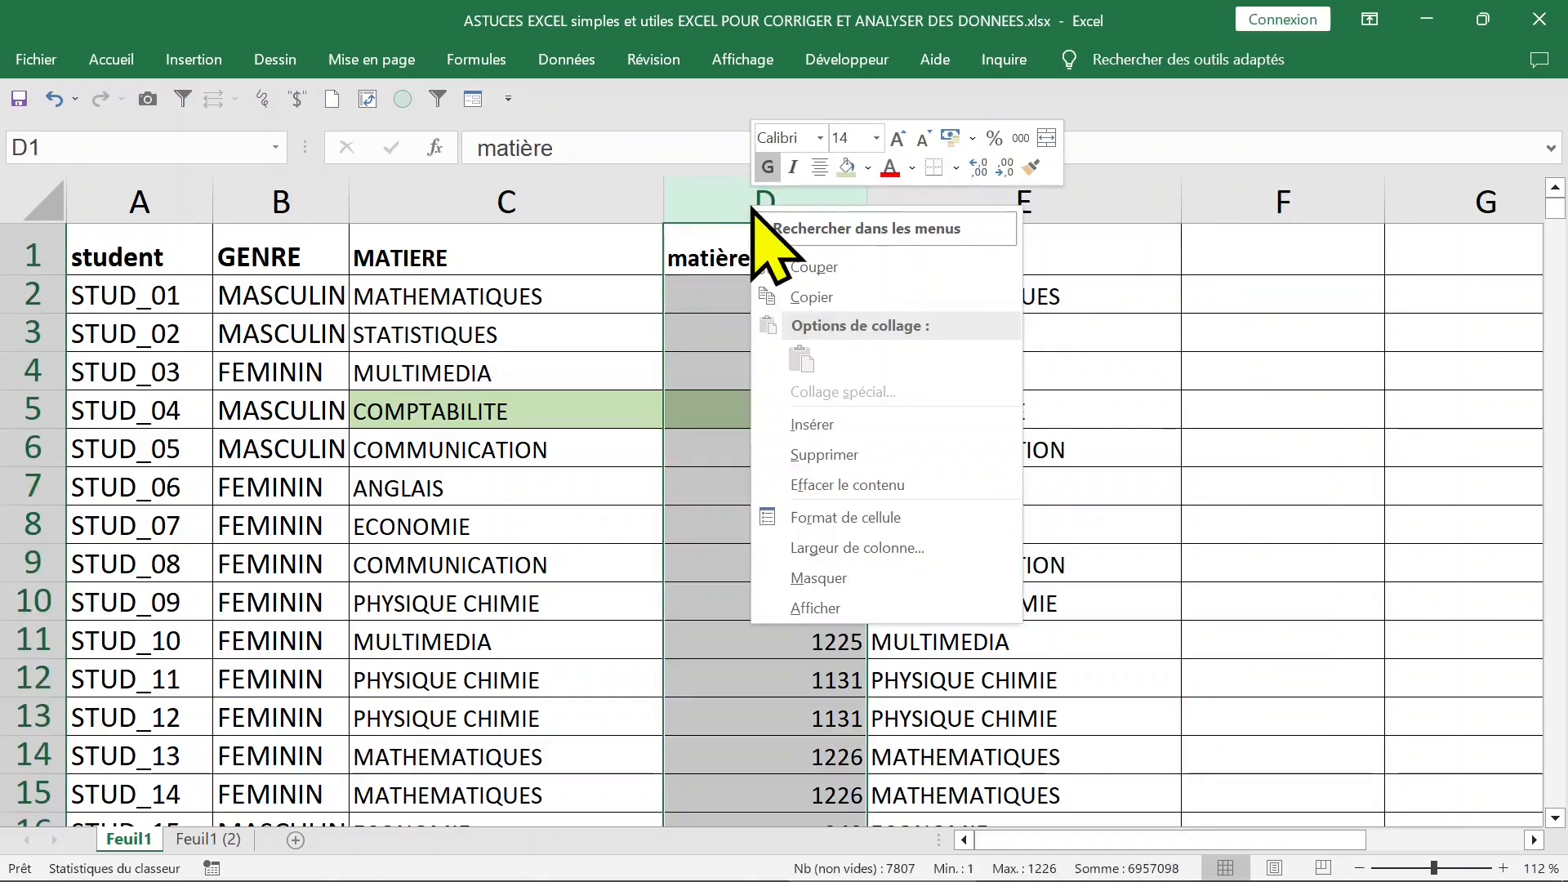
left_click(784, 454)
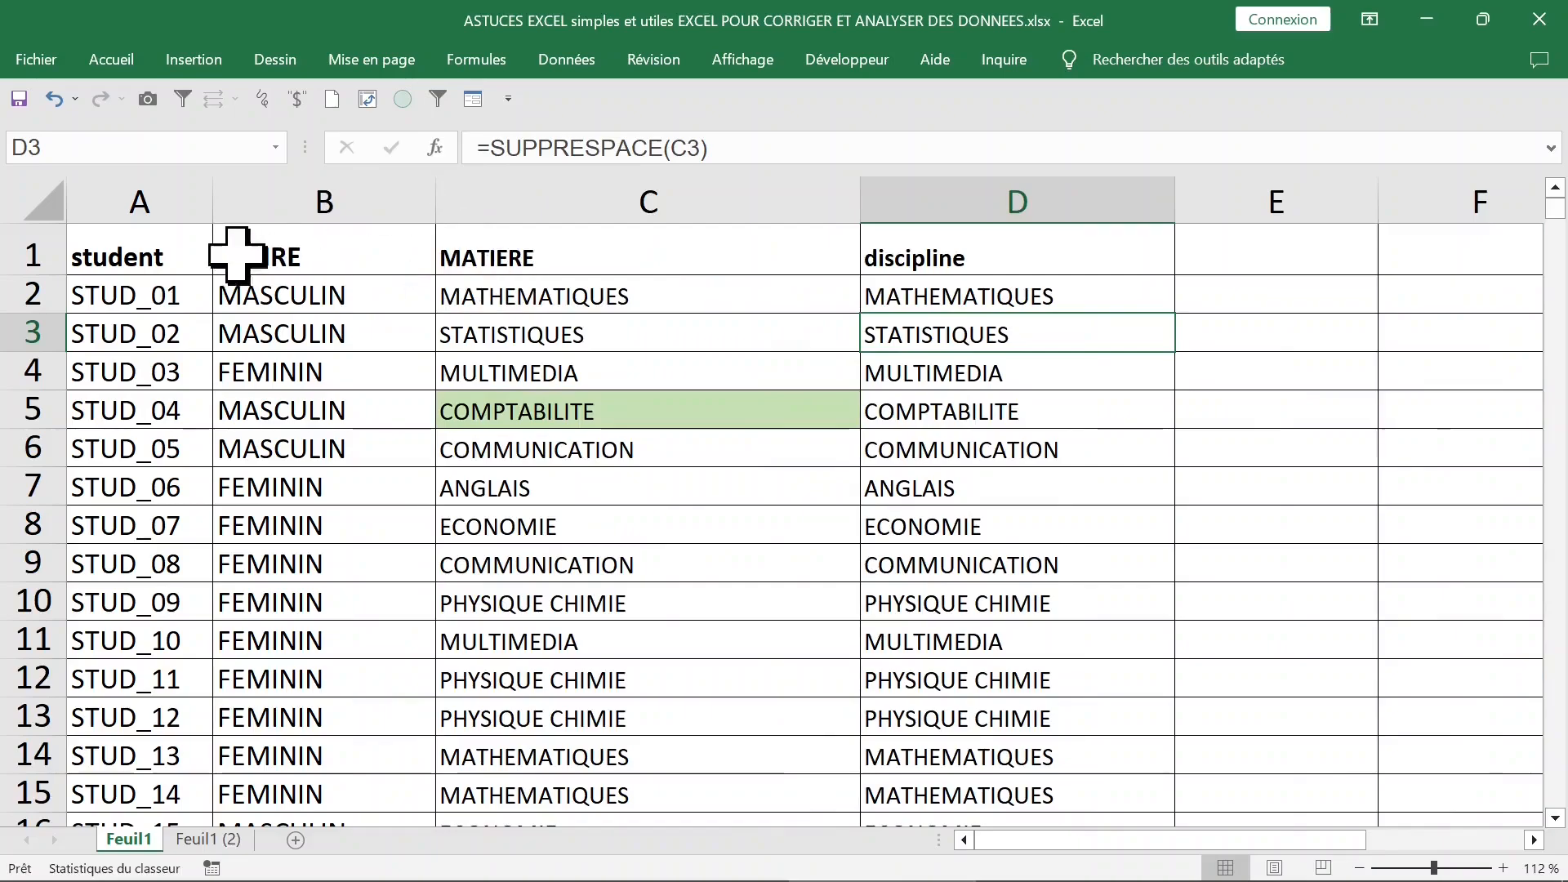
Step: Create a pivot table from Feuil1!$A$1:$D$7807 on a new worksheet and rename that sheet tcd01
left_click_drag(133, 245, 889, 250)
left_click(455, 199)
left_click(620, 373)
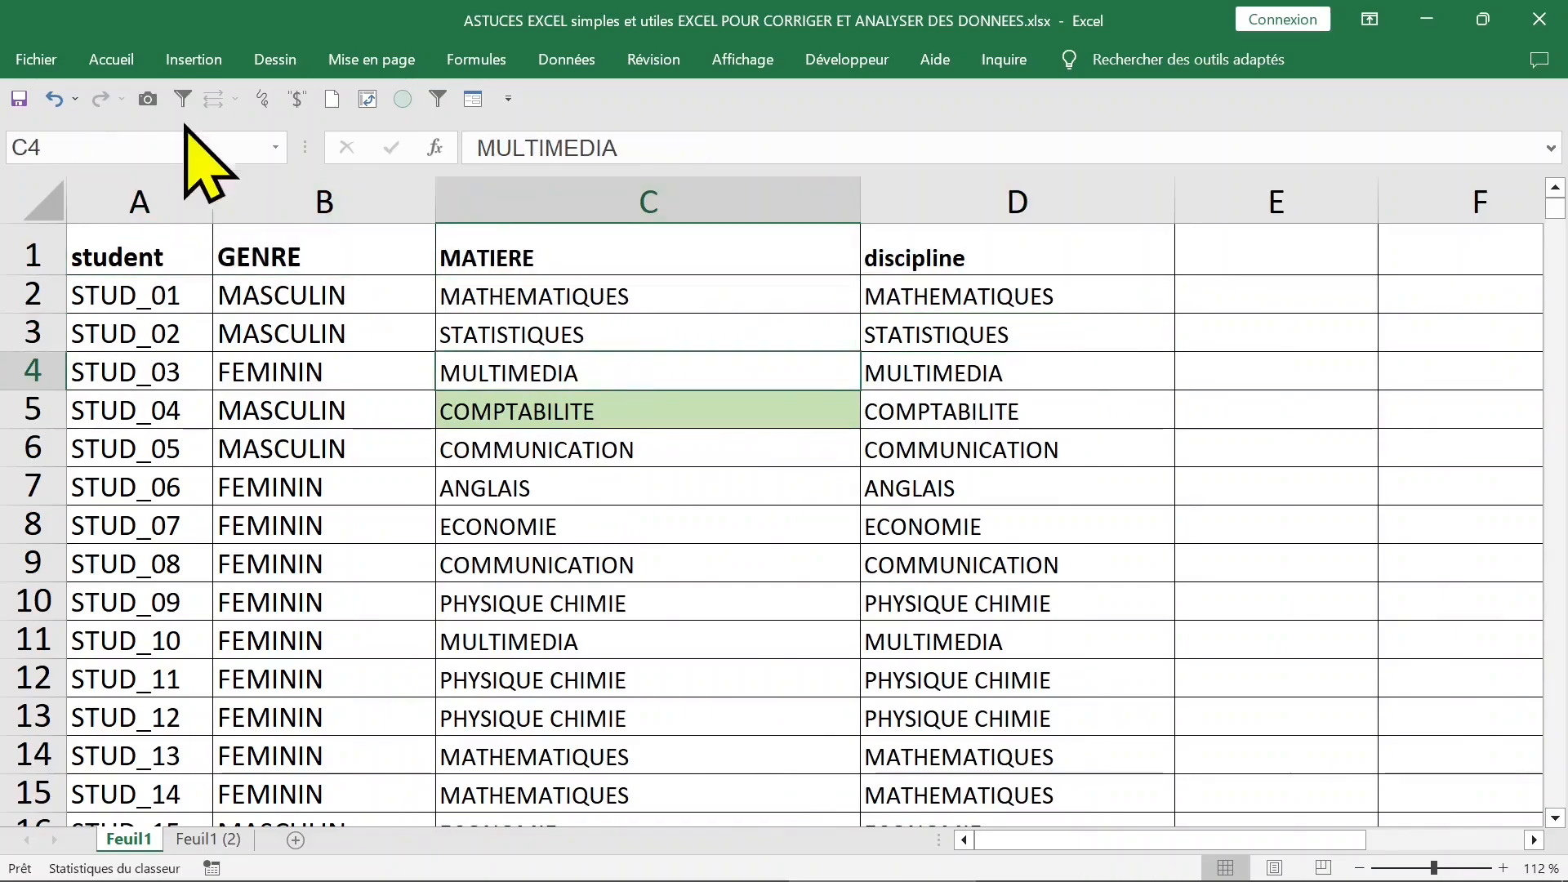
left_click(196, 59)
left_click(45, 107)
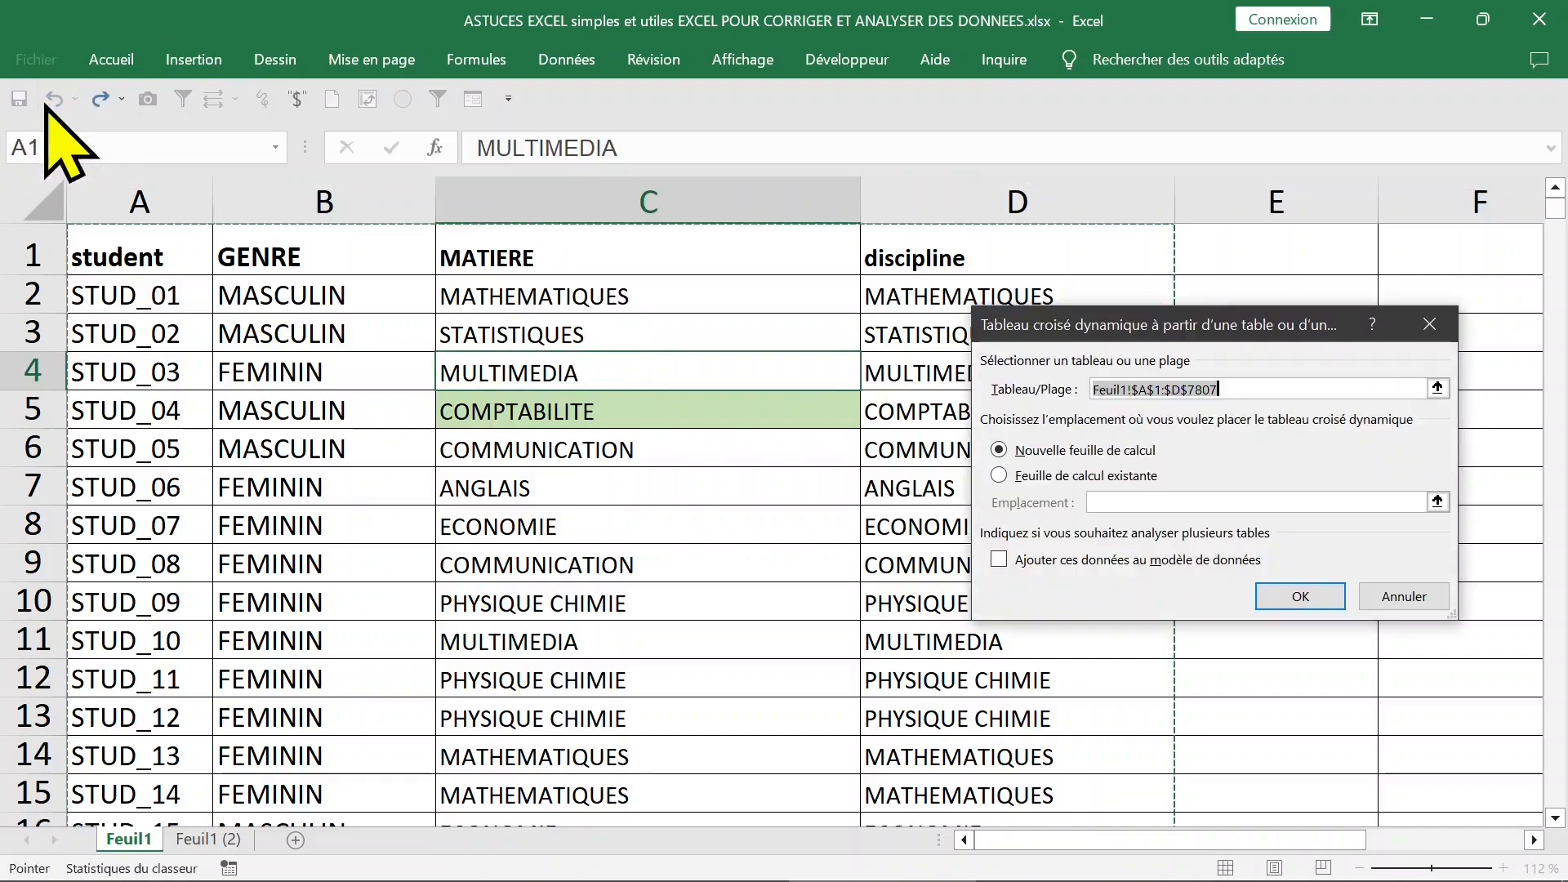
left_click(1279, 596)
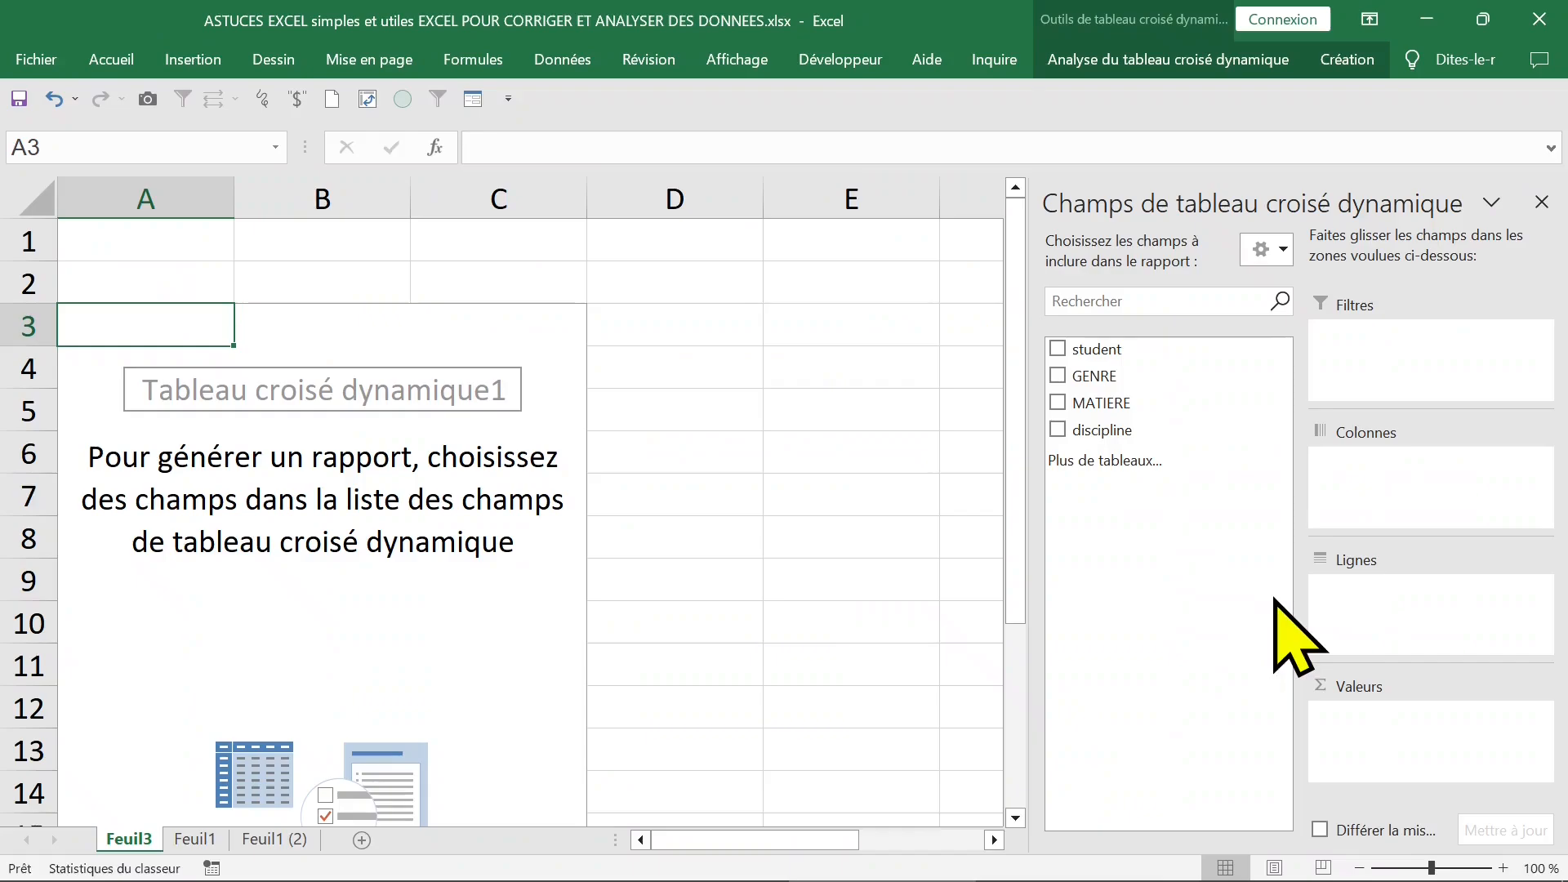
double_click(123, 838)
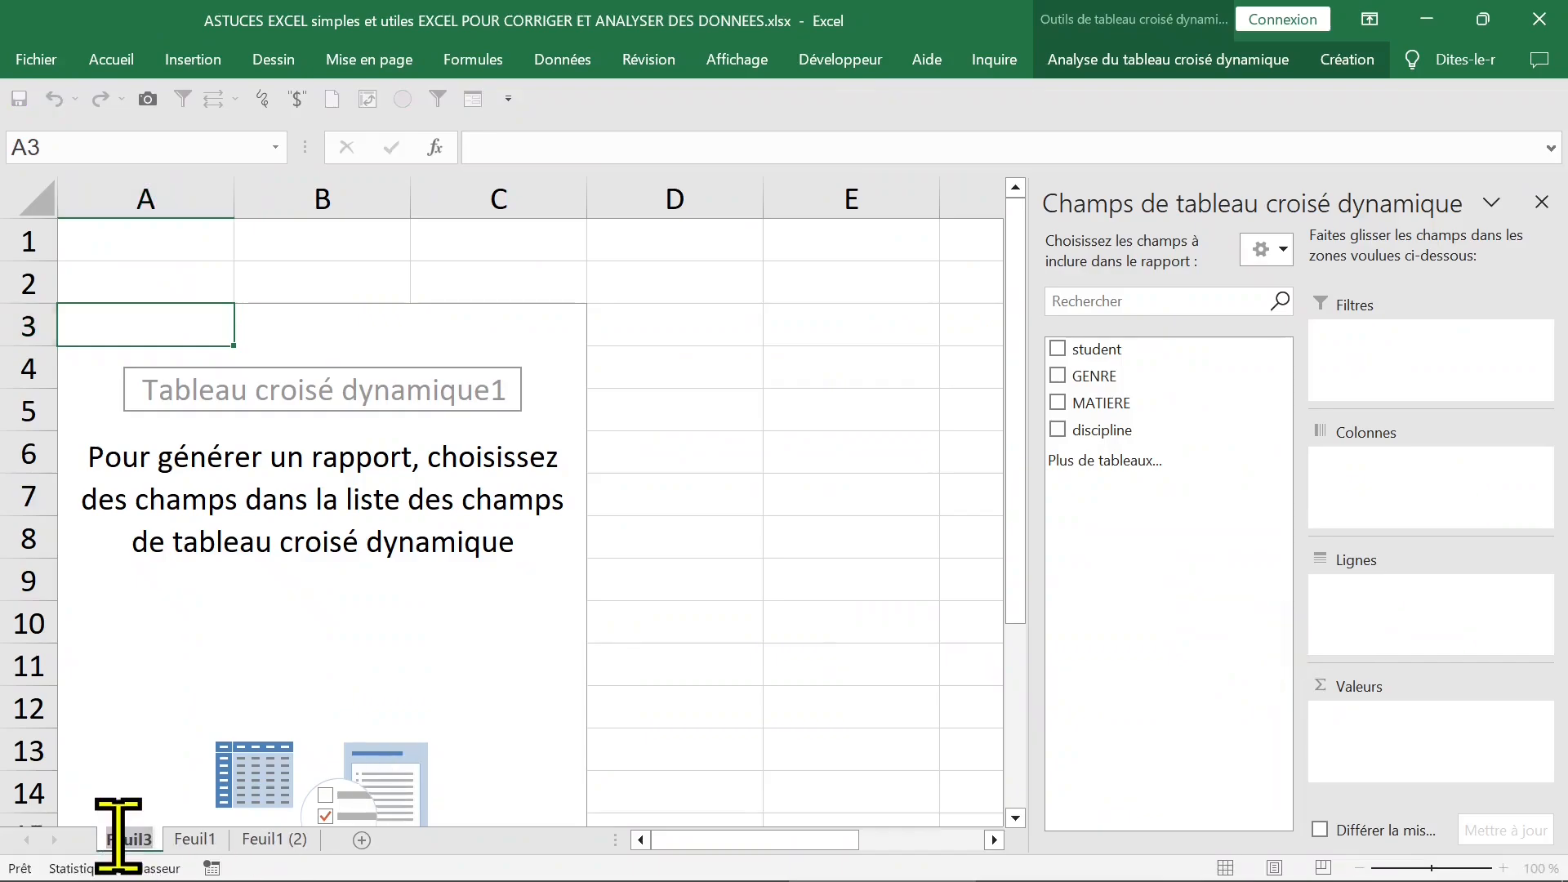
type("tcd01")
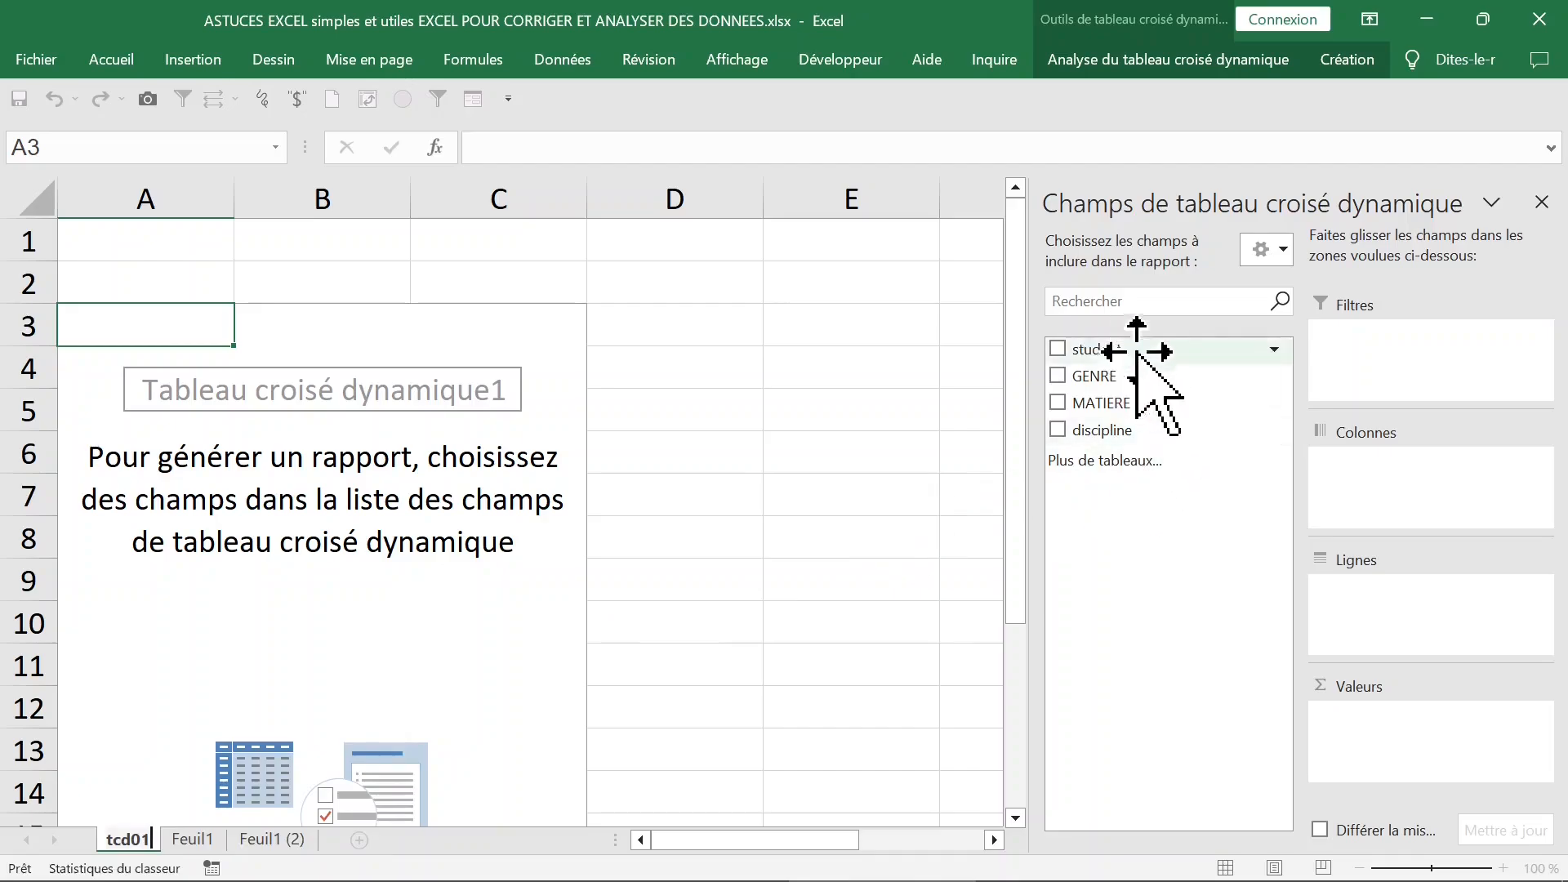
Step: Set up the pivot table with student as rows, GENRE as columns and the count of GENRE as values, then close the field list
left_click(1058, 349)
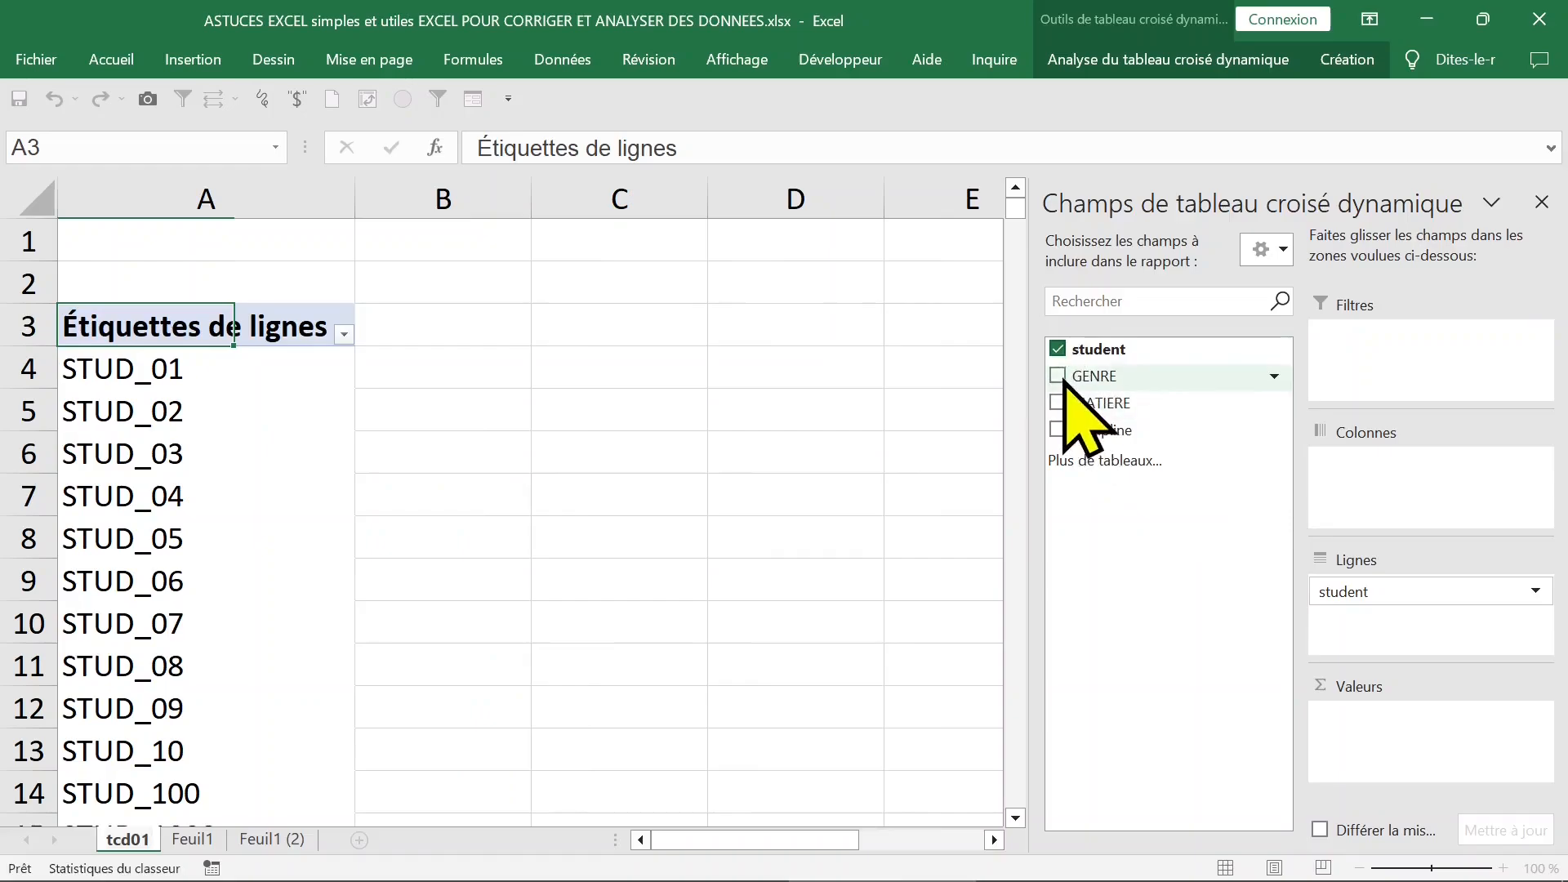
left_click(1058, 376)
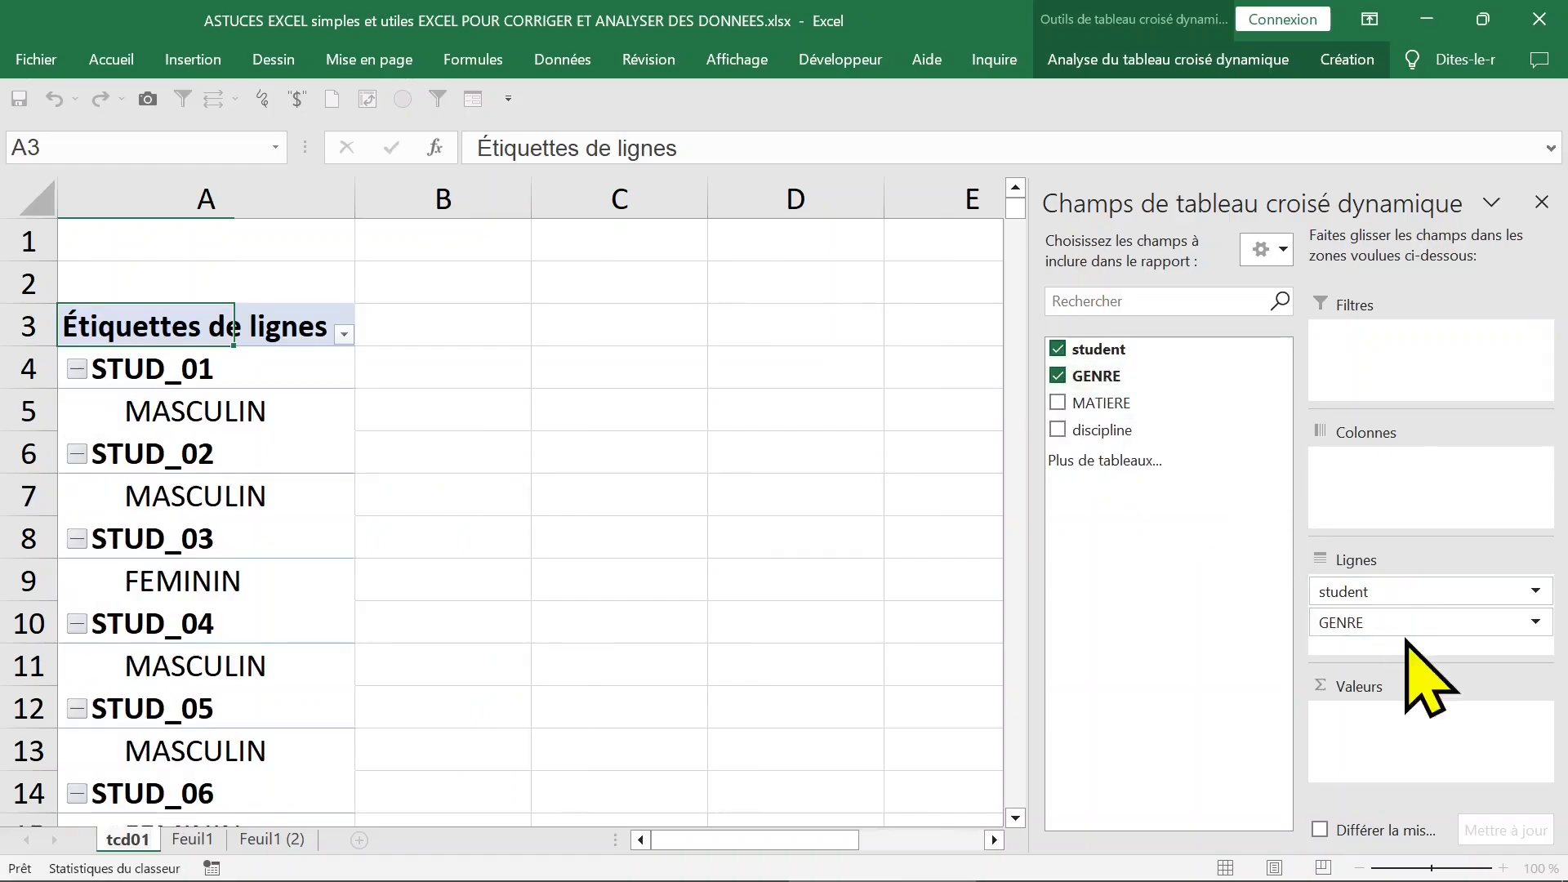
left_click_drag(1400, 619, 1402, 501)
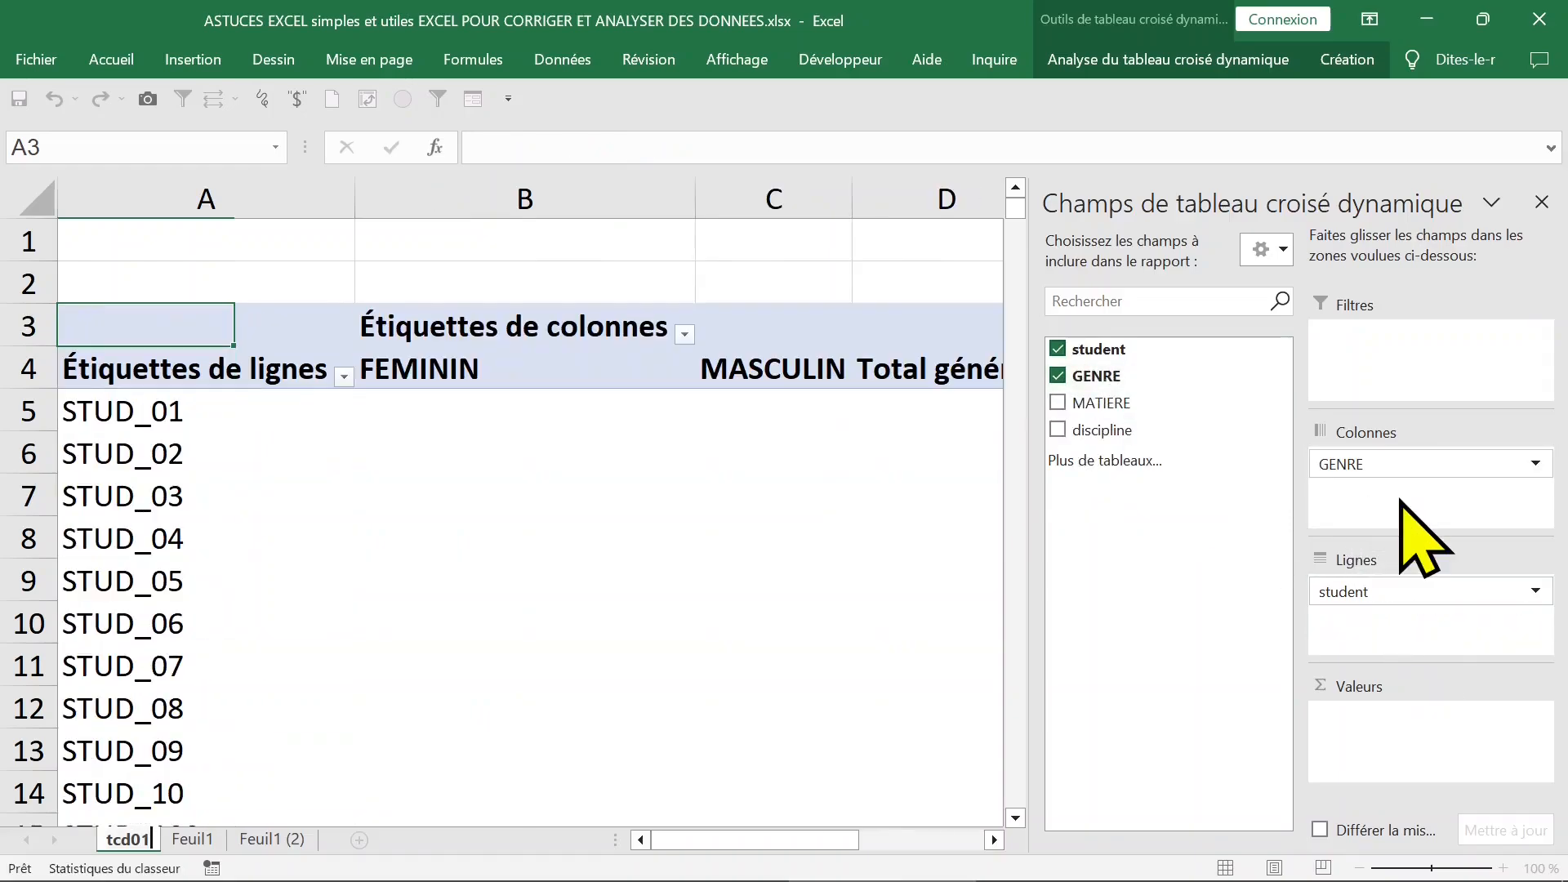
left_click_drag(1142, 374, 1391, 719)
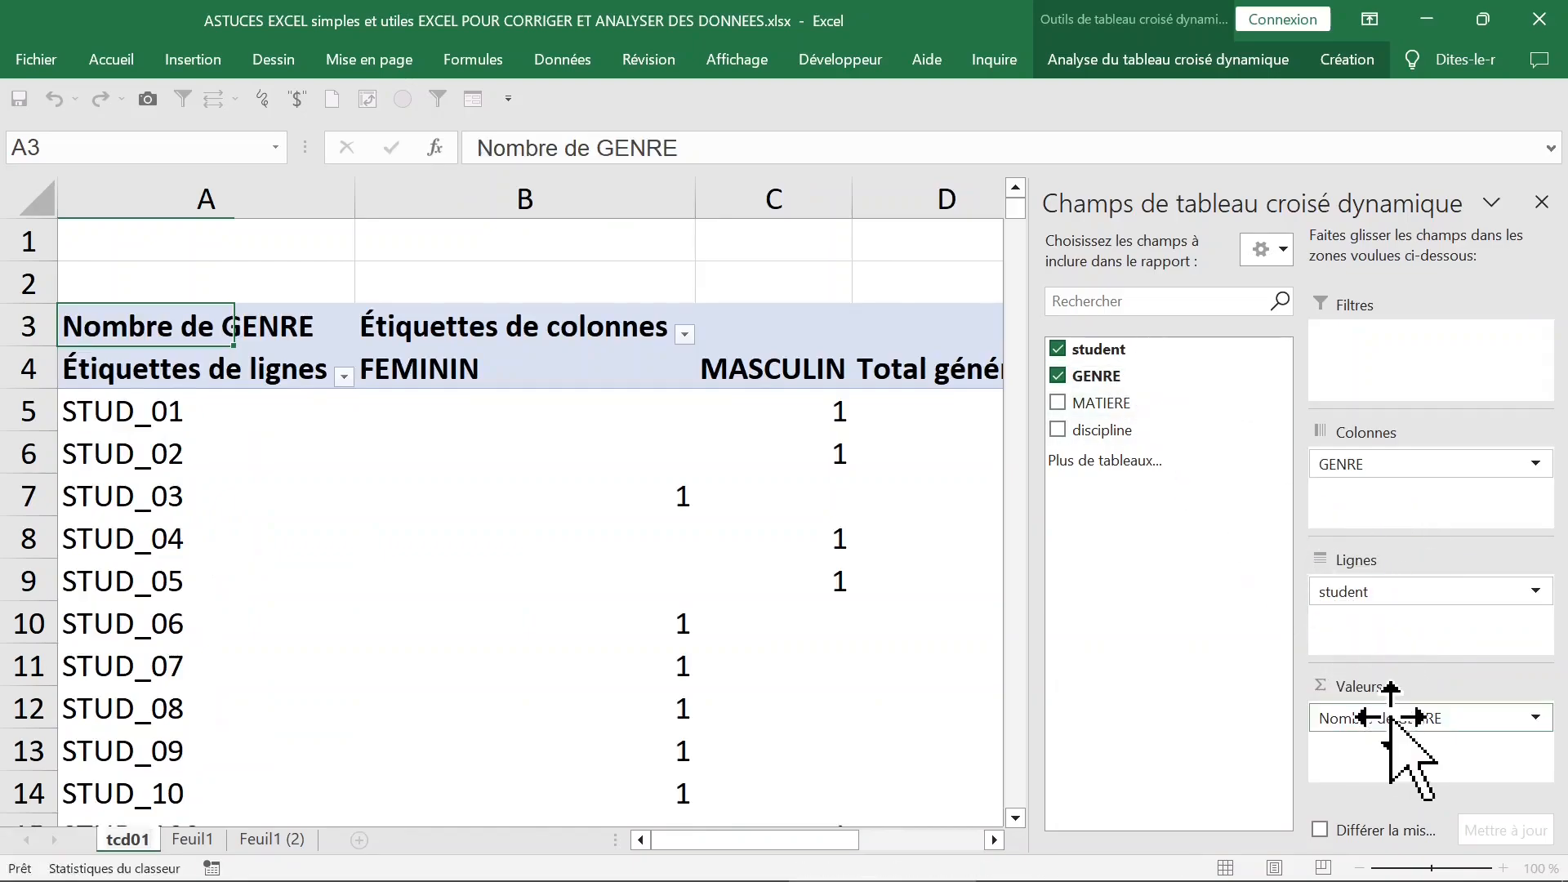
left_click(1541, 202)
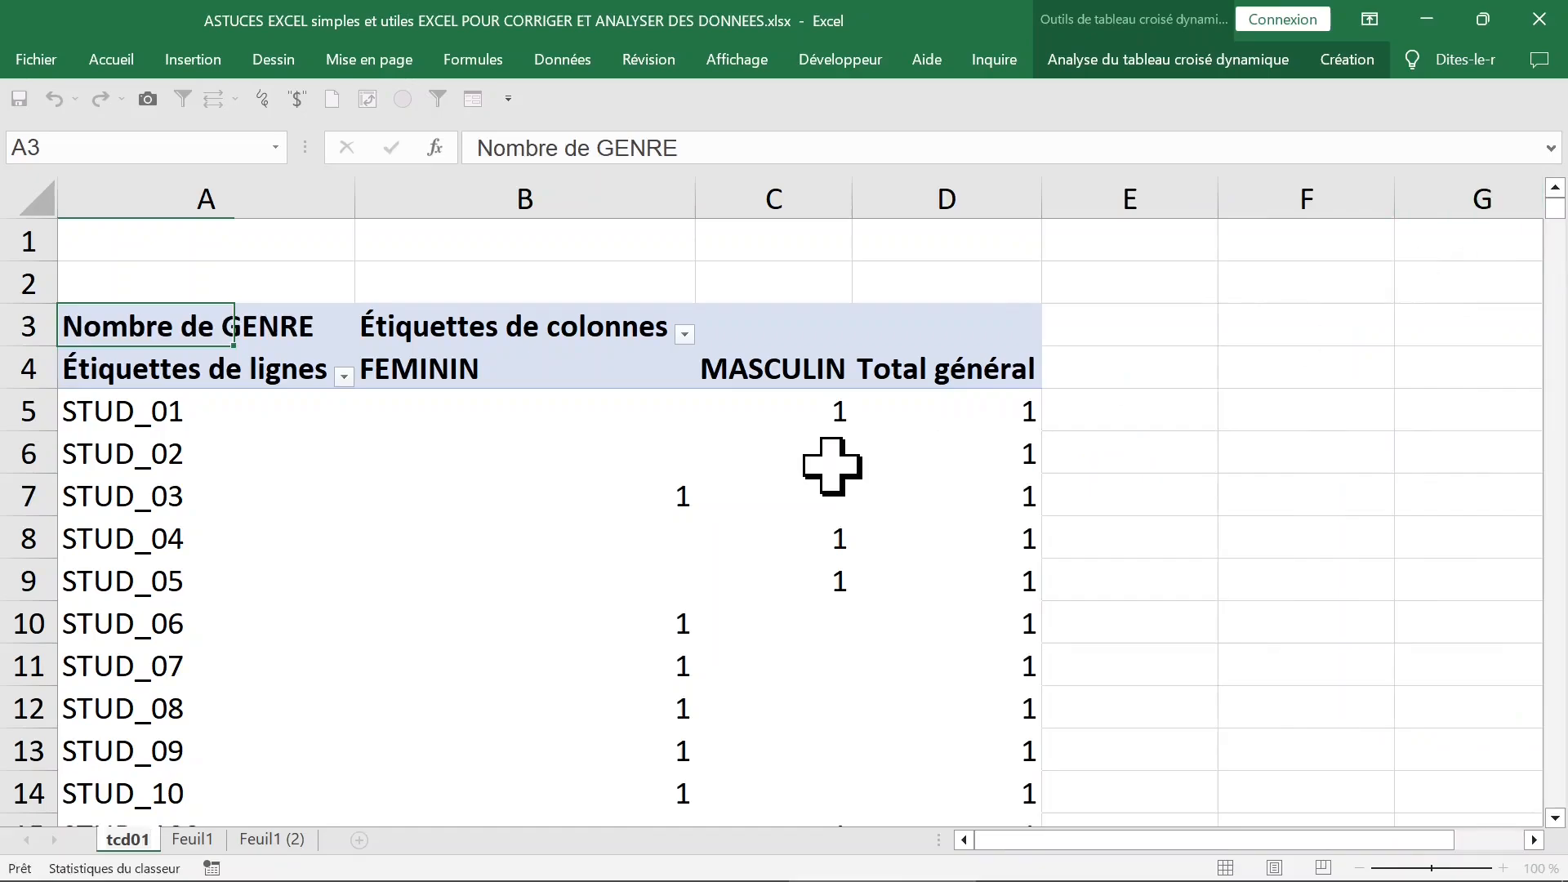
Step: Examine the FEMININ and MASCULIN counts for the first students in the pivot table
left_click(572, 456)
left_click(565, 417)
left_click(585, 494)
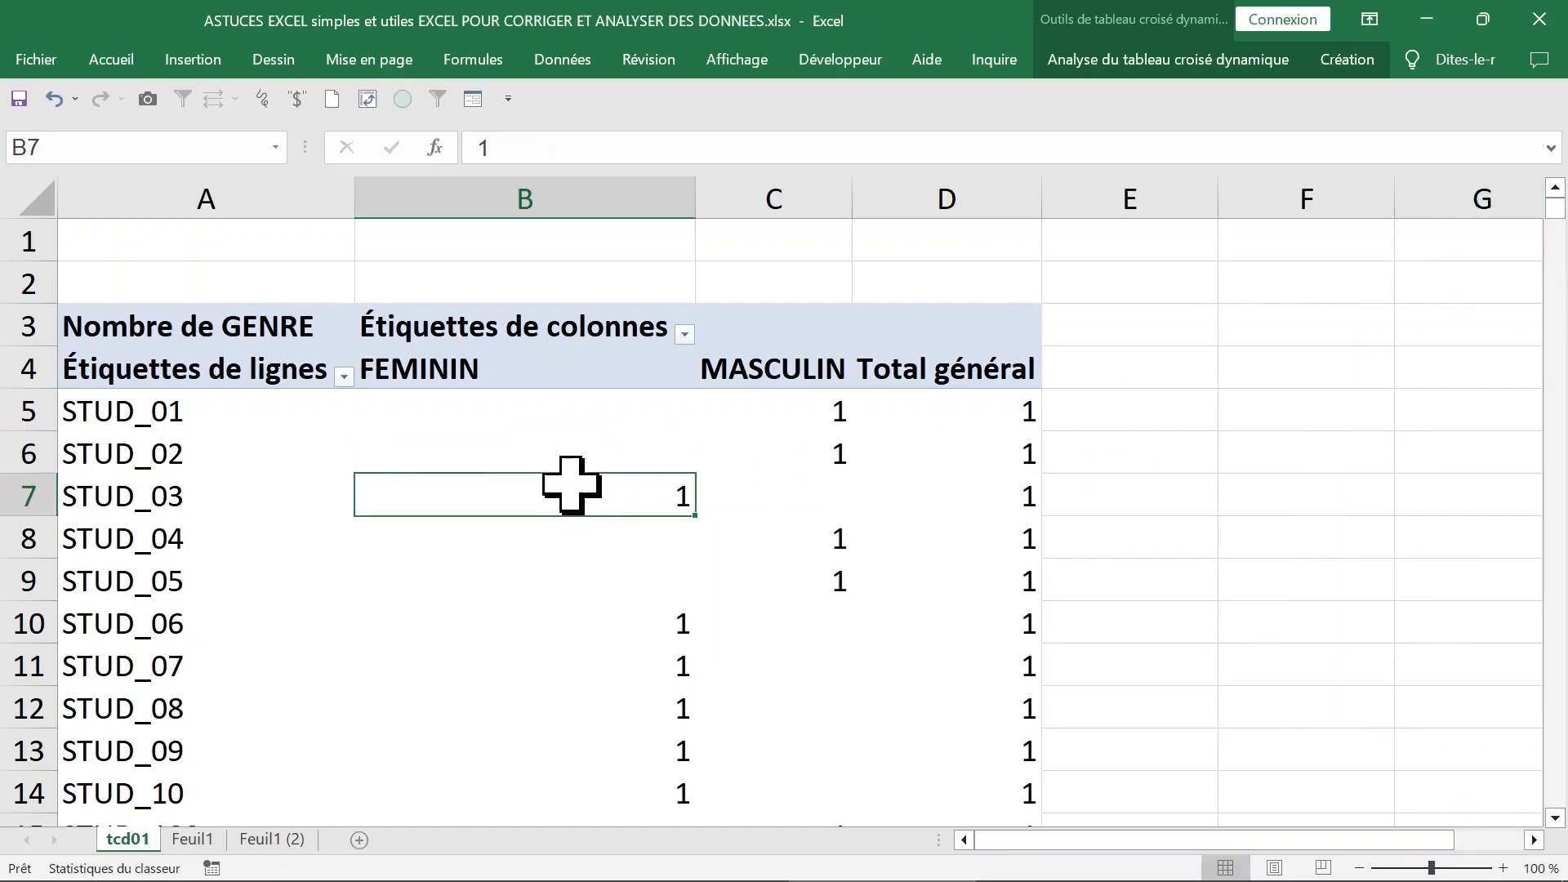
left_click(529, 439)
left_click(480, 408)
left_click(841, 408)
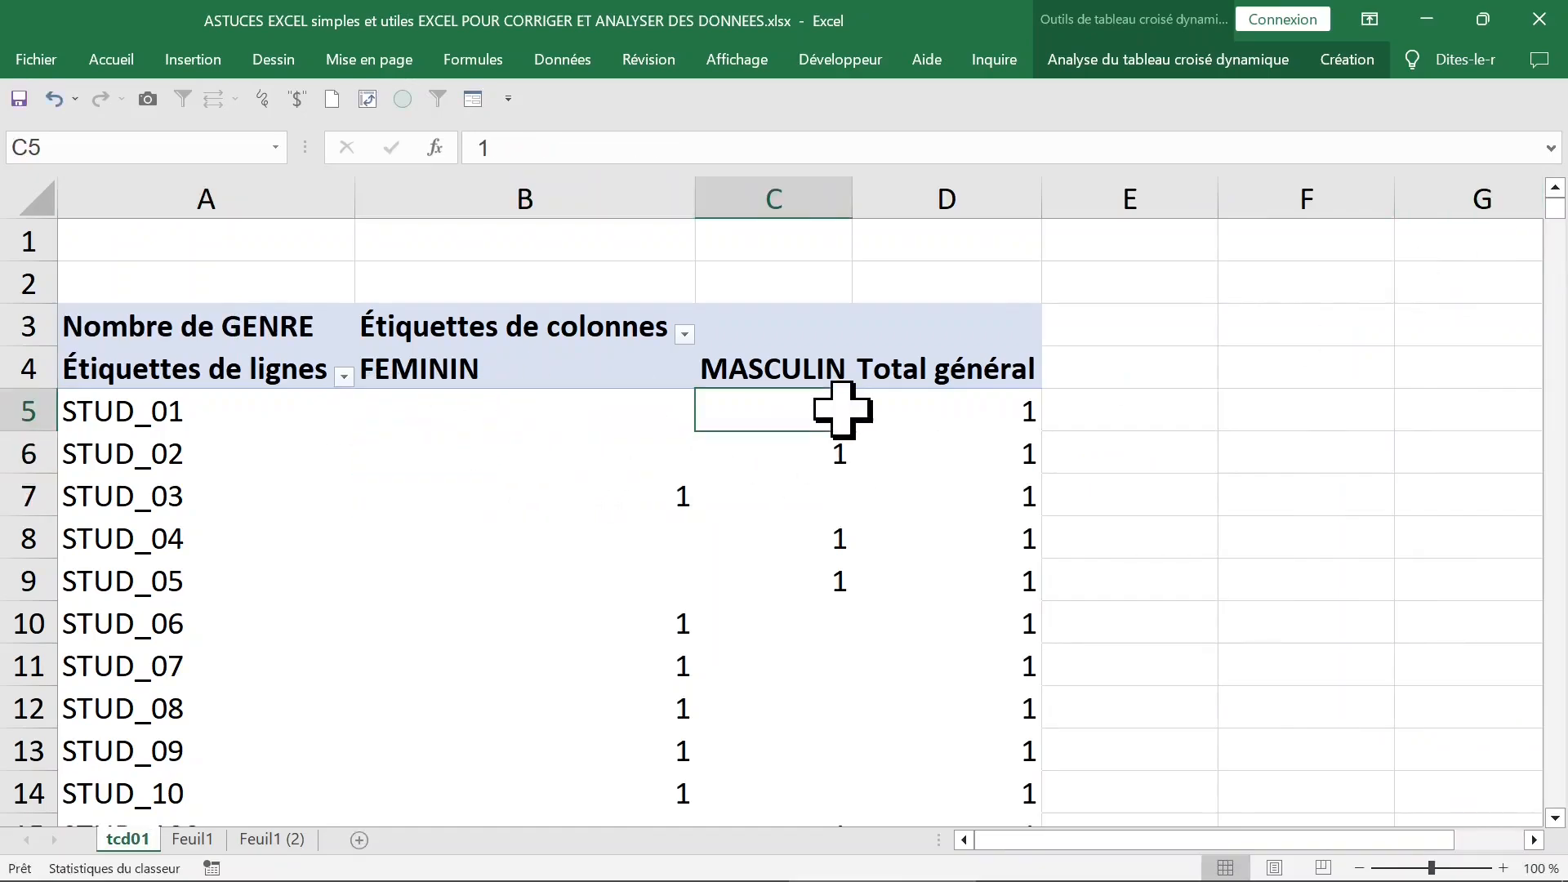
left_click(483, 404)
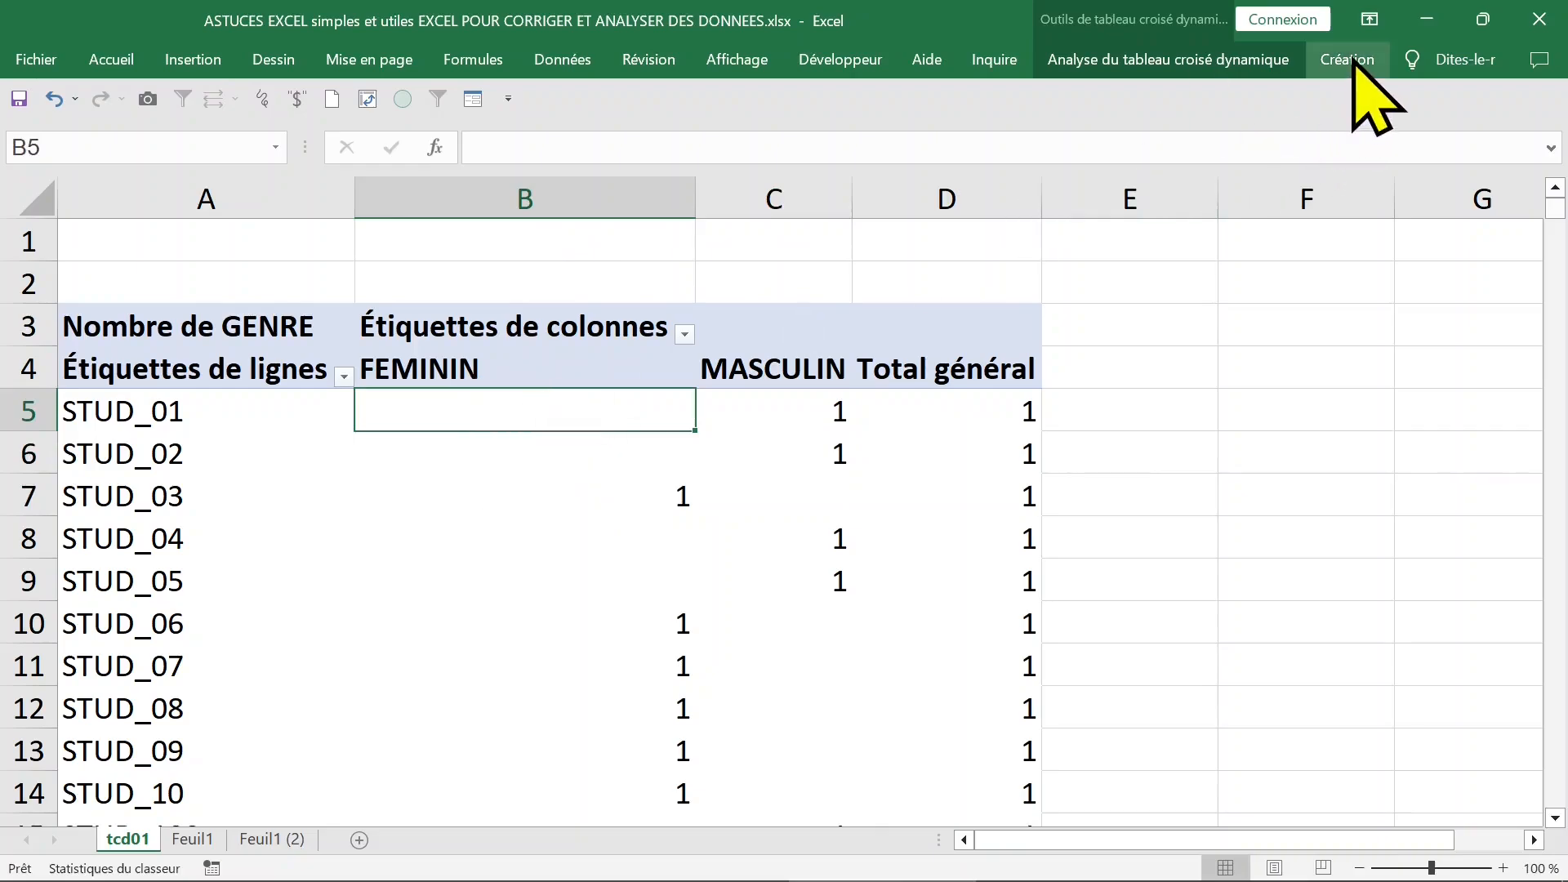
Step: Change the pivot table's report layout so the field names student and GENRE replace the generic row and column label headers
left_click(1350, 60)
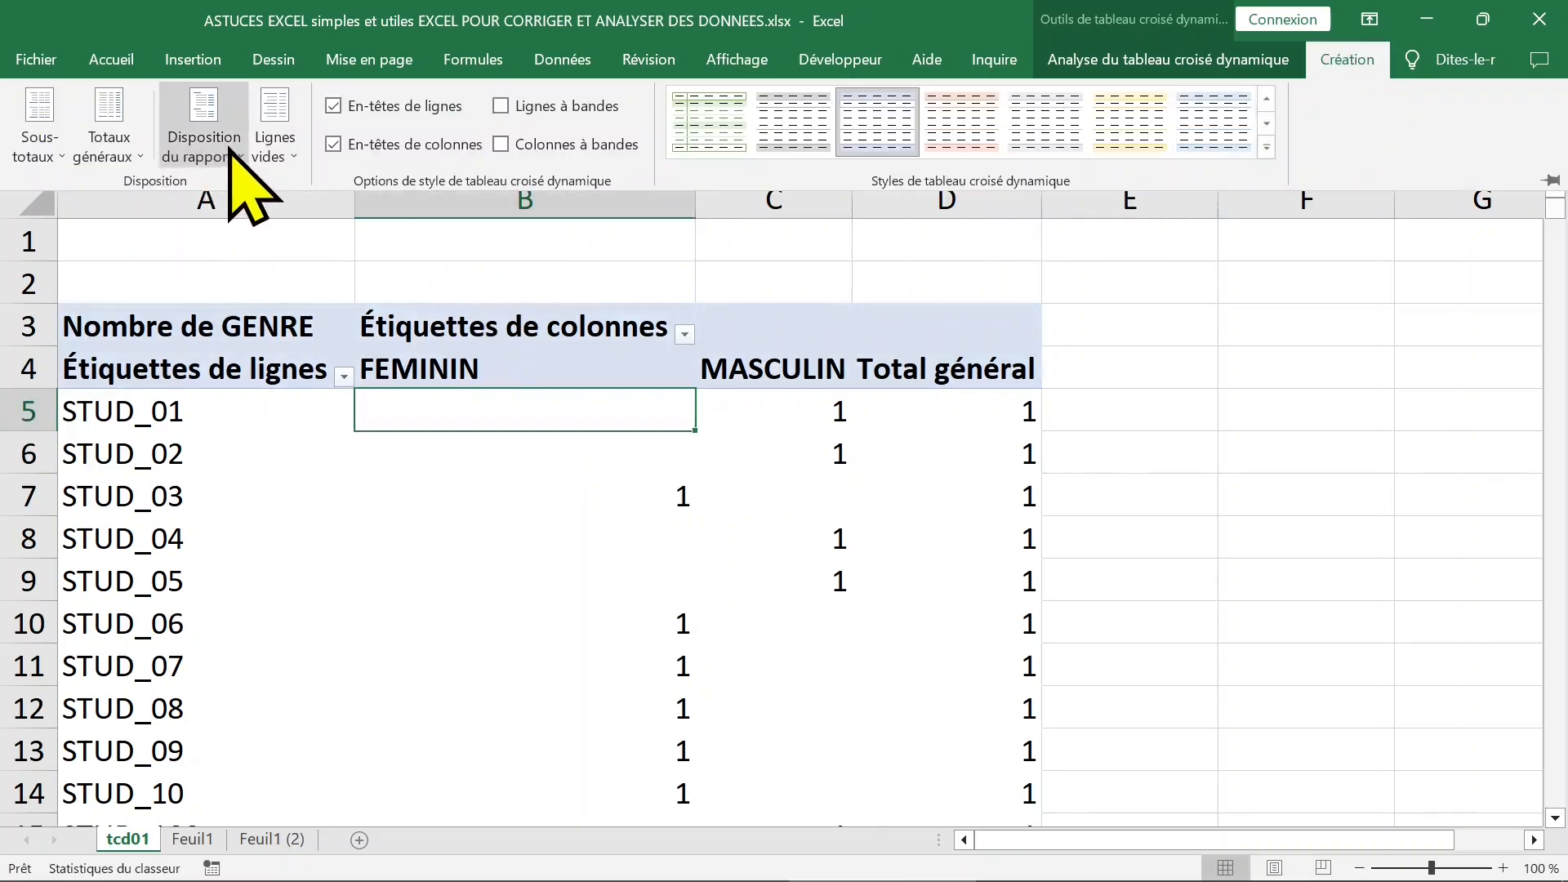
left_click(227, 147)
left_click(330, 308)
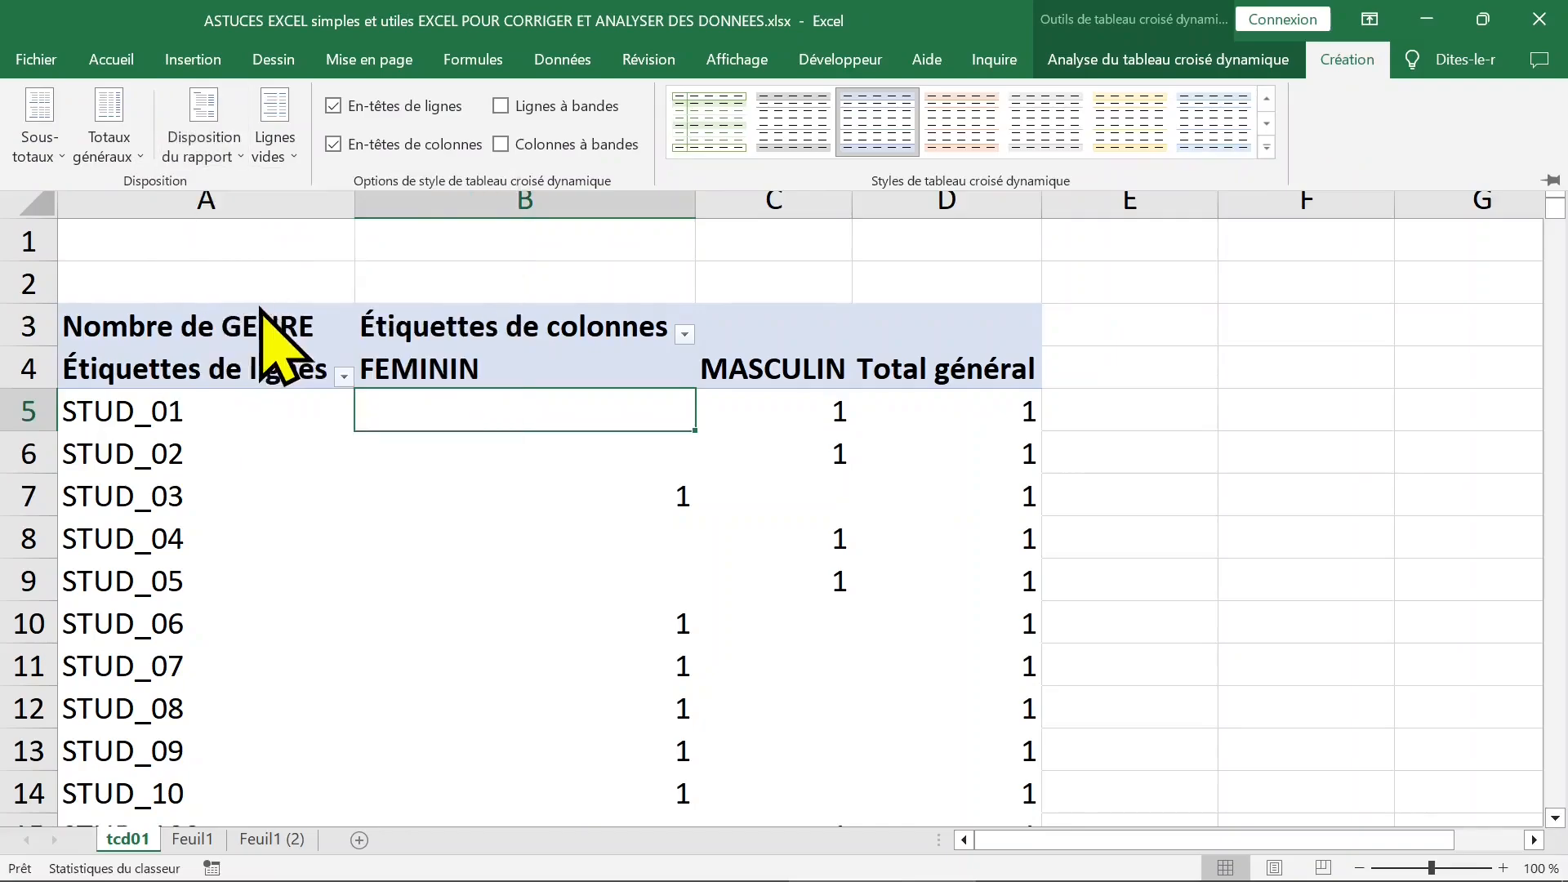
left_click(392, 455)
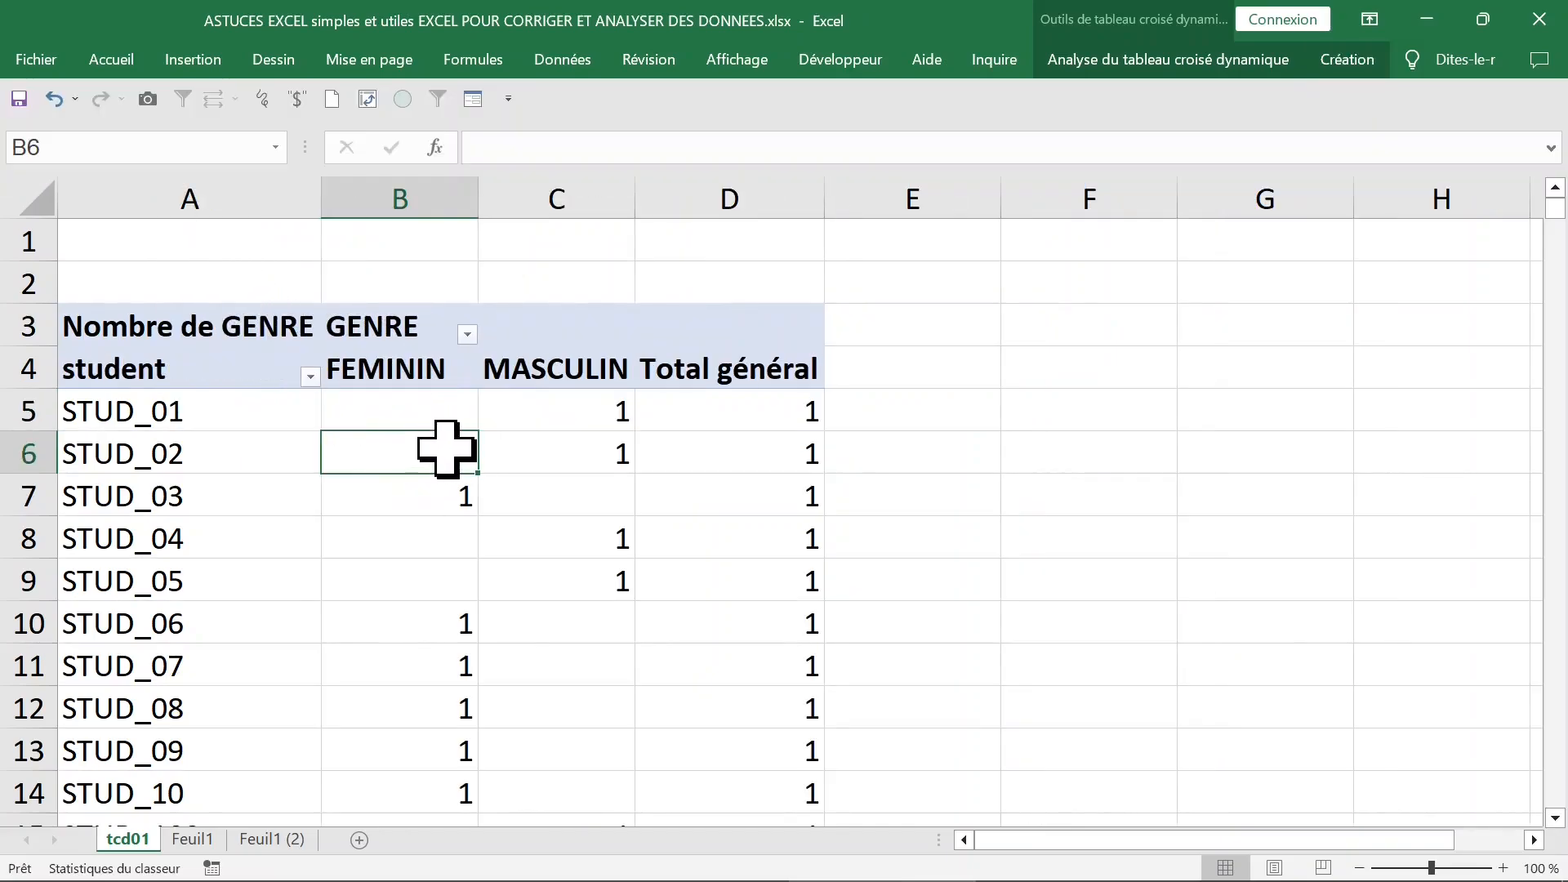
Step: Sort the pivot table by the FEMININ values from largest to smallest
left_click(375, 399)
scroll(469, 470, "down", 1)
scroll(470, 469, "down", 2)
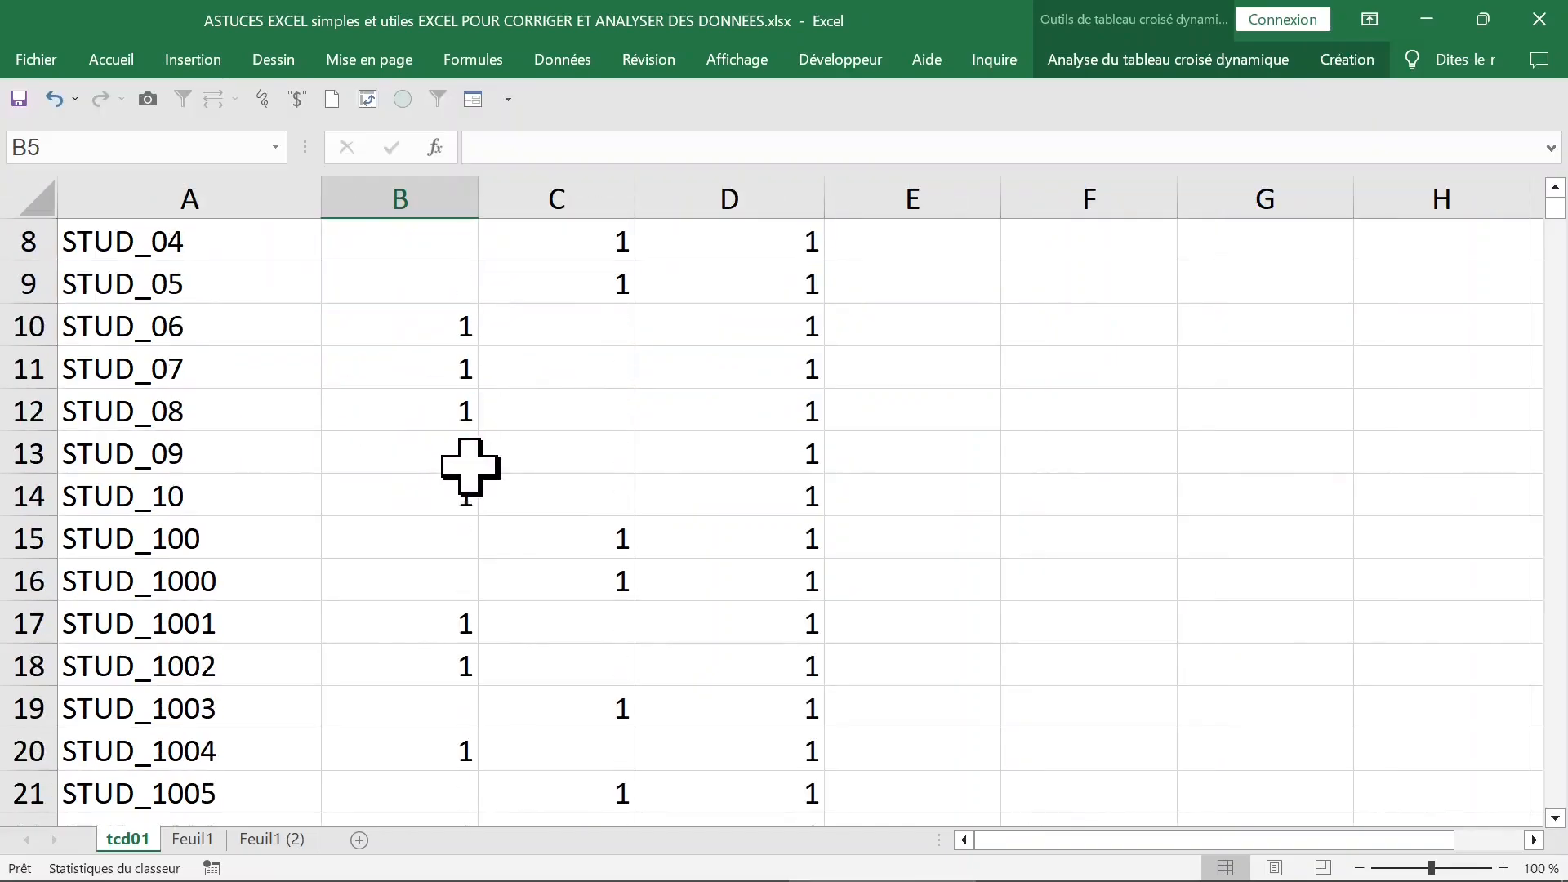
scroll(470, 467, "up", 2)
right_click(390, 327)
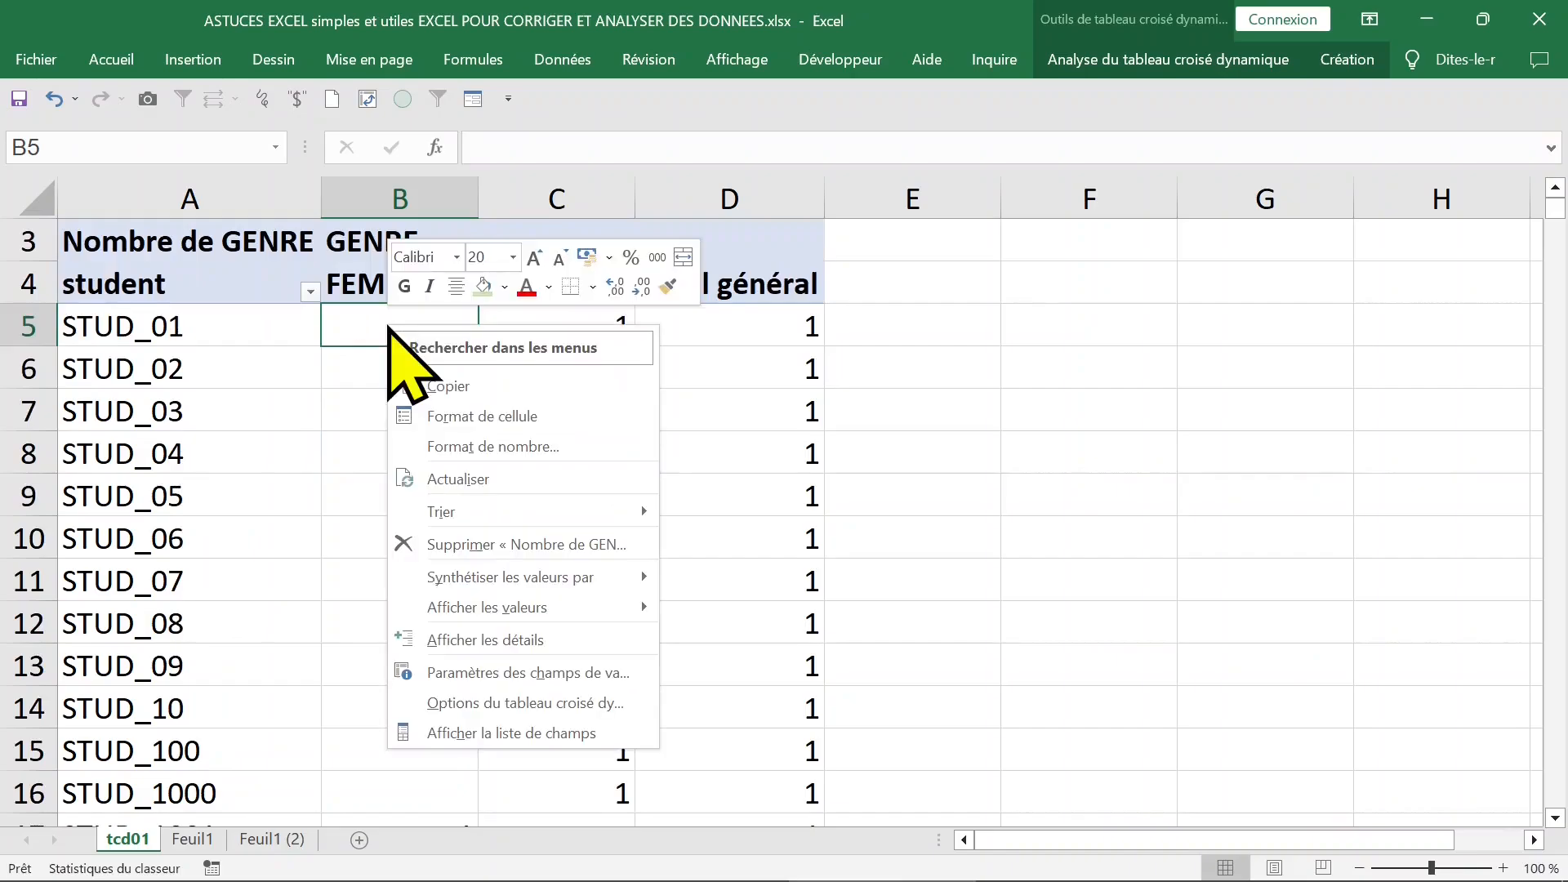
mouse_move(450, 508)
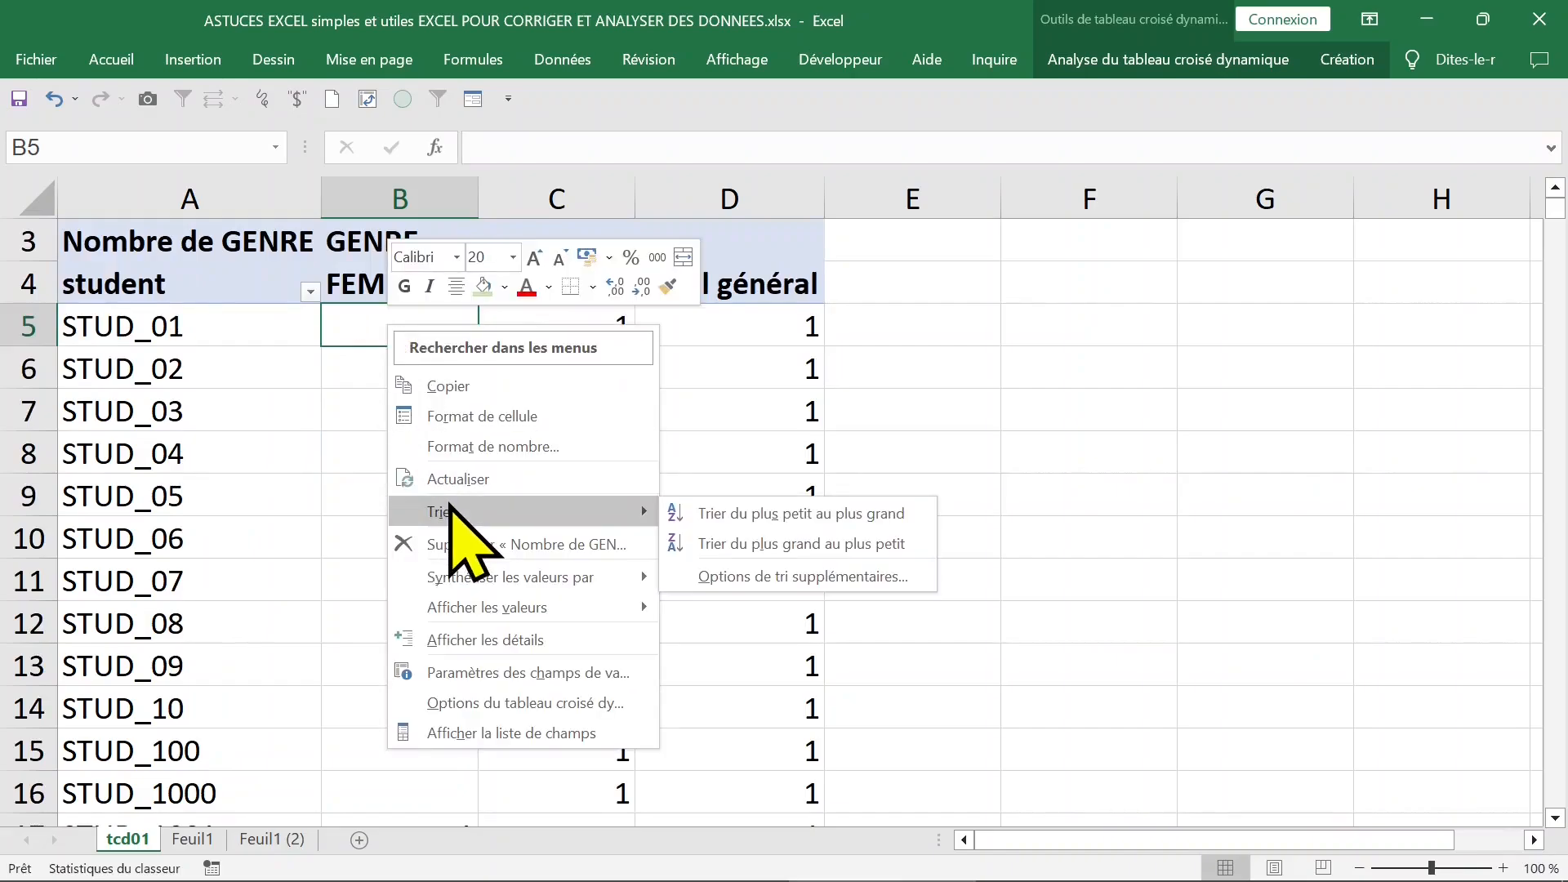
left_click(707, 541)
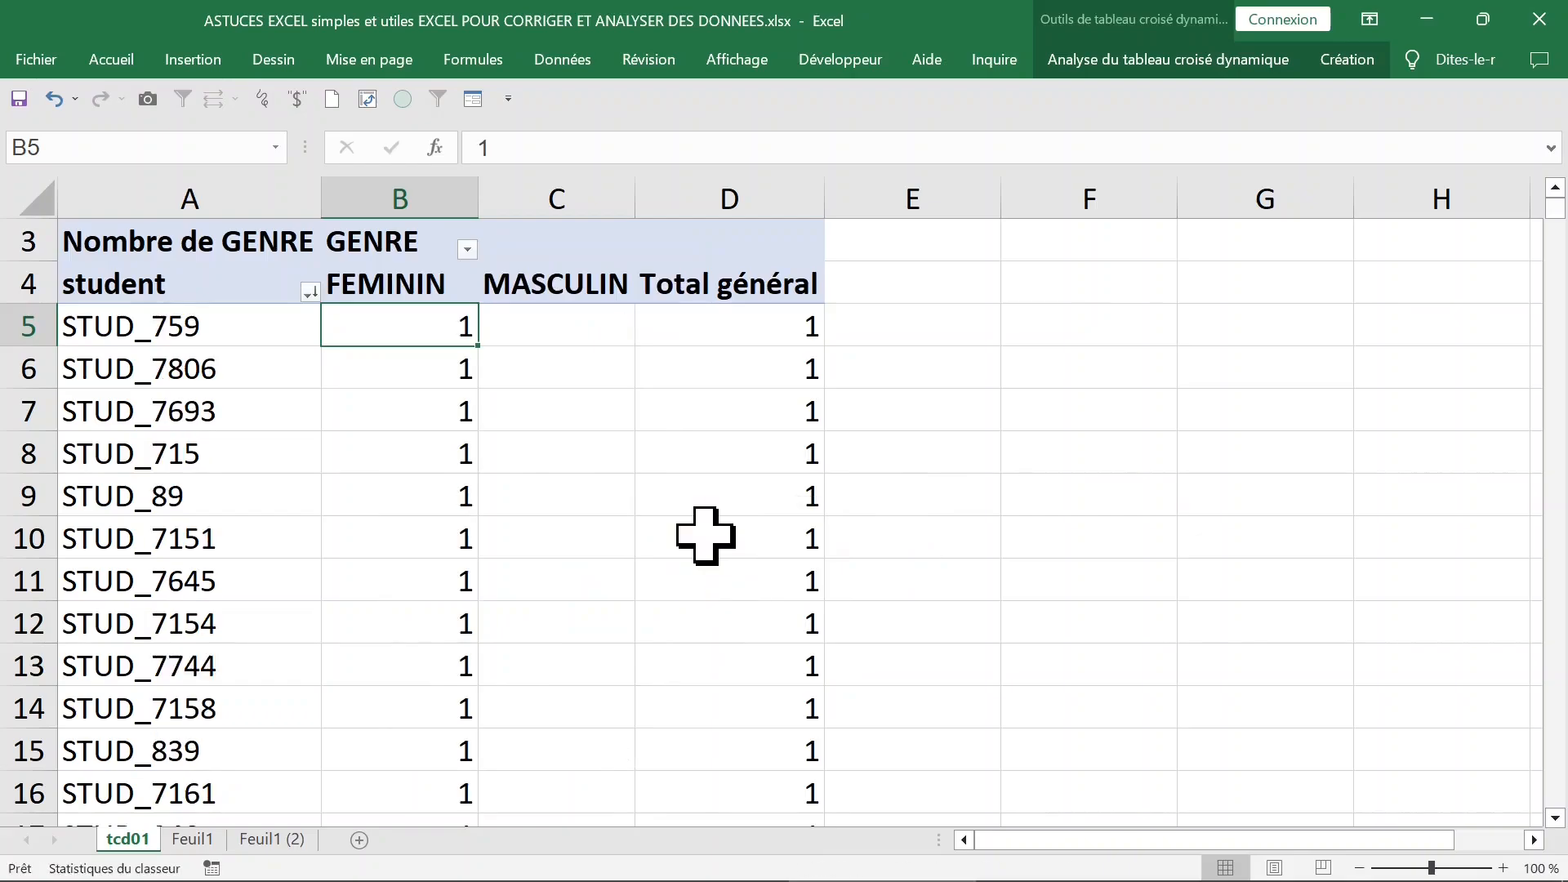
Step: Sort the pivot table by the MASCULIN values from largest to smallest
scroll(273, 371, "down", 2)
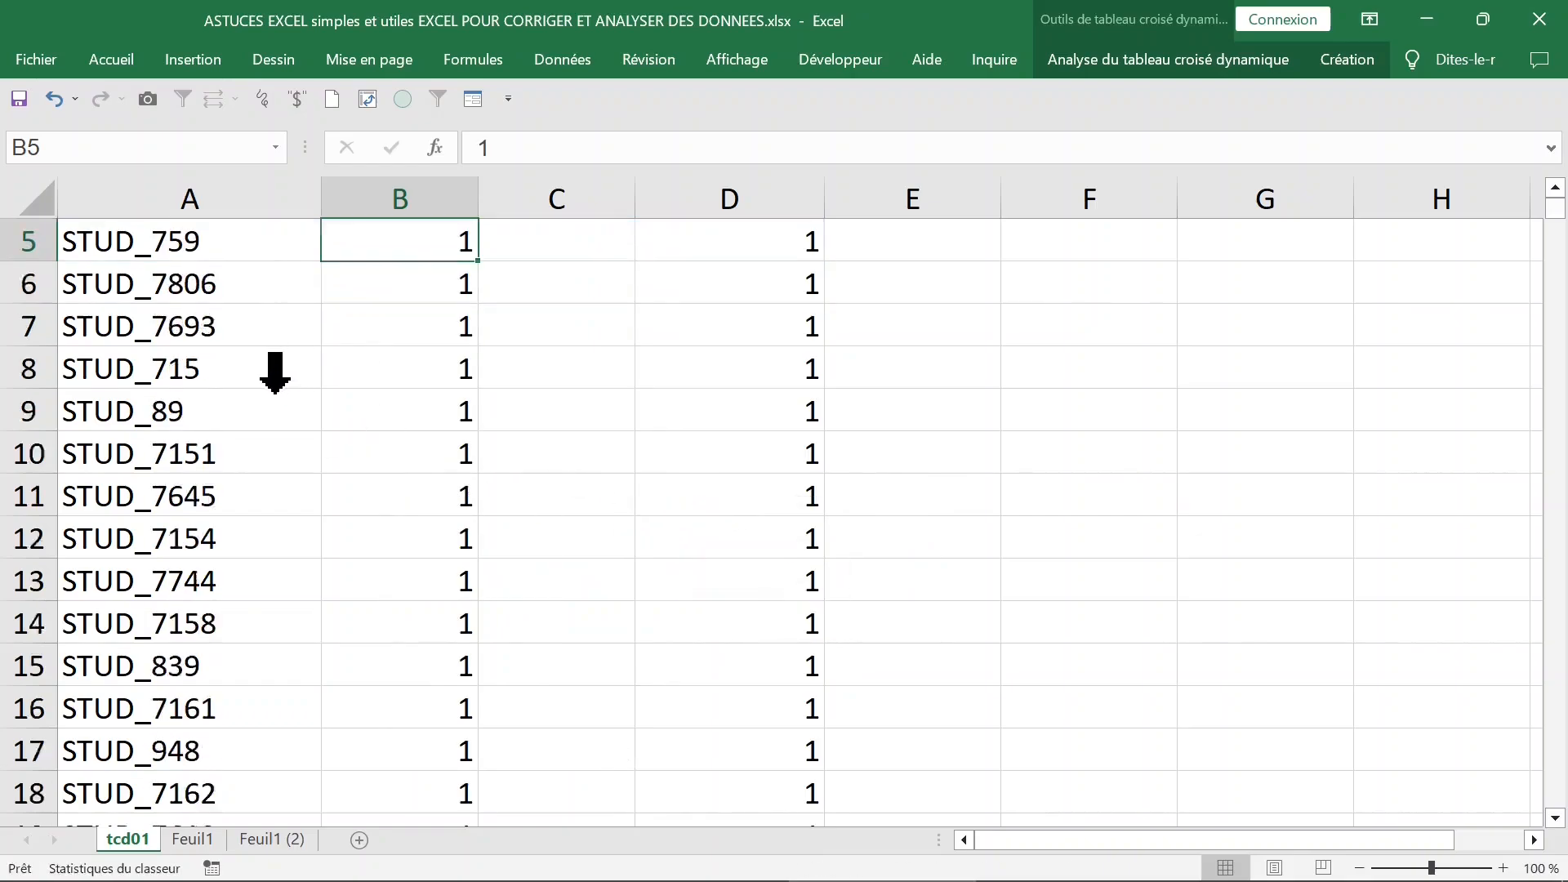
scroll(276, 371, "down", 8)
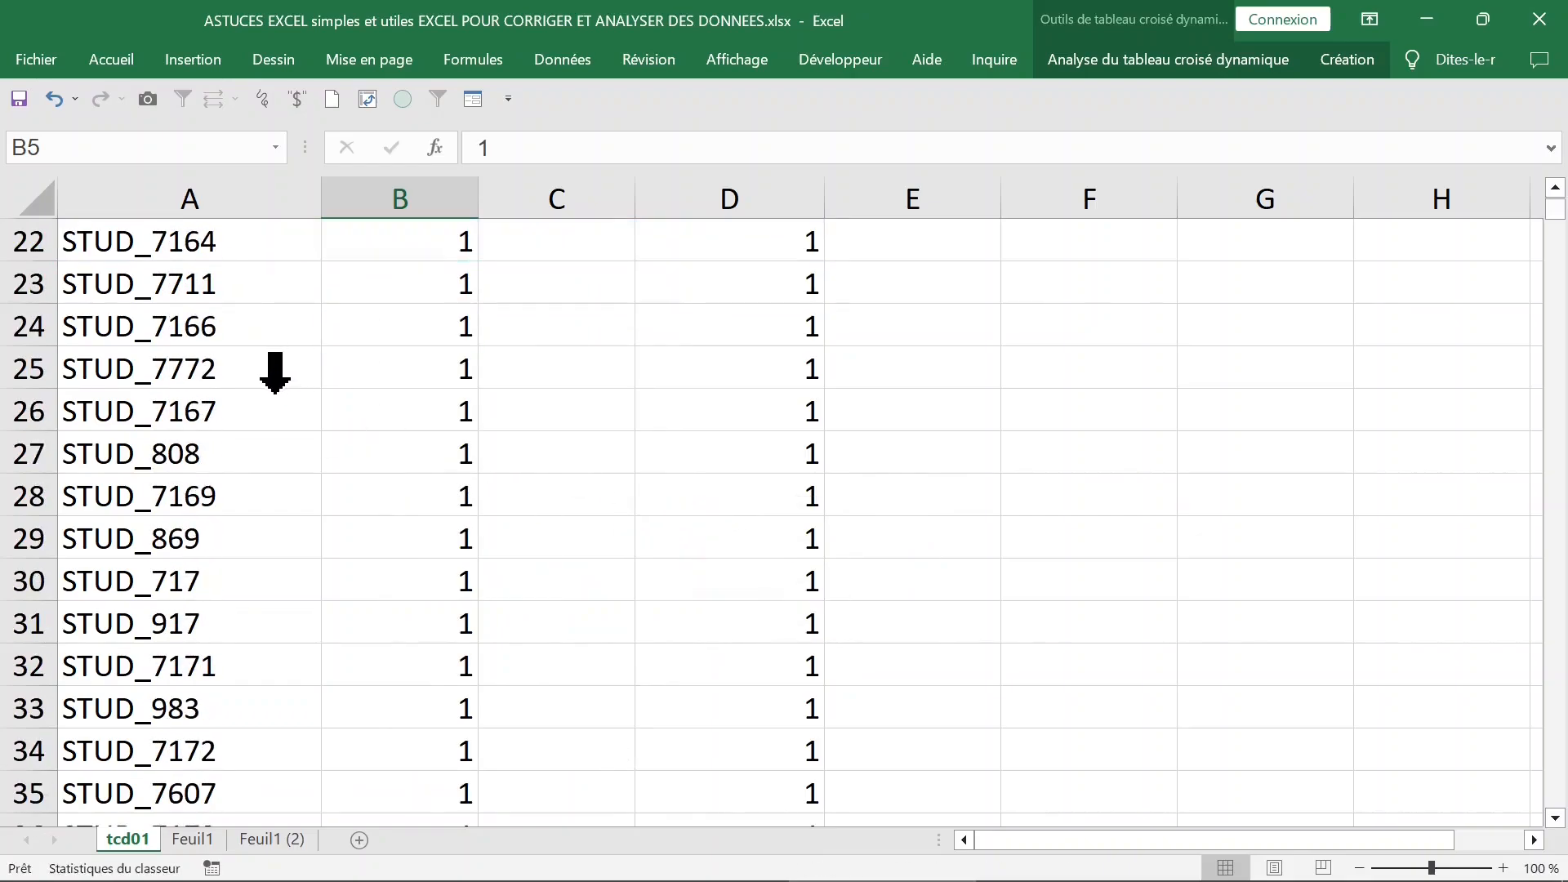
scroll(275, 371, "down", 5)
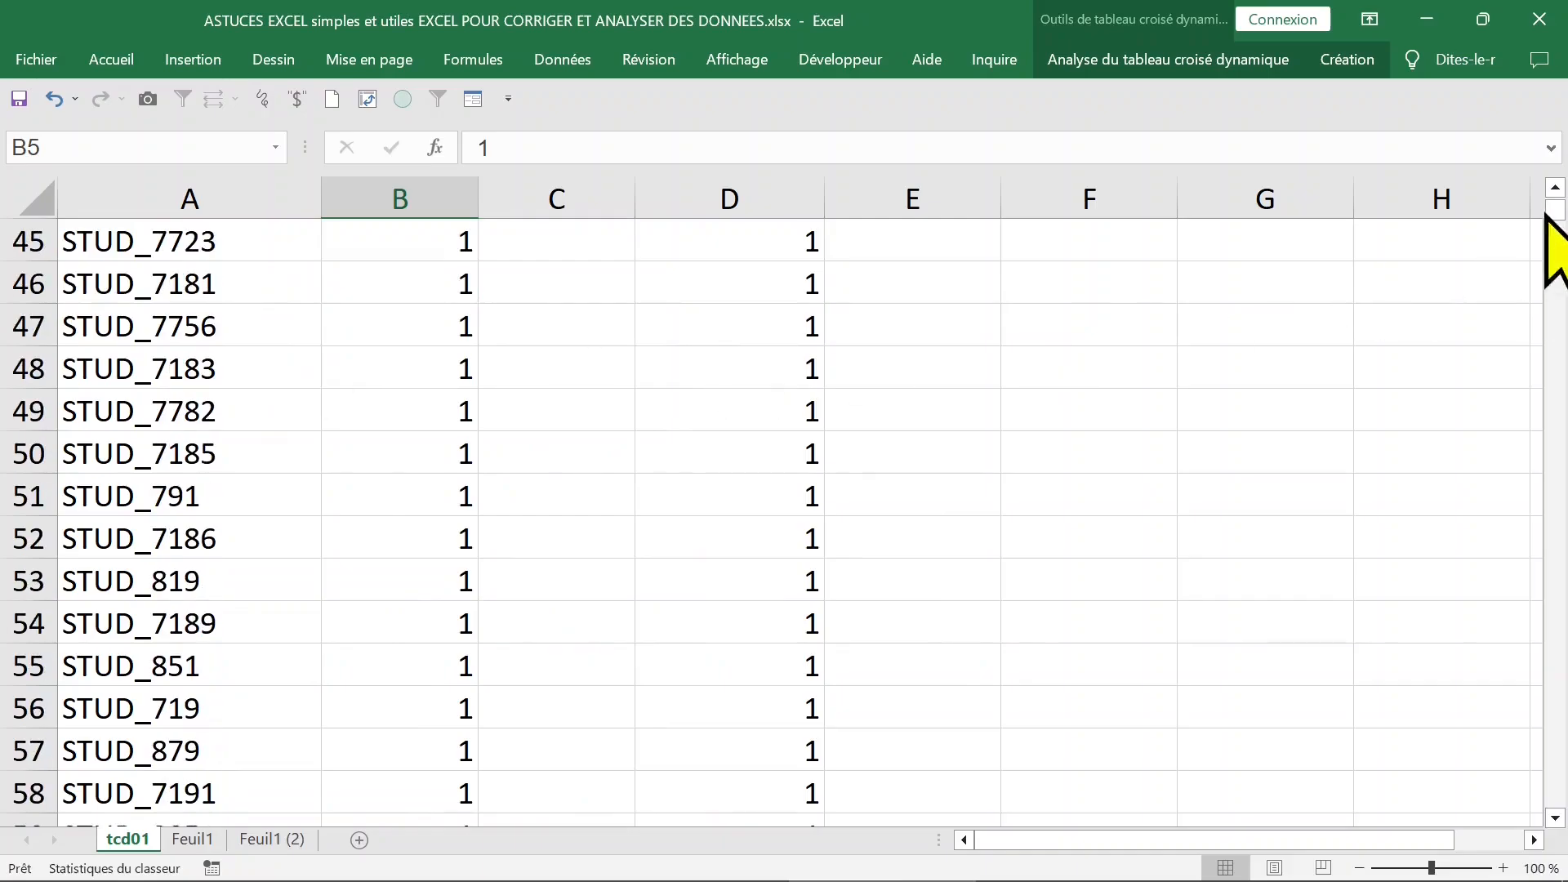
left_click_drag(1561, 219, 1554, 206)
left_click(590, 412)
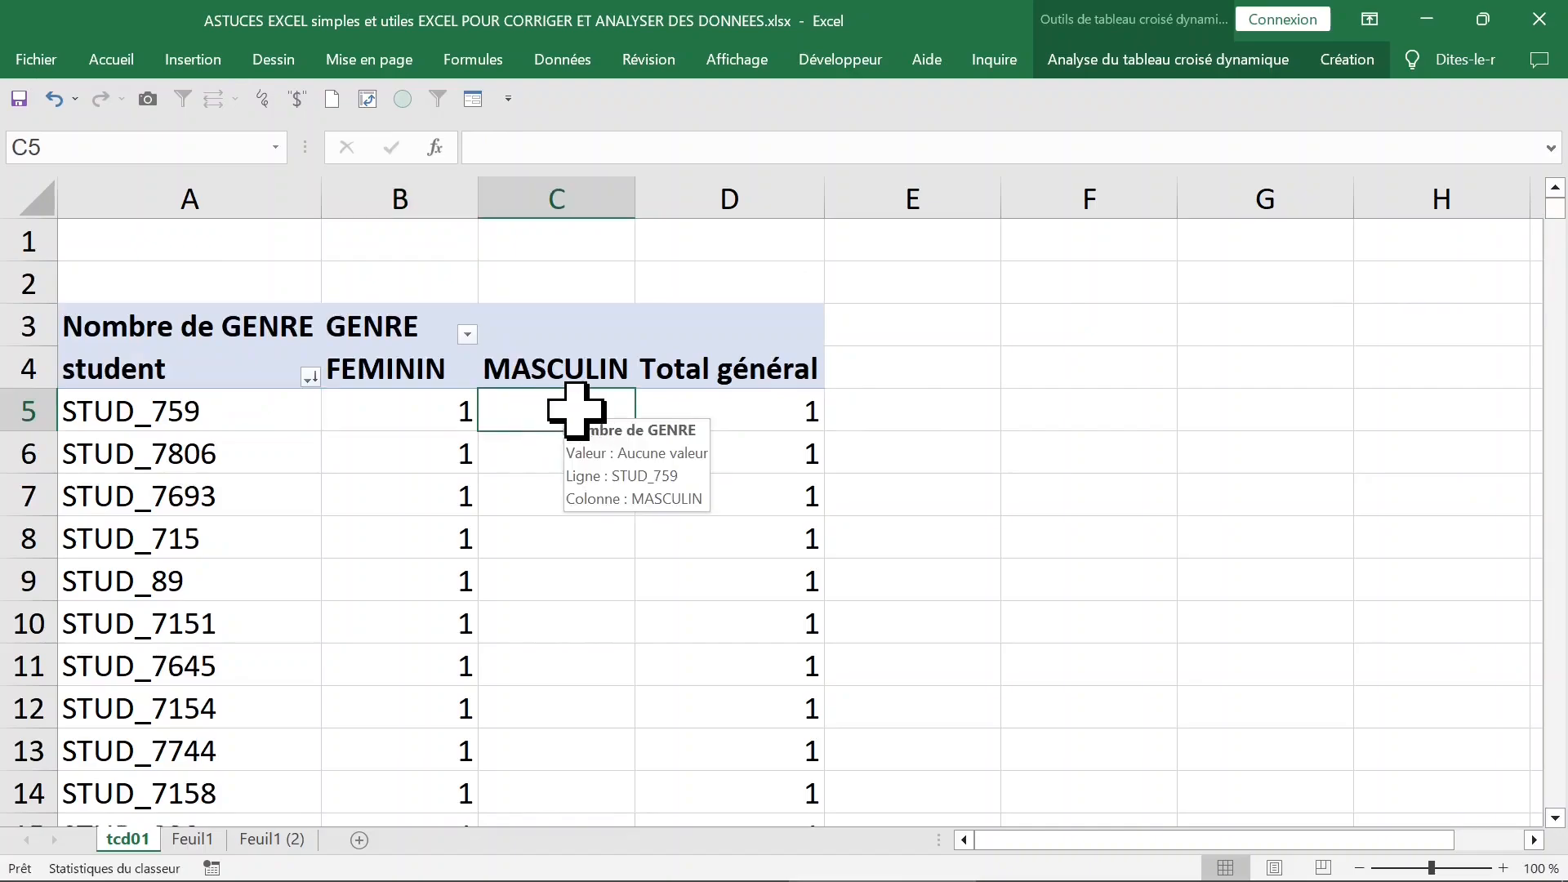
right_click(543, 411)
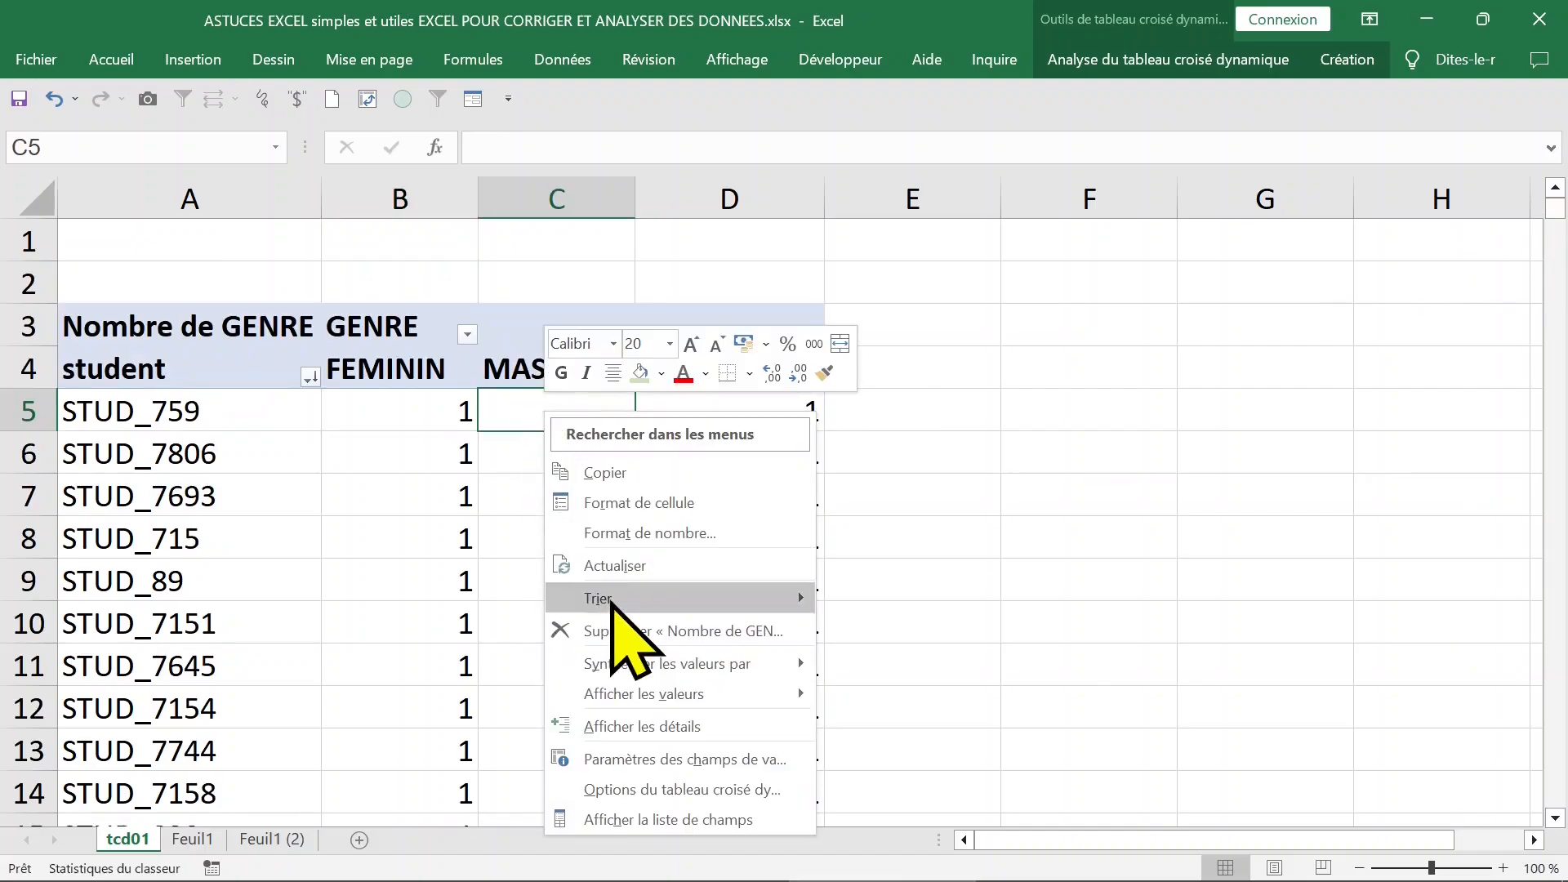
mouse_move(611, 603)
left_click(952, 630)
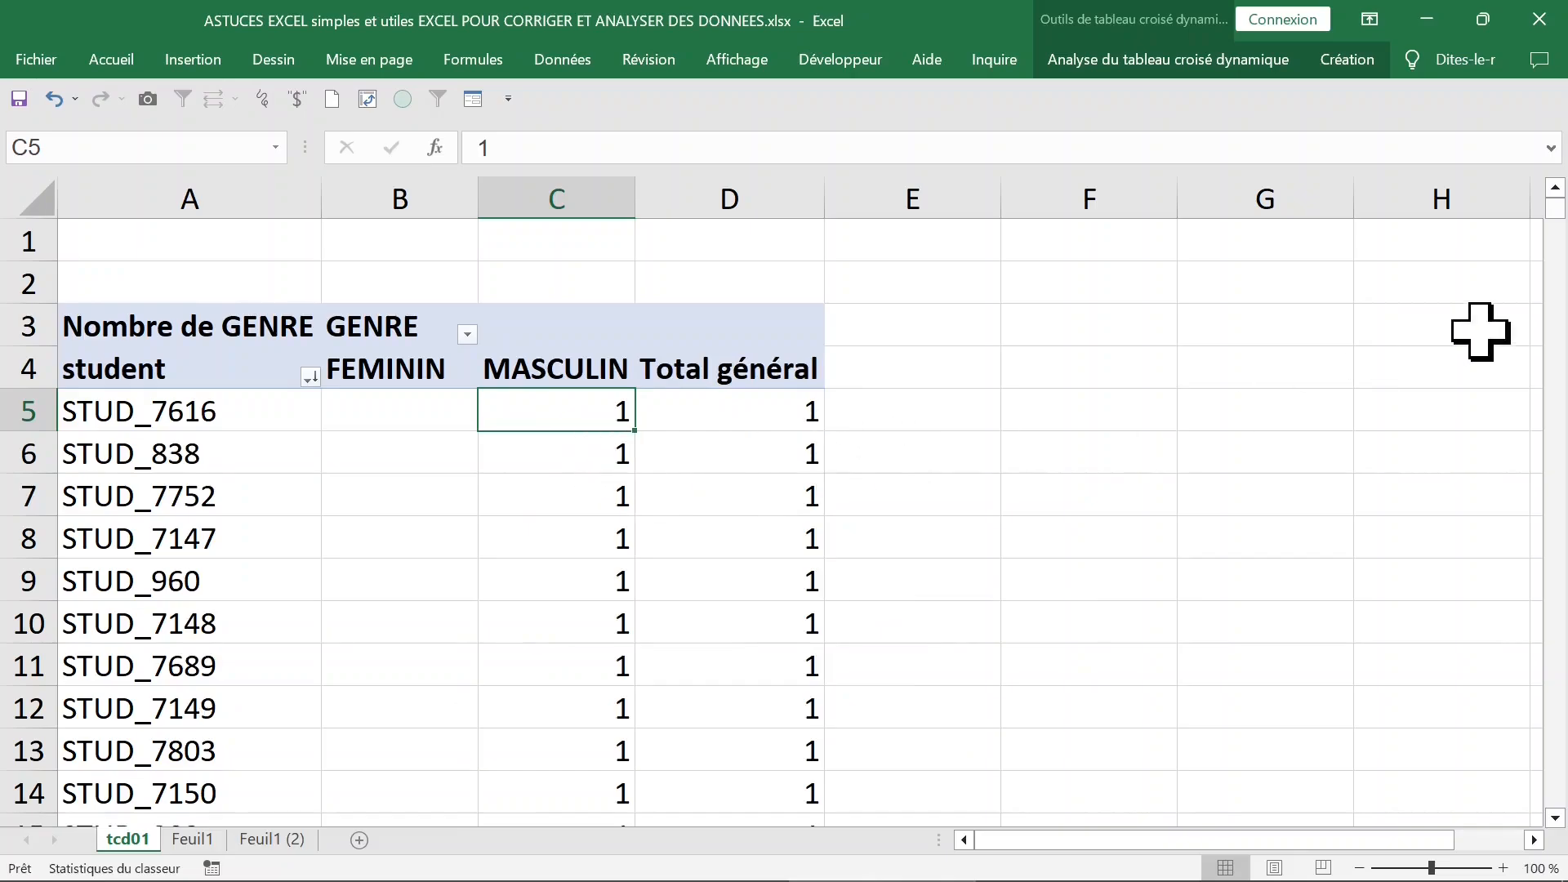
Step: Extract the records behind the FEMININ grand total onto a new sheet and fit the GENRE column's width to its contents
left_click_drag(1556, 219, 1556, 416)
scroll(532, 483, "up", 12)
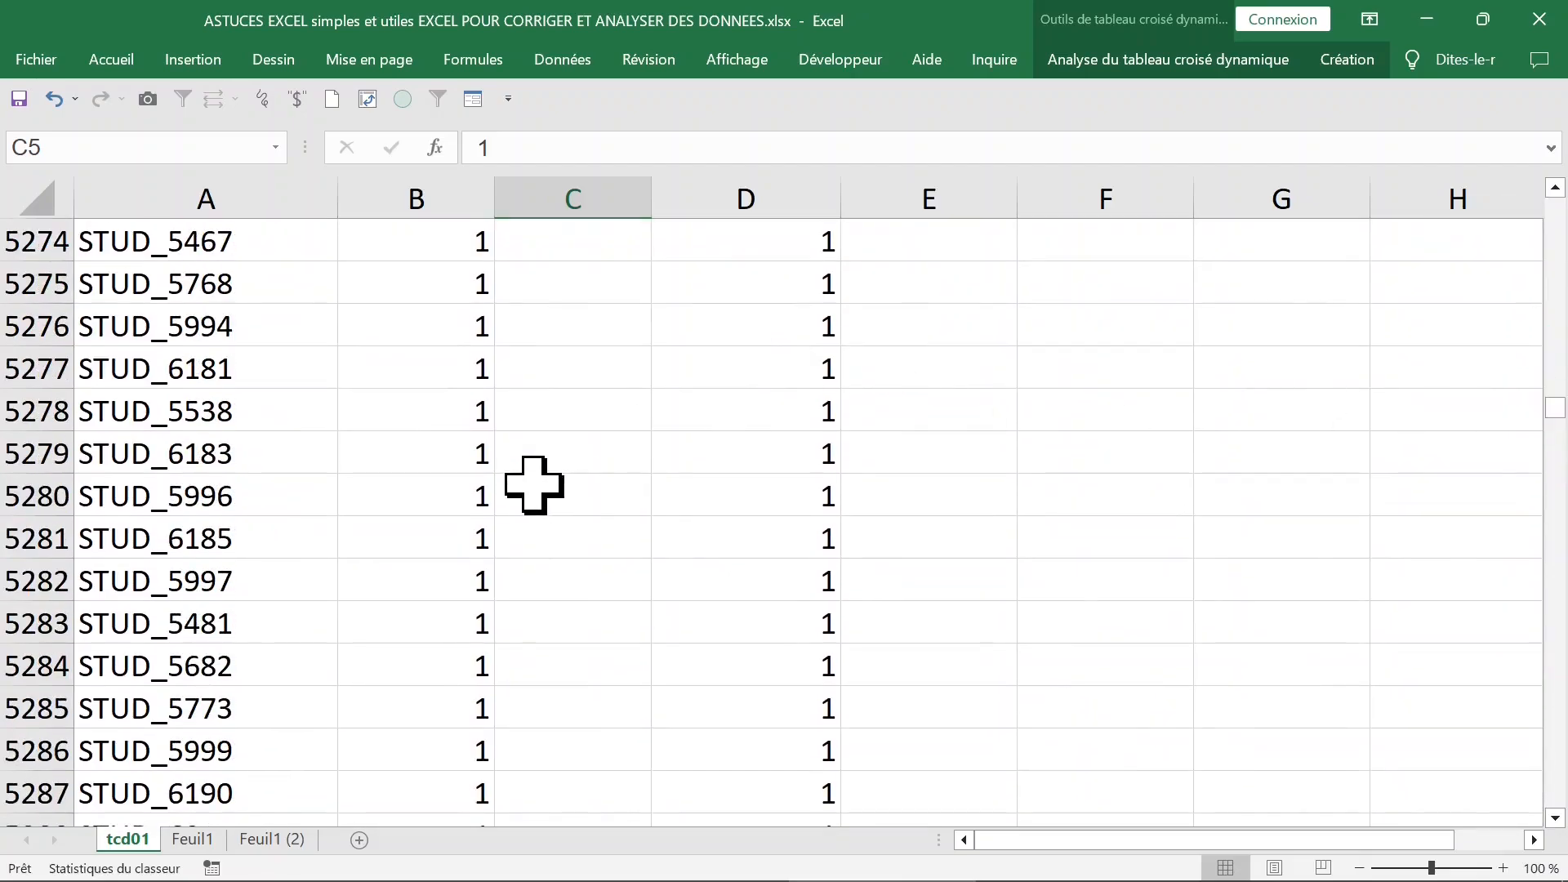
left_click(416, 458)
key("ctrl+Down")
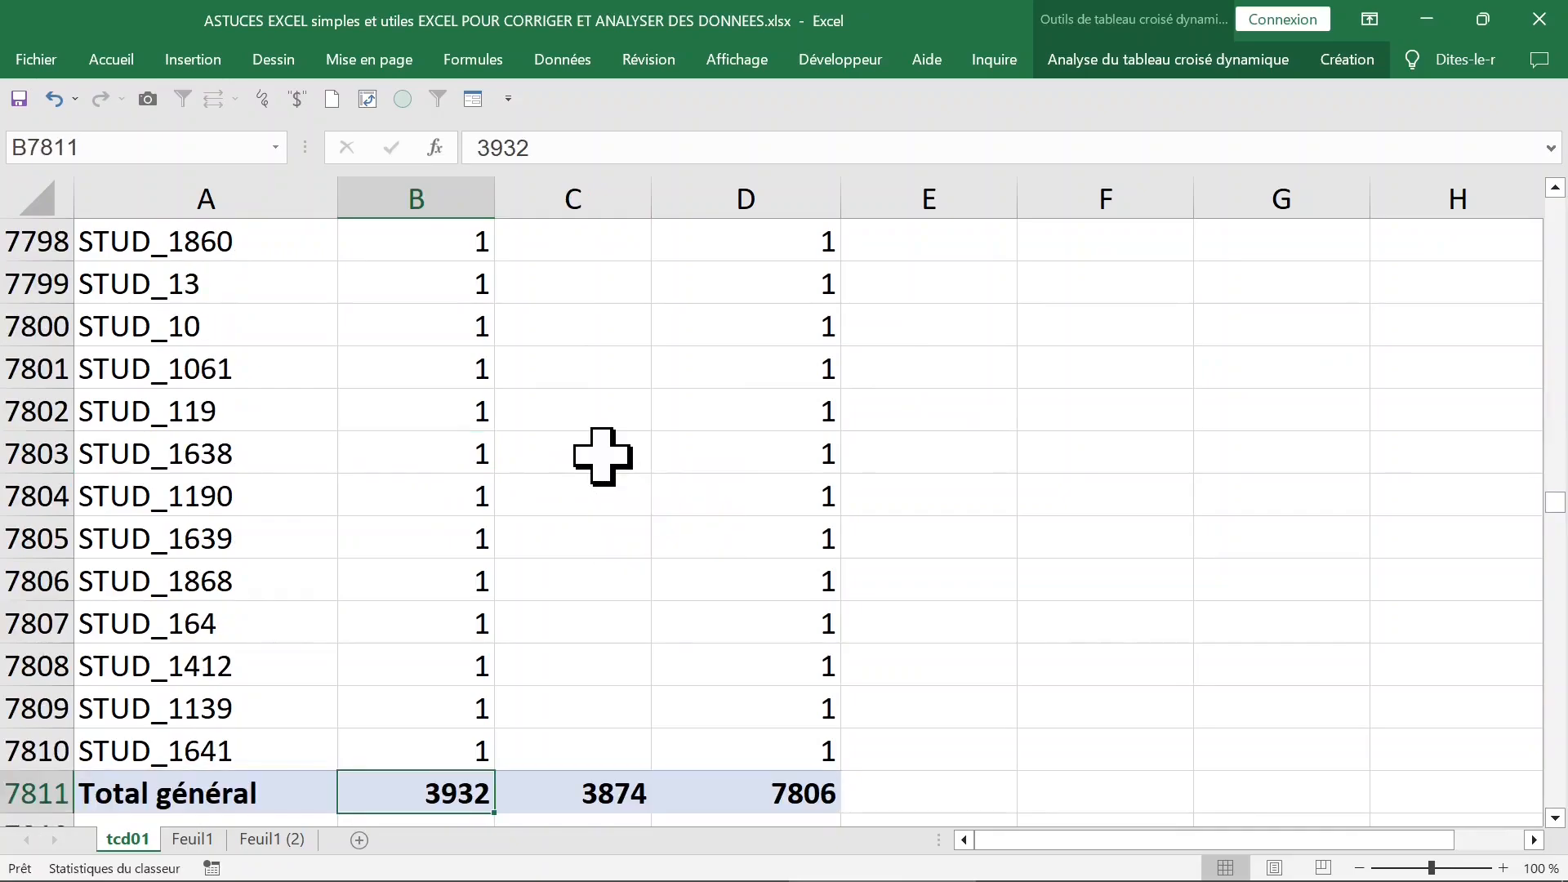
scroll(602, 456, "down", 1)
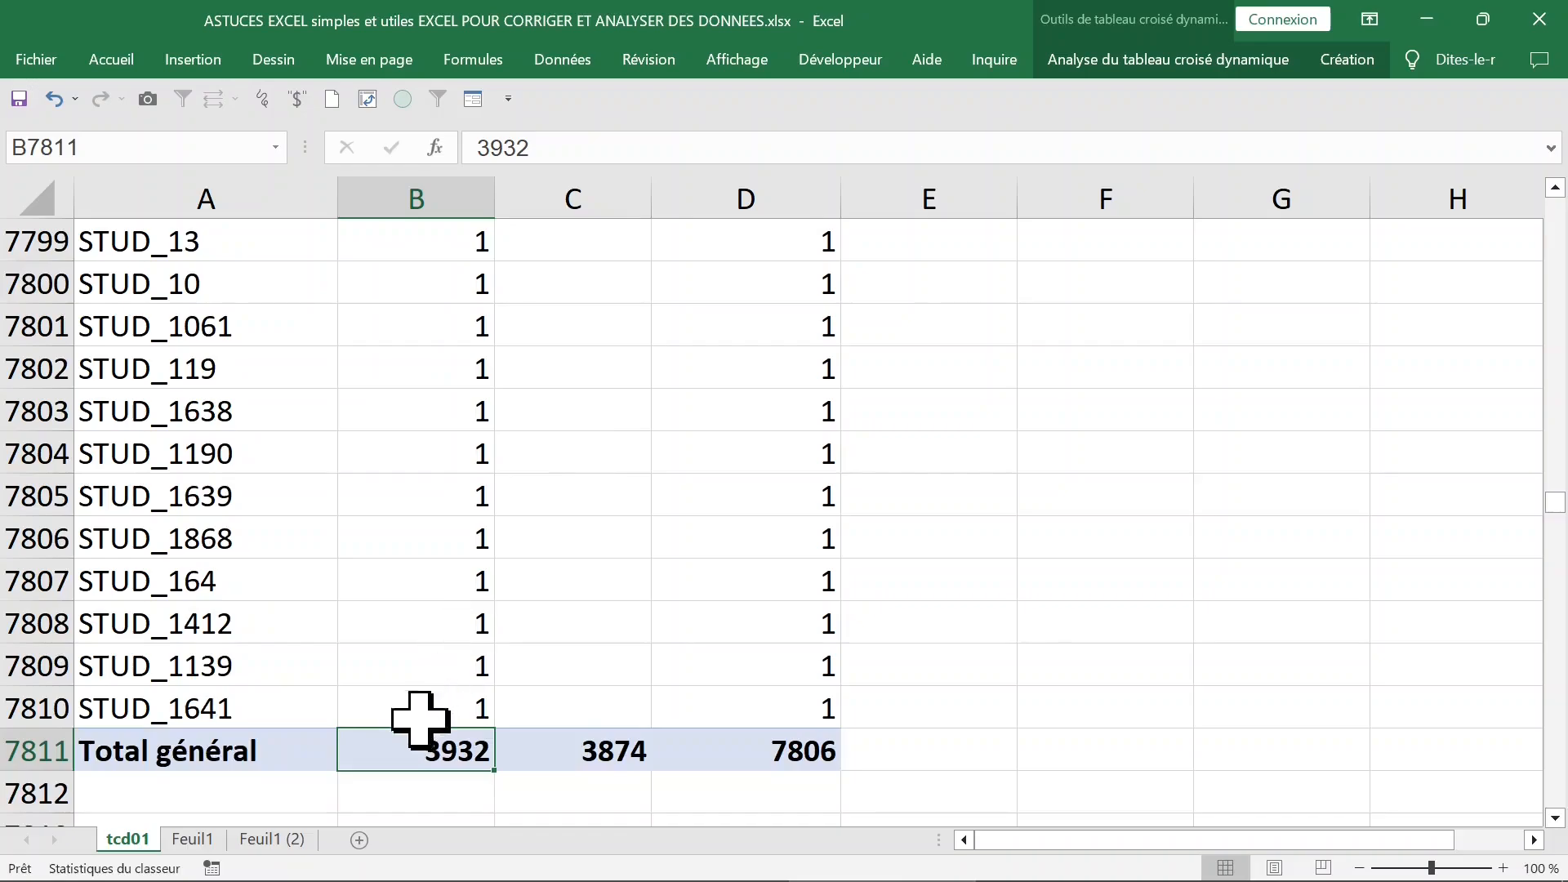
scroll(424, 742, "down", 5)
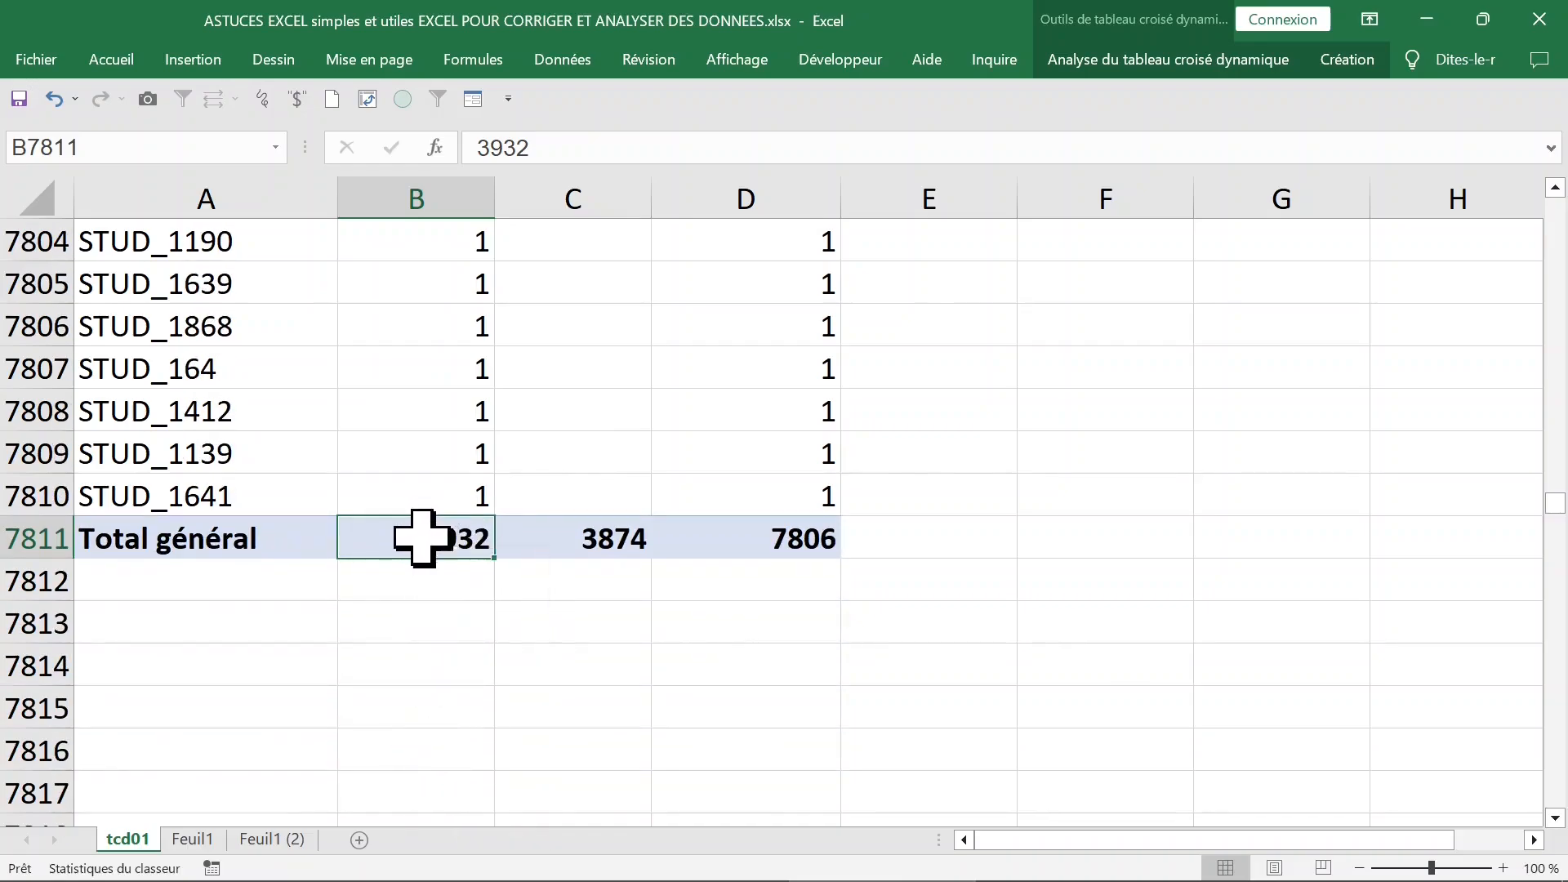
double_click(422, 535)
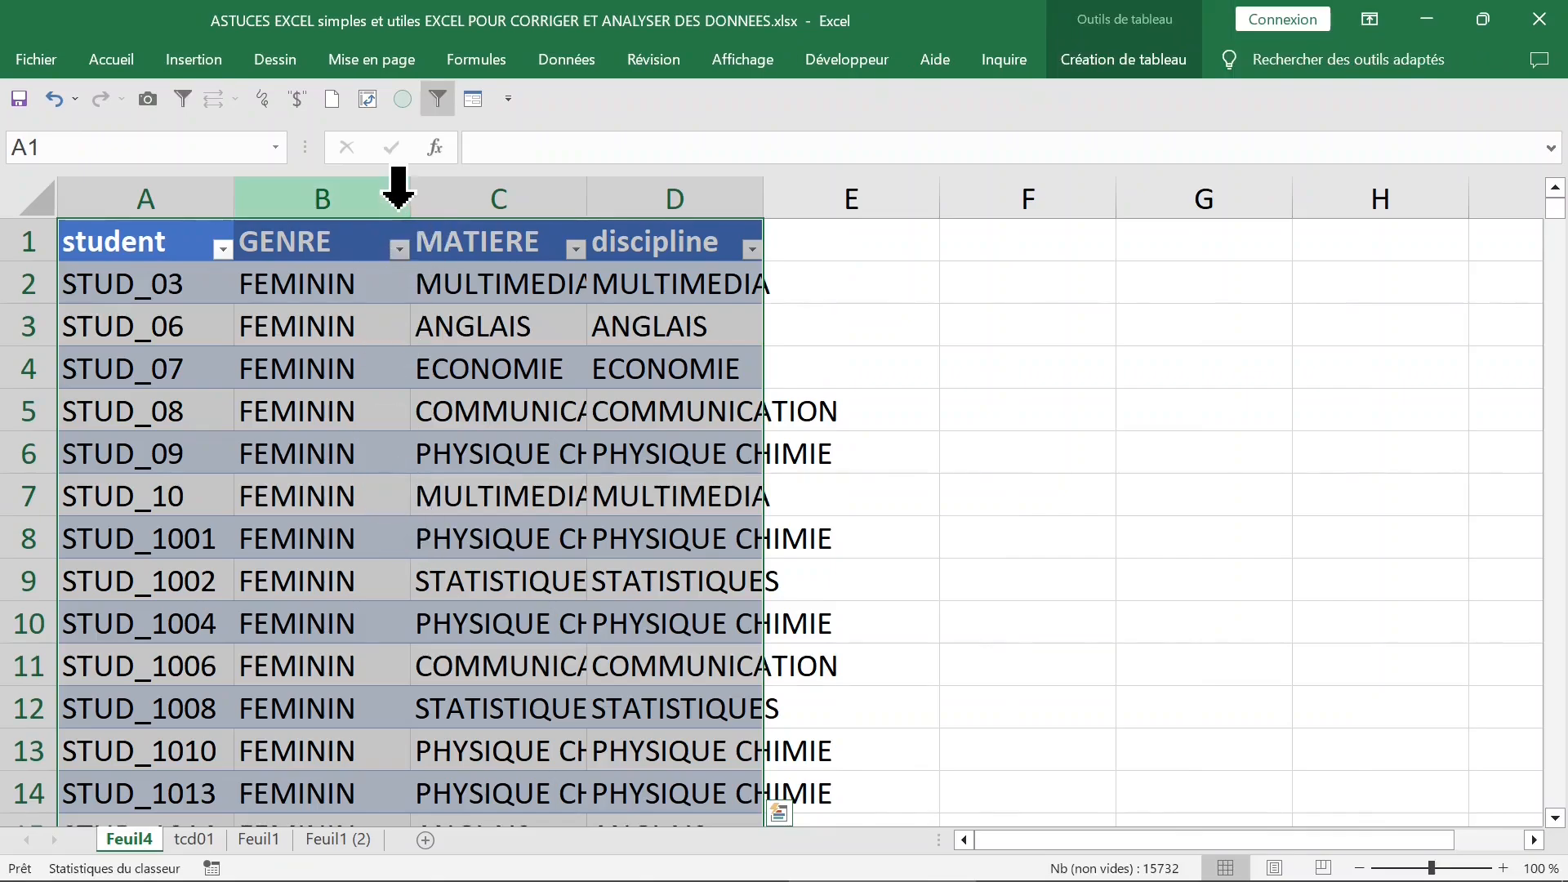
double_click(407, 199)
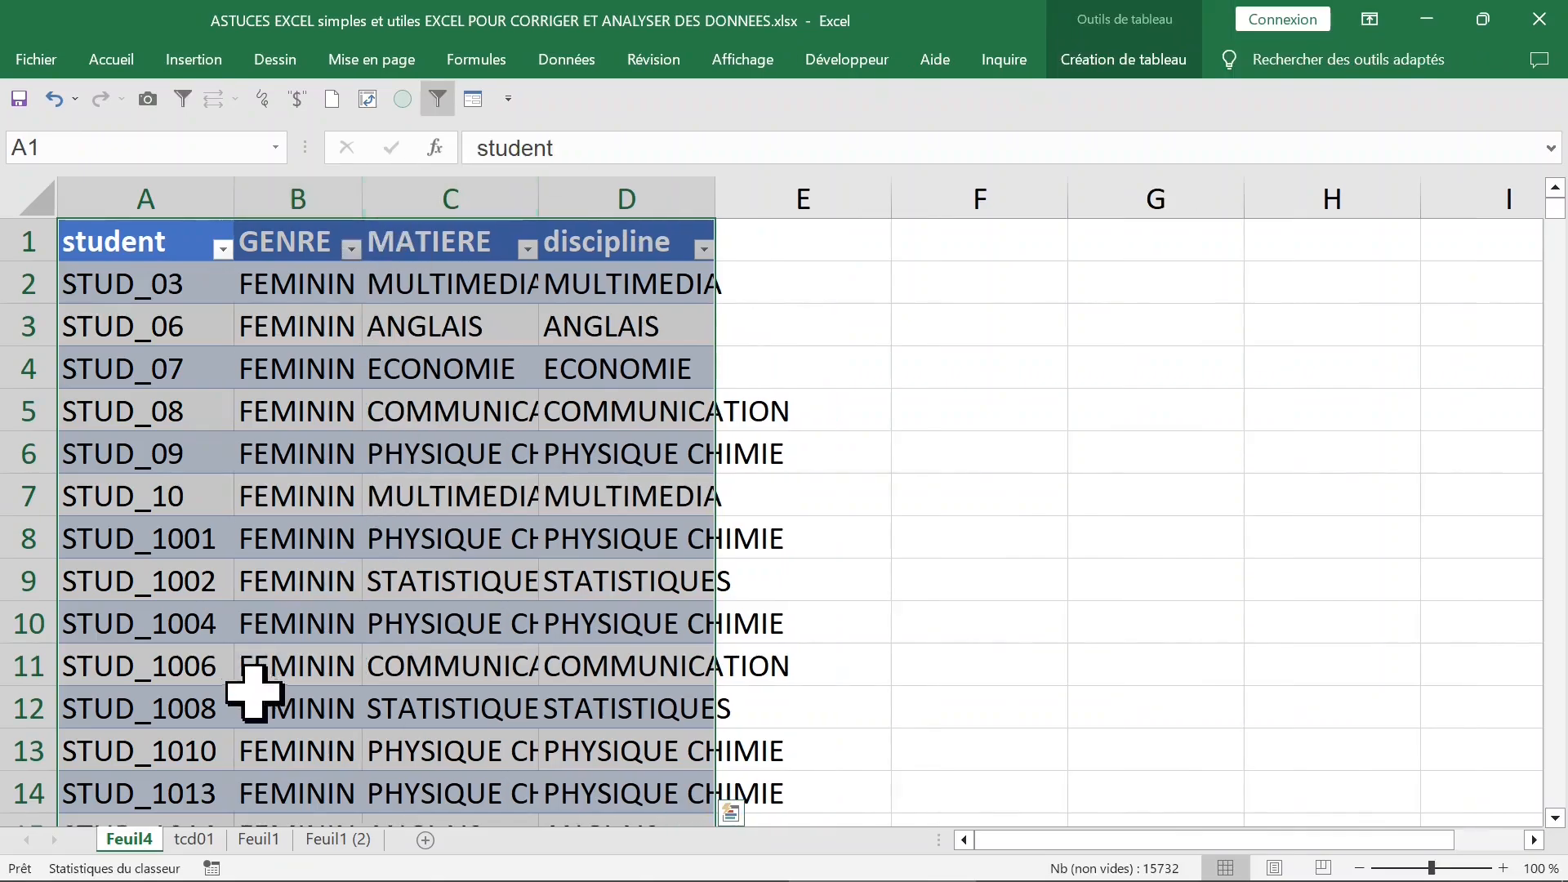
Step: Extract the records behind the MASCULIN grand total in tcd01 onto a new sheet and fit its GENRE column's width
left_click(196, 838)
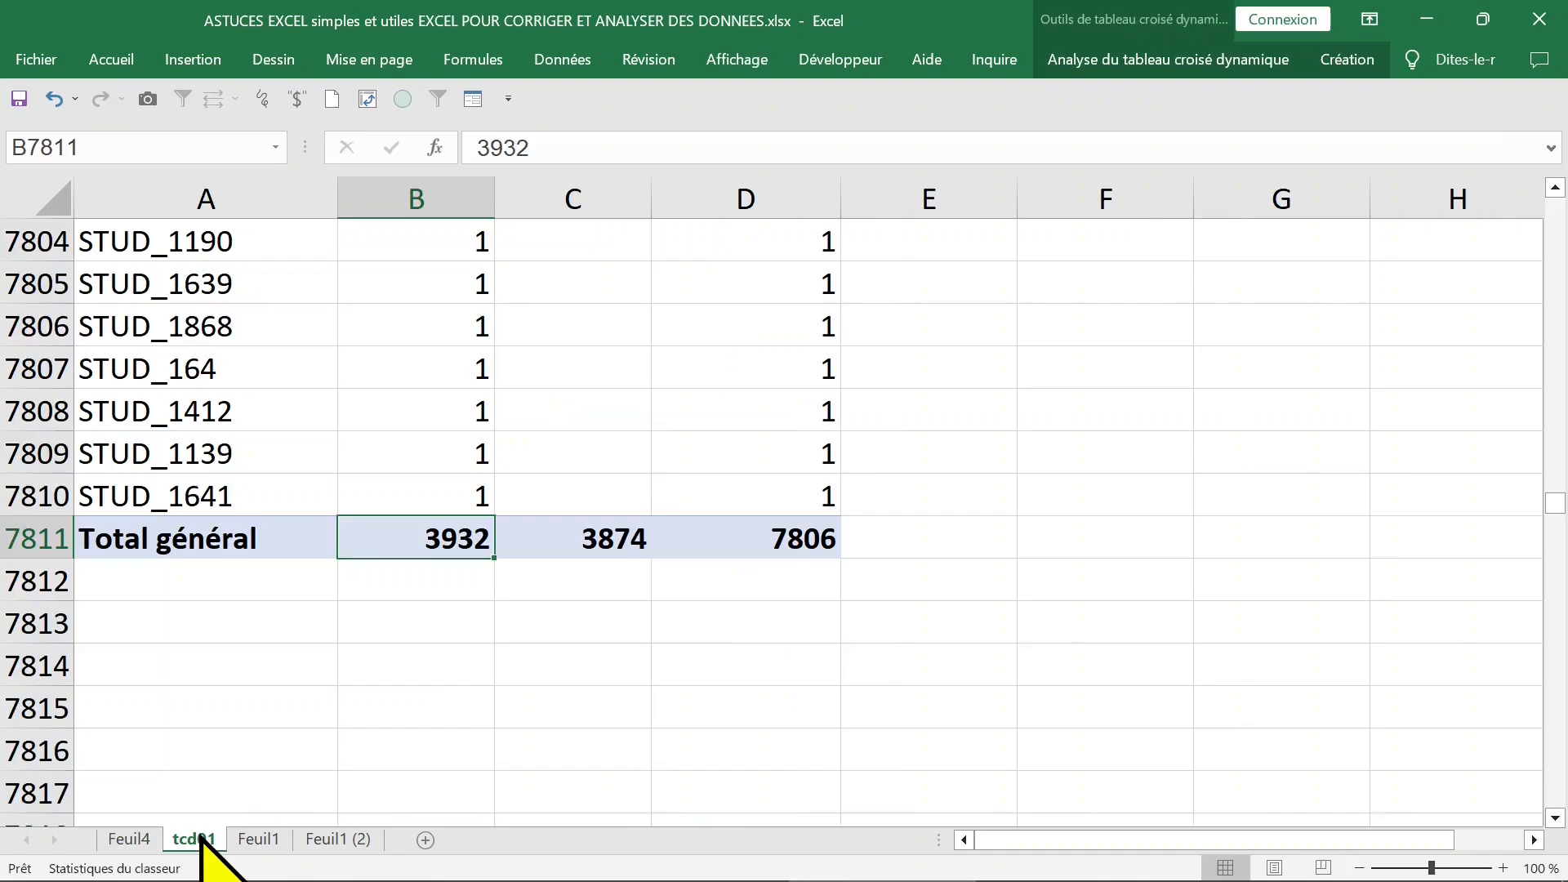
left_click(614, 528)
scroll(613, 530, "down", 2)
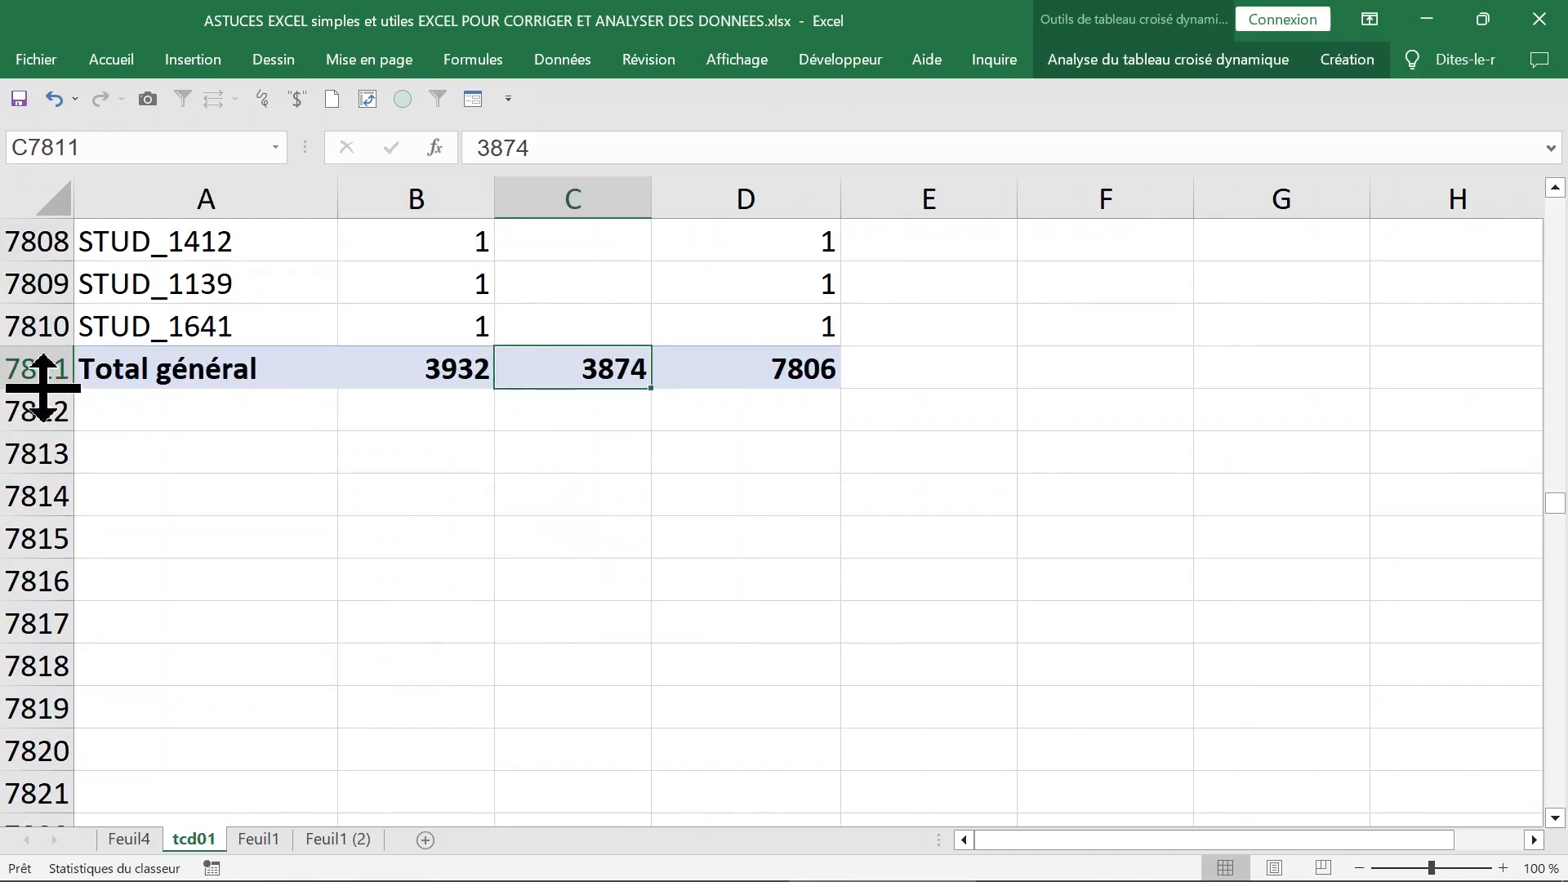
mouse_move(588, 364)
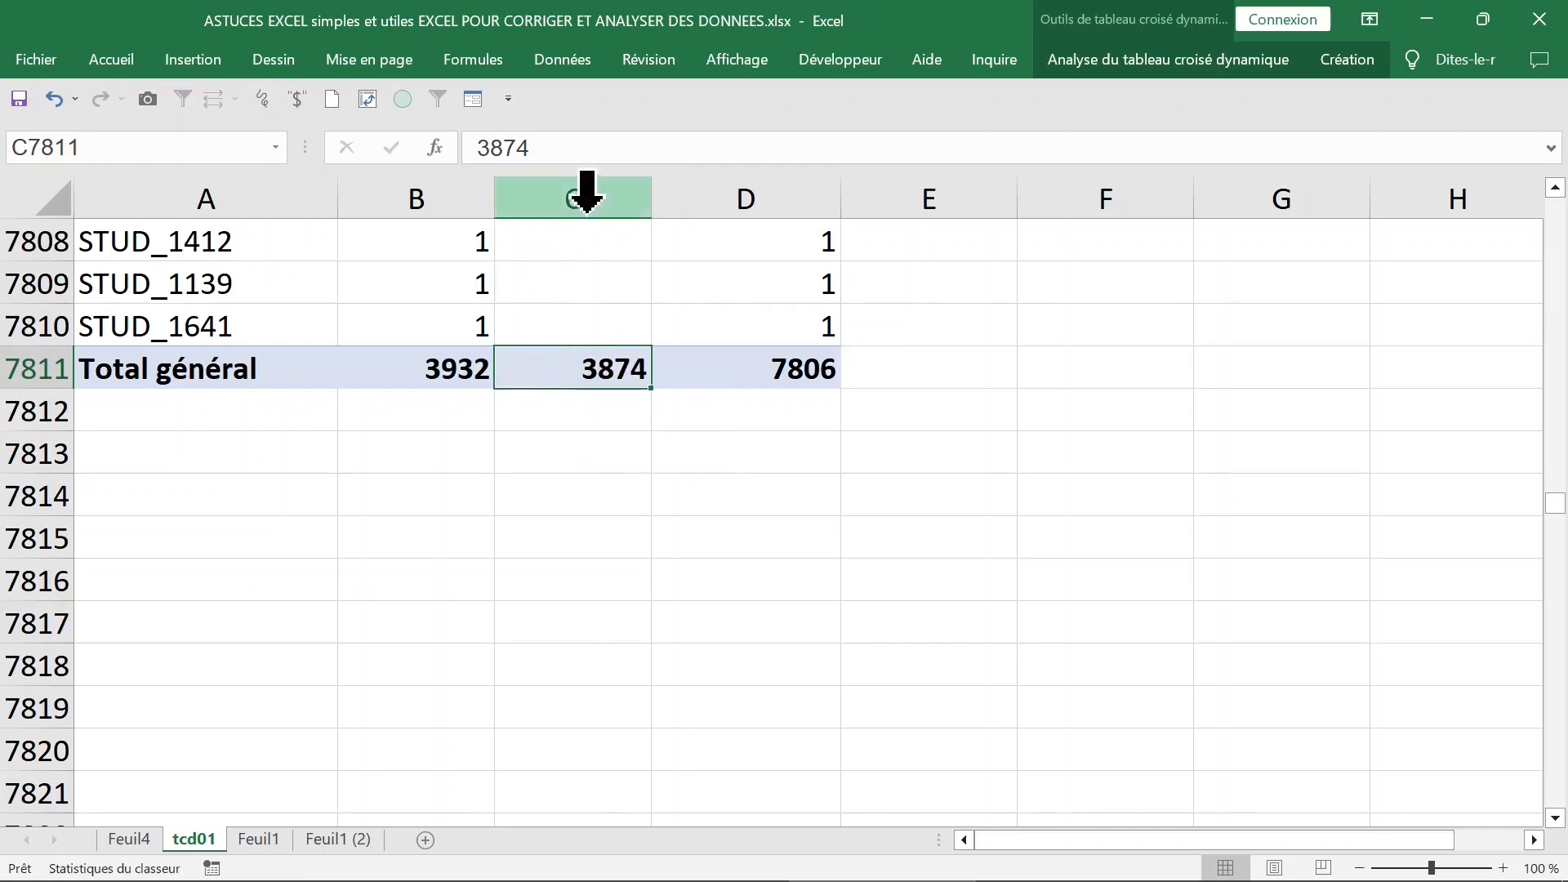
double_click(584, 366)
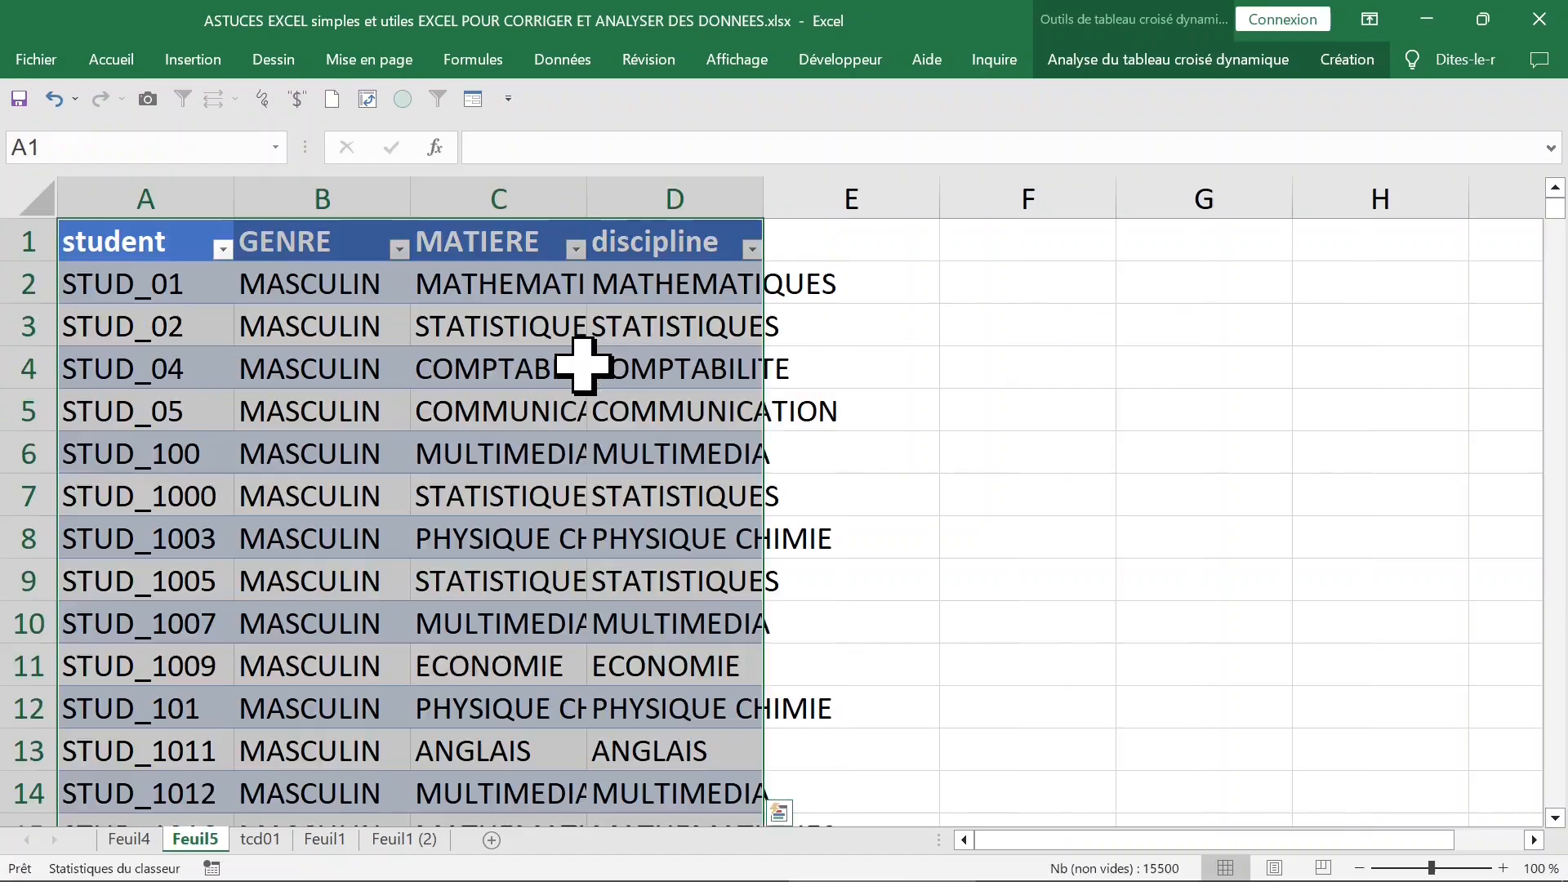
double_click(411, 195)
left_click(369, 325)
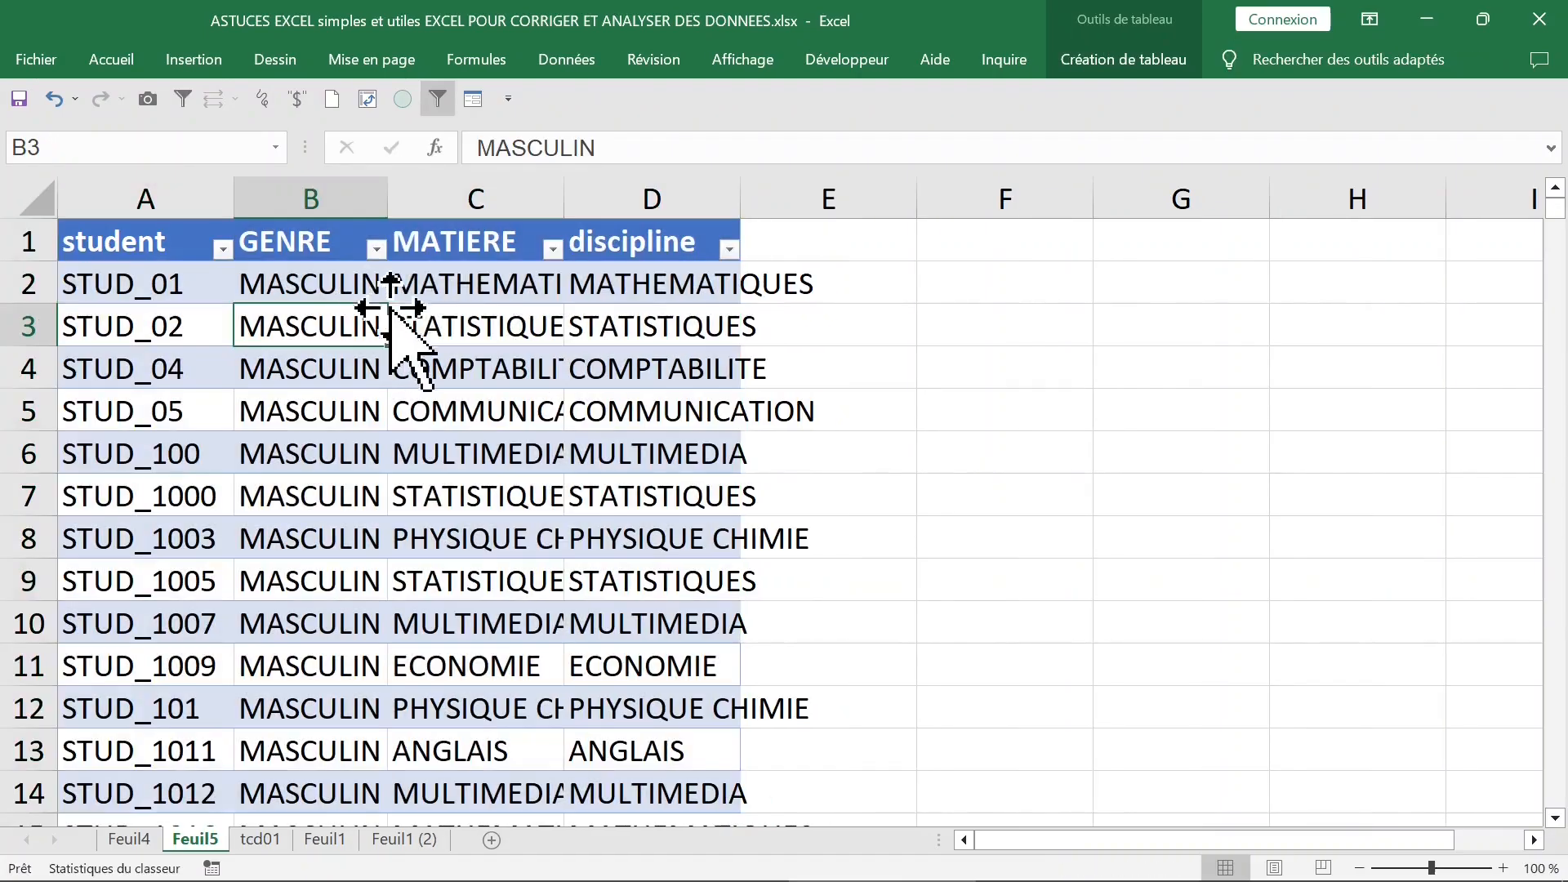
Step: Delete the two extracted detail sheets, Feuil5 and Feuil4
right_click(198, 846)
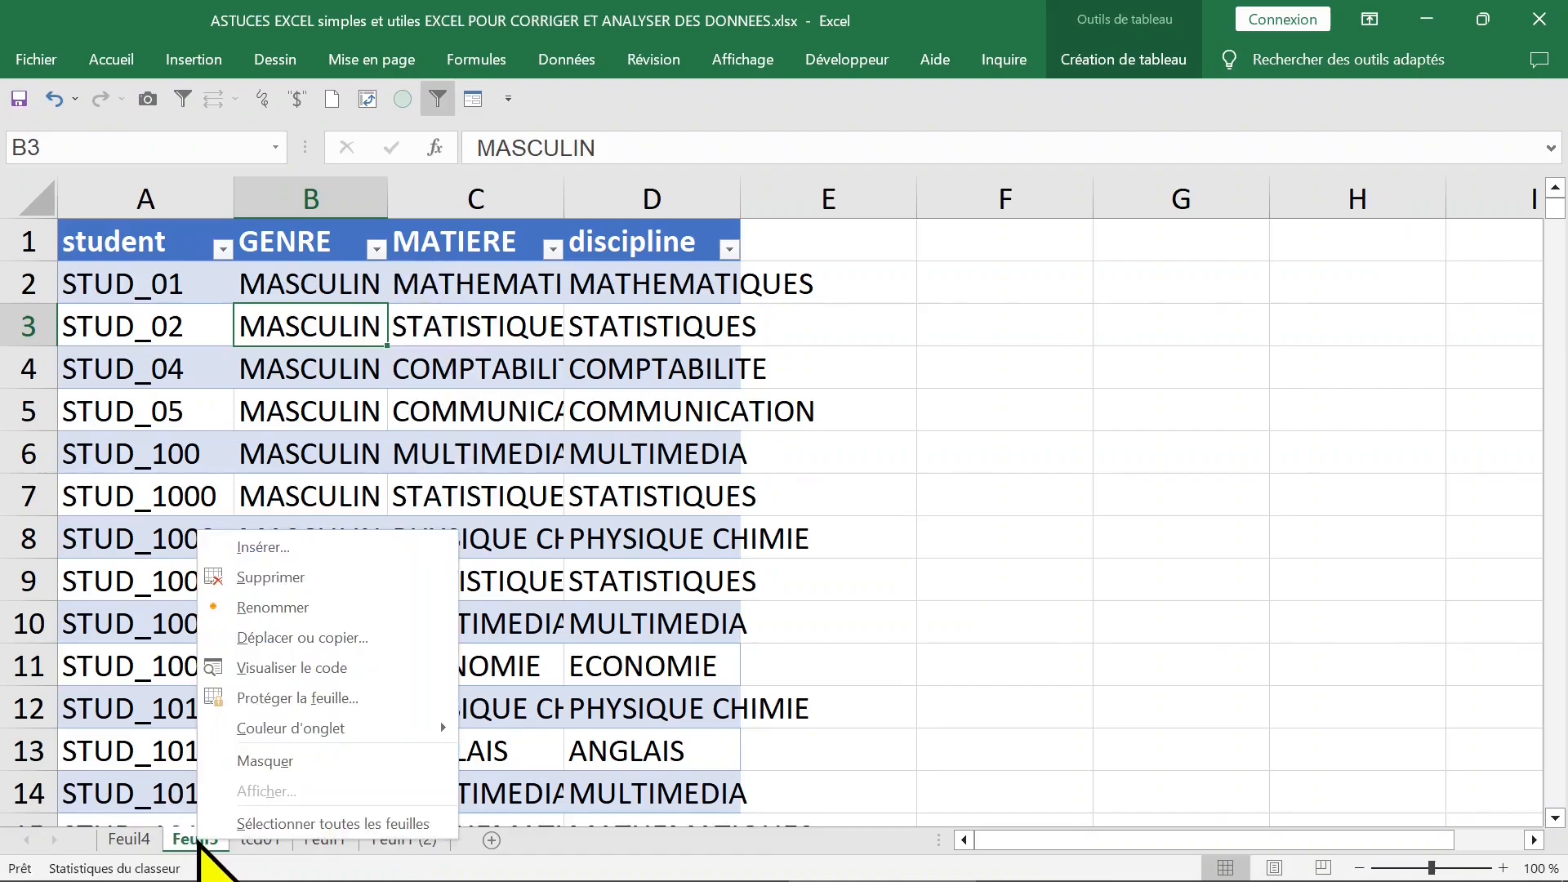
left_click(271, 577)
left_click(727, 524)
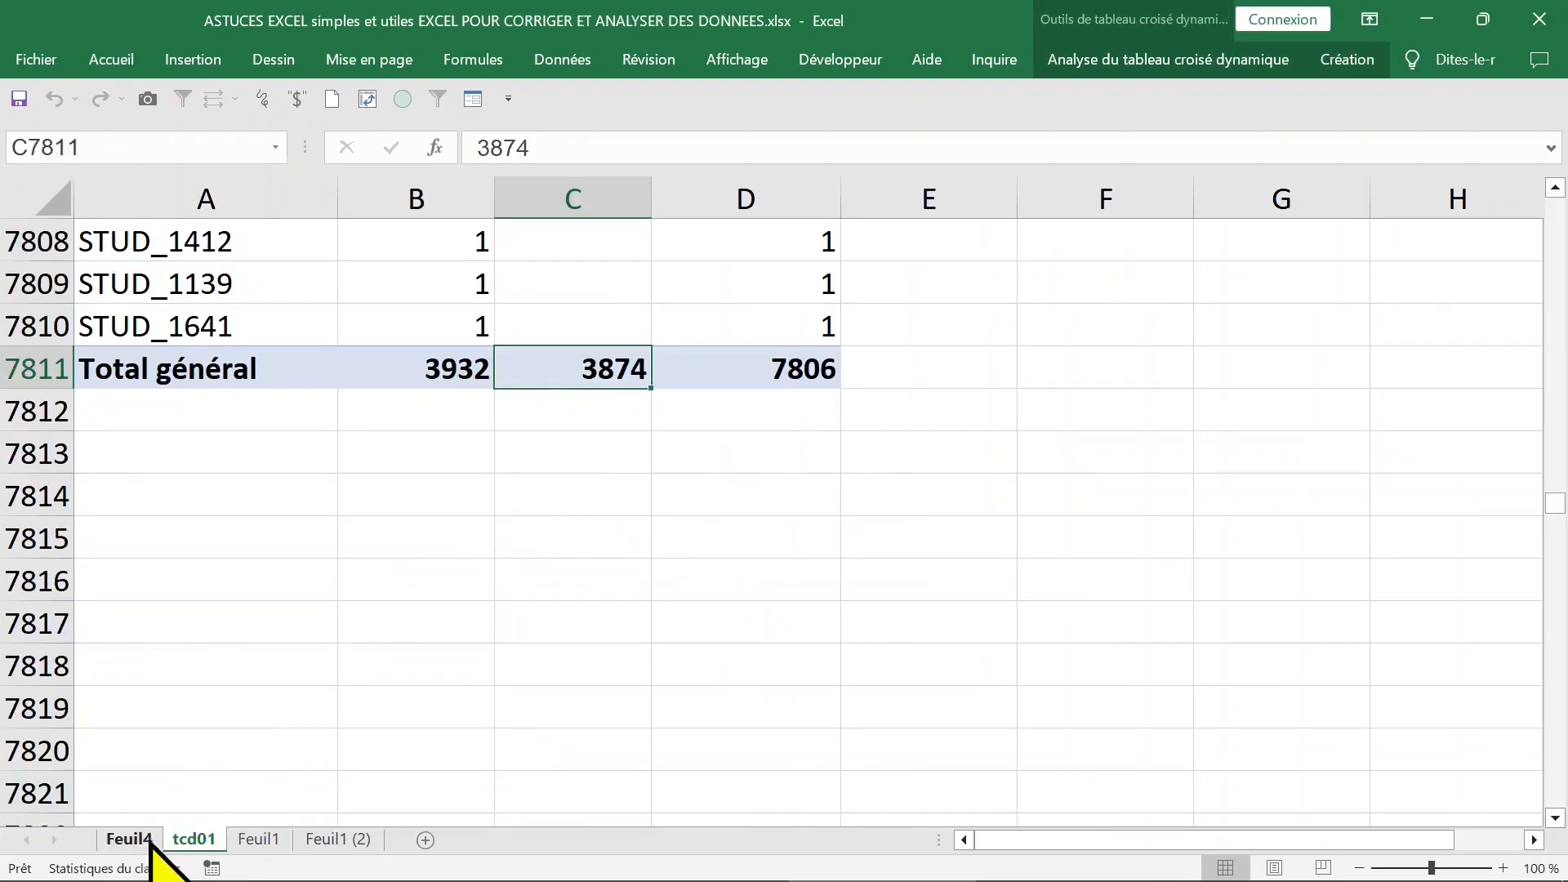
left_click(131, 841)
right_click(134, 845)
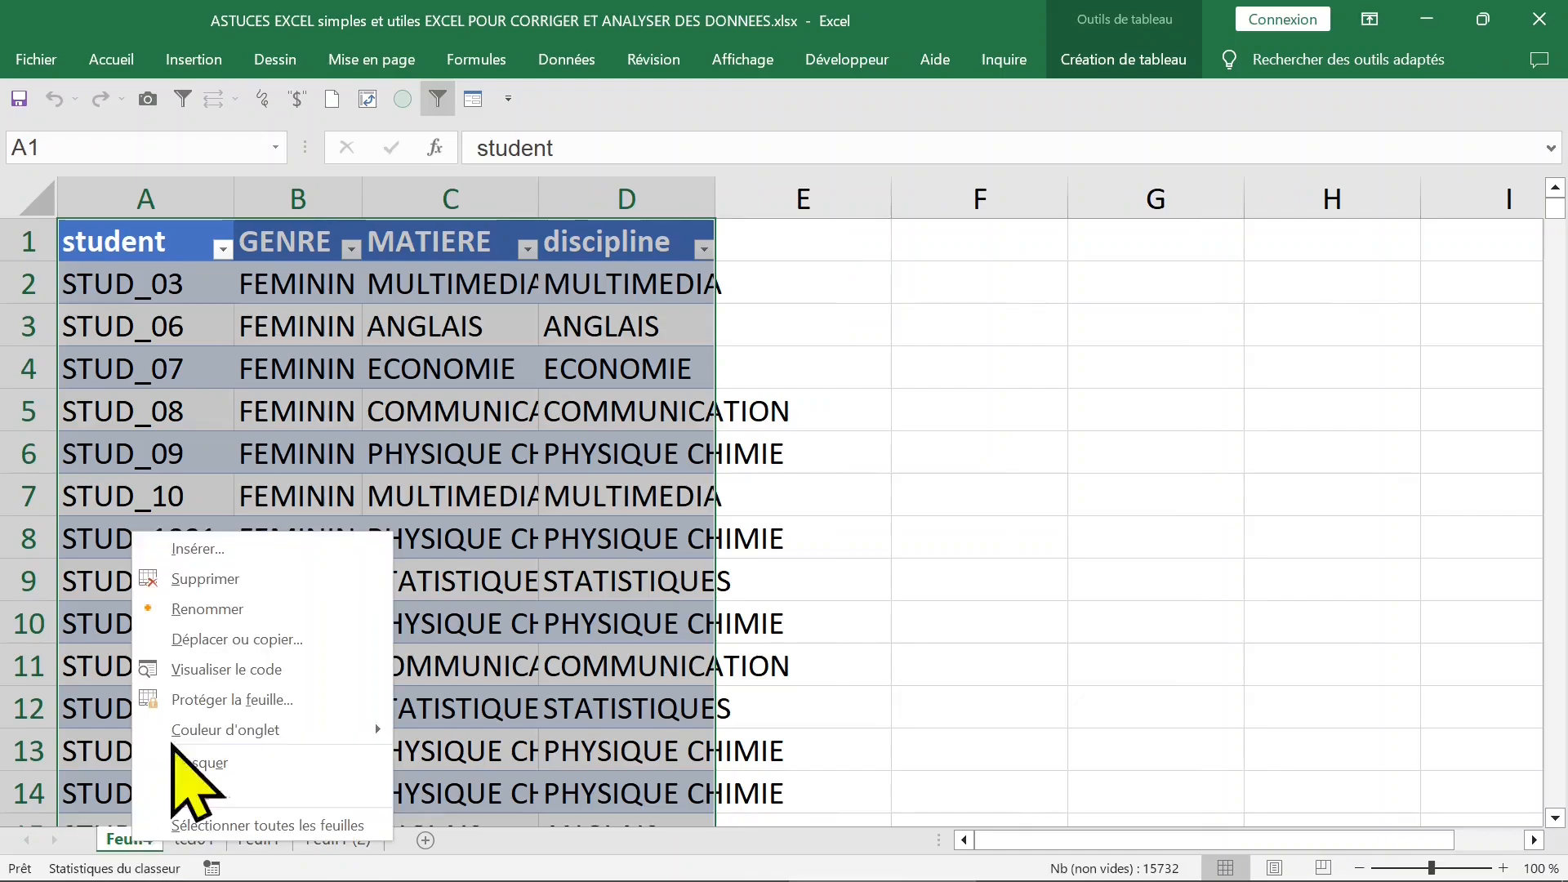
left_click(270, 581)
left_click(731, 523)
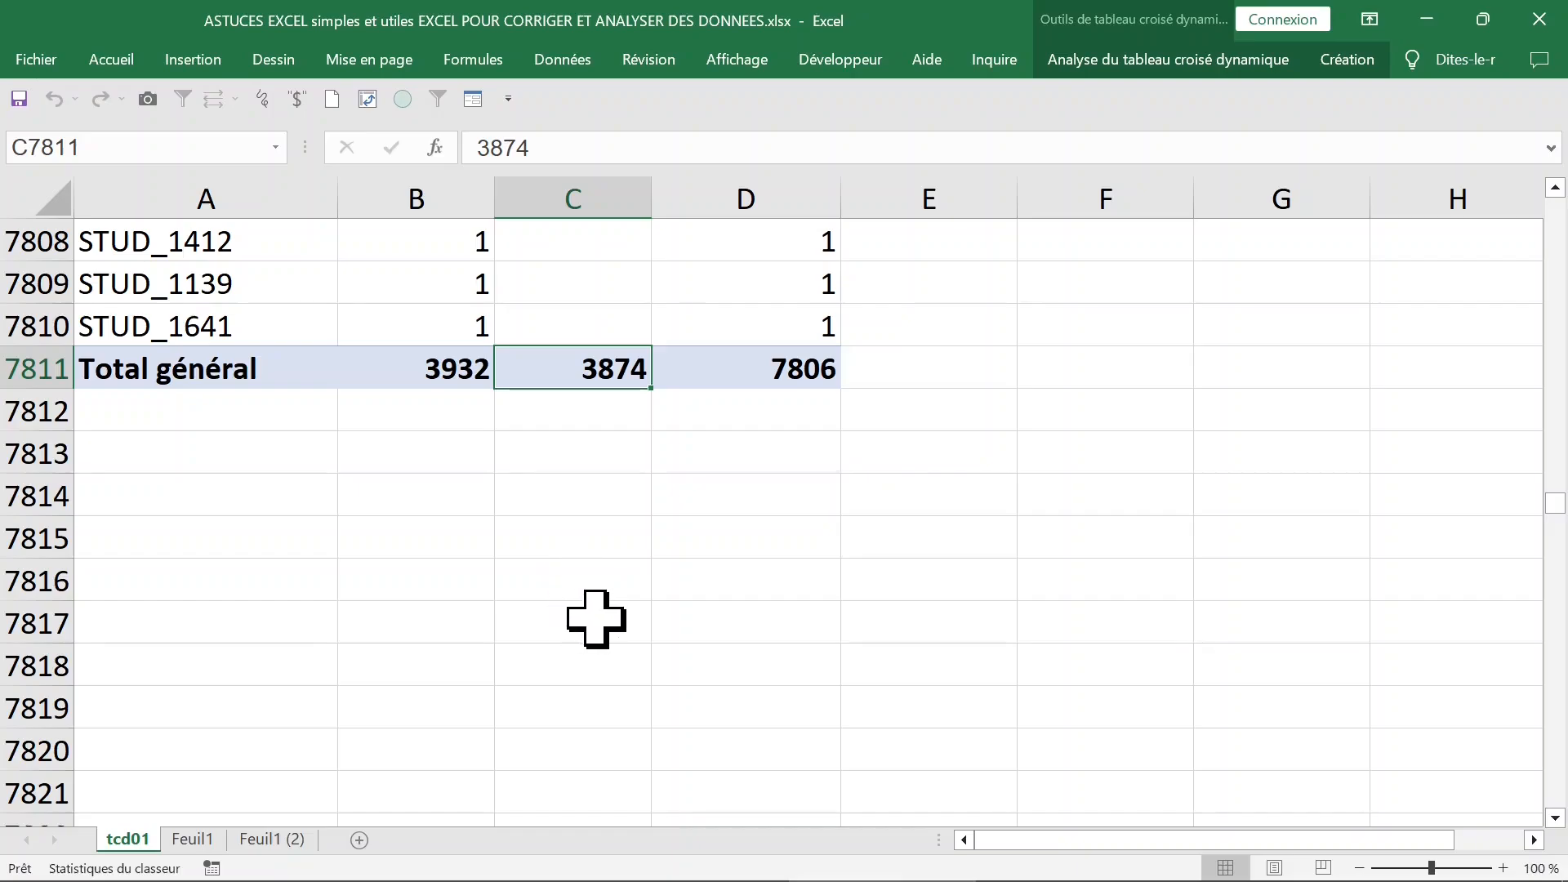
Step: Show the pivot table's field list and remove the student and GENRE fields from the report
scroll(596, 620, "up", 1)
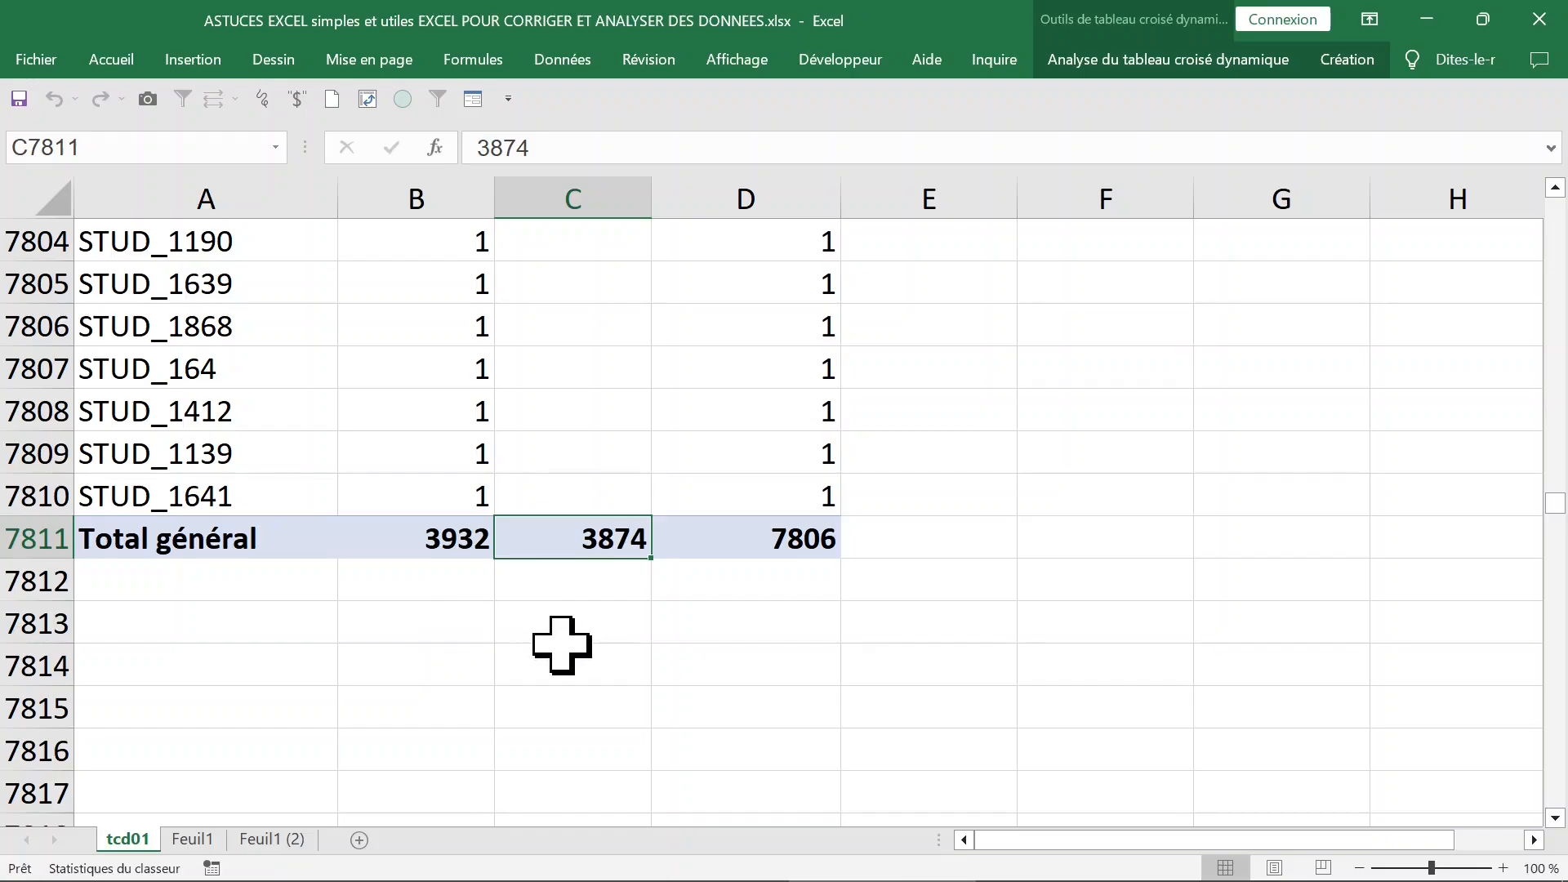
key("ctrl+Up")
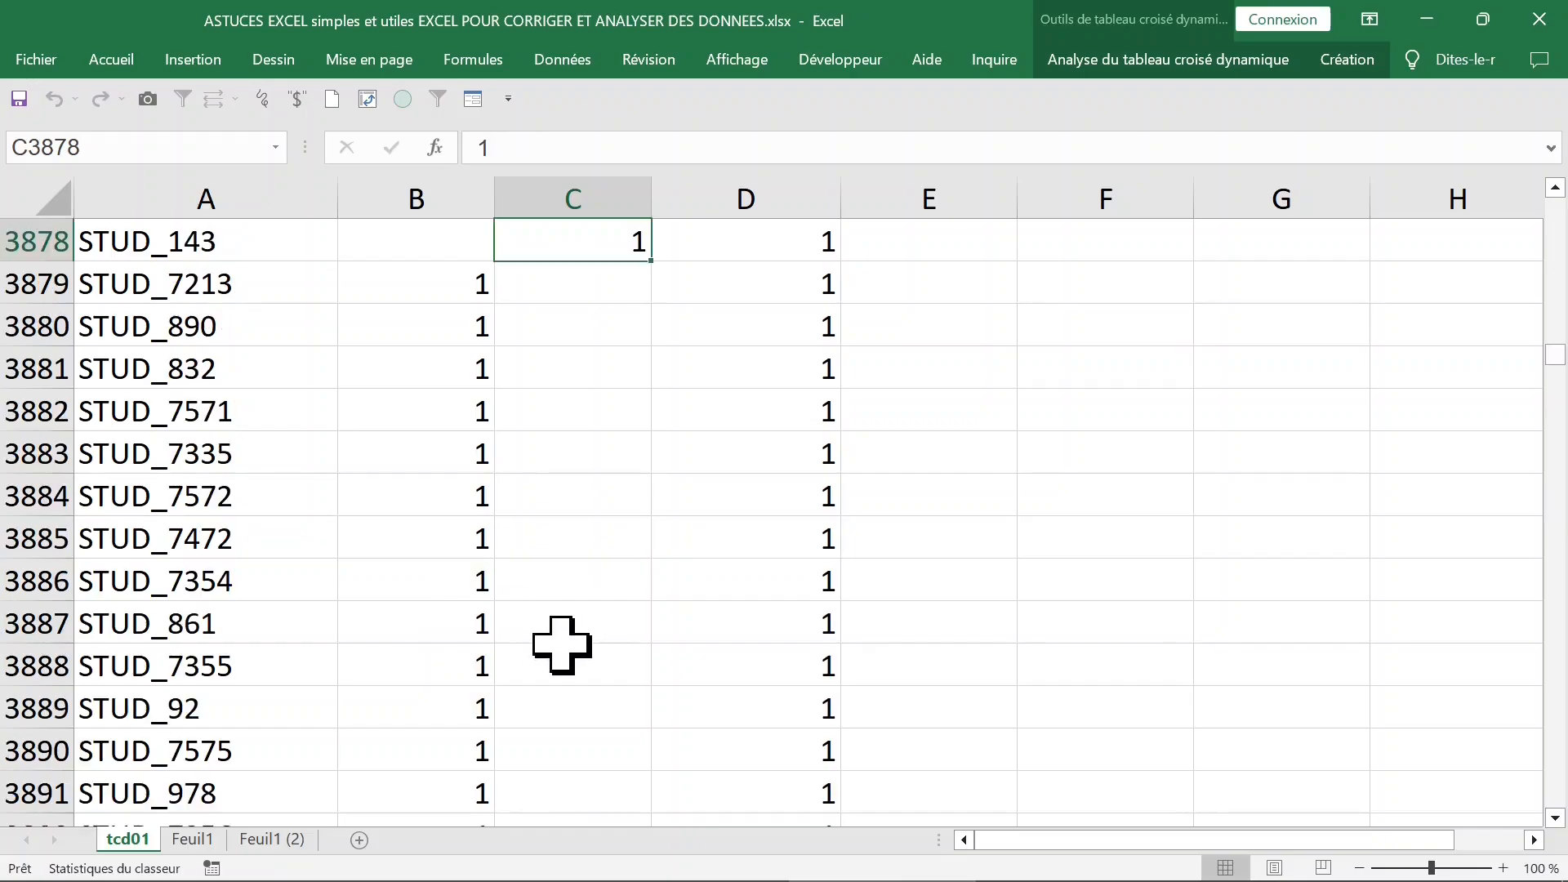
key("ctrl+Up")
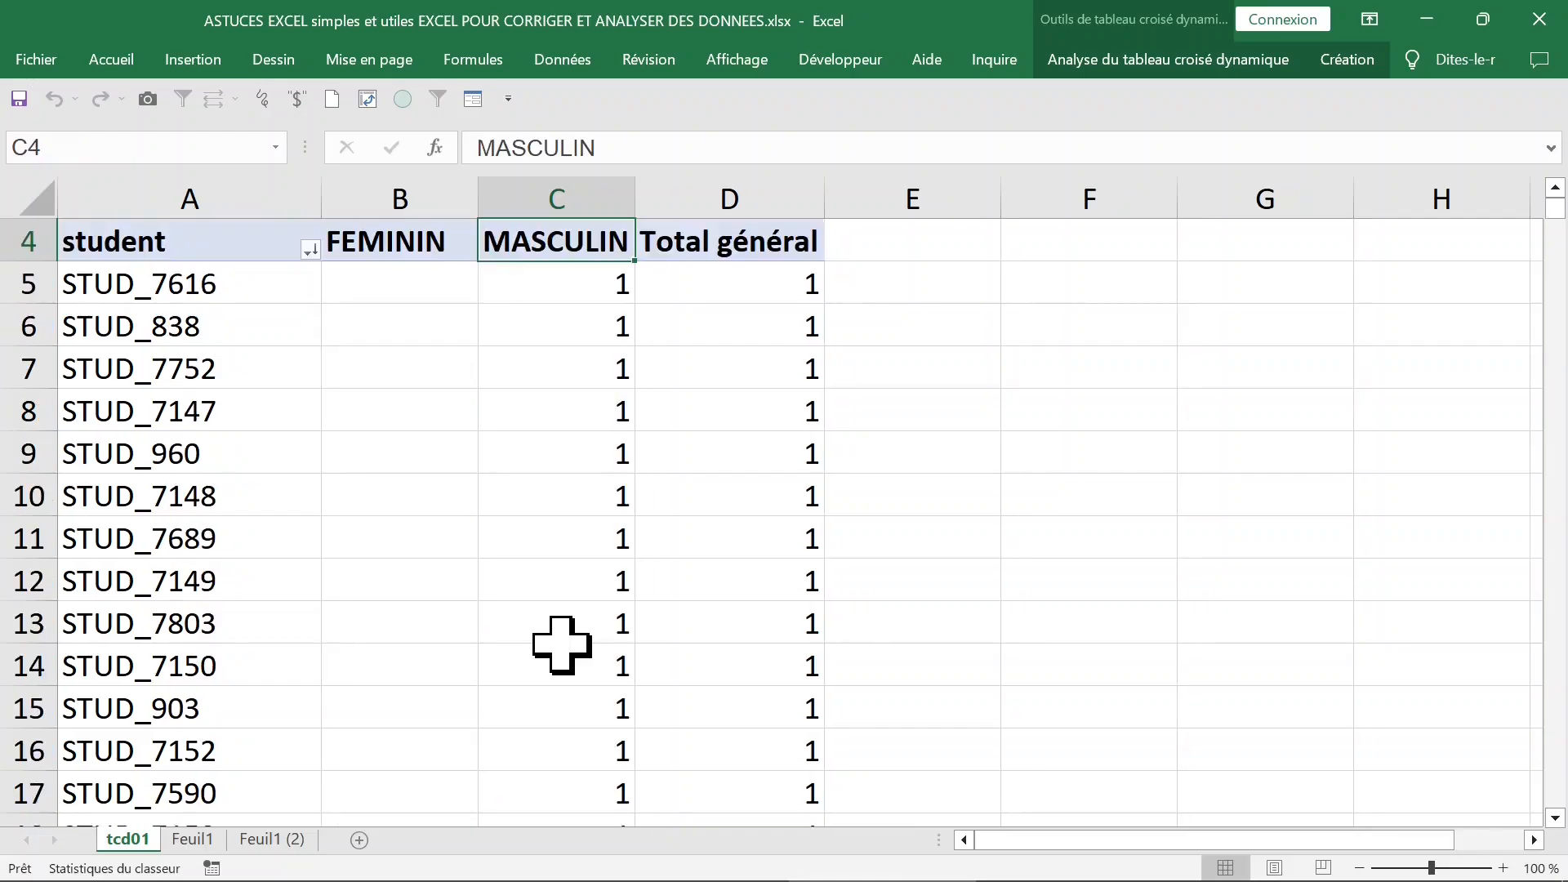
left_click(406, 294)
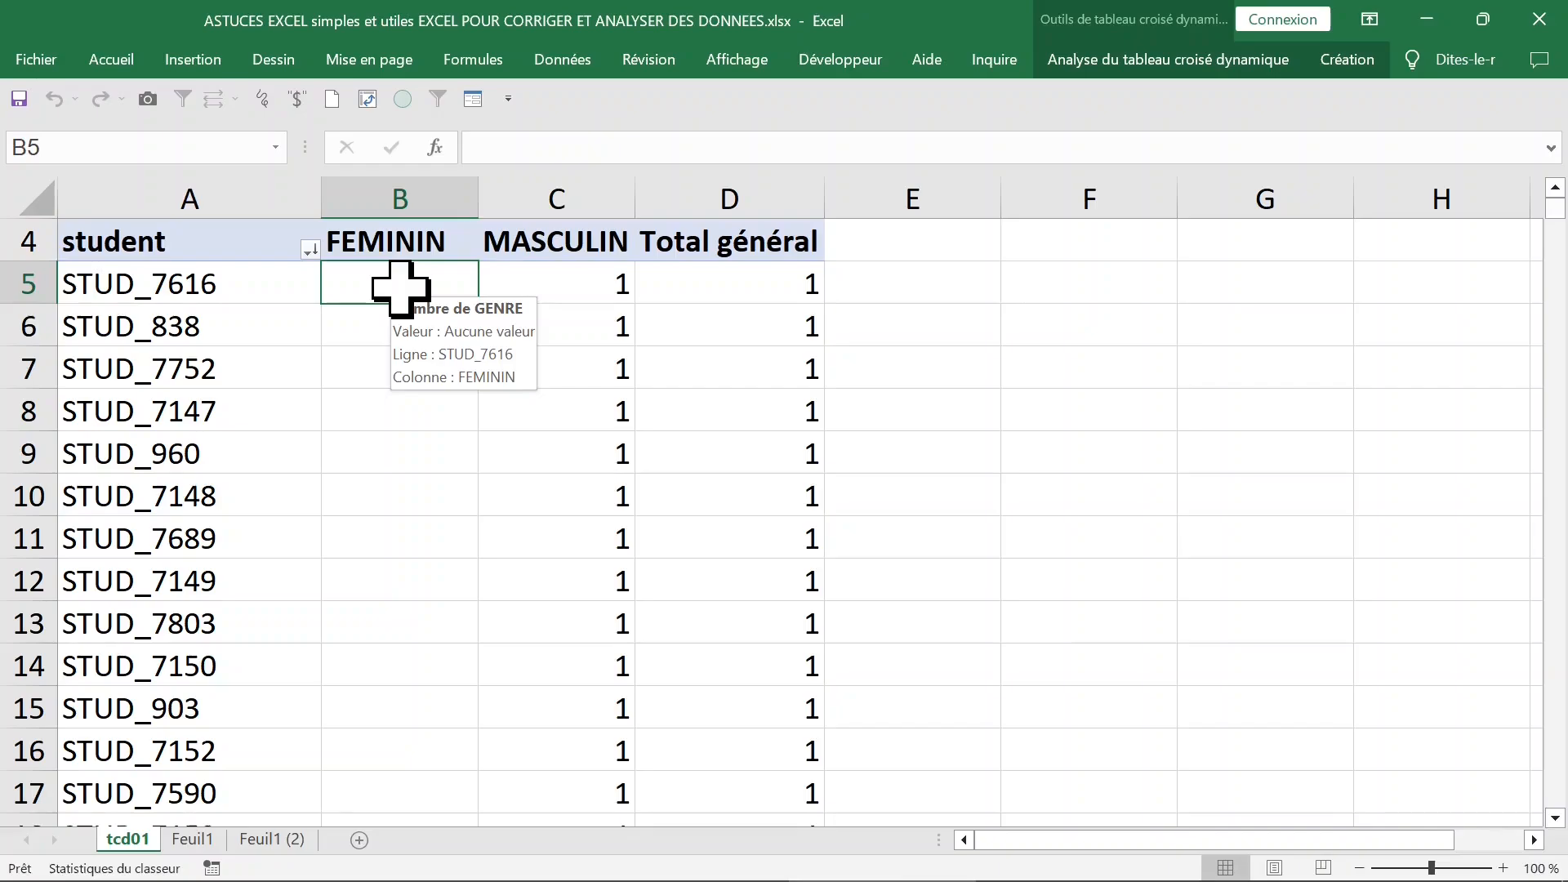
right_click(400, 286)
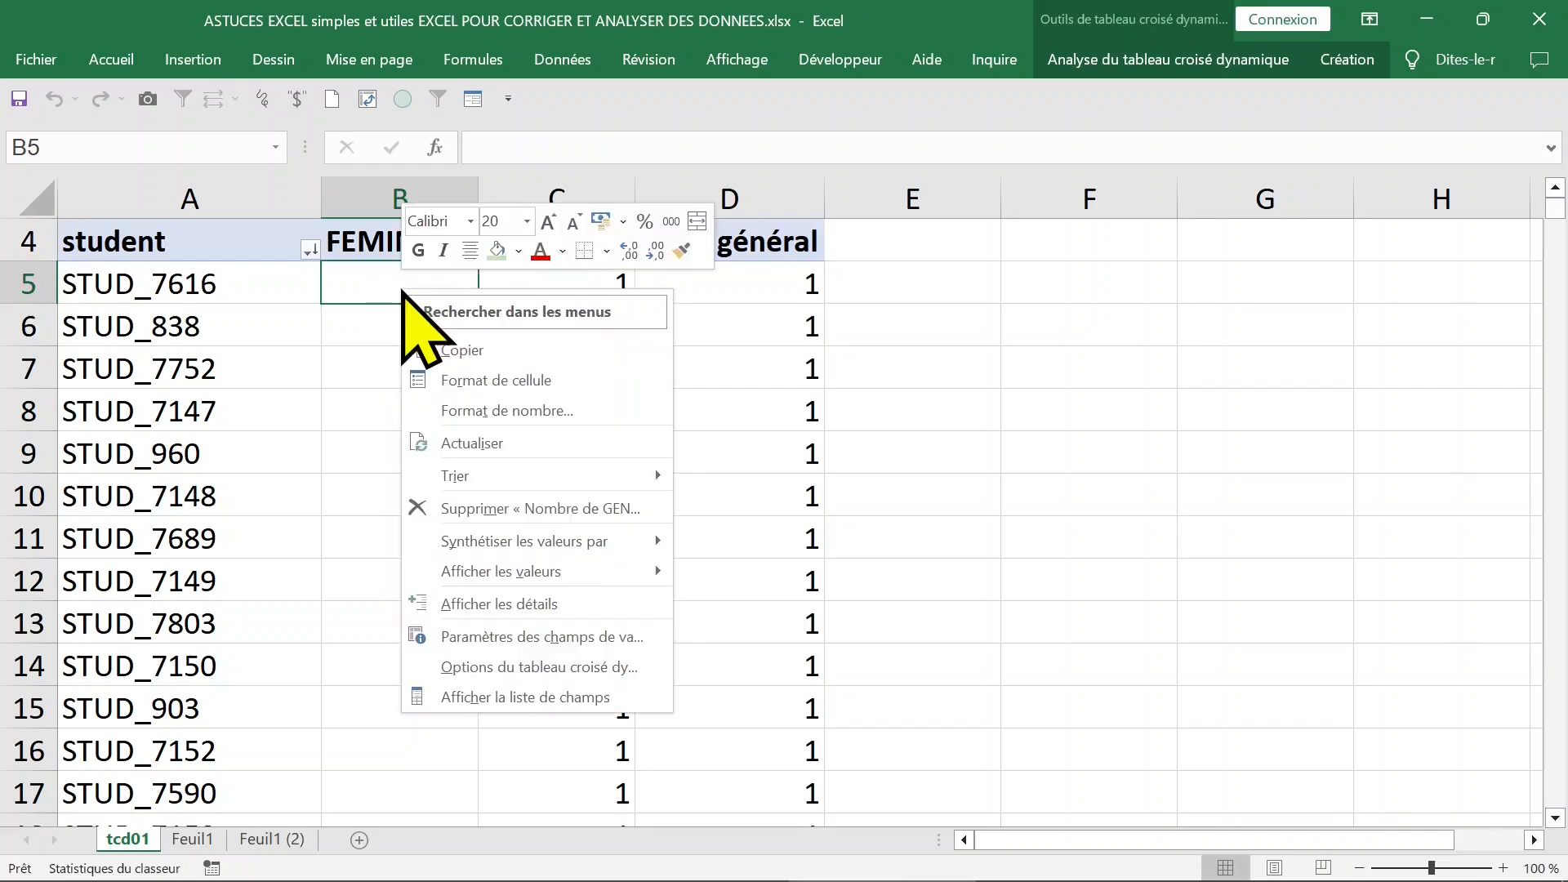
left_click(480, 695)
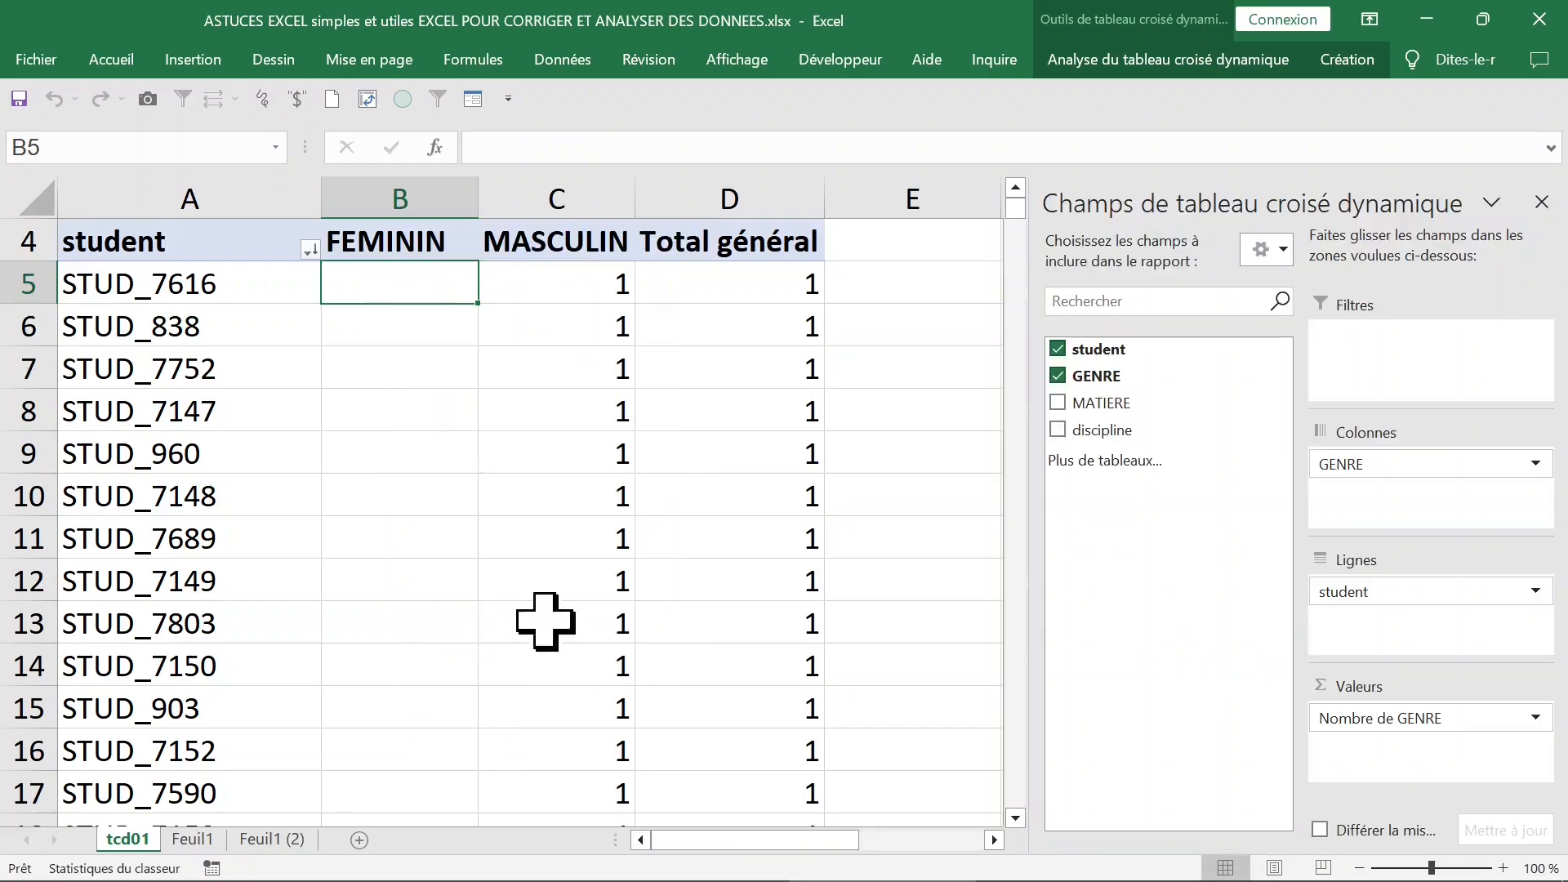
left_click(1059, 350)
left_click(1058, 376)
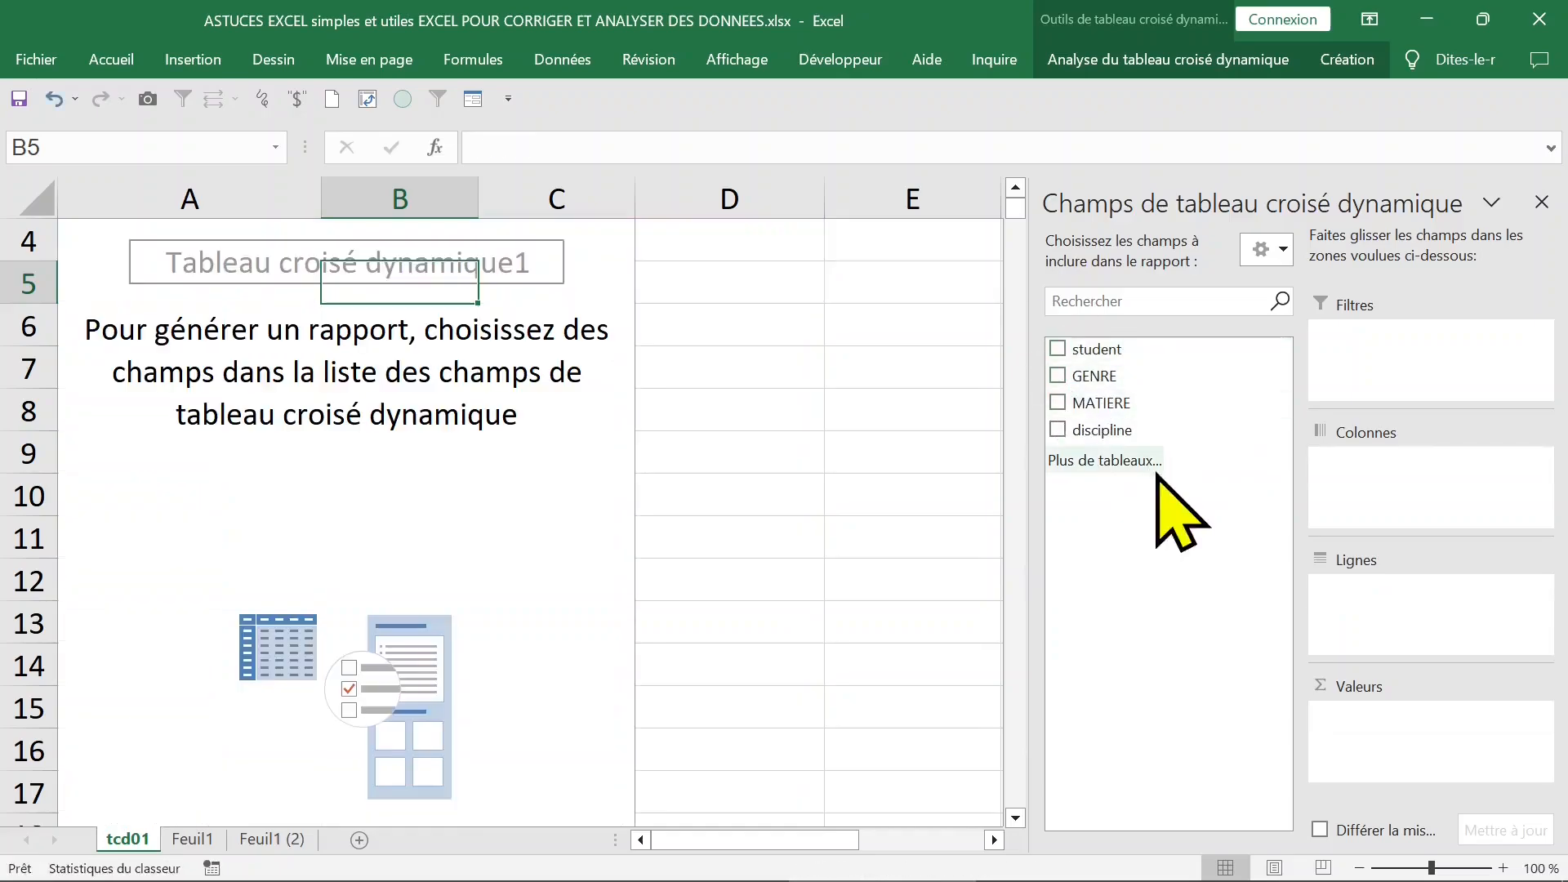
Step: Set up the pivot table with discipline as rows and the count of discipline as values, then close the field list
left_click(1059, 430)
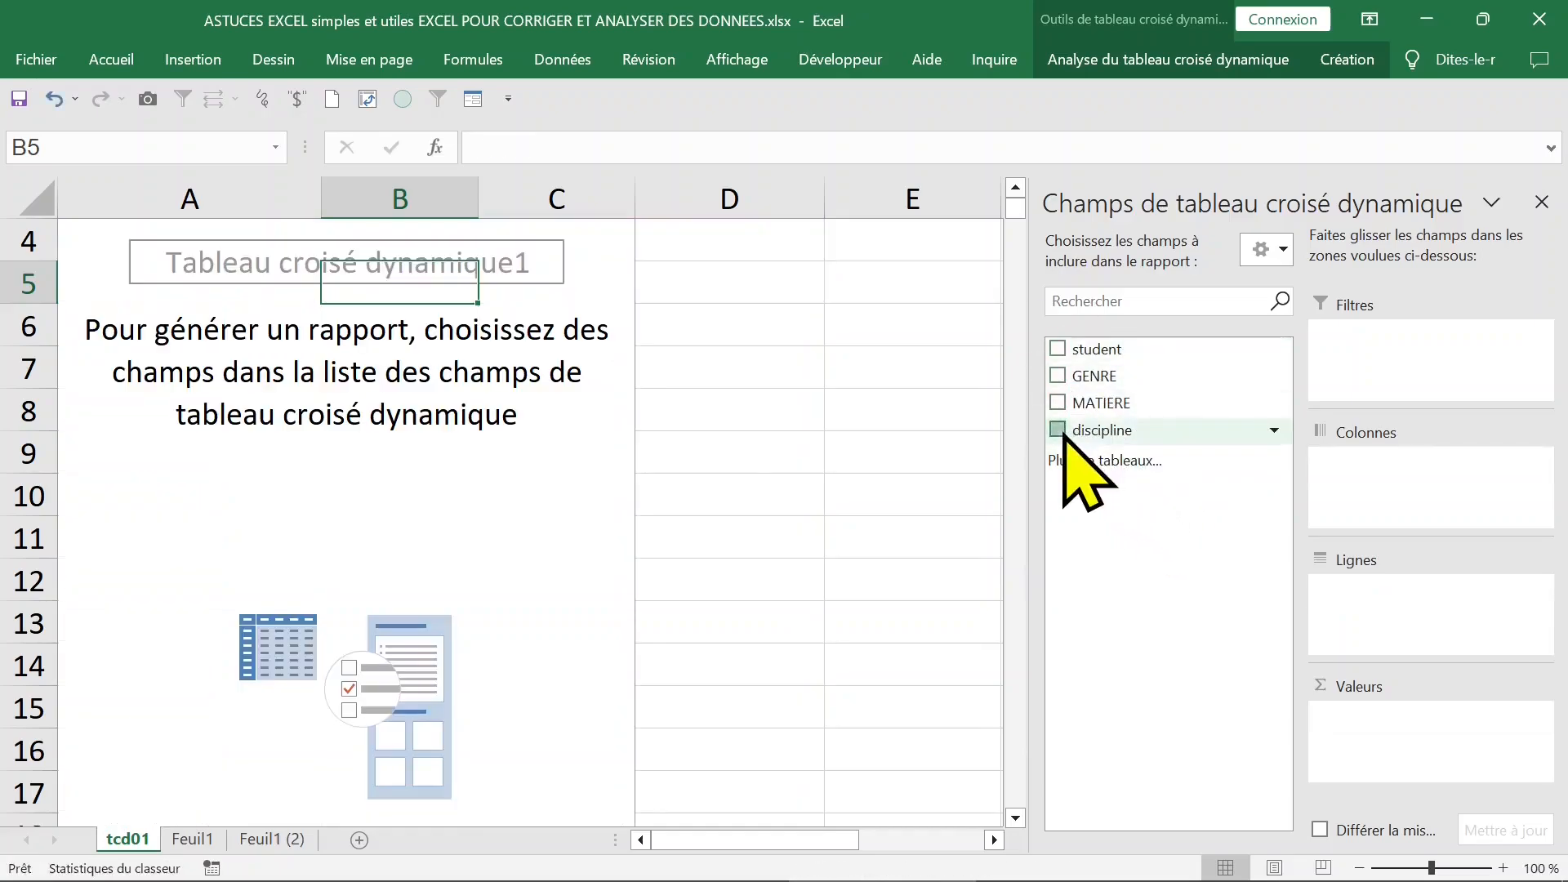
left_click_drag(1116, 433, 1384, 740)
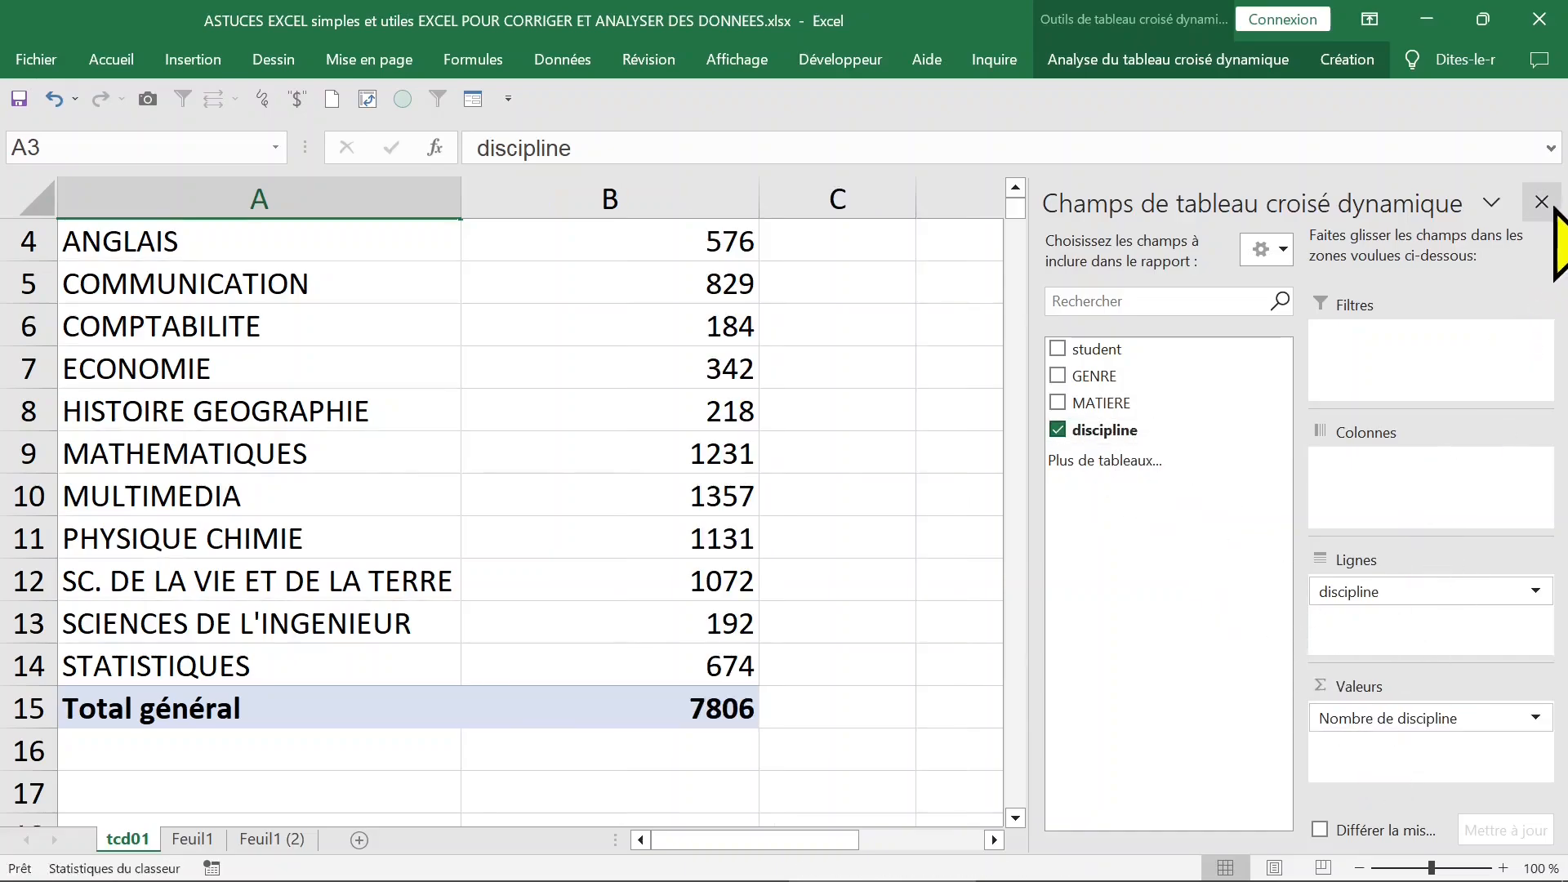
left_click(1548, 202)
scroll(771, 469, "up", 1)
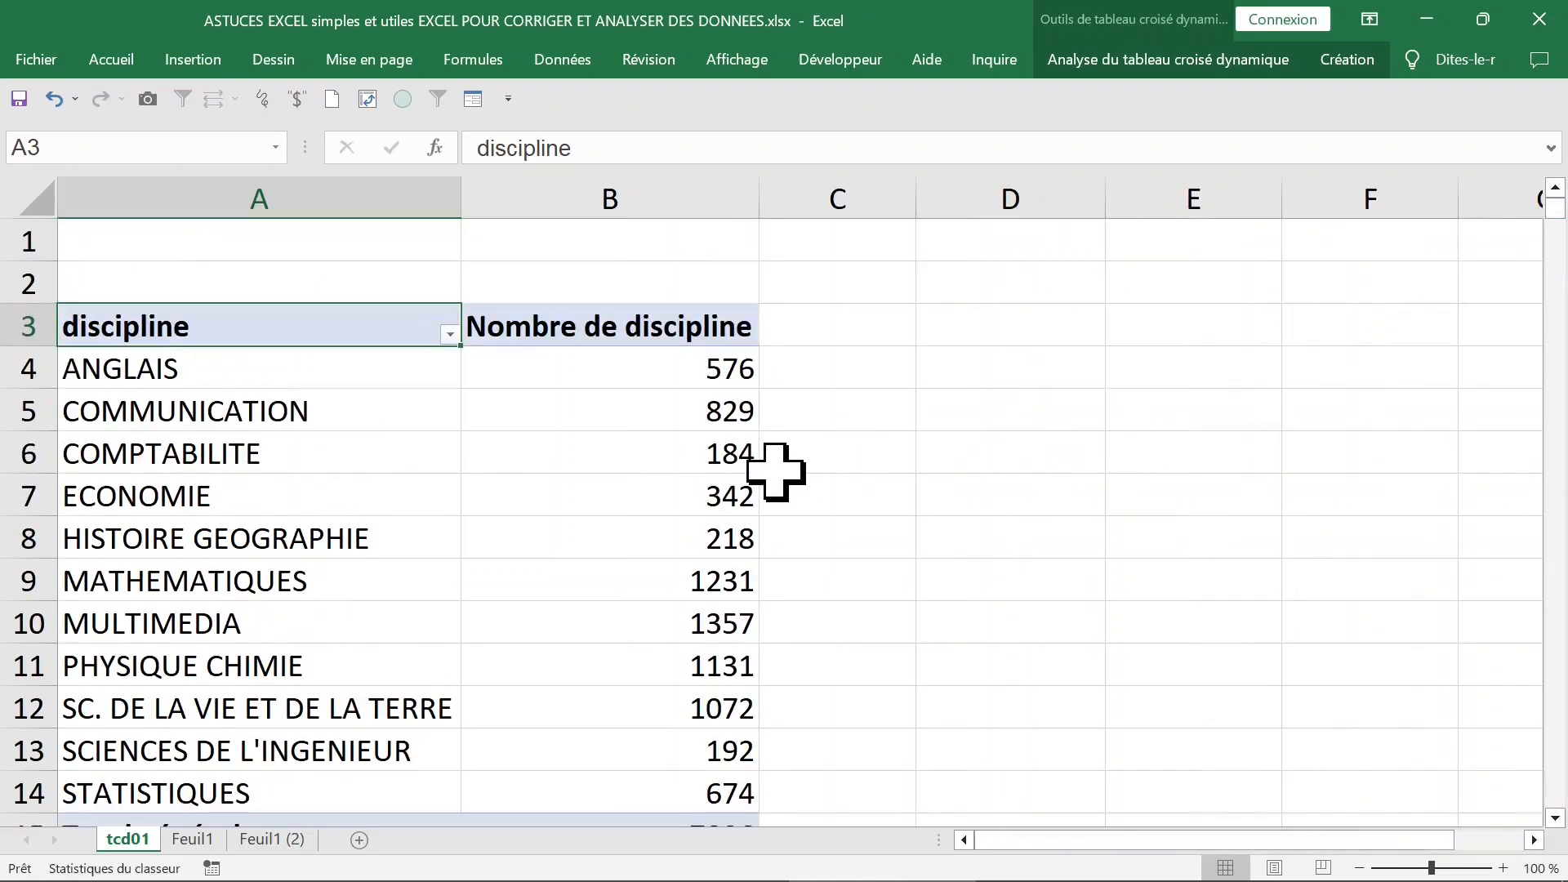
Step: Examine the counts per discipline in the pivot table and check them against the source data in Feuil1
left_click(634, 377)
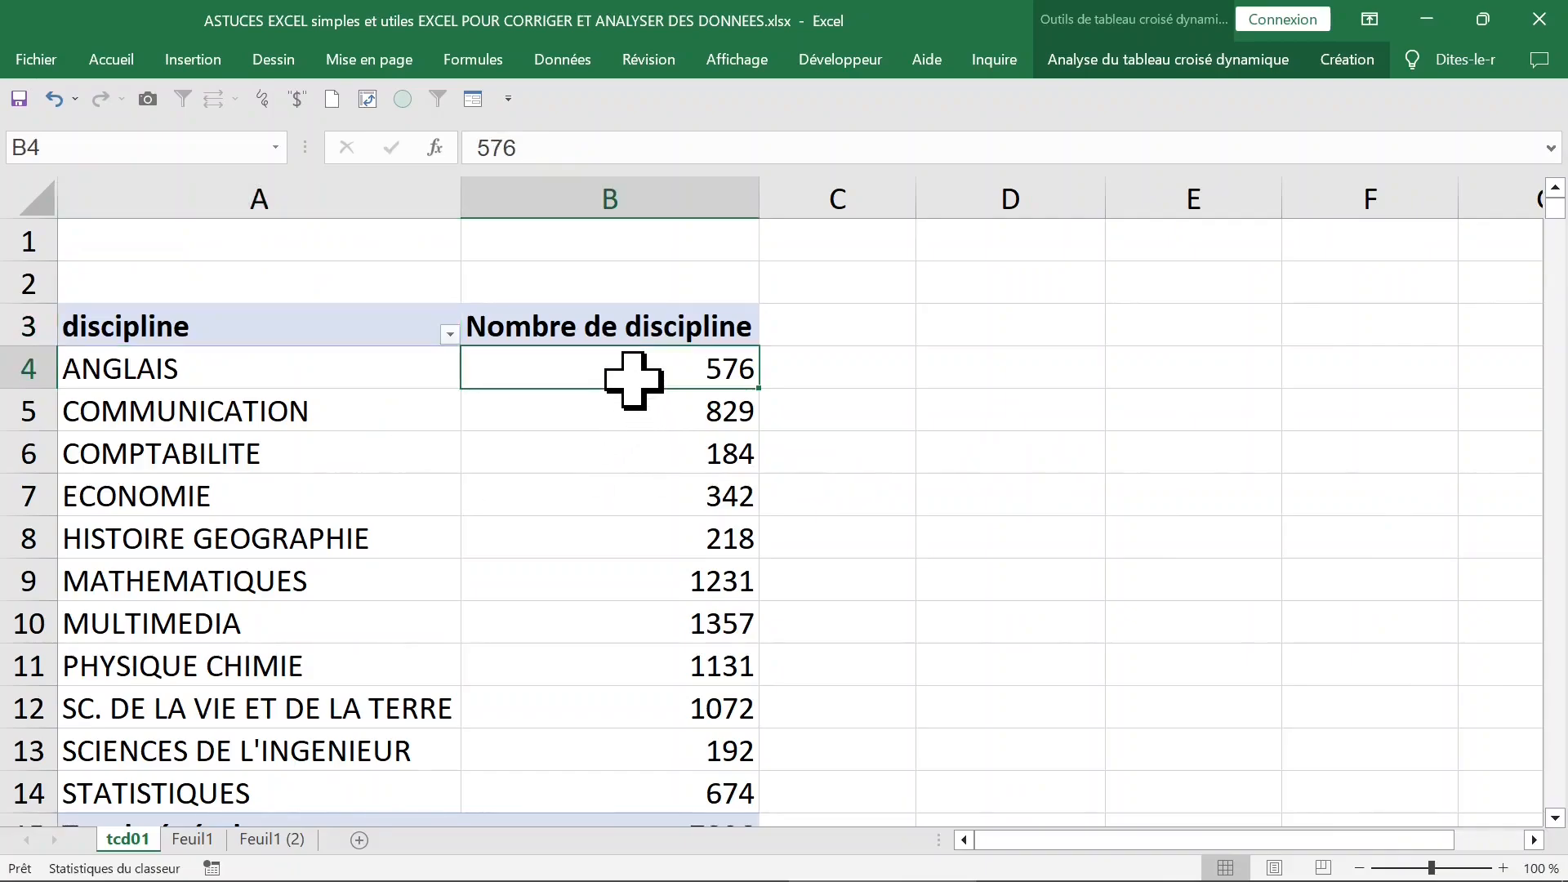
left_click(637, 539)
left_click(586, 405)
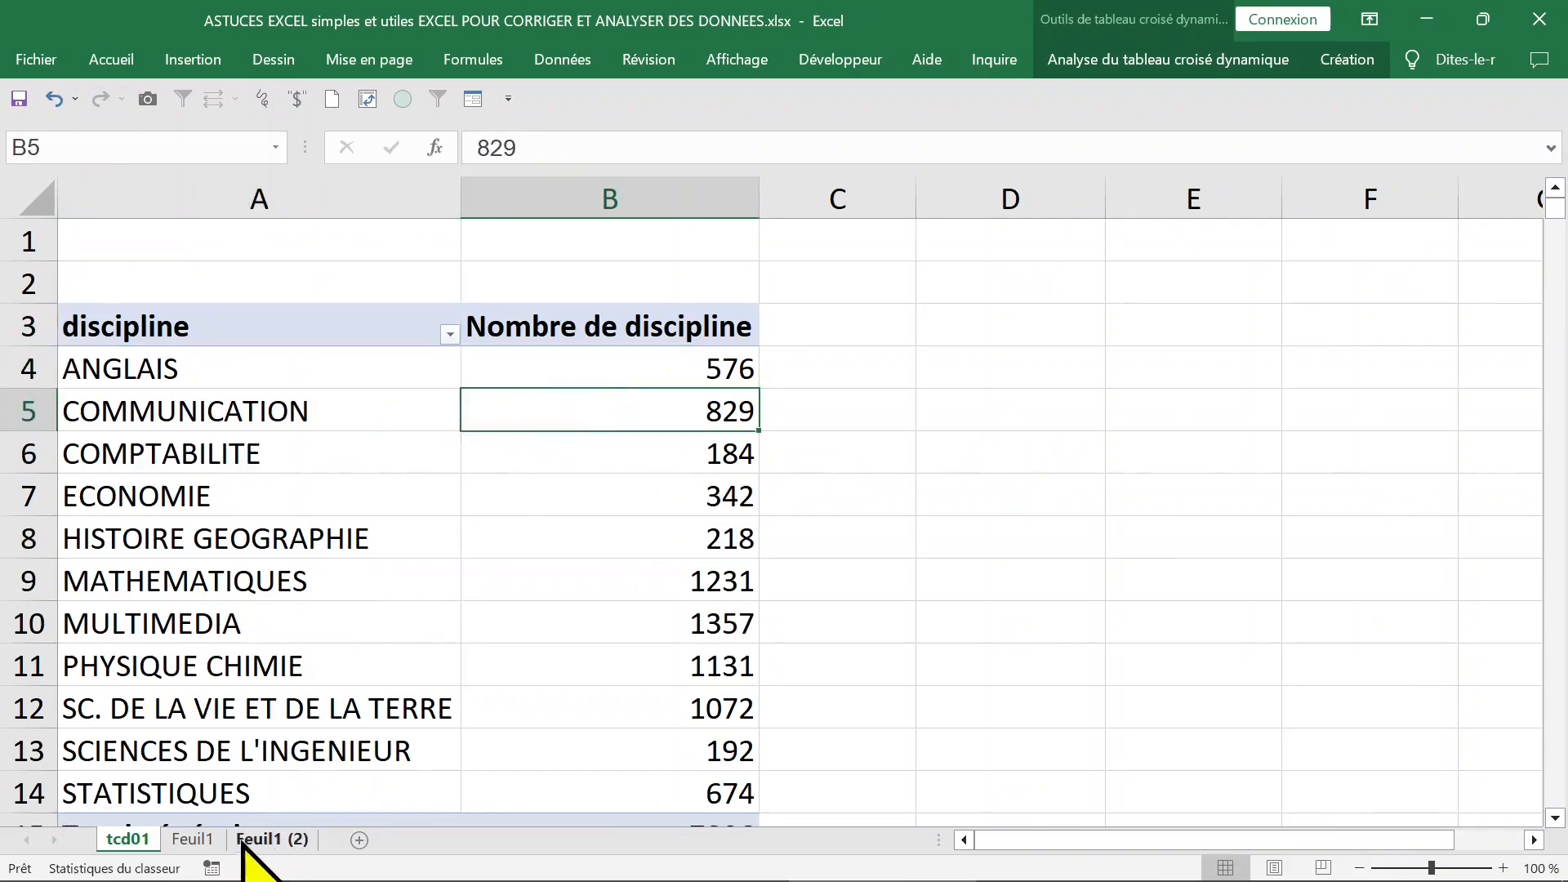
left_click(196, 841)
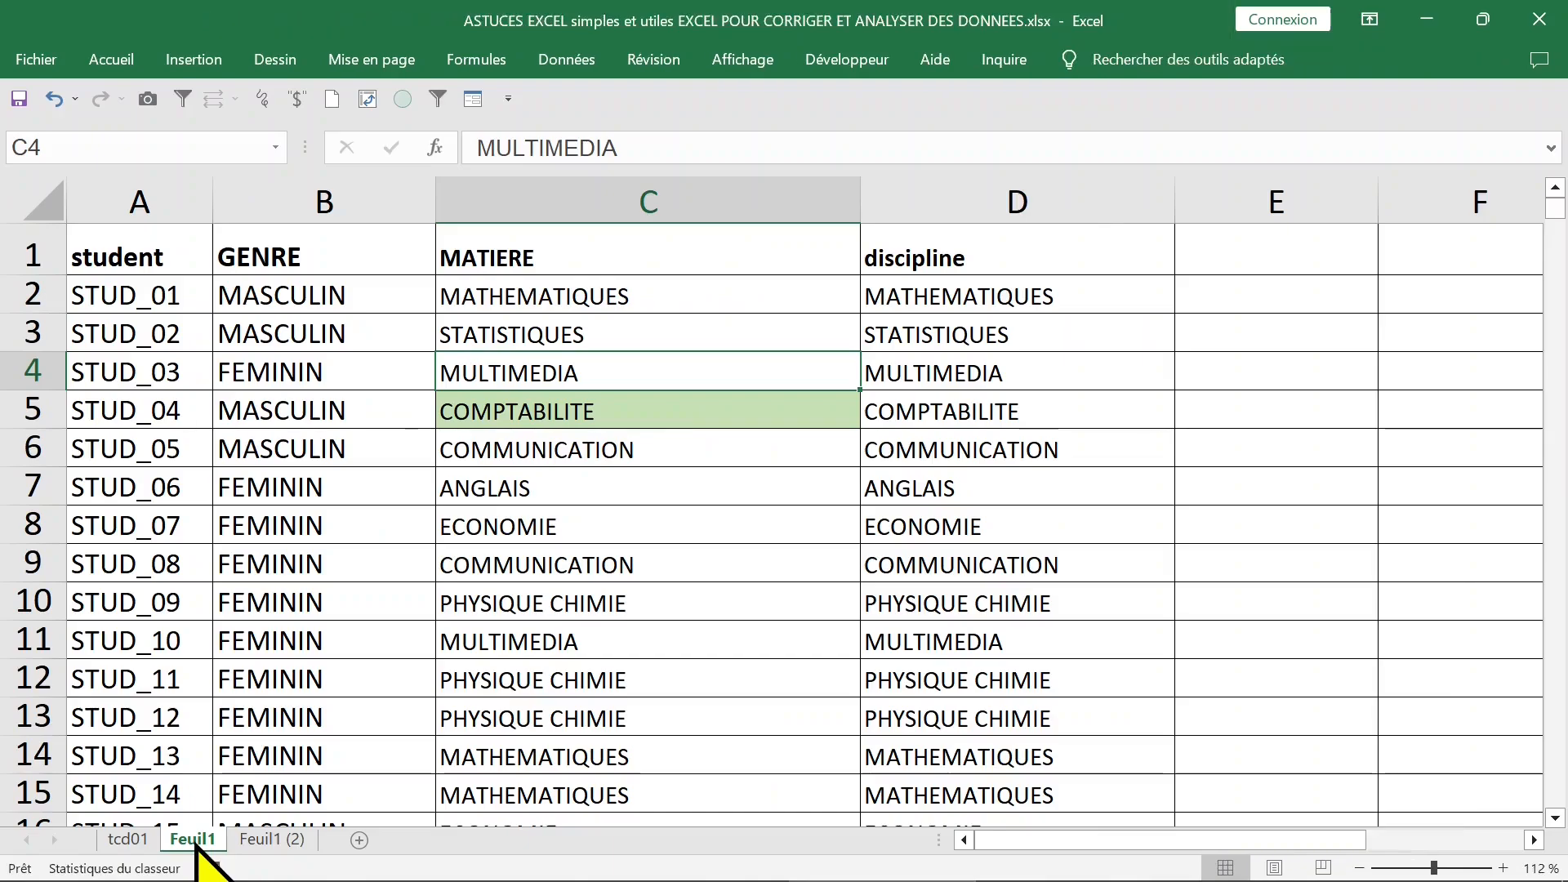
left_click(144, 843)
left_click_drag(615, 373, 602, 746)
left_click(605, 571)
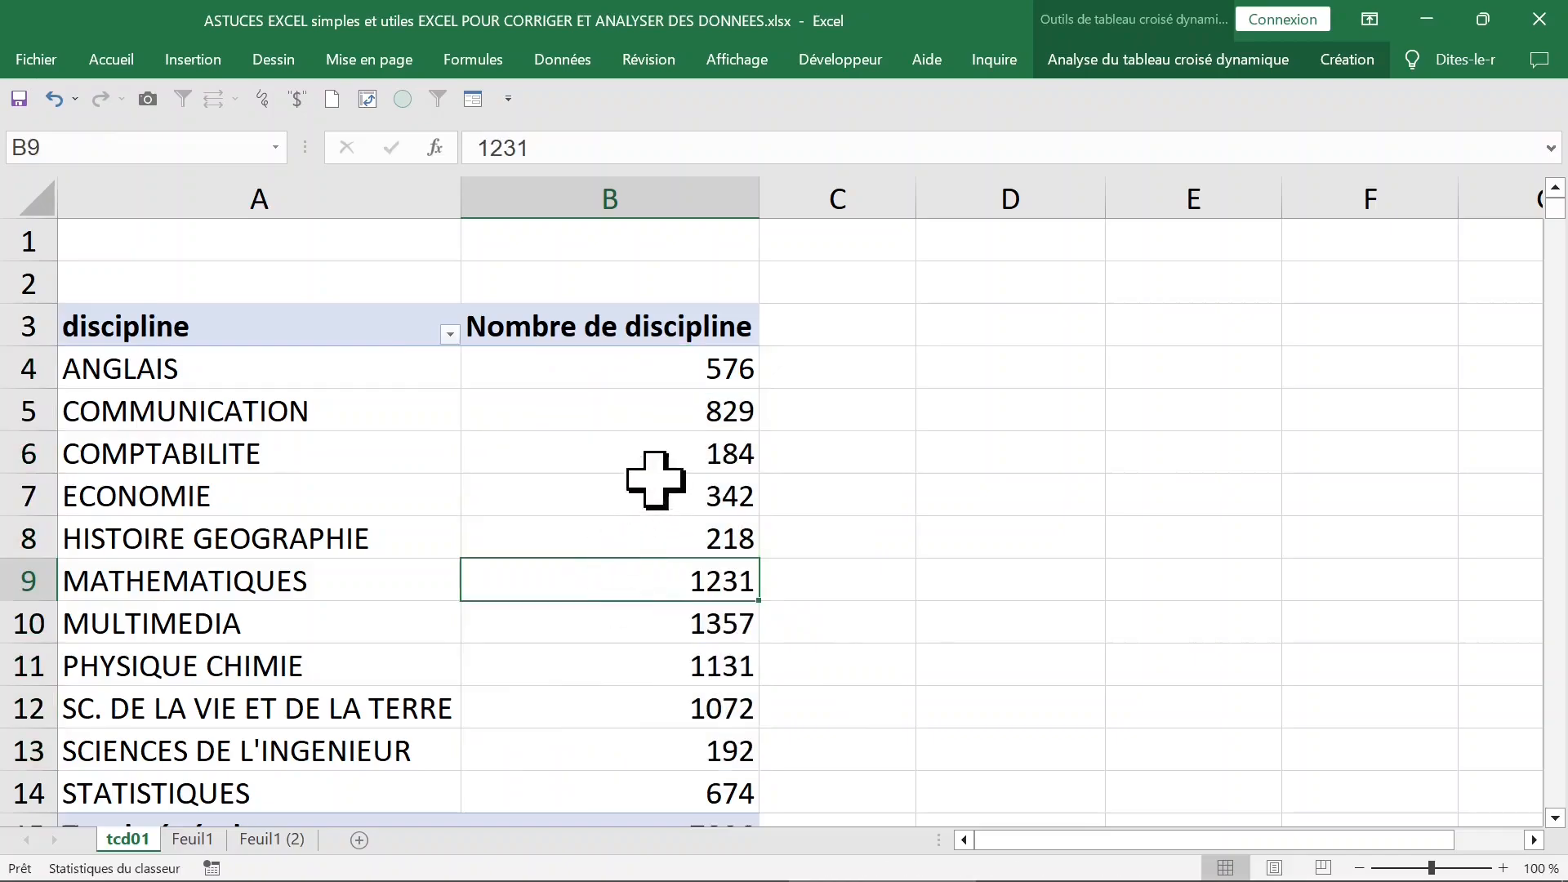
Step: Sort the discipline counts in the pivot table from smallest to largest
left_click(602, 406)
right_click(581, 421)
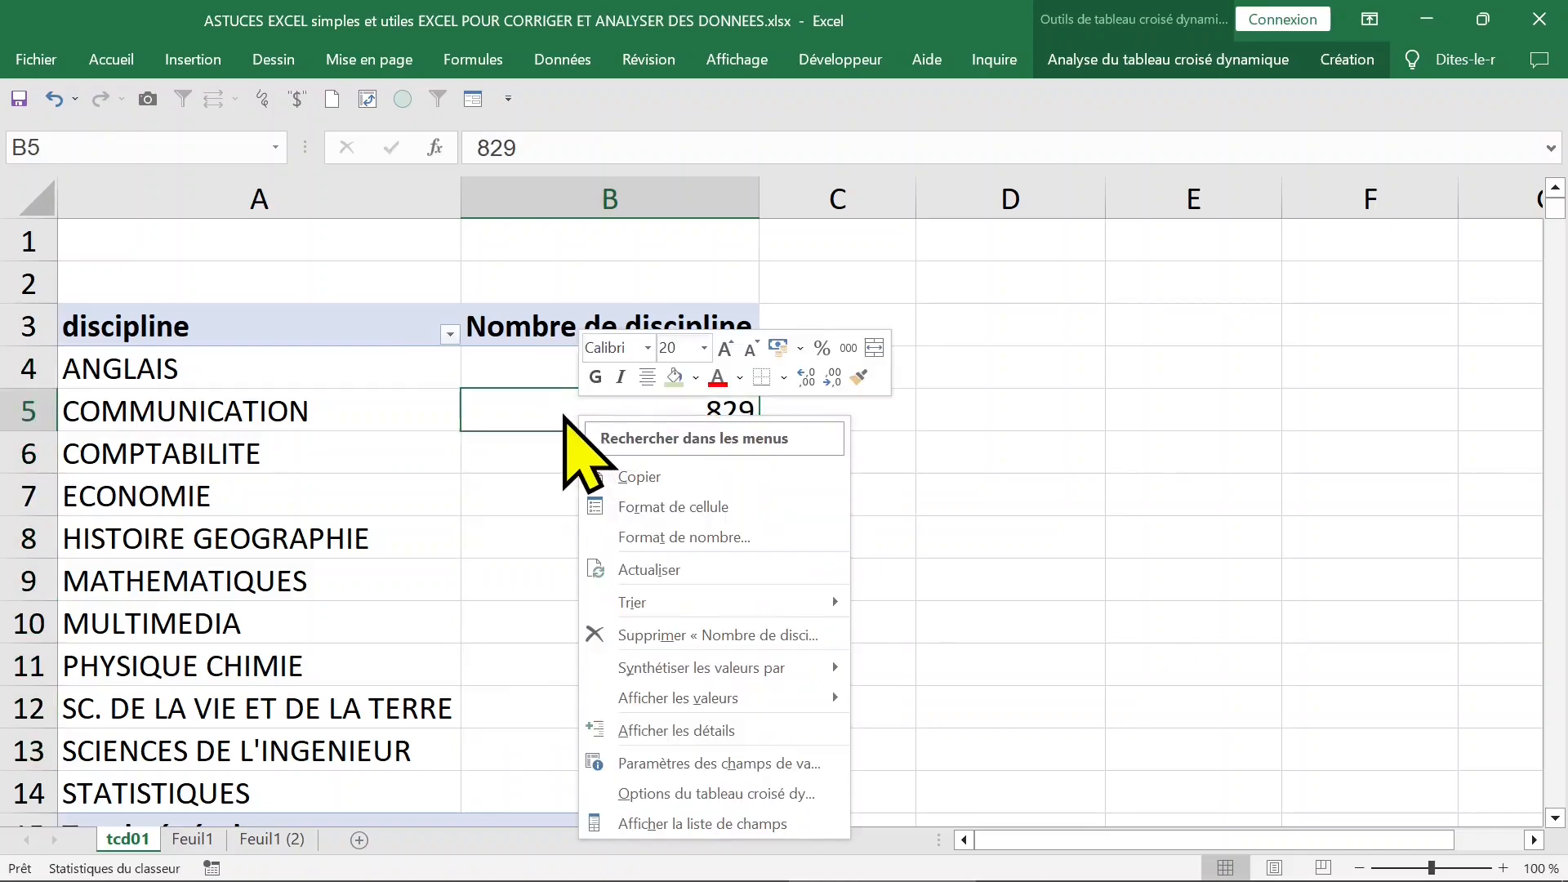
mouse_move(629, 602)
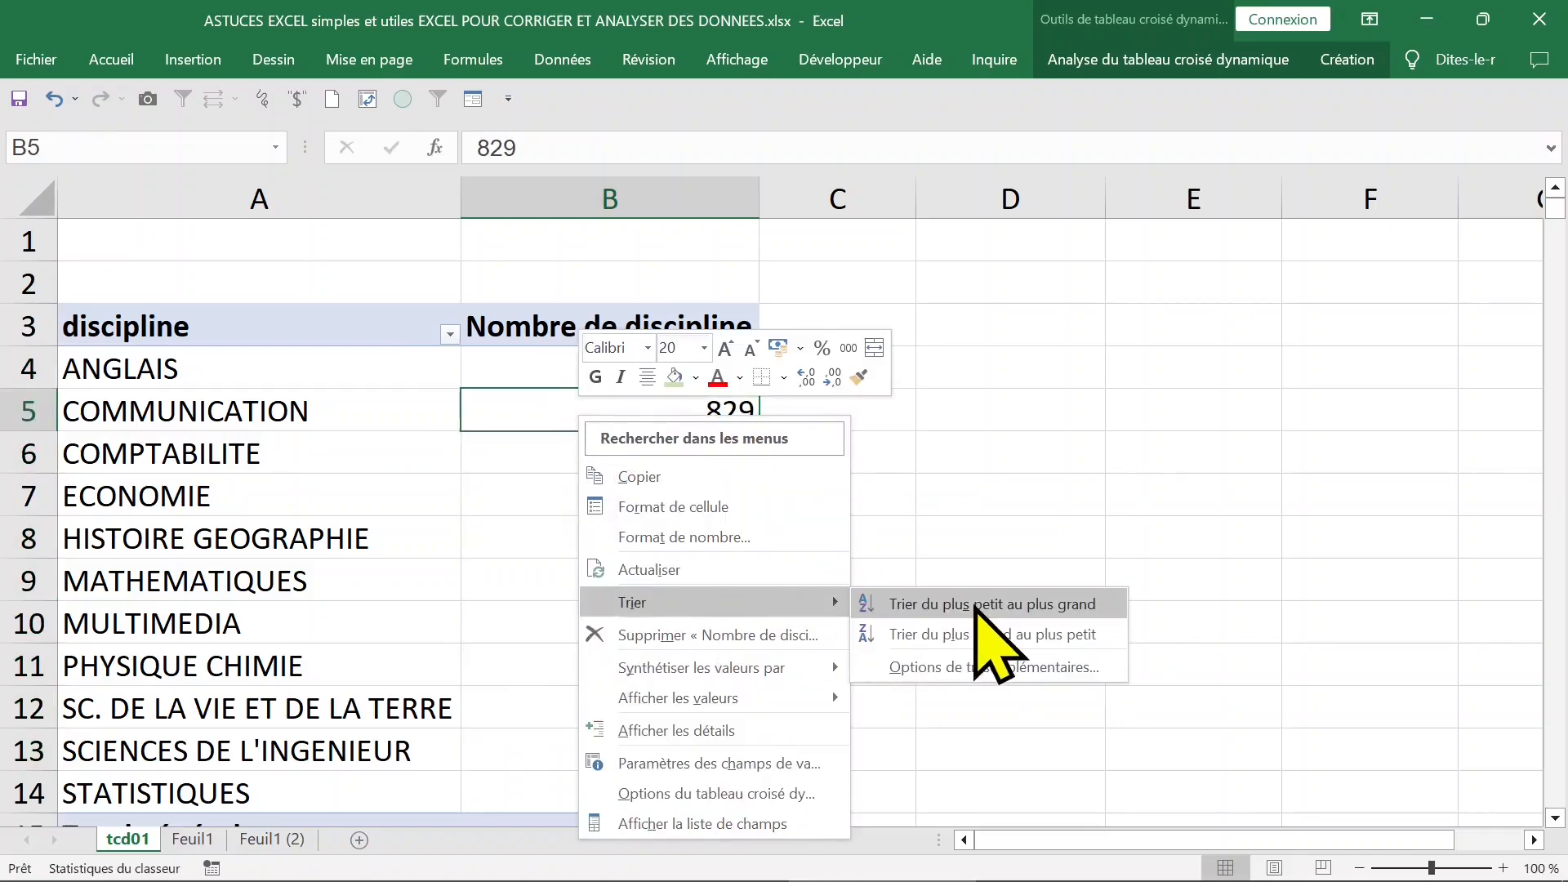
left_click(898, 604)
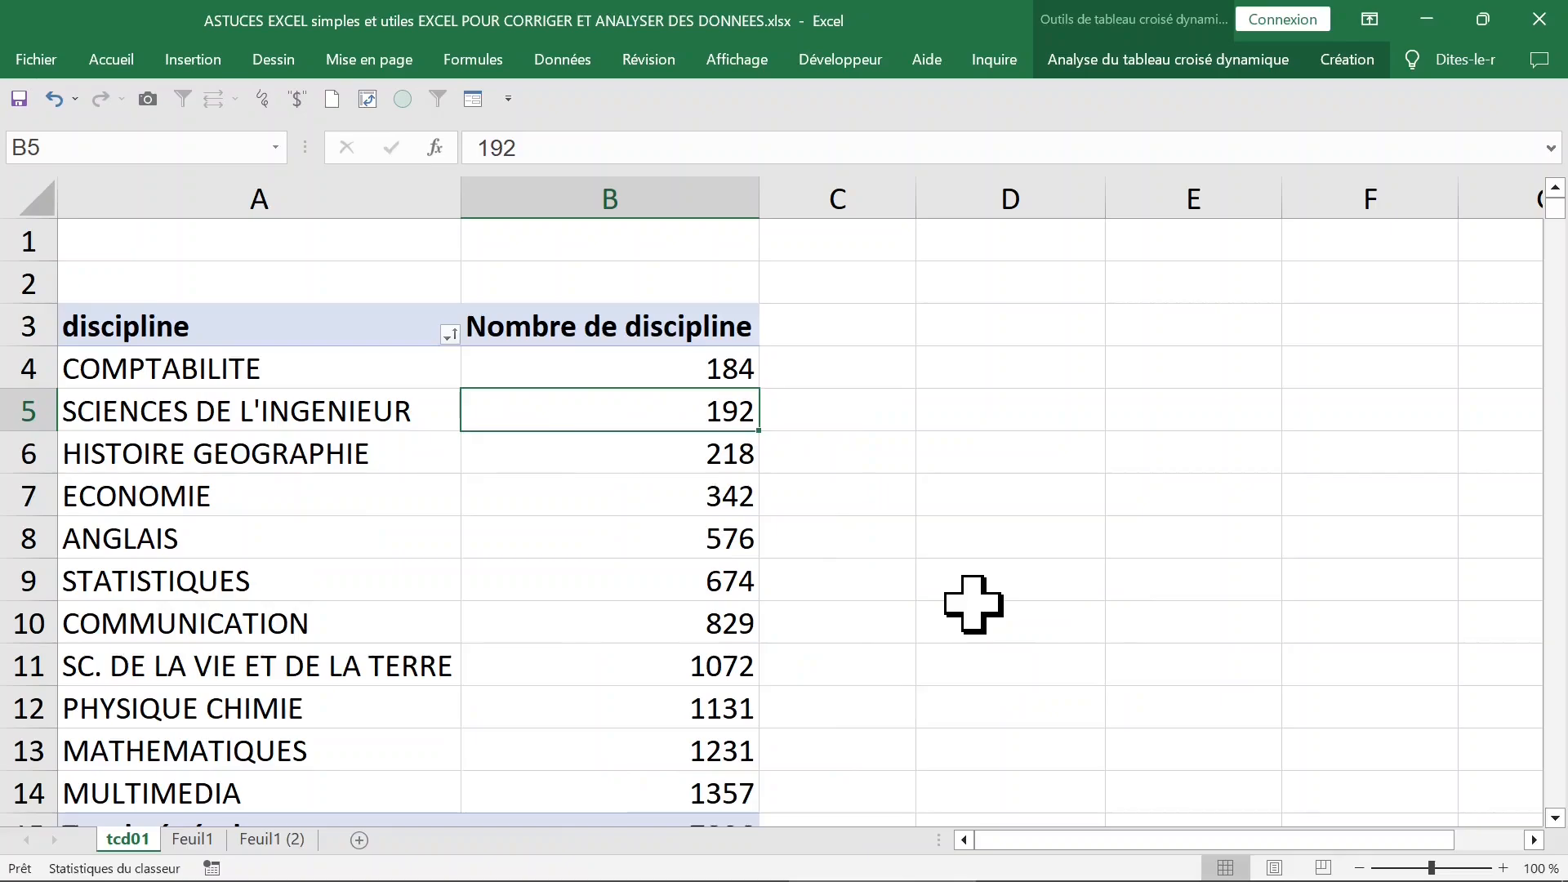
Step: Sort the discipline counts in the pivot table from largest to smallest
left_click(602, 360)
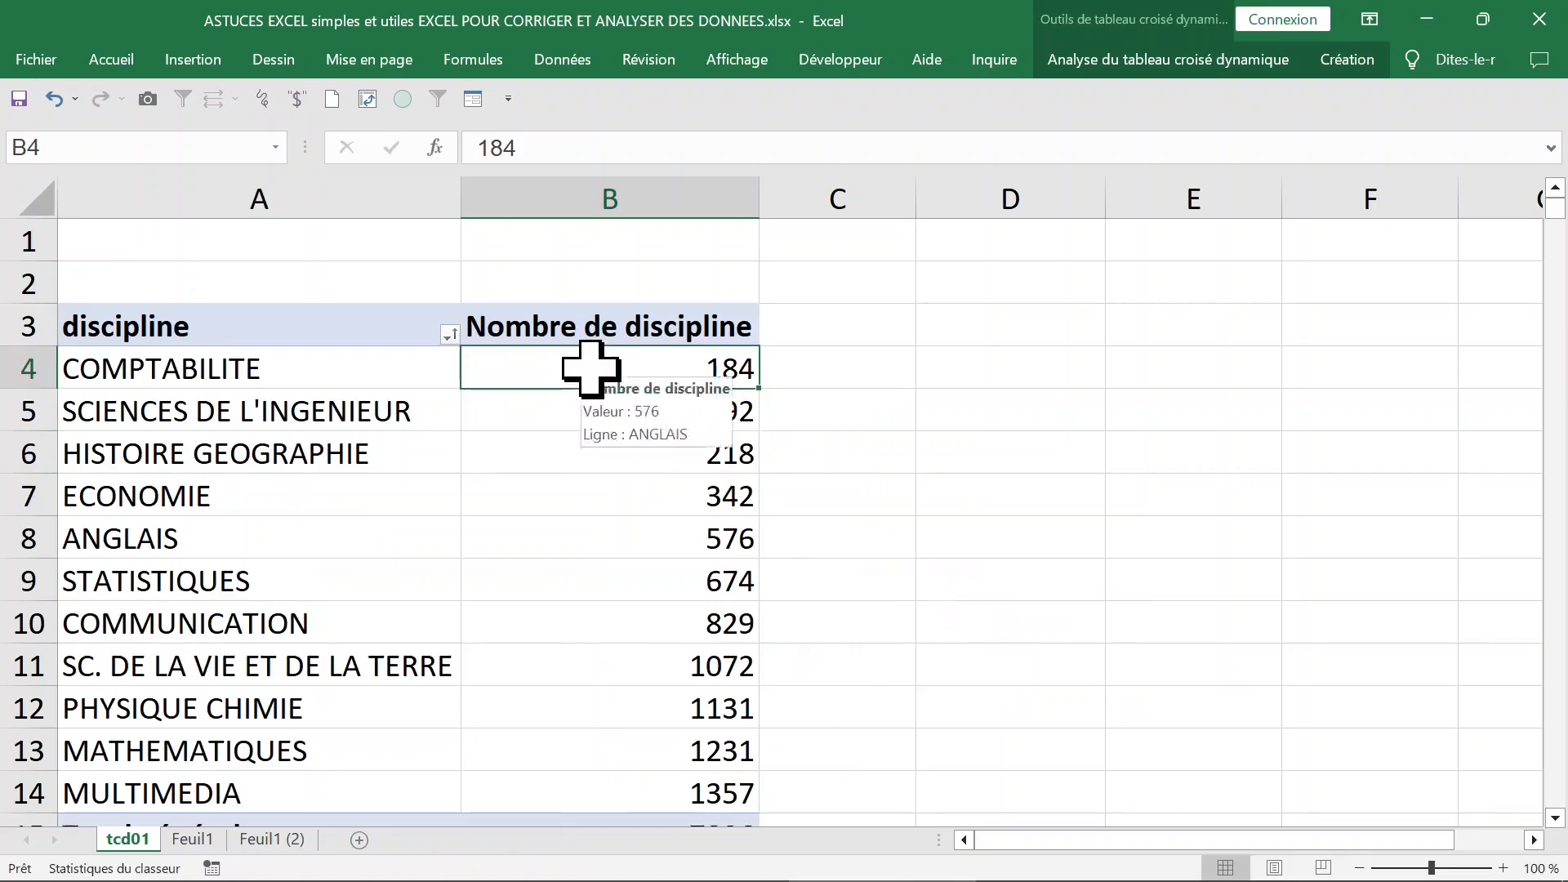
right_click(594, 372)
mouse_move(666, 547)
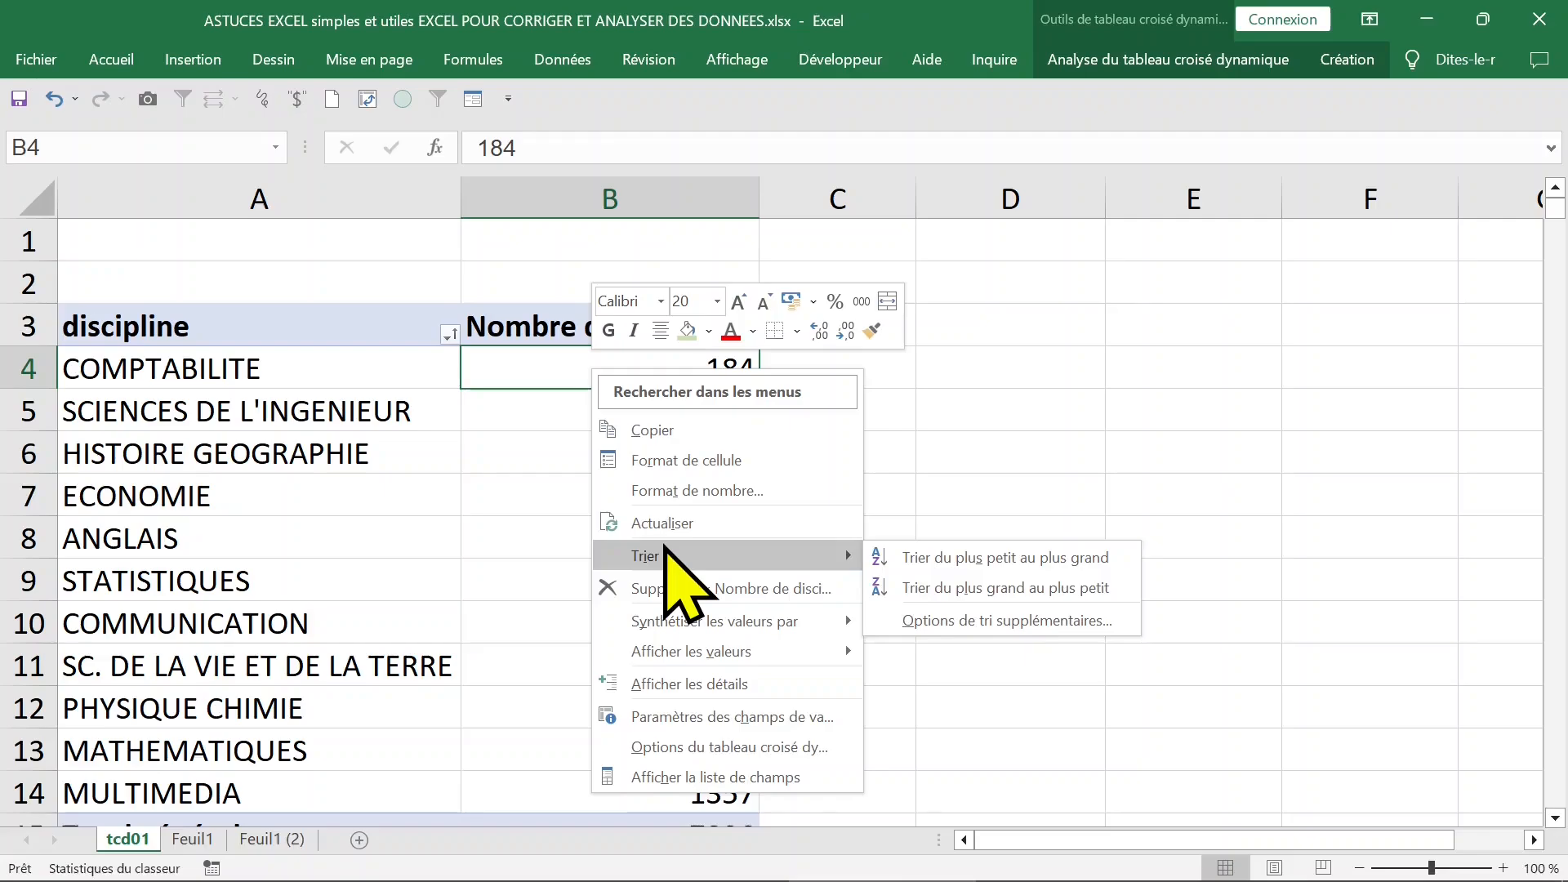
left_click(961, 590)
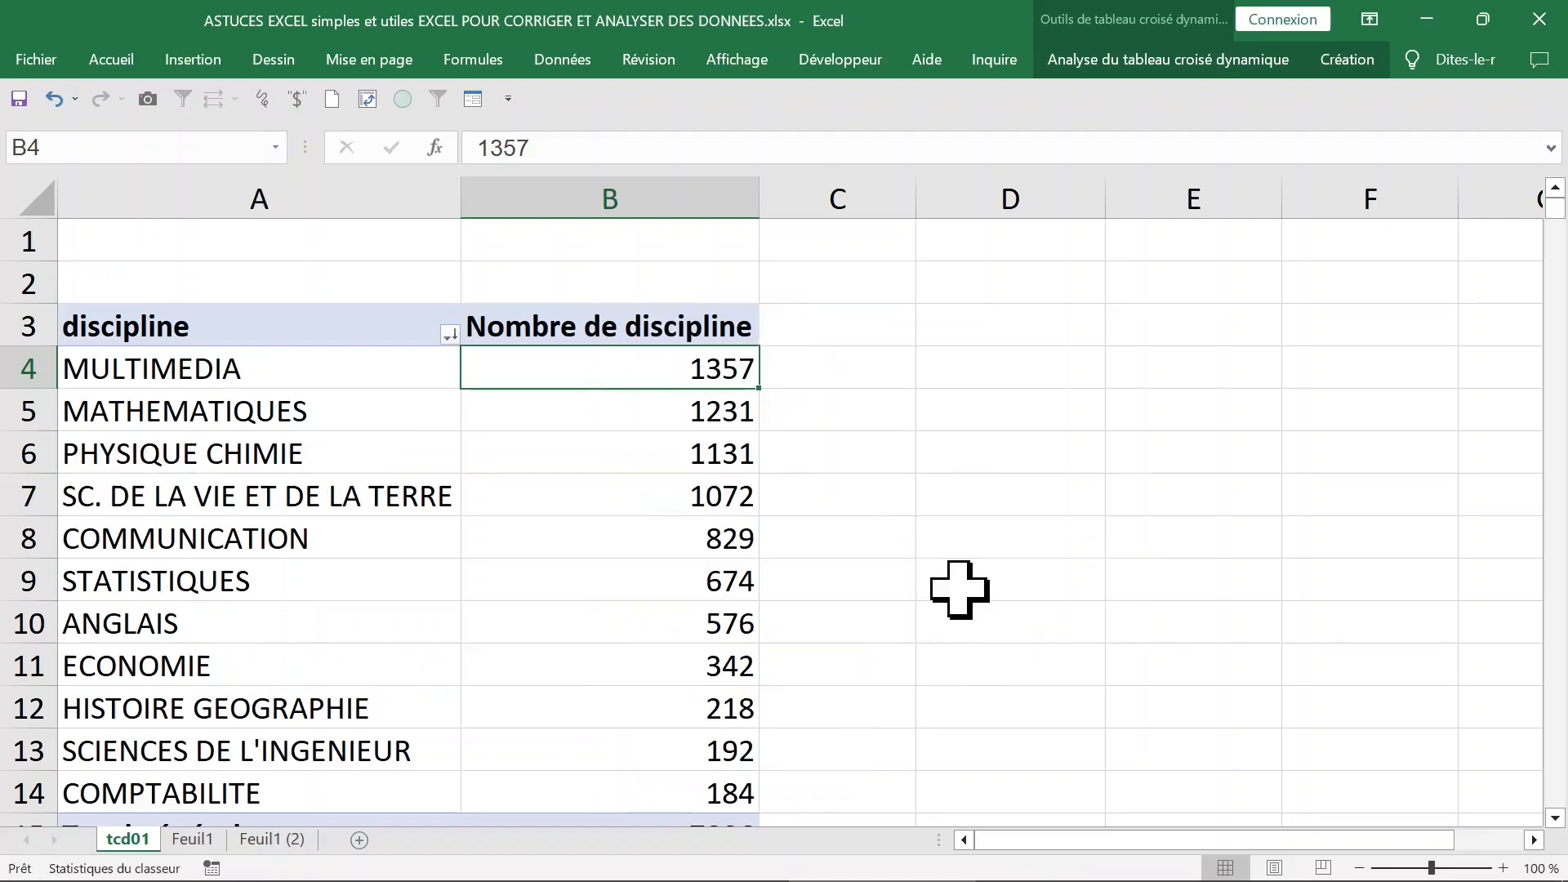
left_click(630, 462)
left_click_drag(616, 375, 614, 726)
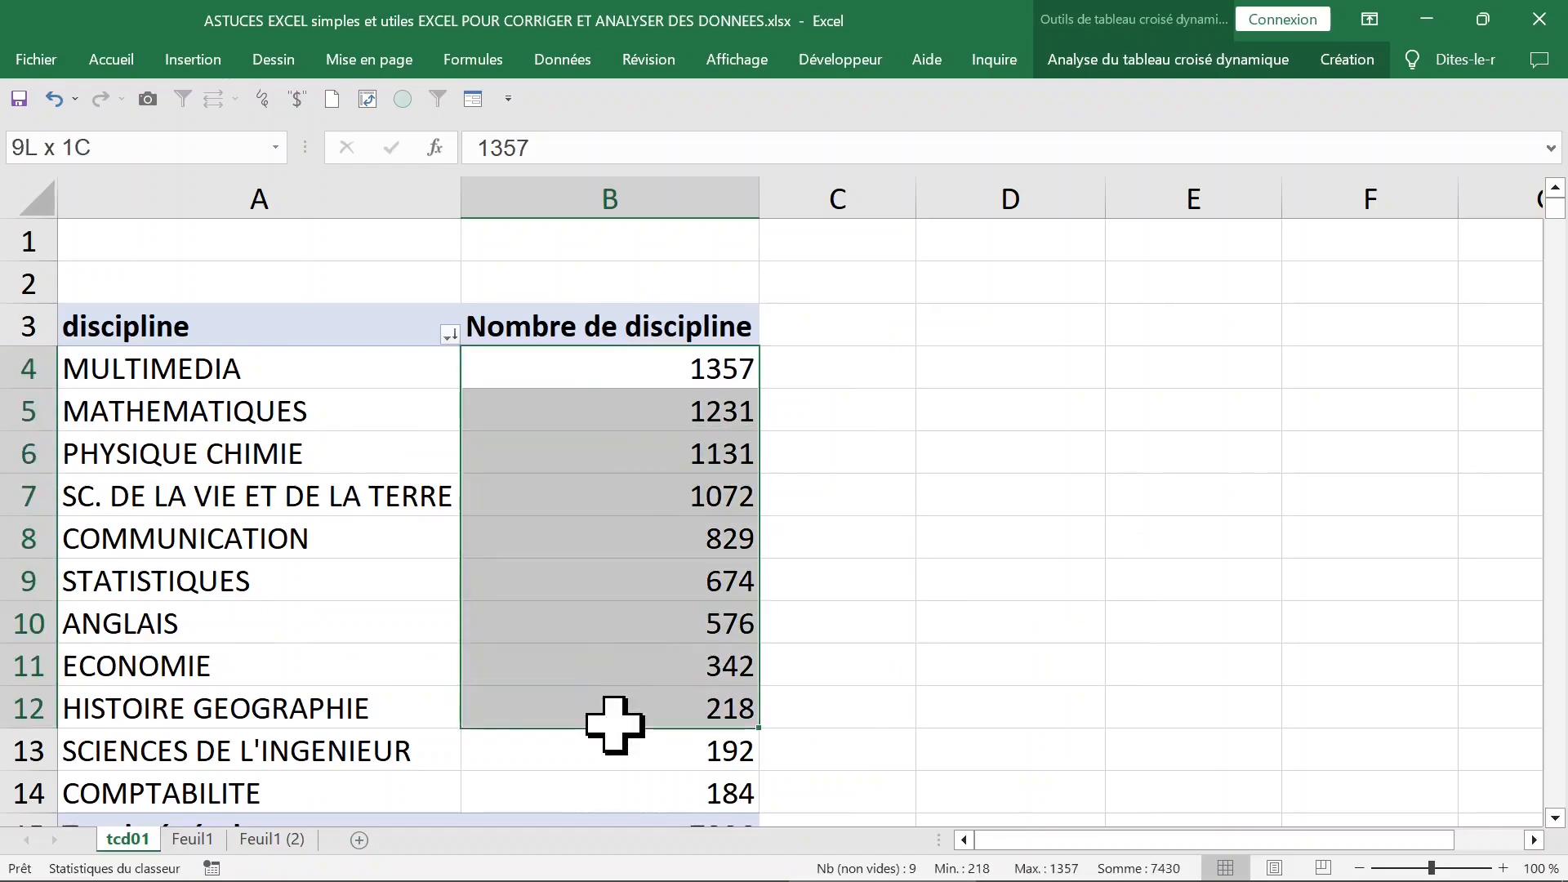
left_click(623, 488)
left_click(907, 382)
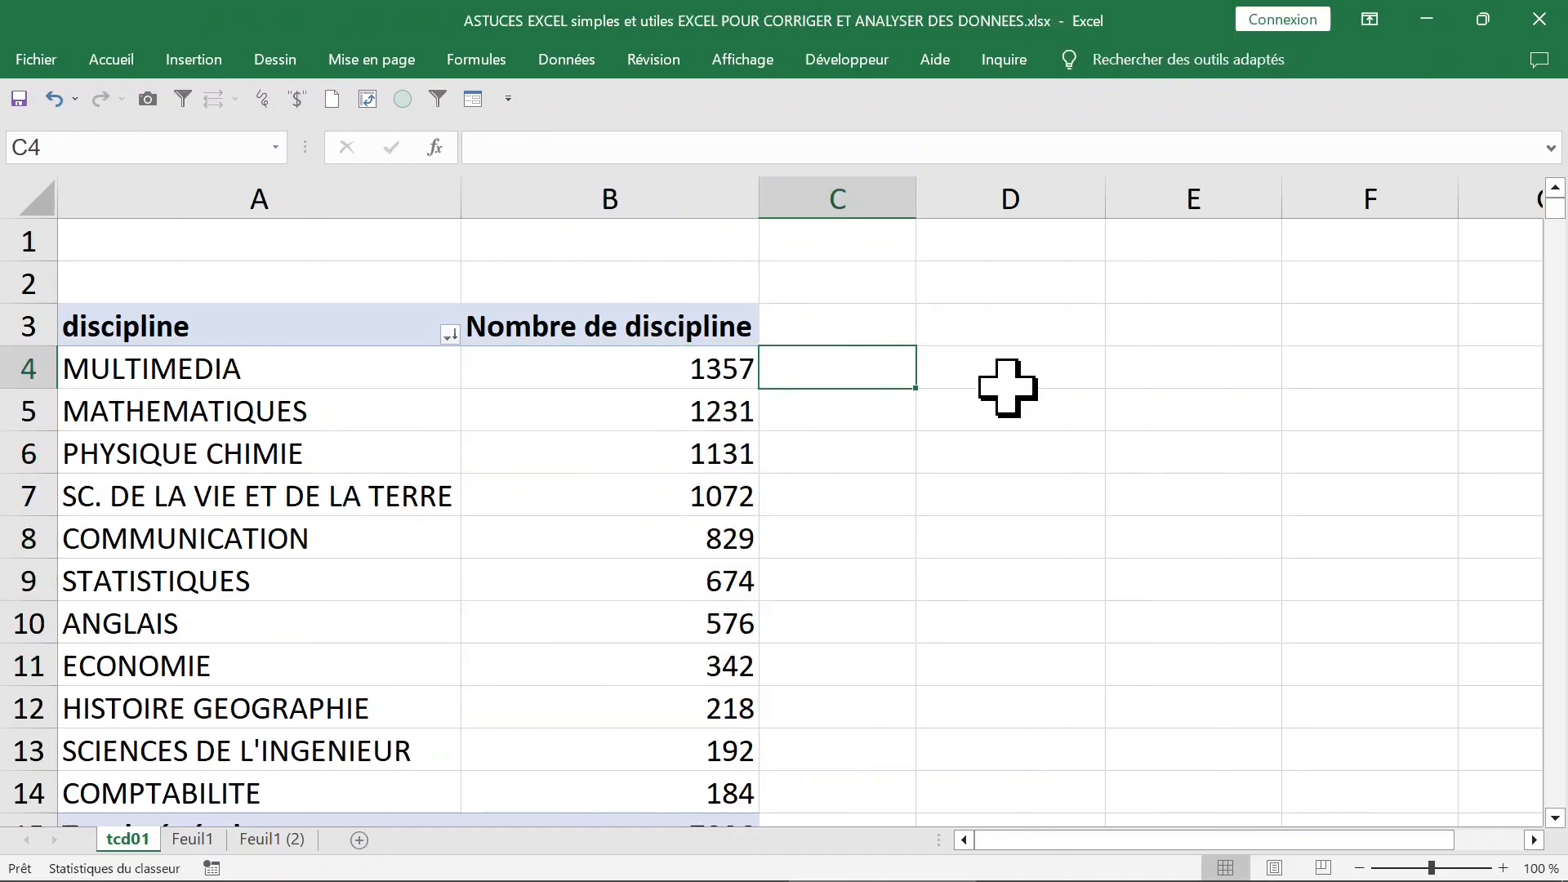
type("=")
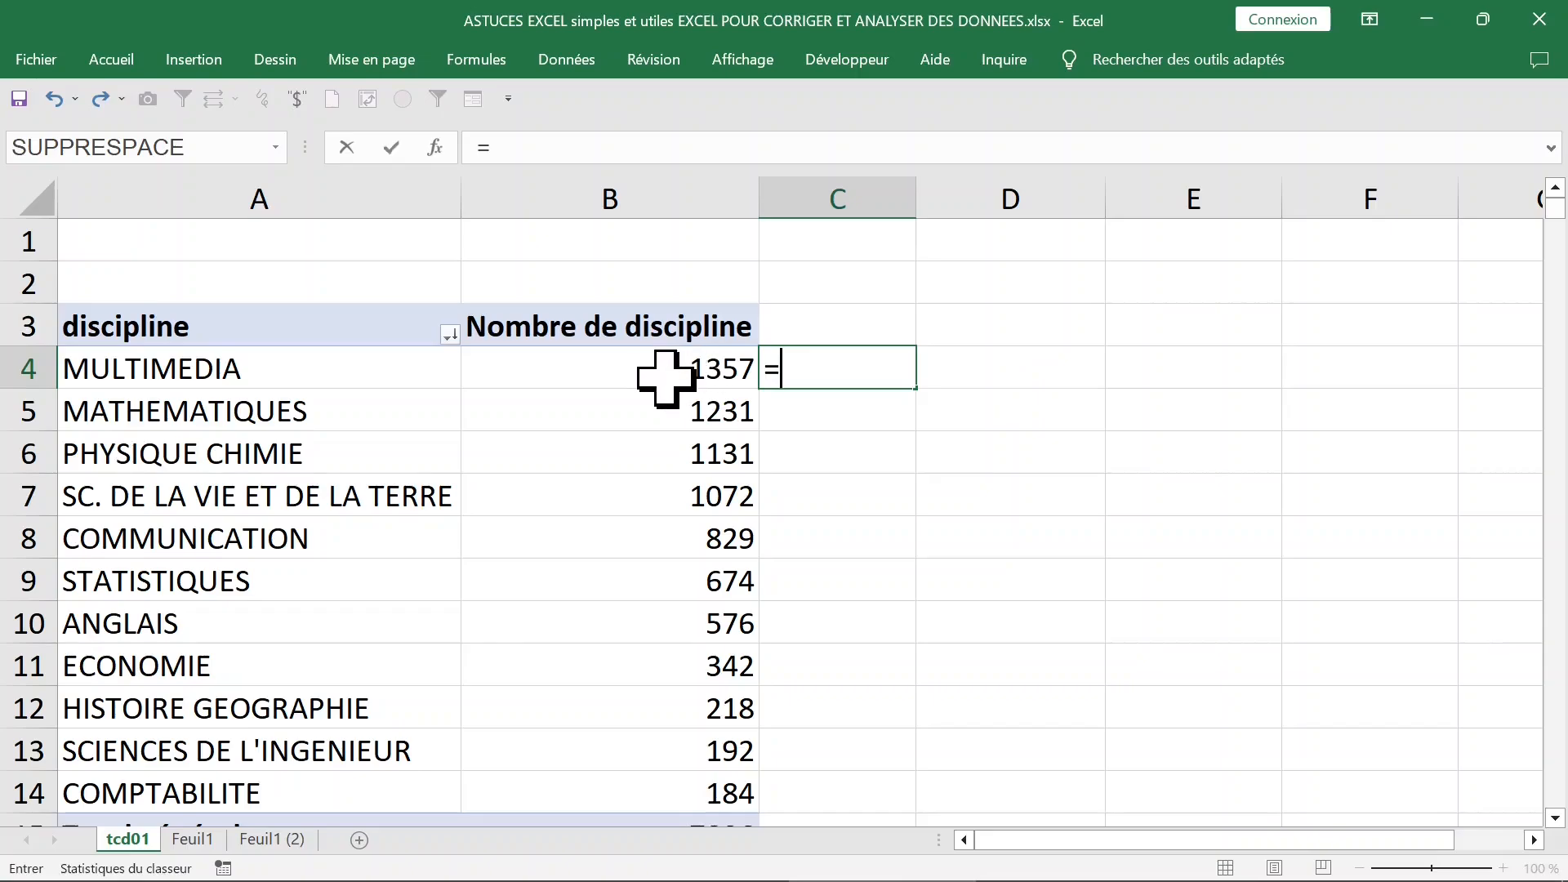
scroll(700, 490, "down", 2)
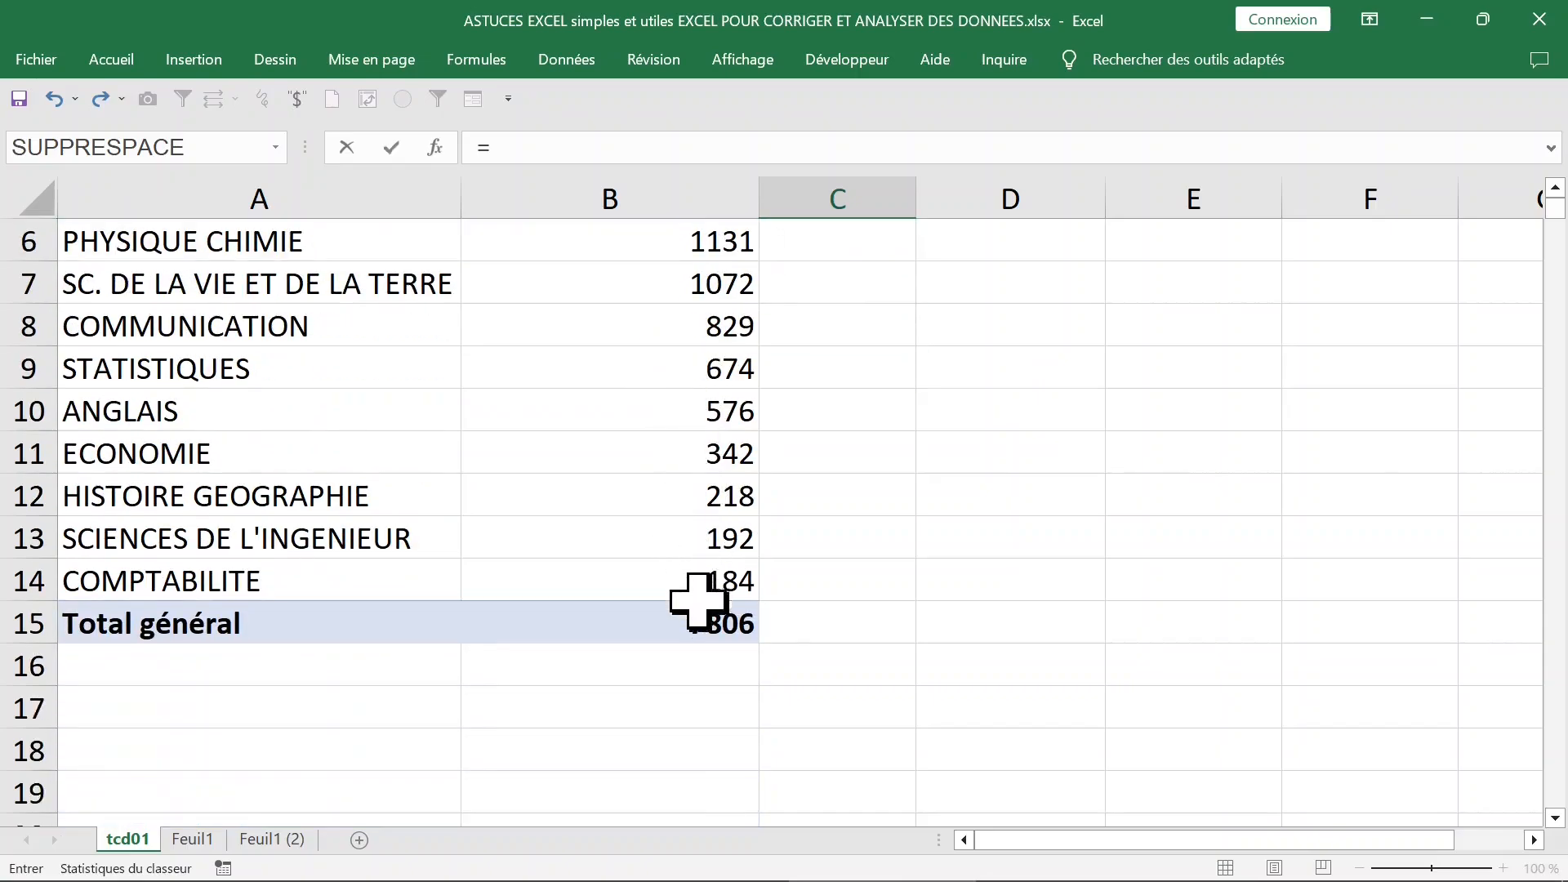
key("Escape")
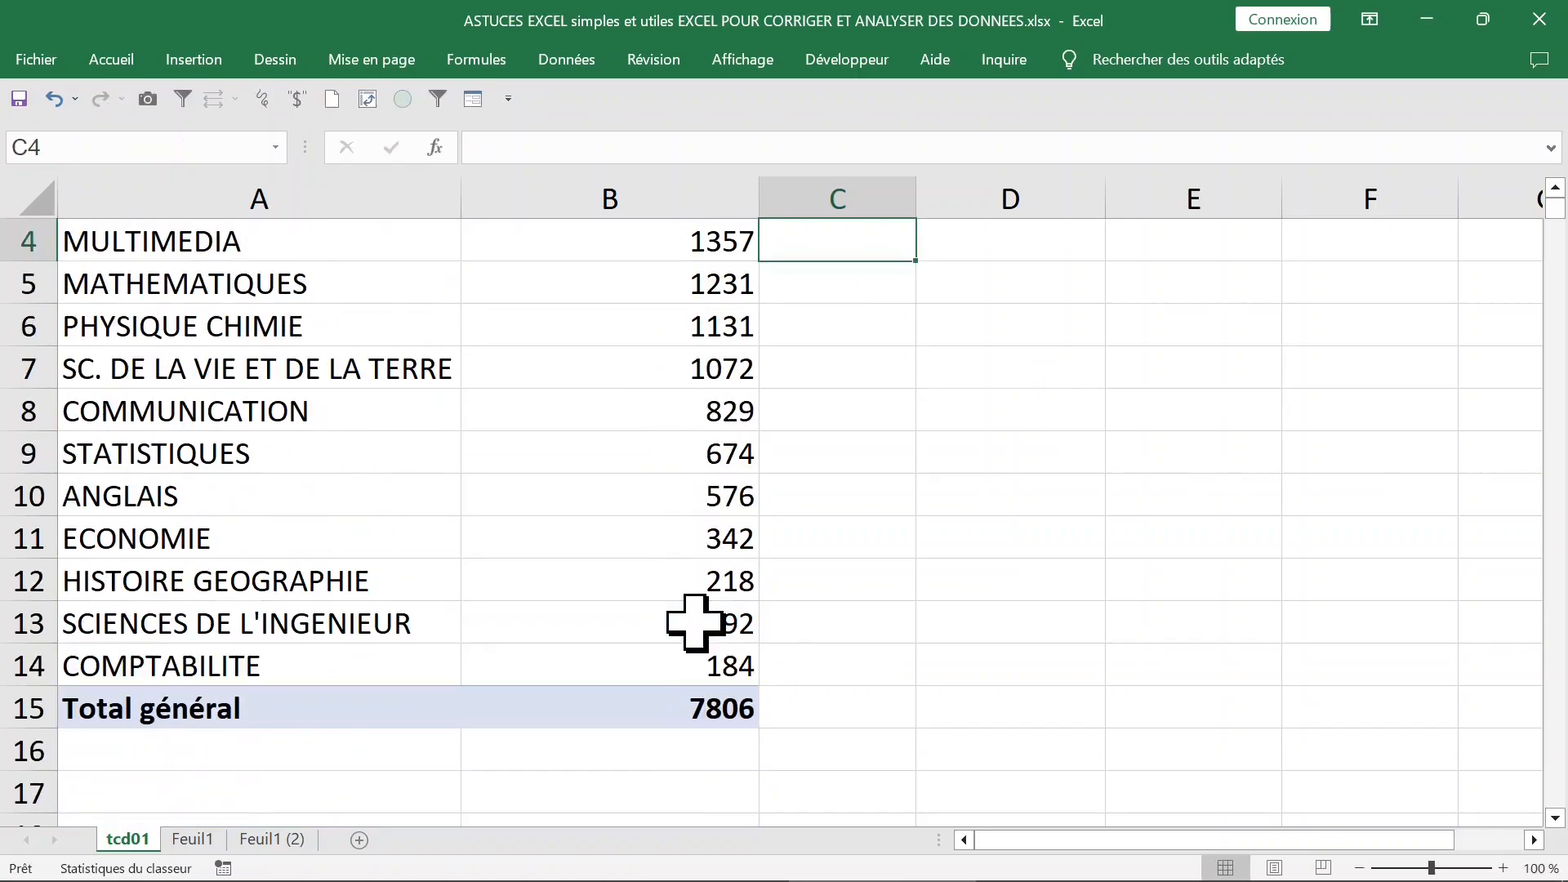
scroll(752, 560, "up", 1)
Step: Show the pivot table's field list and add the discipline field to the values area a second time
left_click(666, 495)
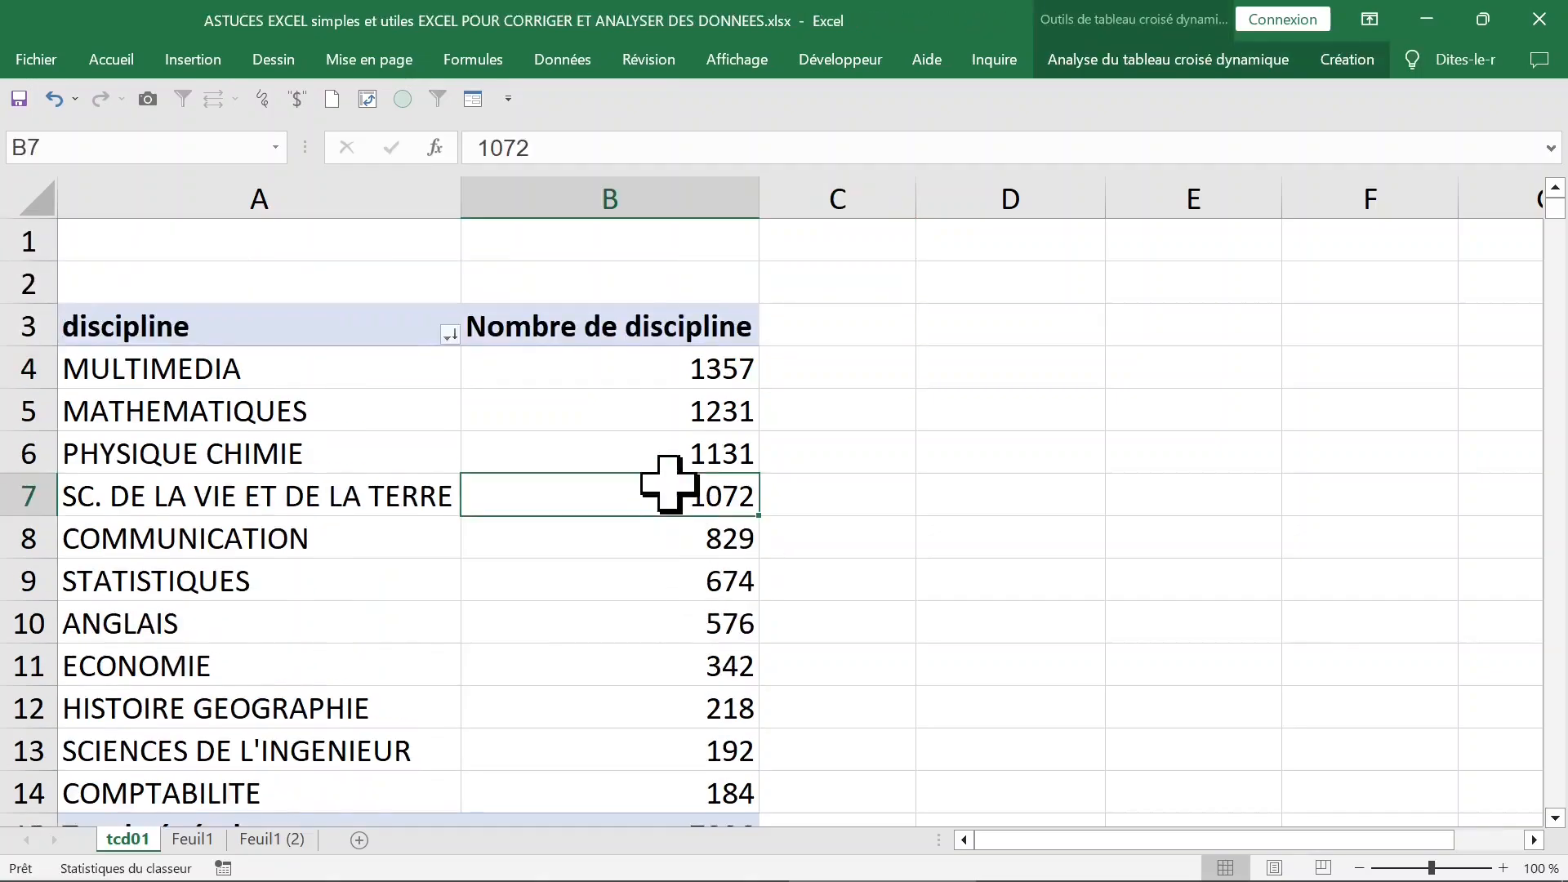
left_click(588, 437)
left_click(582, 405)
right_click(579, 415)
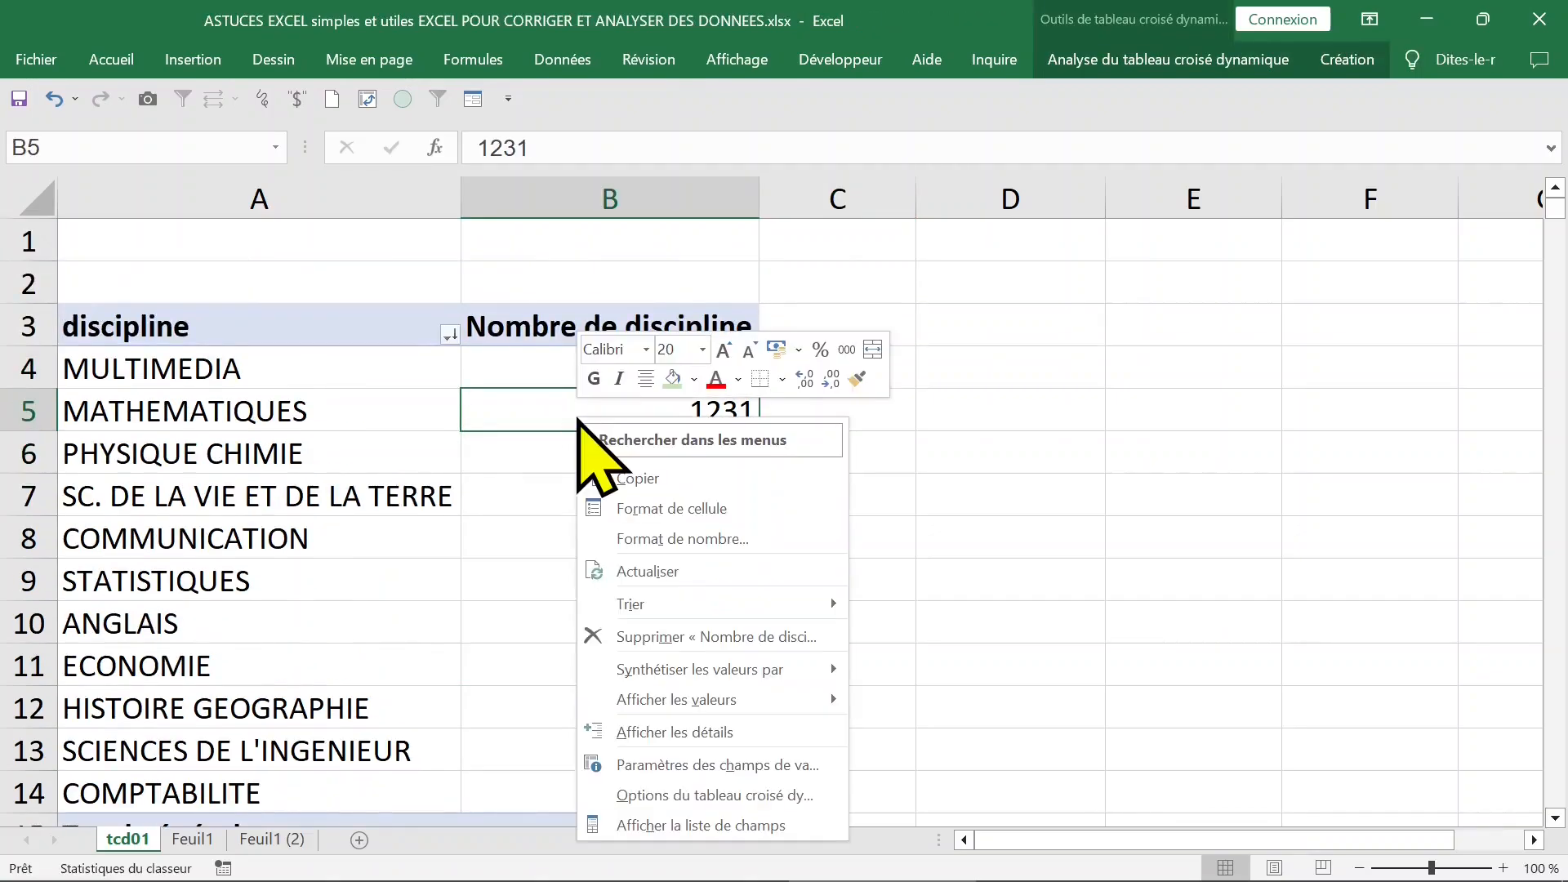
left_click(680, 825)
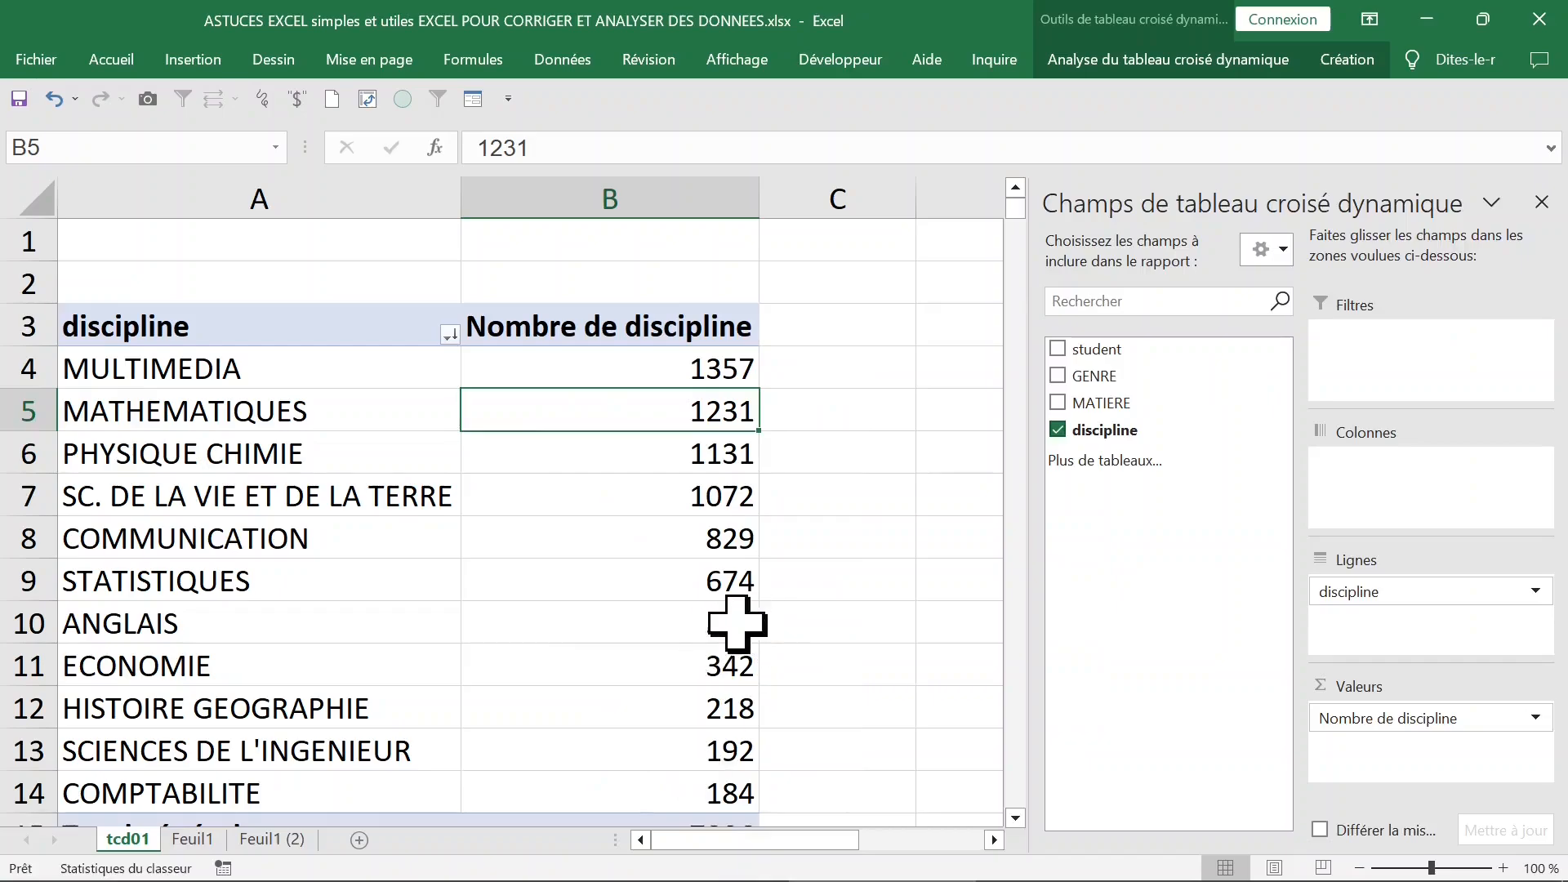
left_click_drag(1099, 429, 1132, 433)
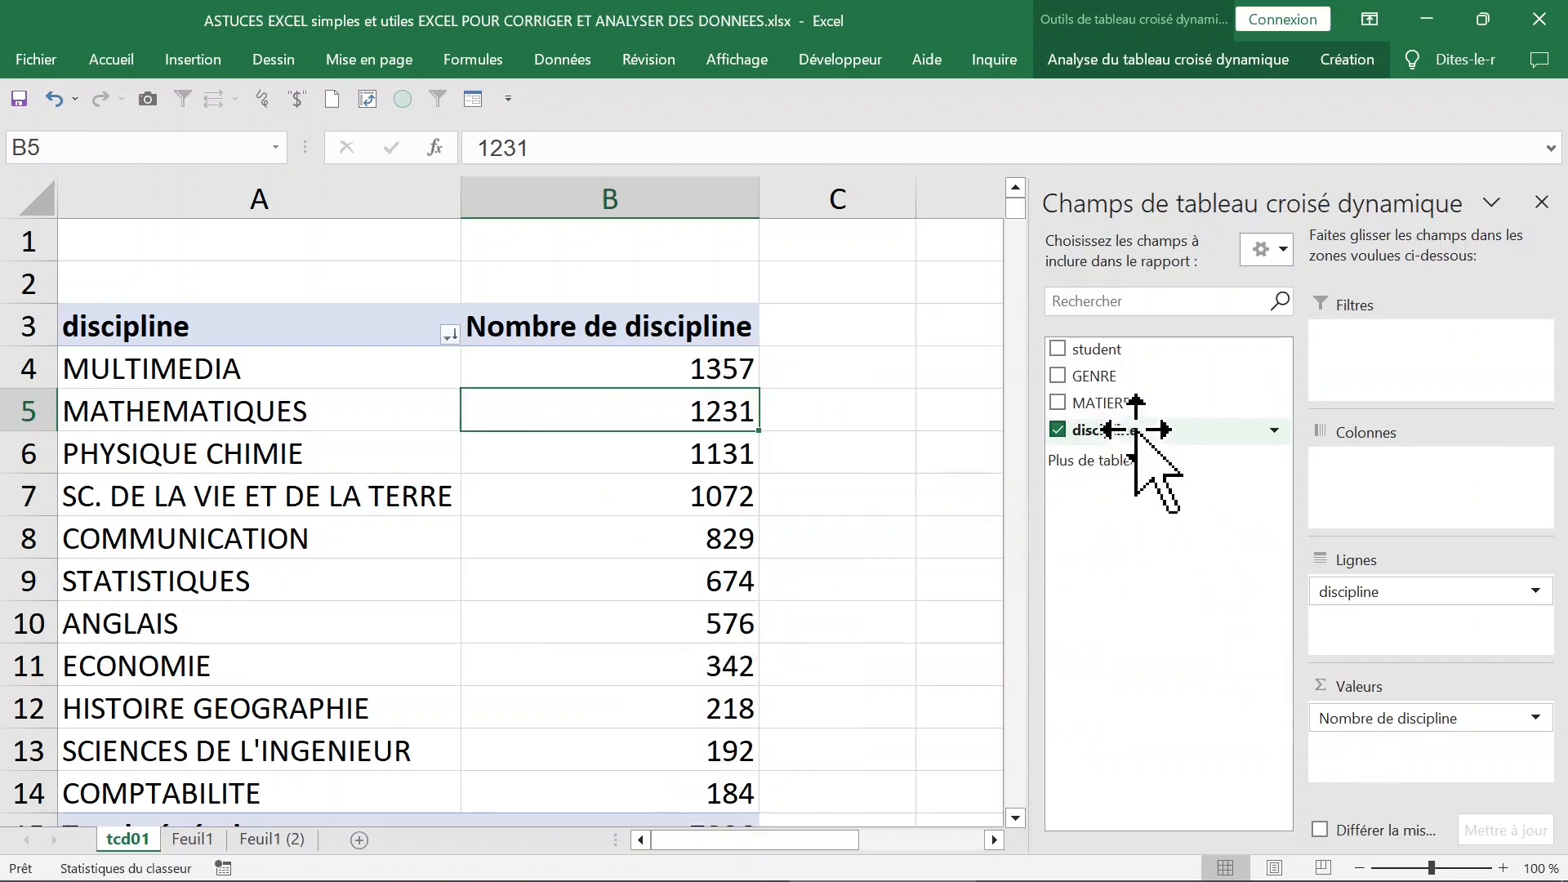
right_click(1129, 433)
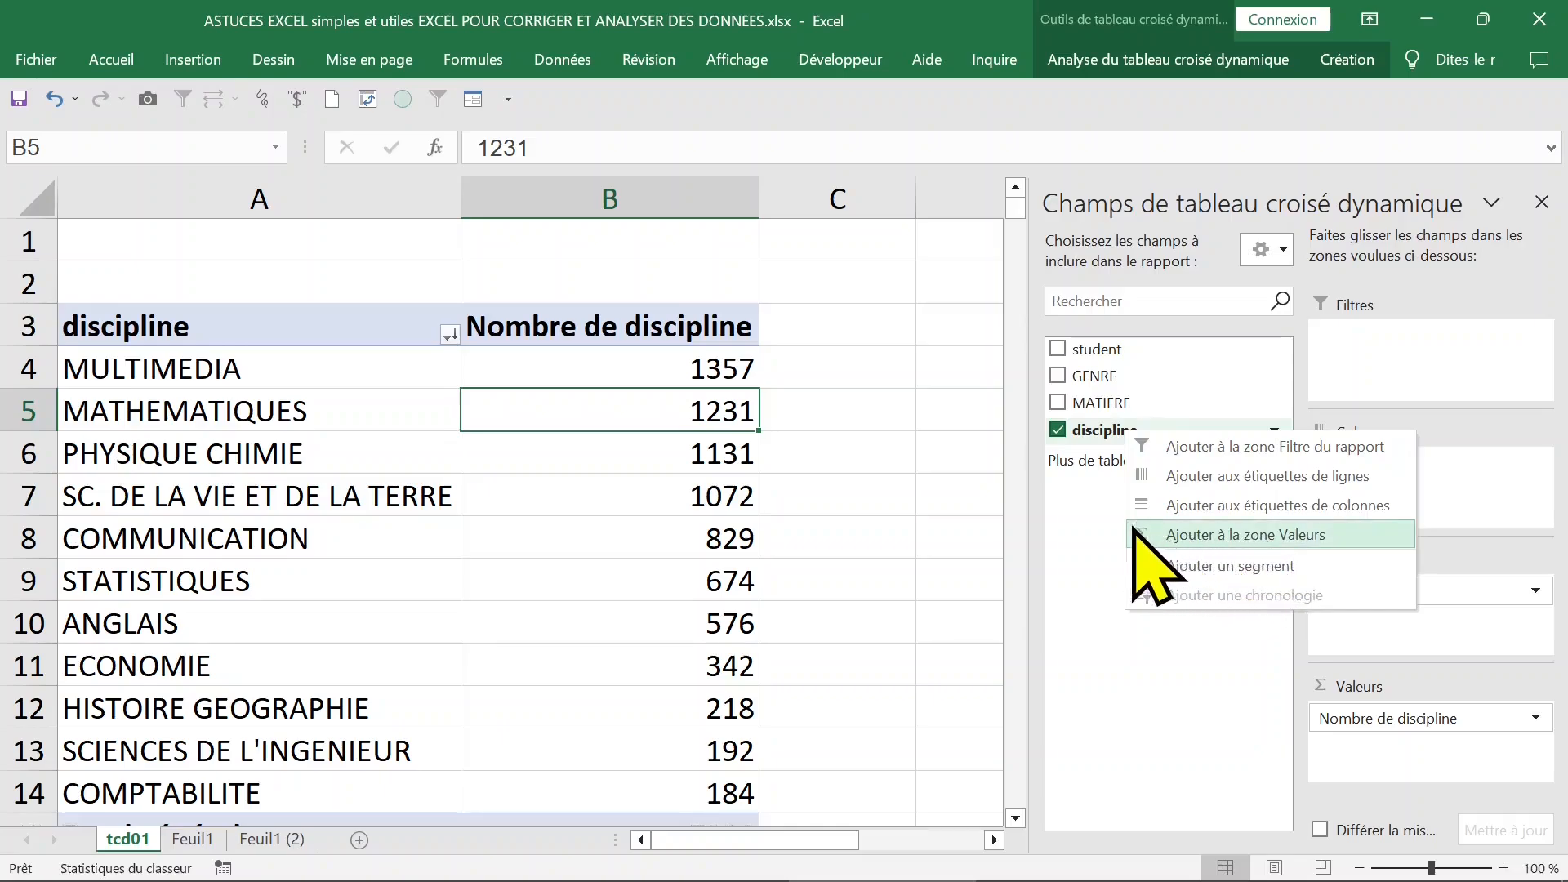
left_click(1223, 535)
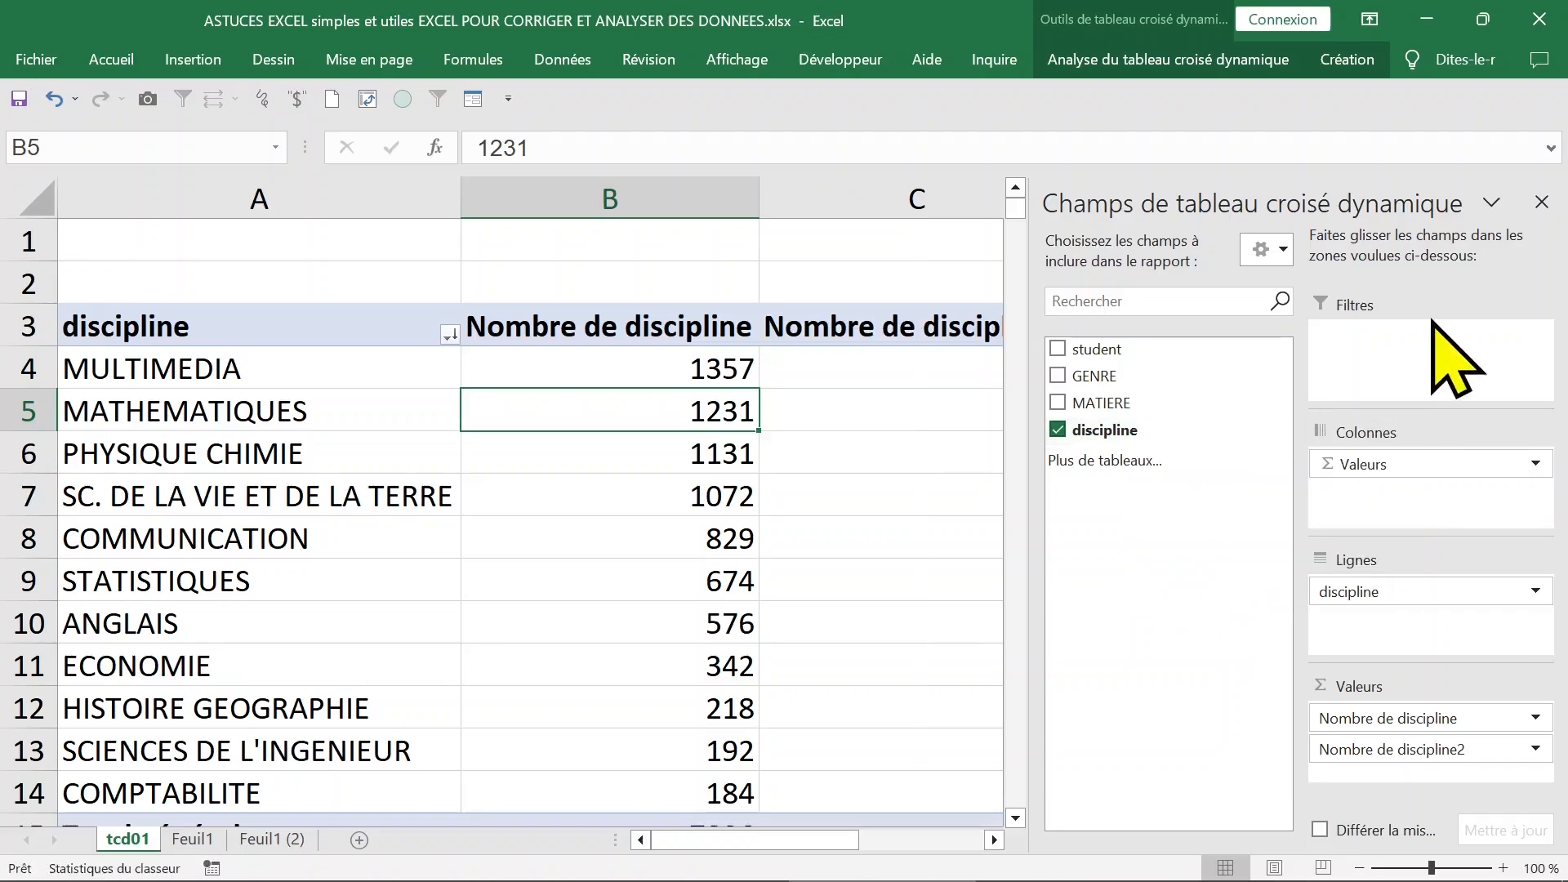
Step: Try displaying the second discipline count as "% du total de la colonne", and undo that display change
left_click(1536, 750)
left_click(1536, 750)
left_click(1536, 750)
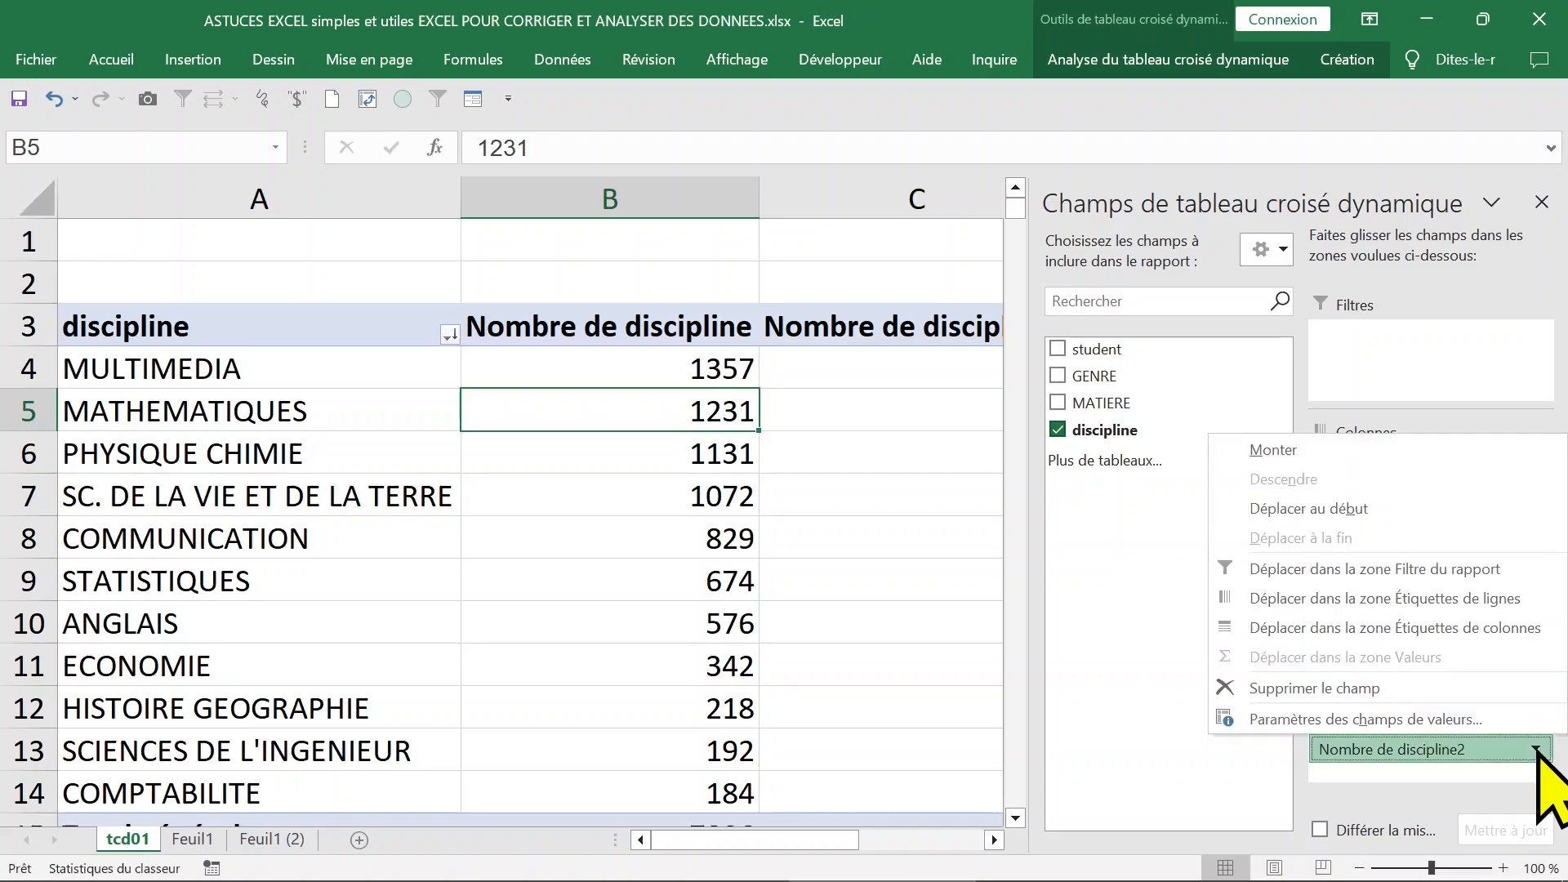
left_click(1428, 722)
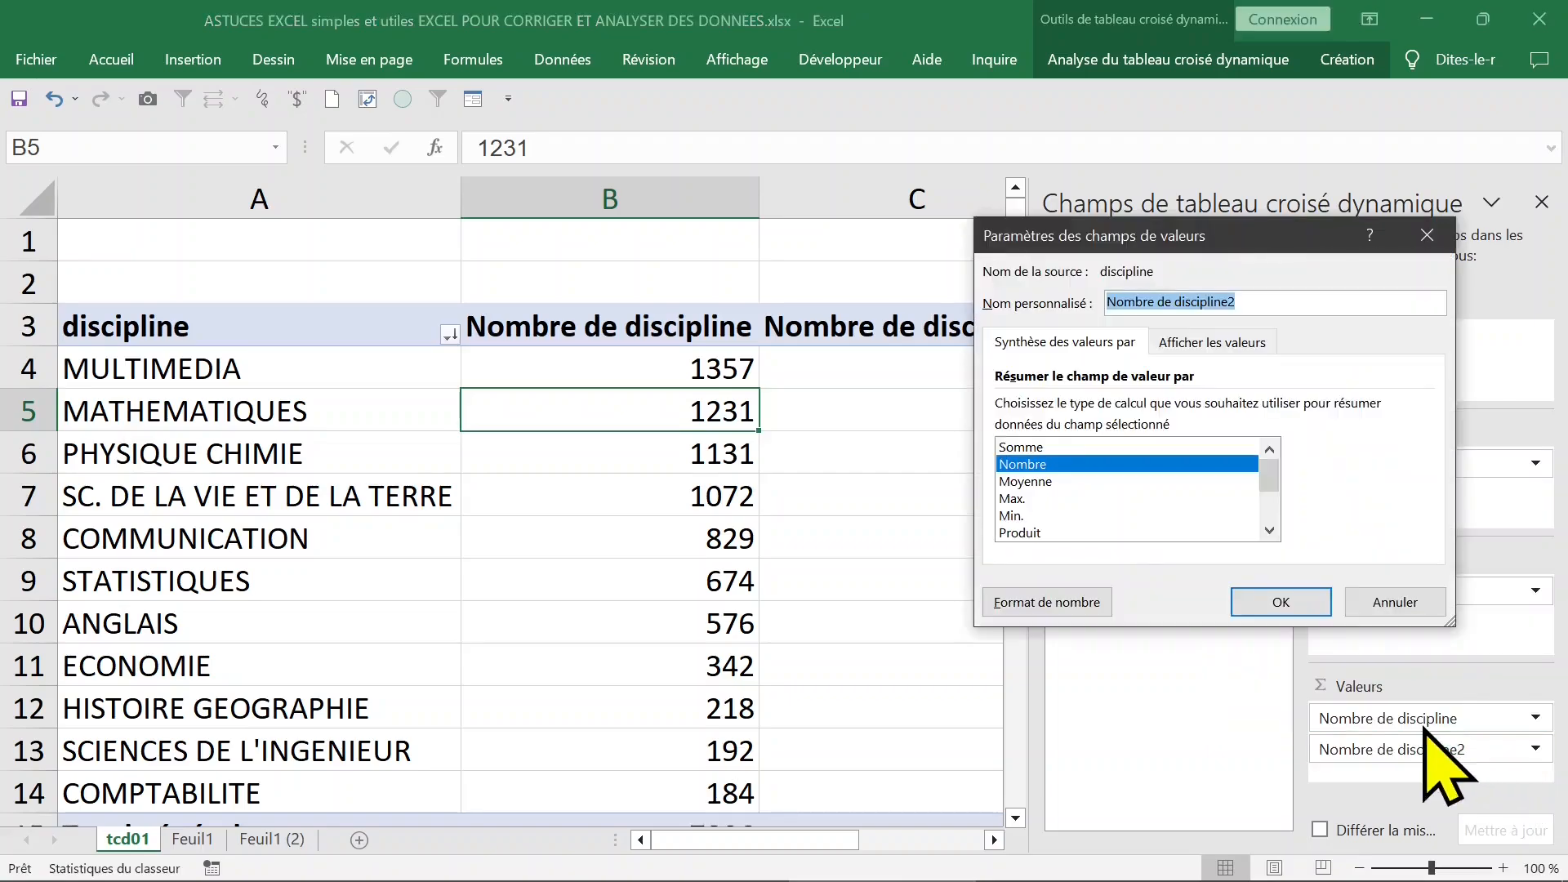
left_click(1210, 343)
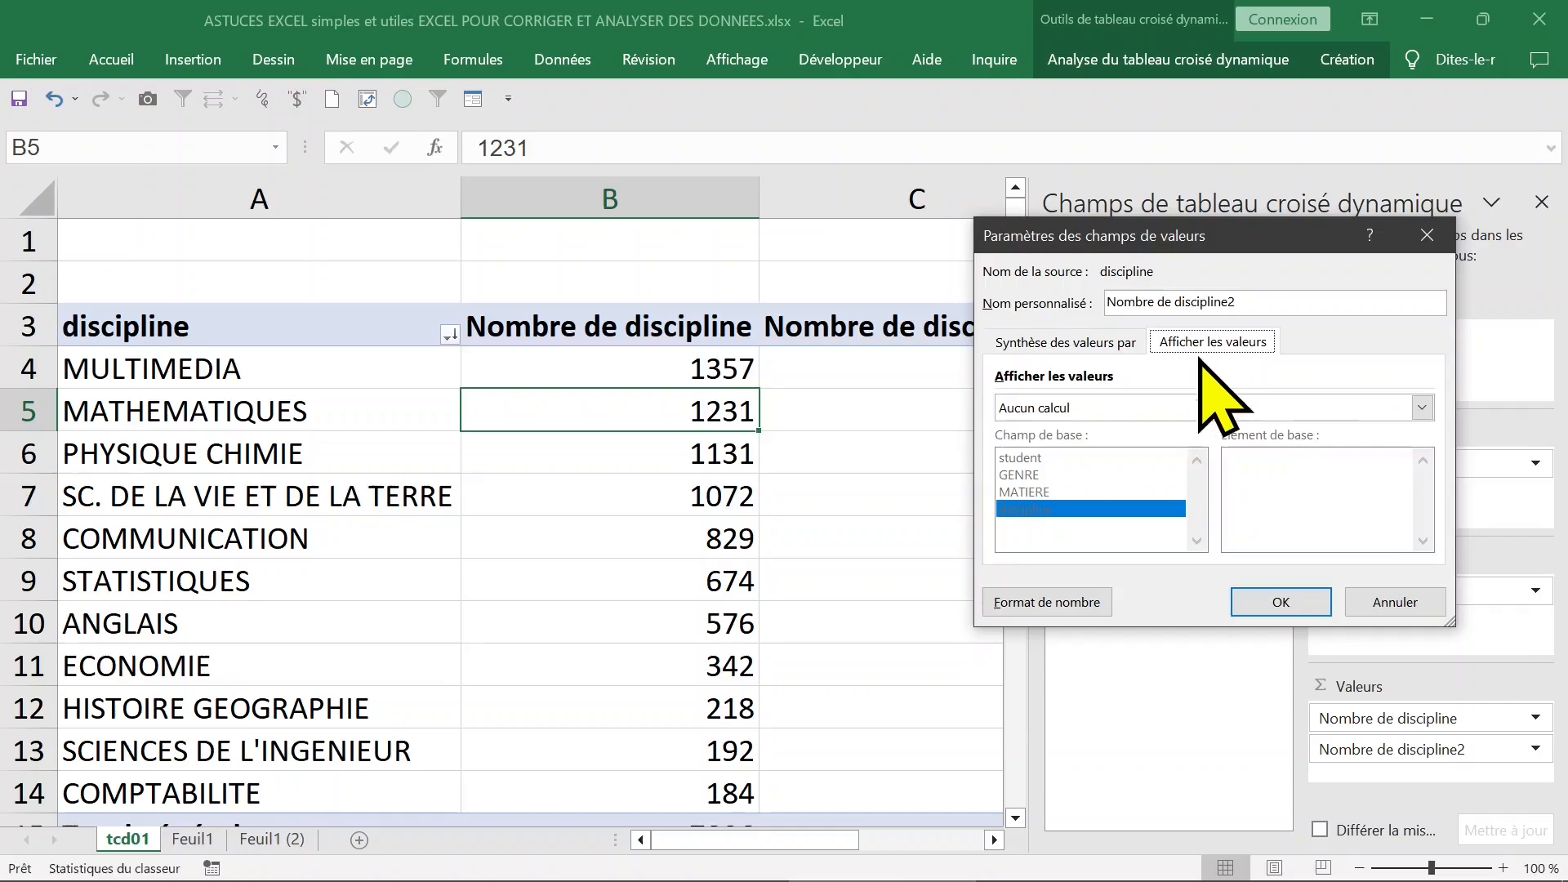
left_click(1150, 406)
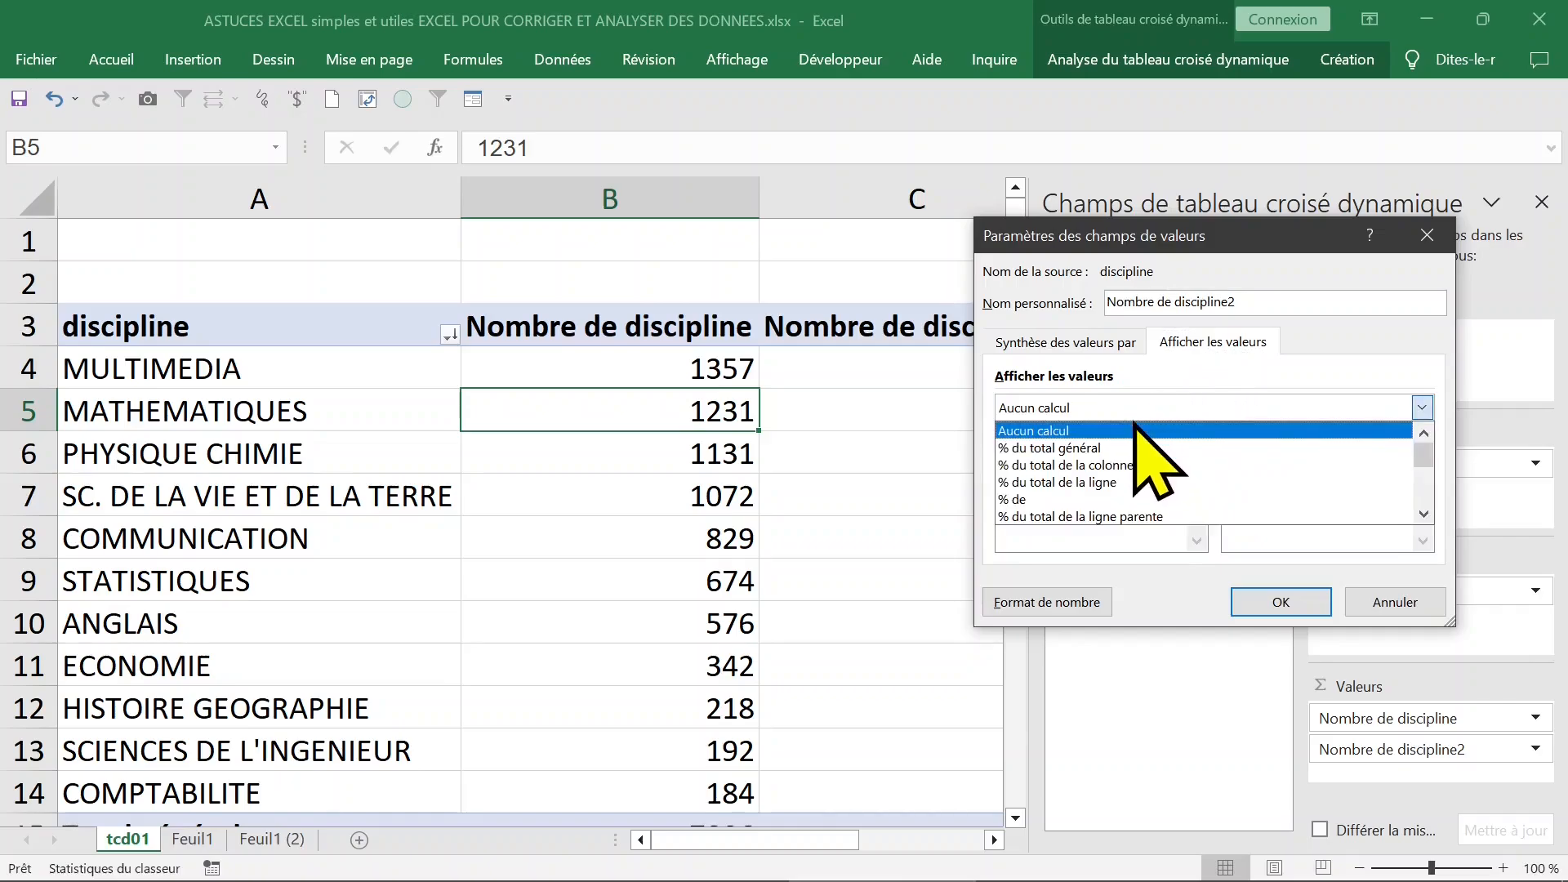
left_click(1125, 465)
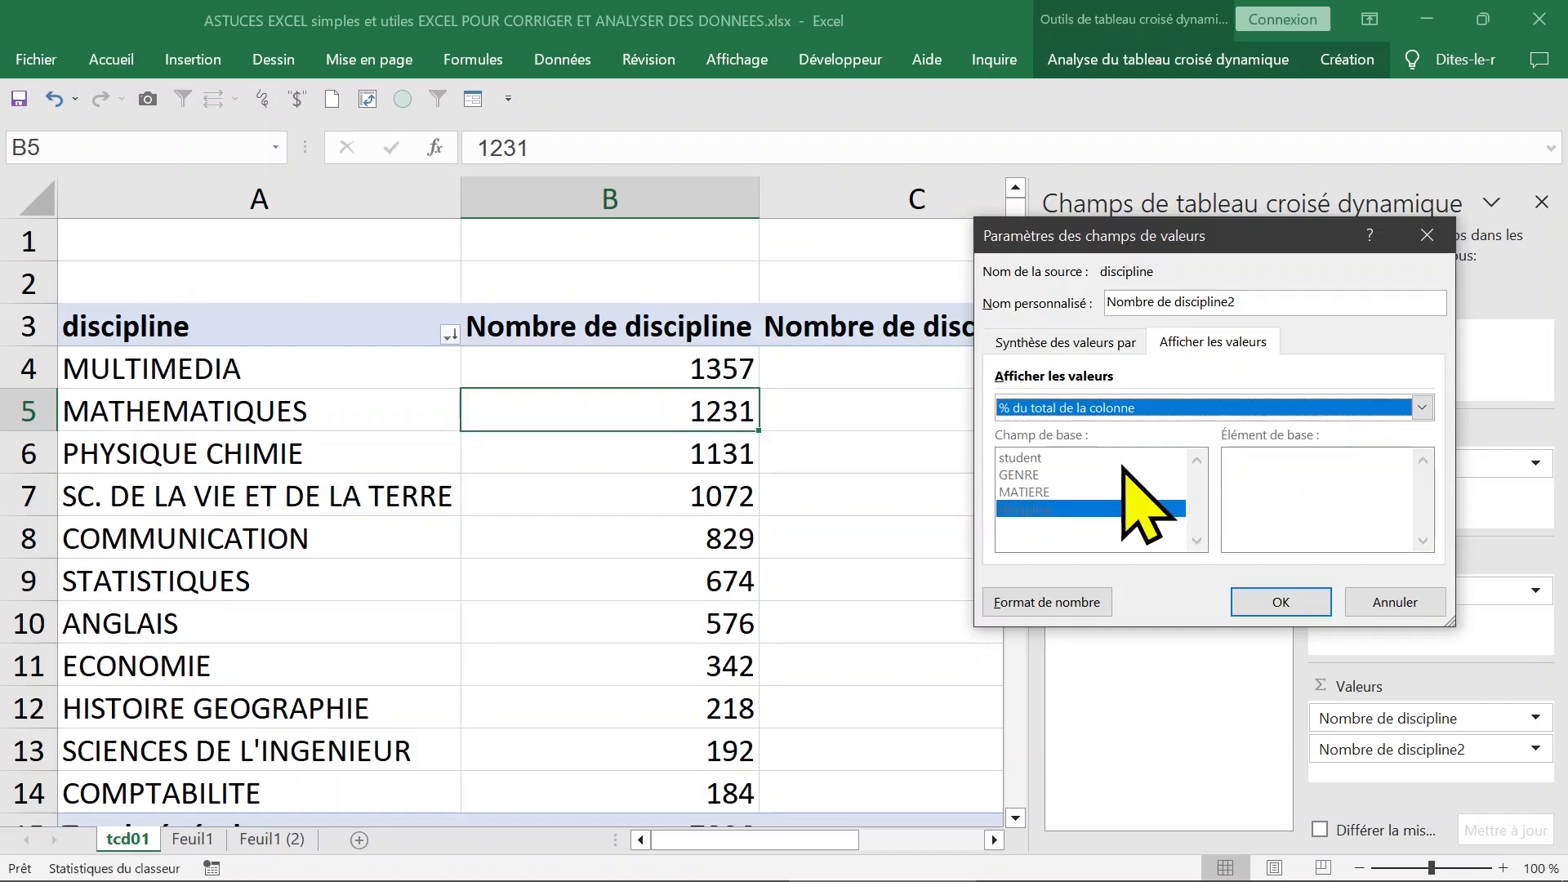
left_click(1287, 603)
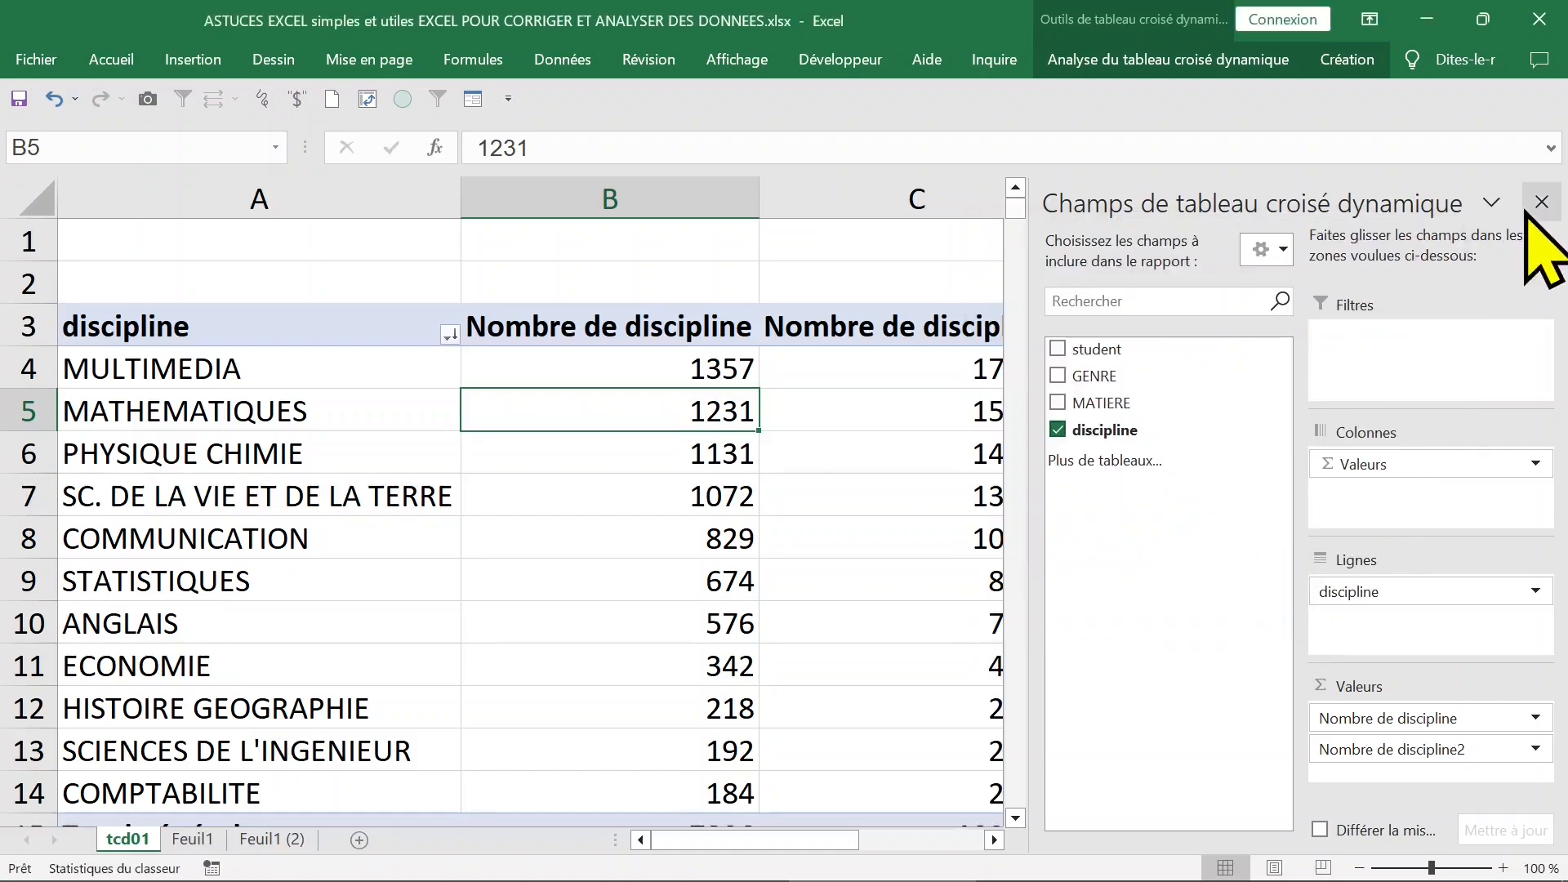
left_click(1540, 203)
left_click(970, 400)
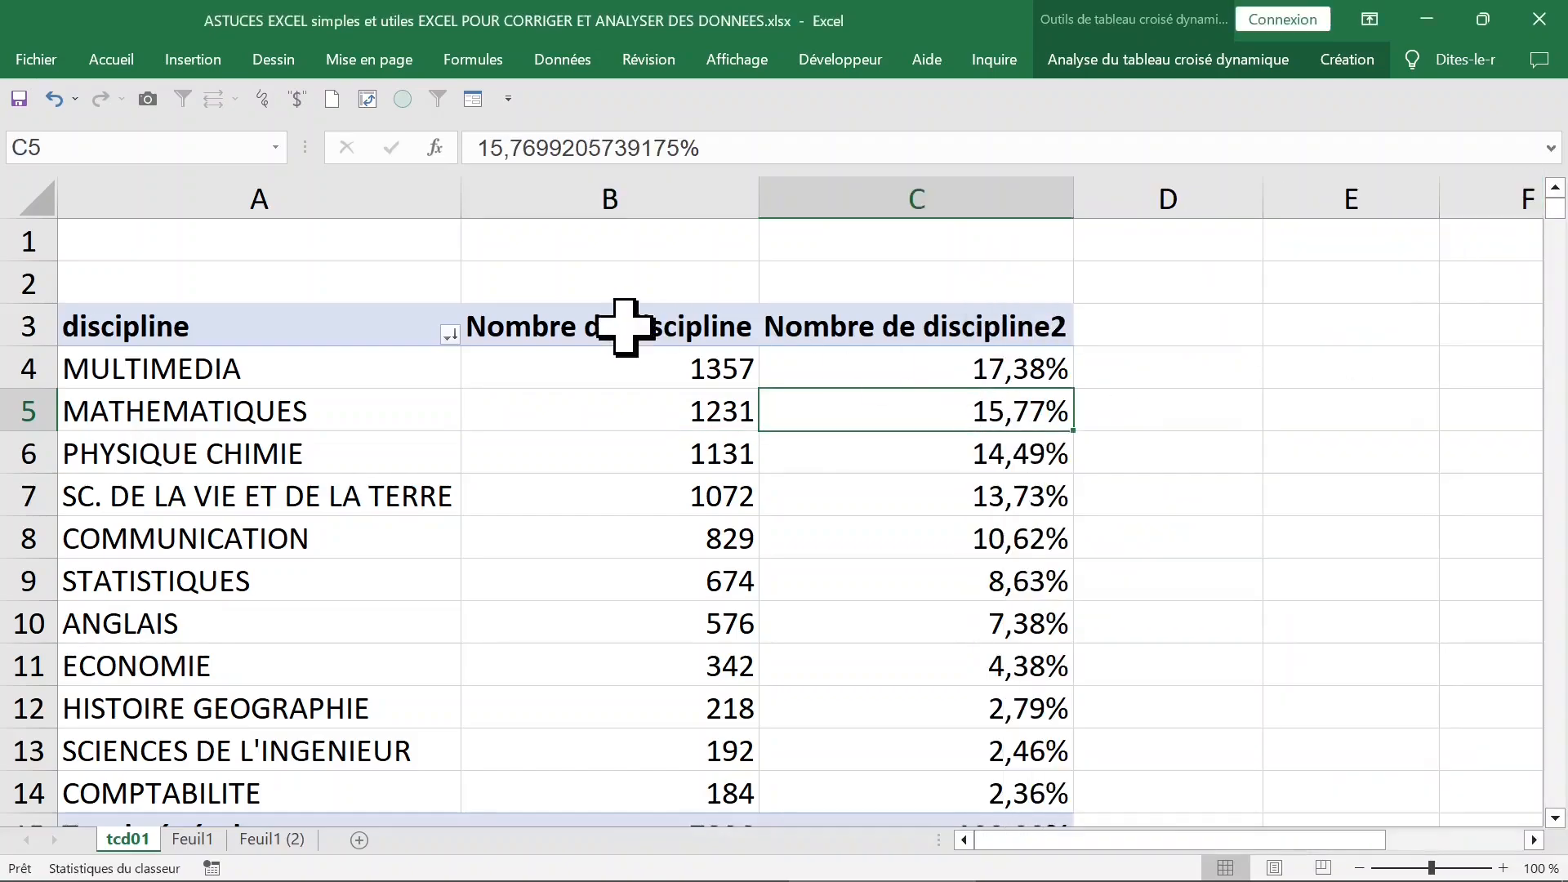
left_click(54, 98)
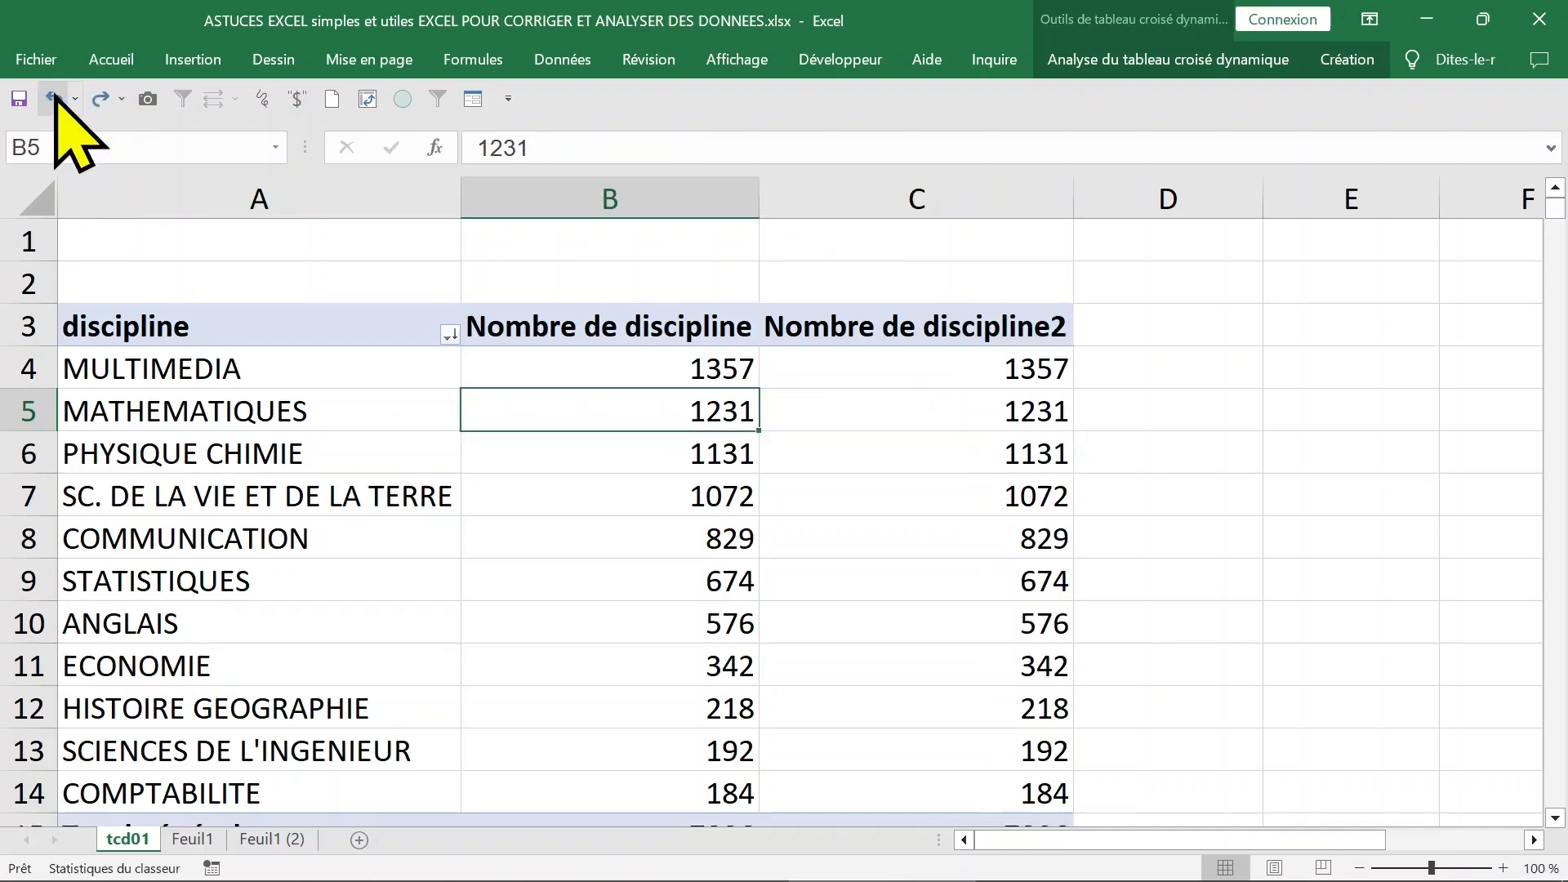
Step: Rename the header of the second discipline count column in C3 as %
left_click(886, 294)
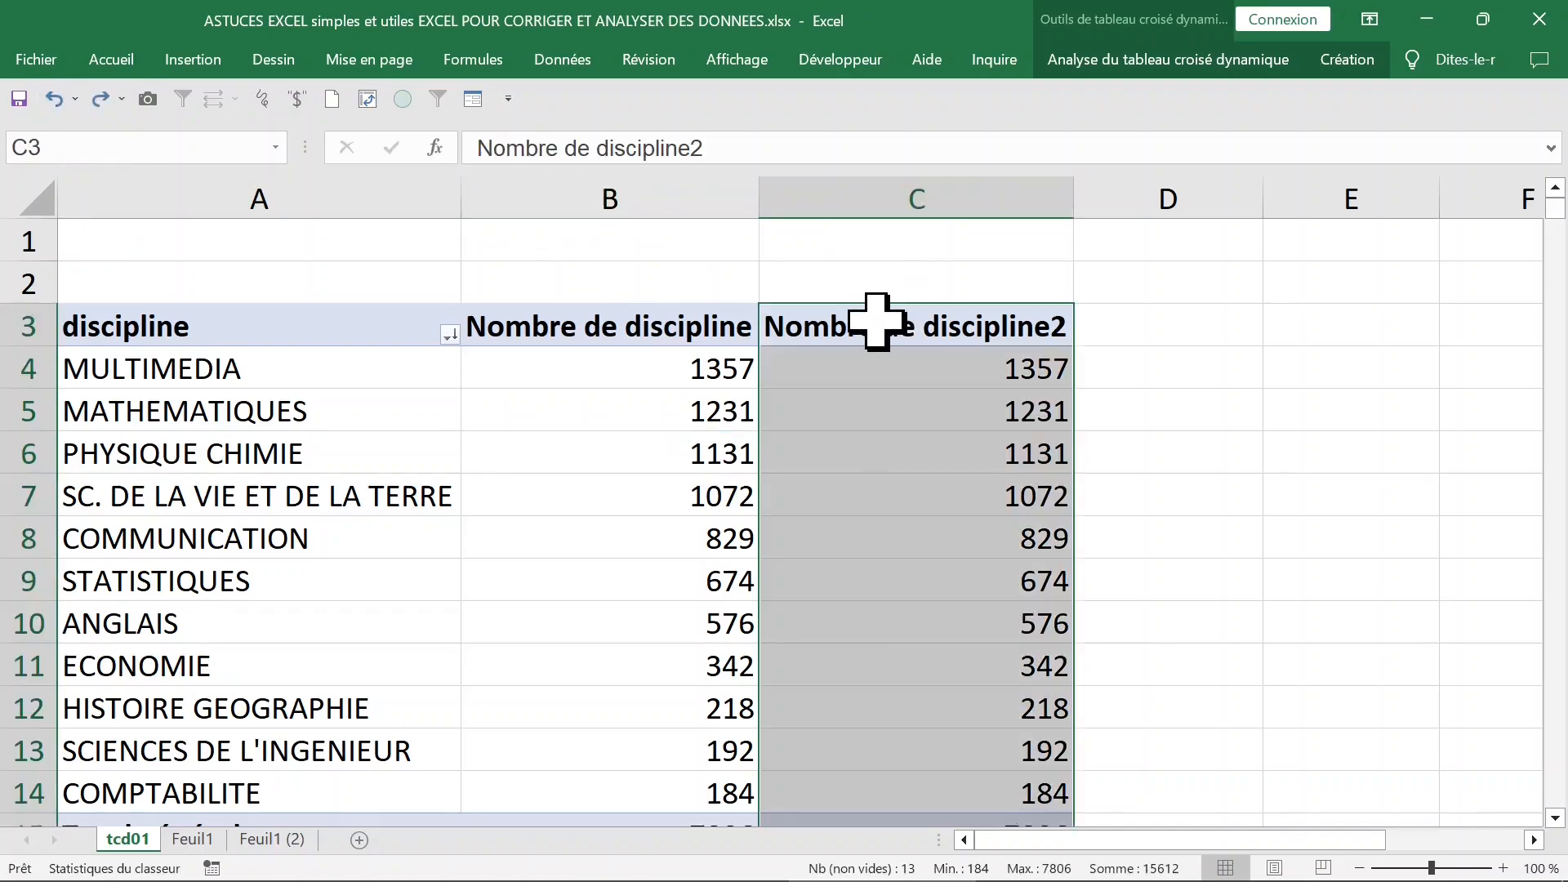
left_click(889, 321)
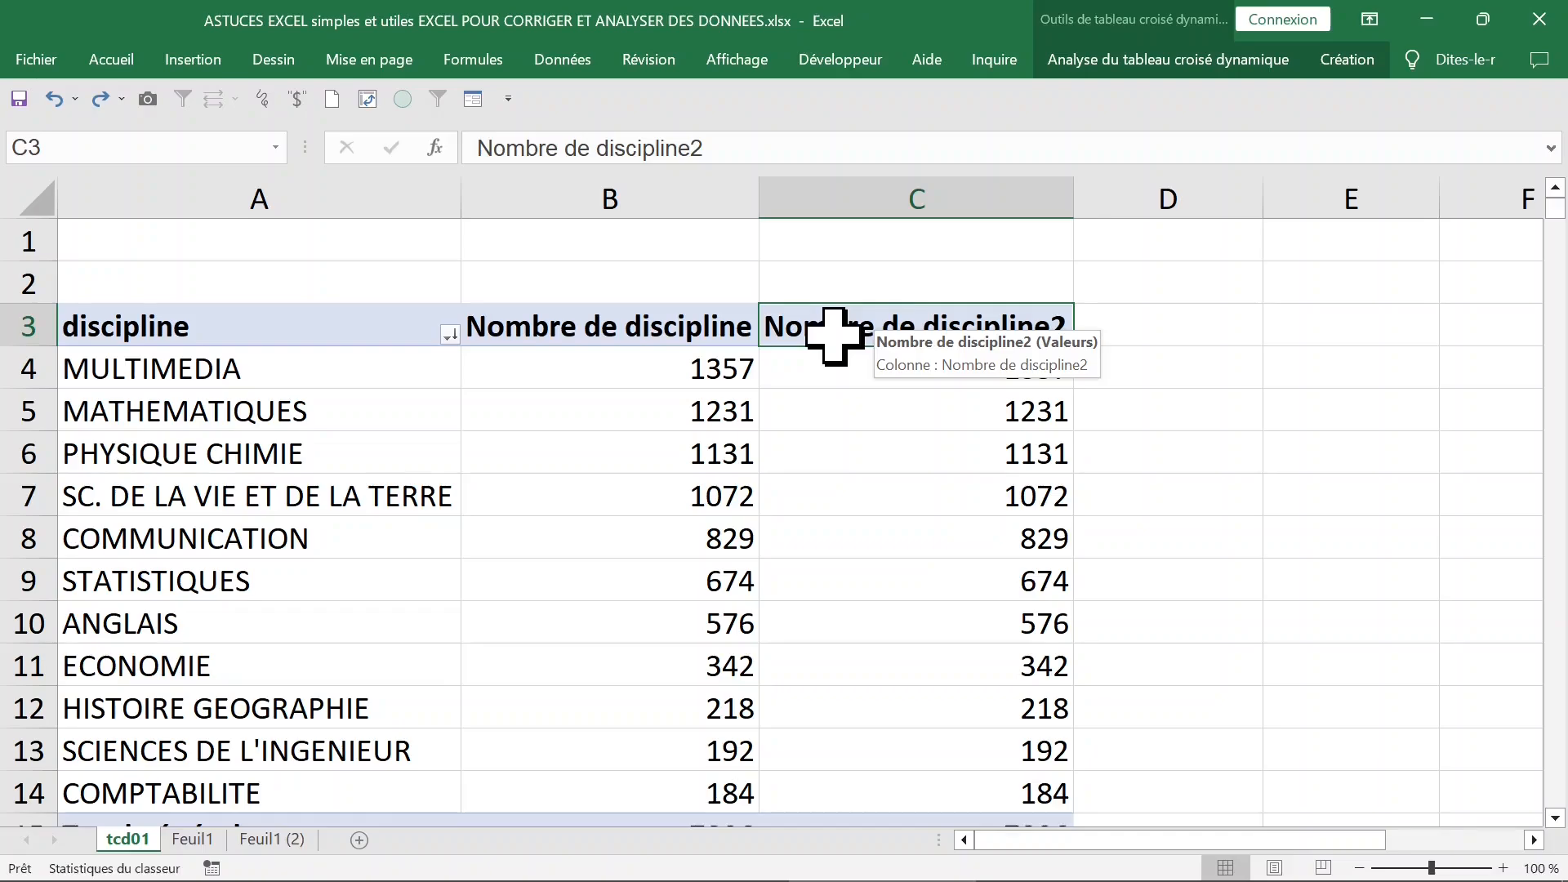
type("%")
key("Return")
Step: Set the % value field to display as "% du total de la colonne" from its header, and undo that change
left_click(886, 327)
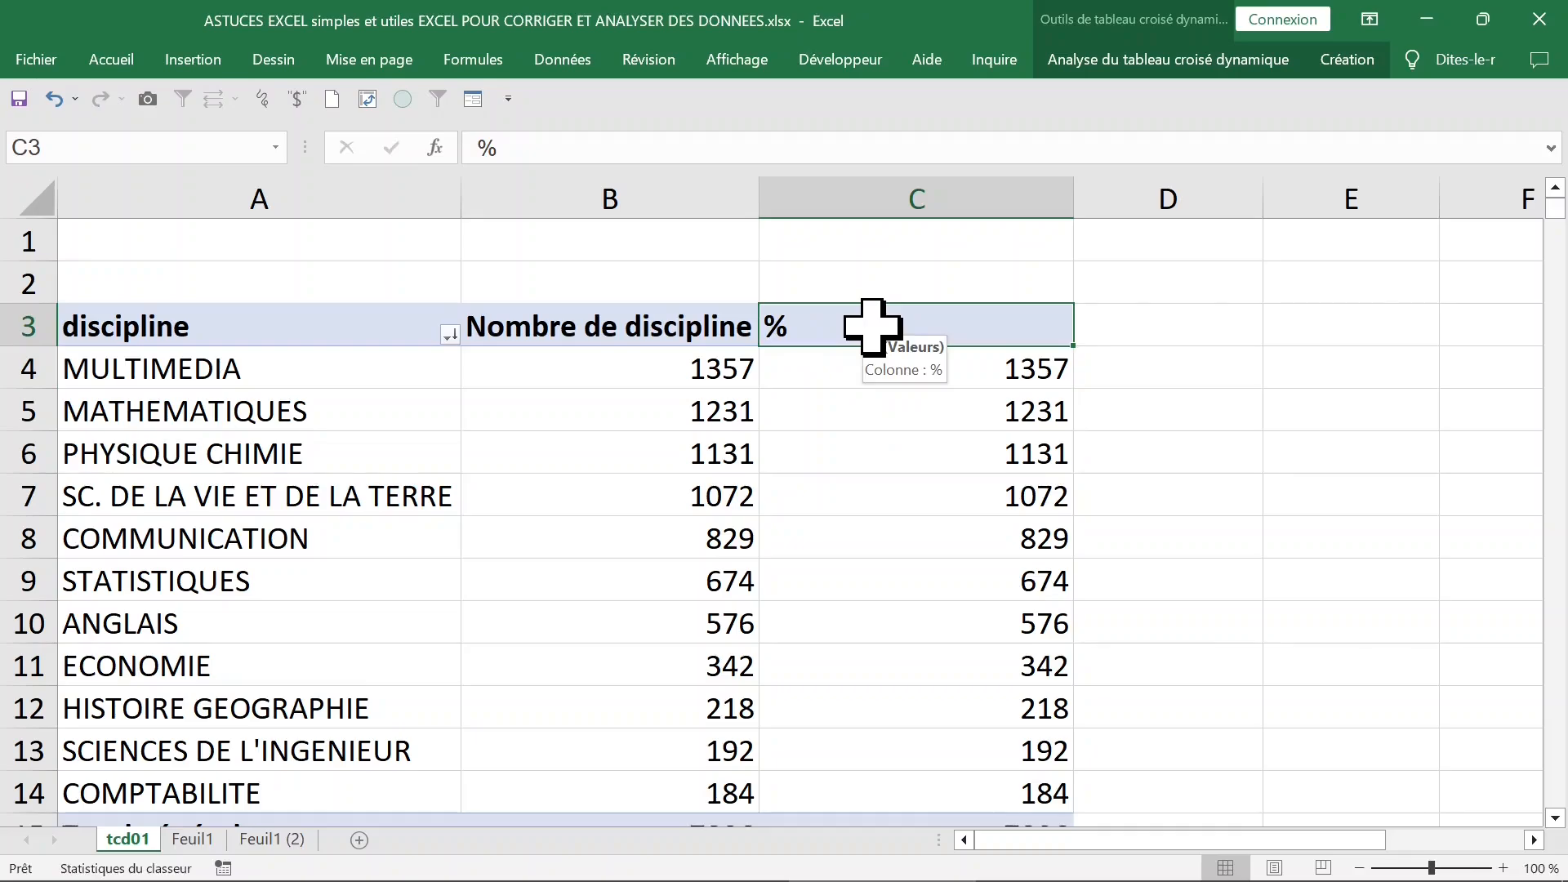
double_click(872, 327)
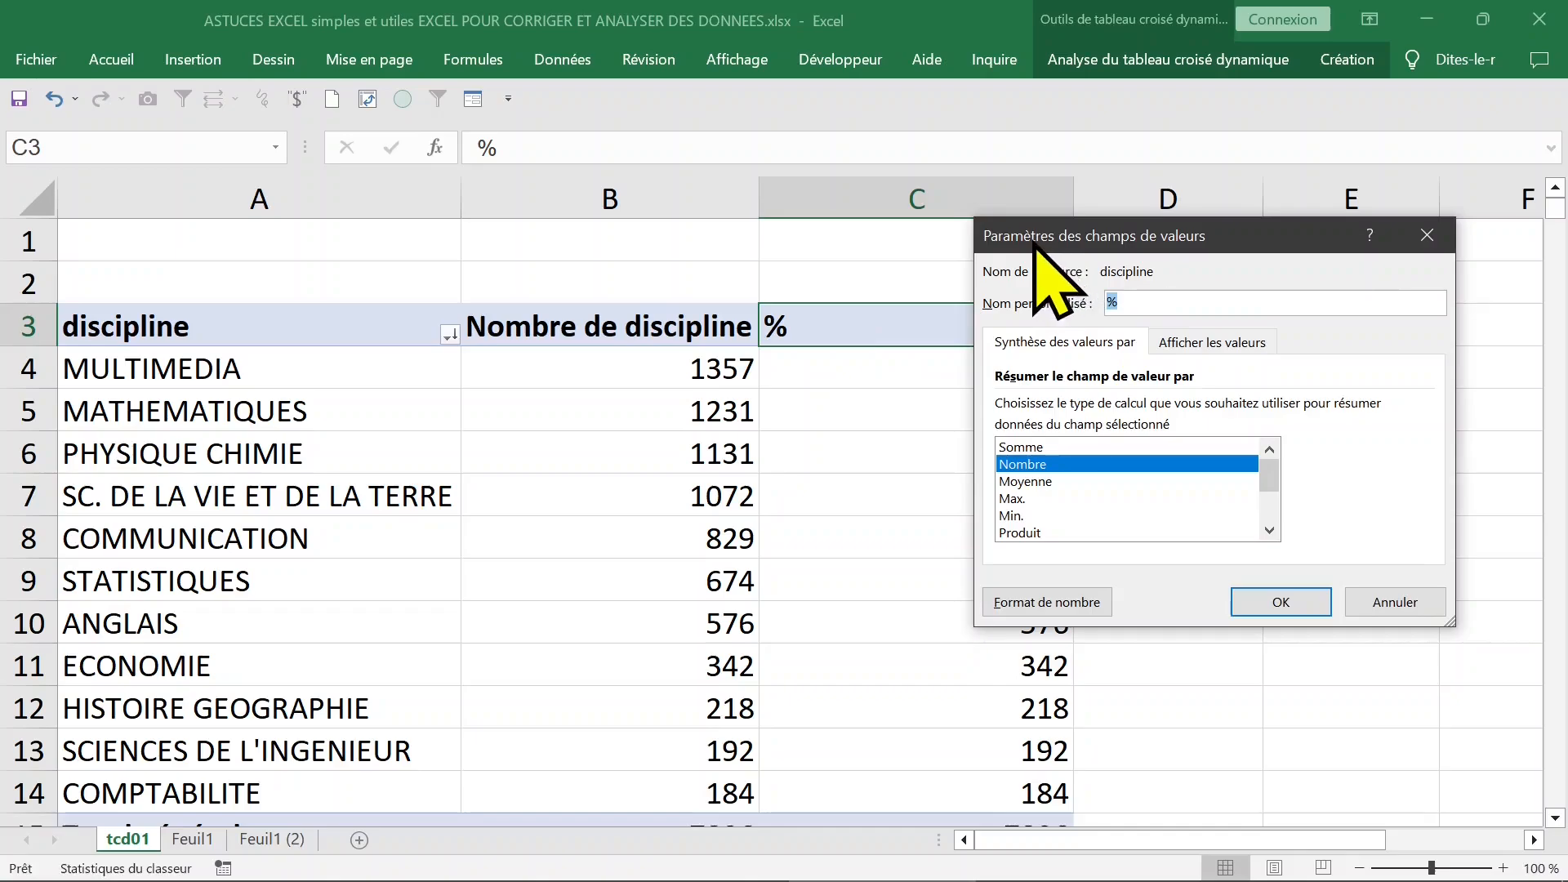
left_click(1204, 342)
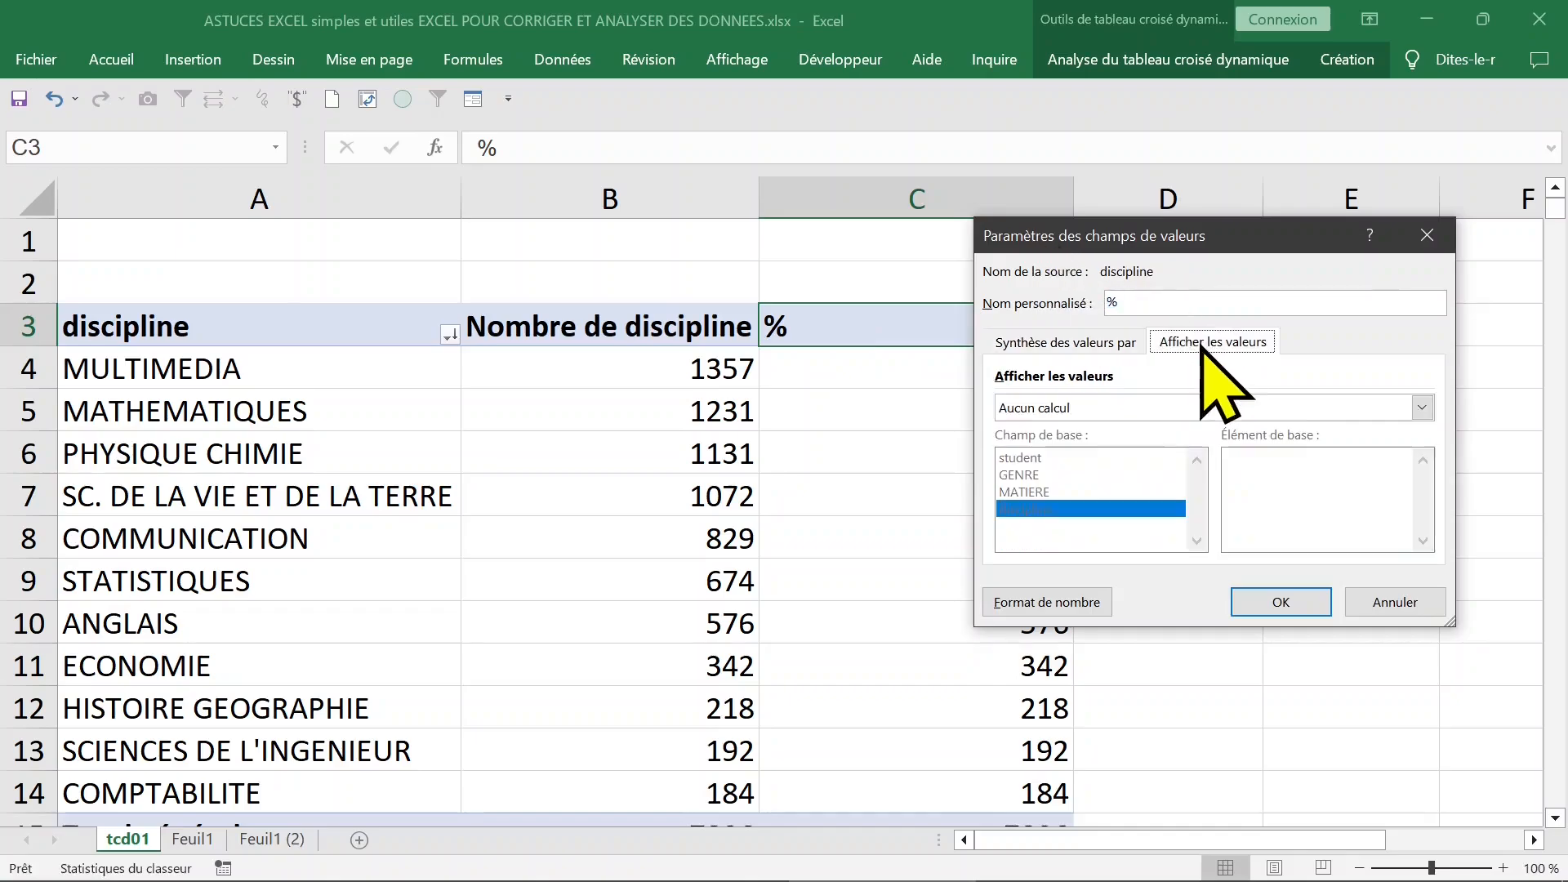
left_click(1135, 406)
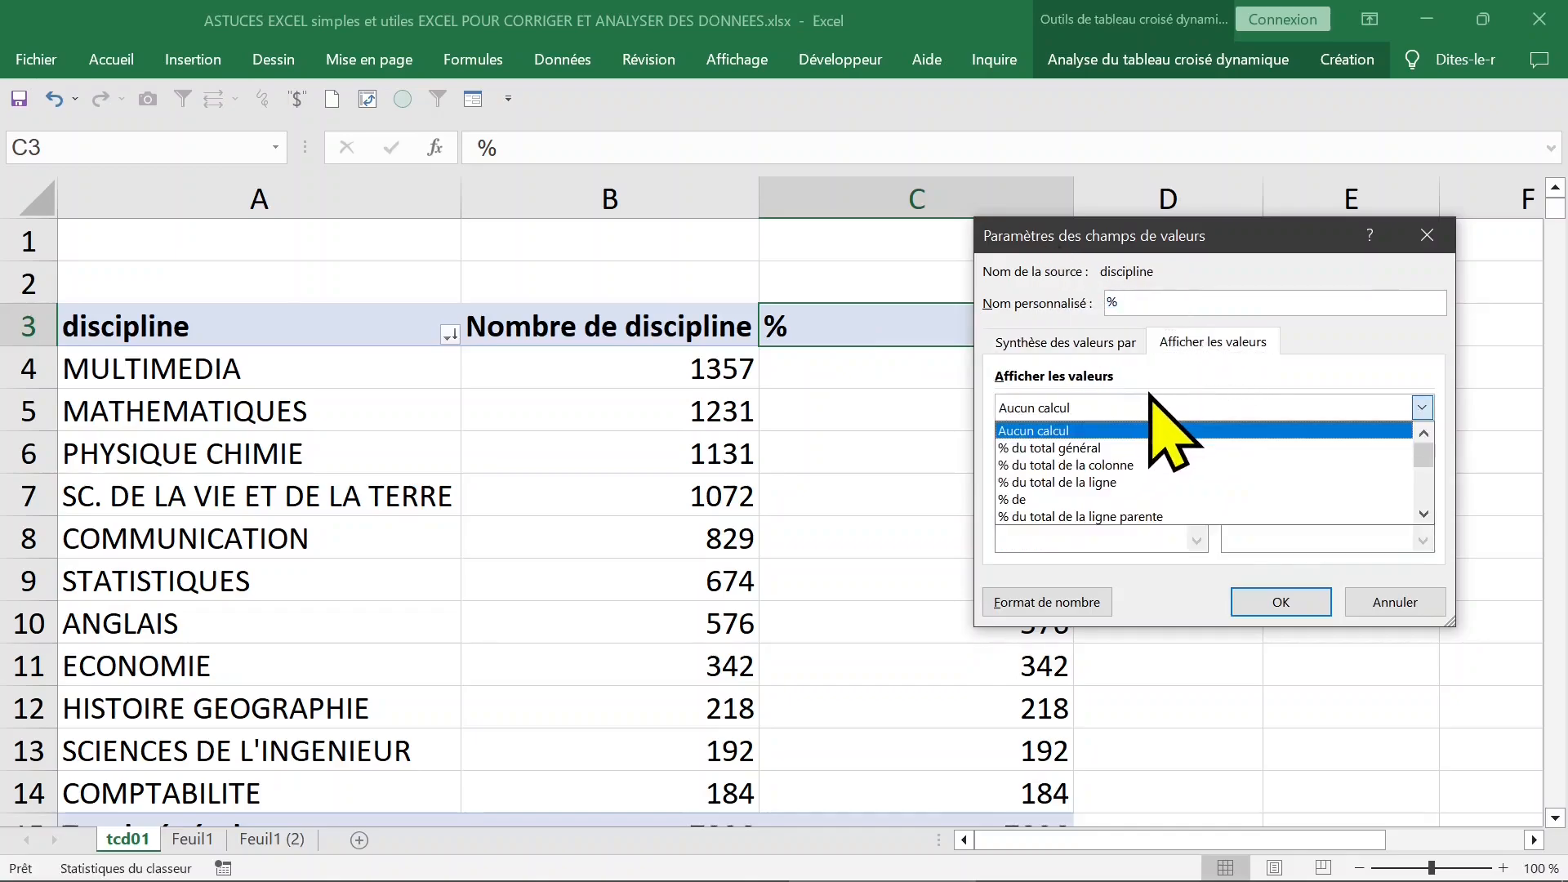
left_click(1137, 451)
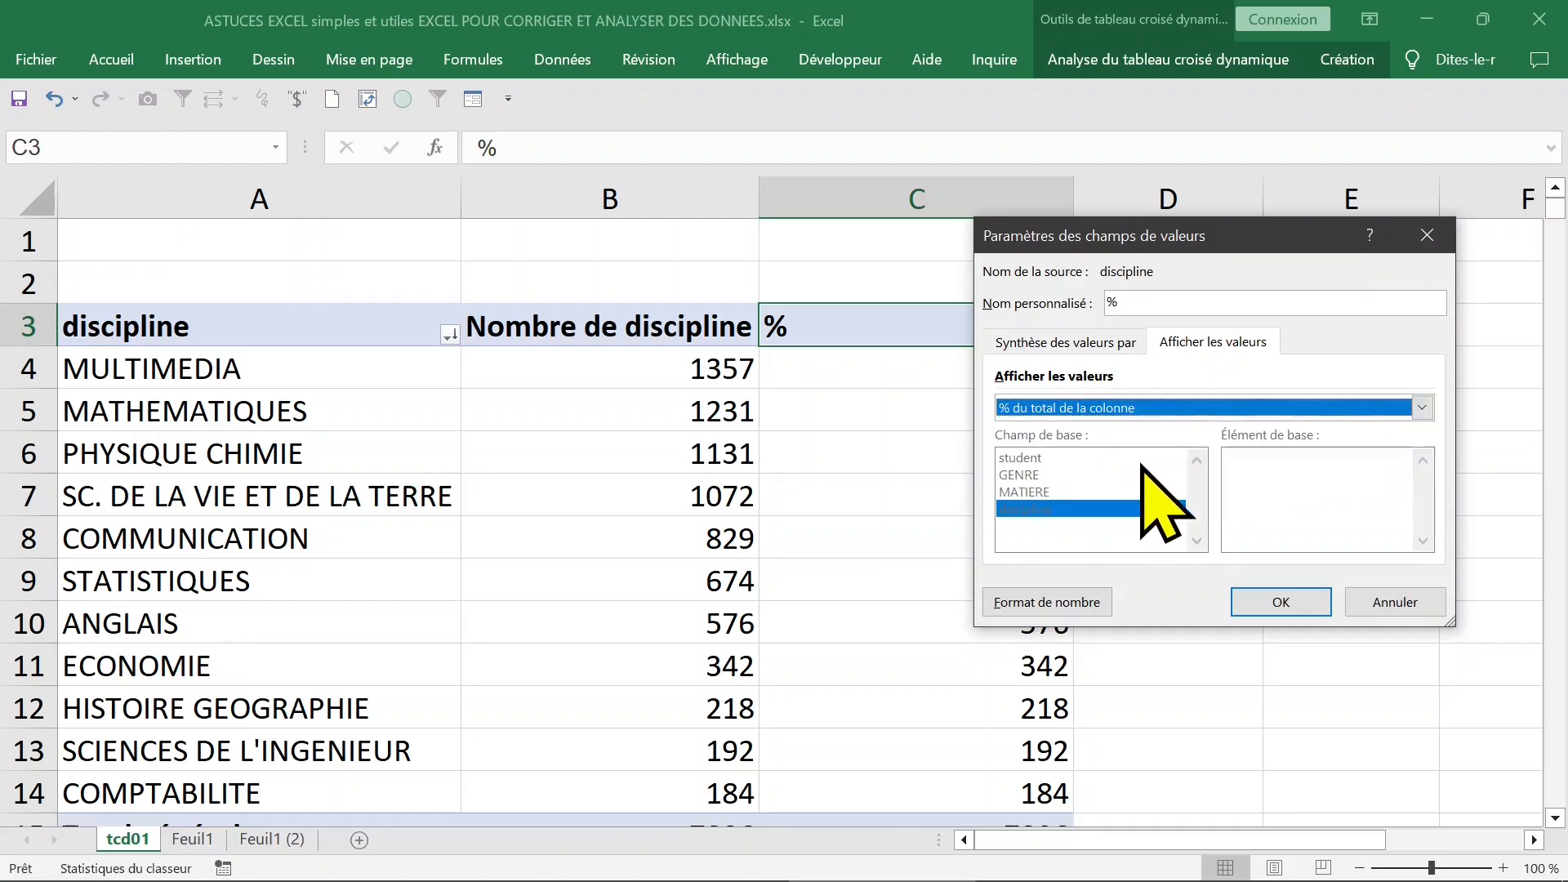
left_click(1283, 602)
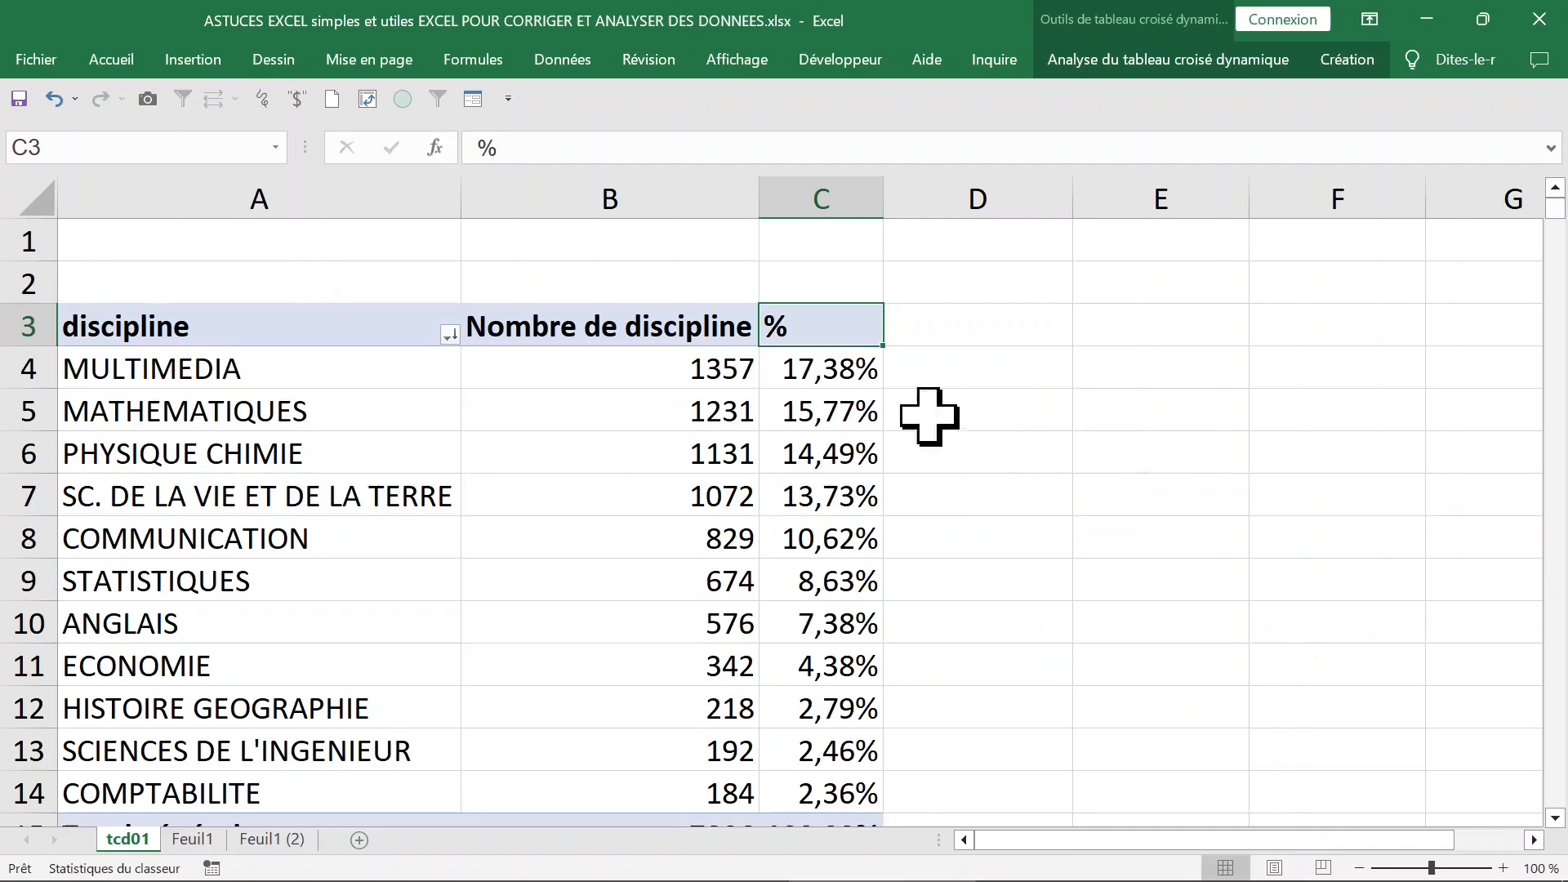
left_click(54, 100)
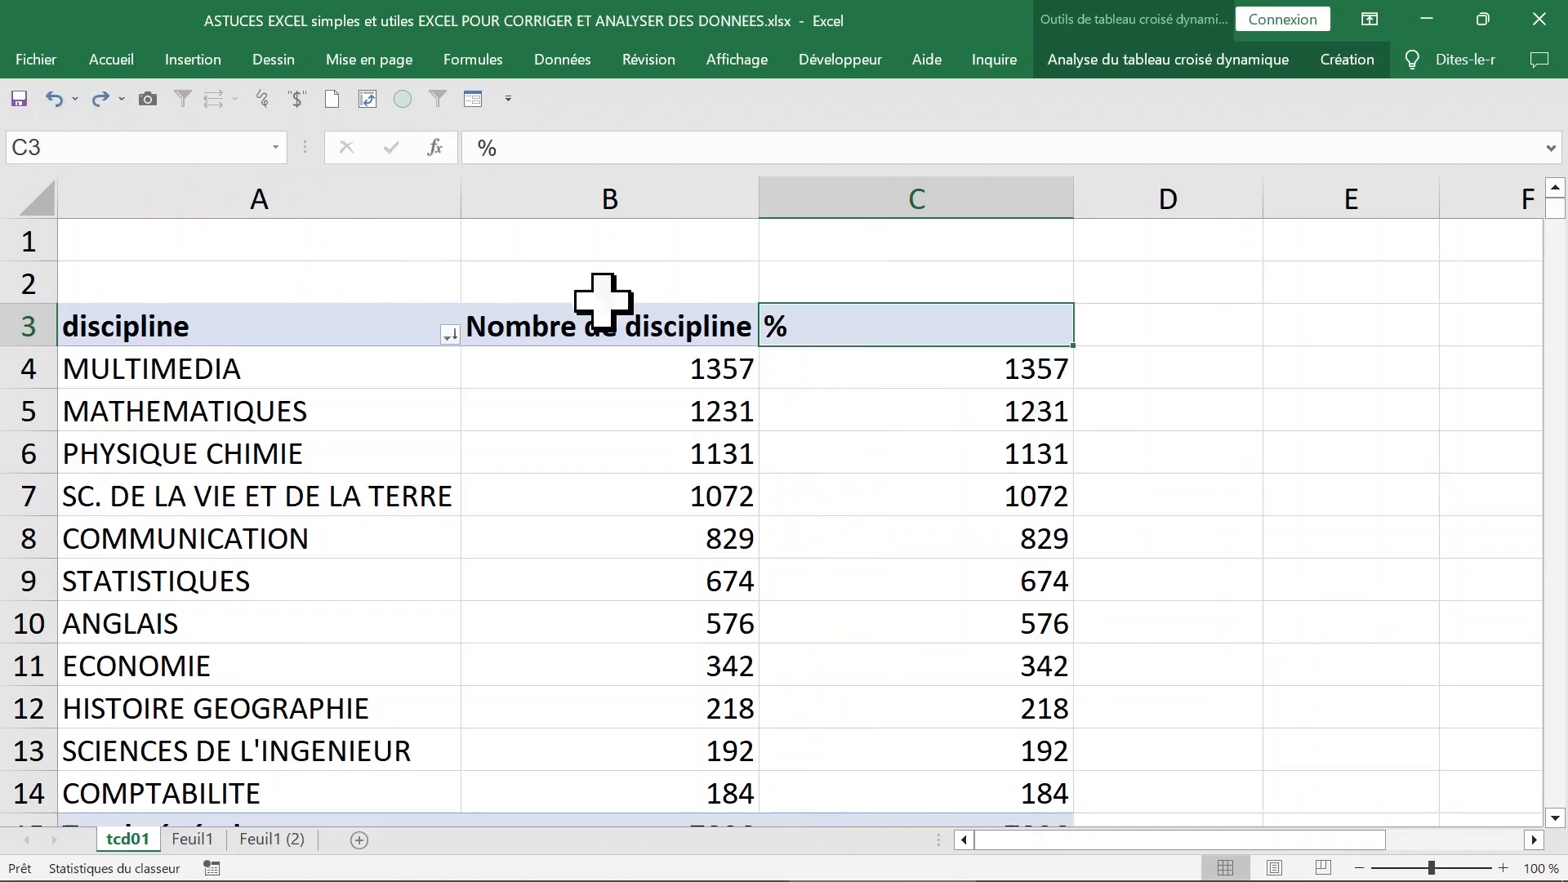
Step: Display the pivot table's % column as "% du total de la colonne"
left_click(903, 380)
left_click(903, 180)
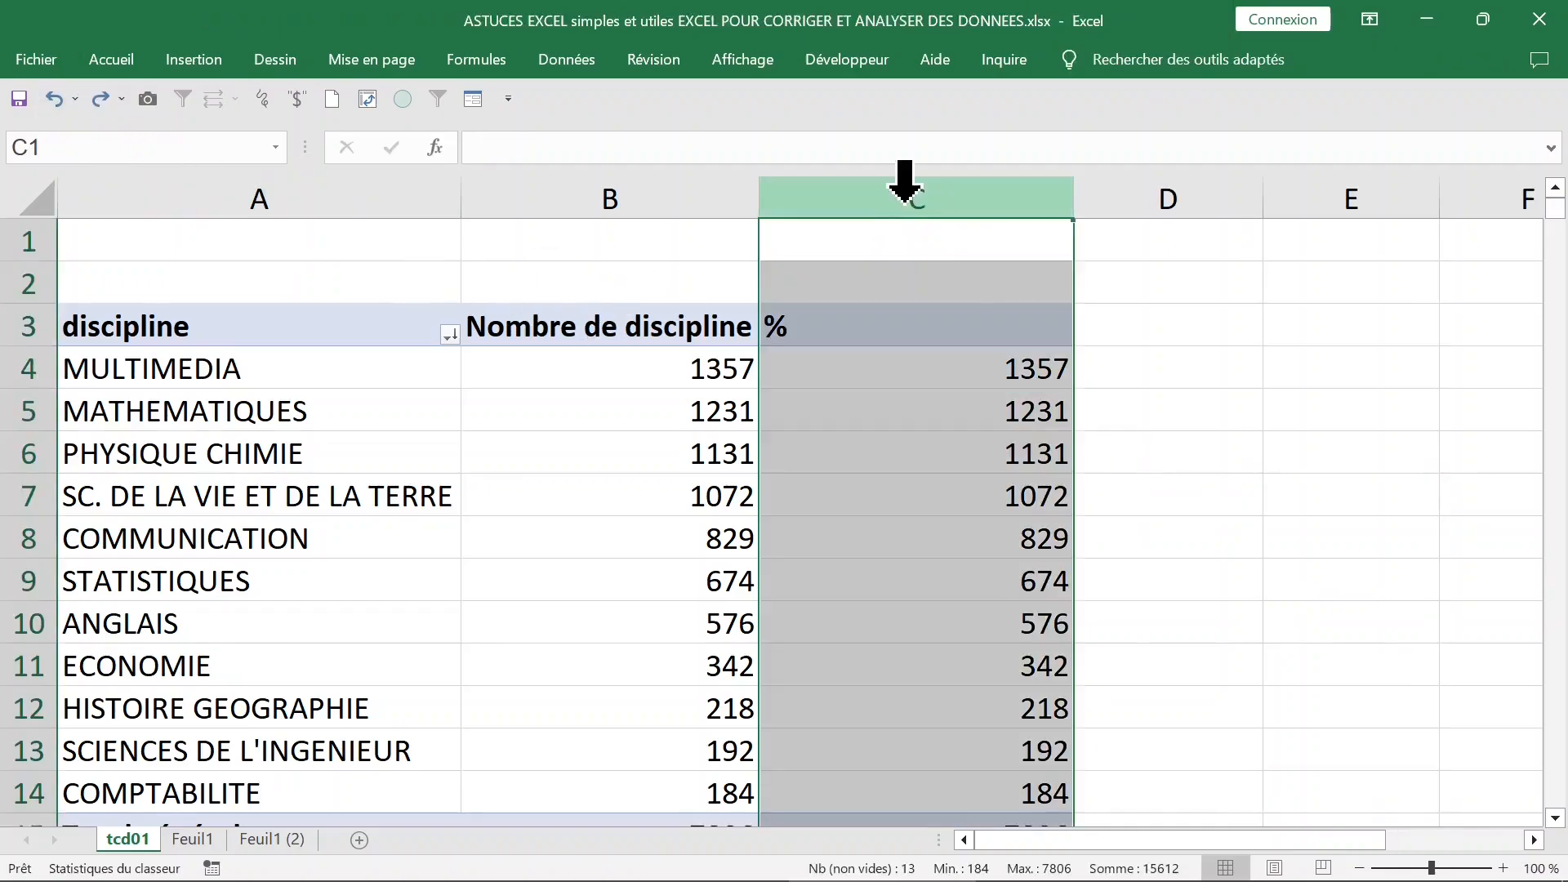
left_click_drag(896, 378, 927, 708)
left_click(890, 494)
left_click(868, 450)
right_click(871, 461)
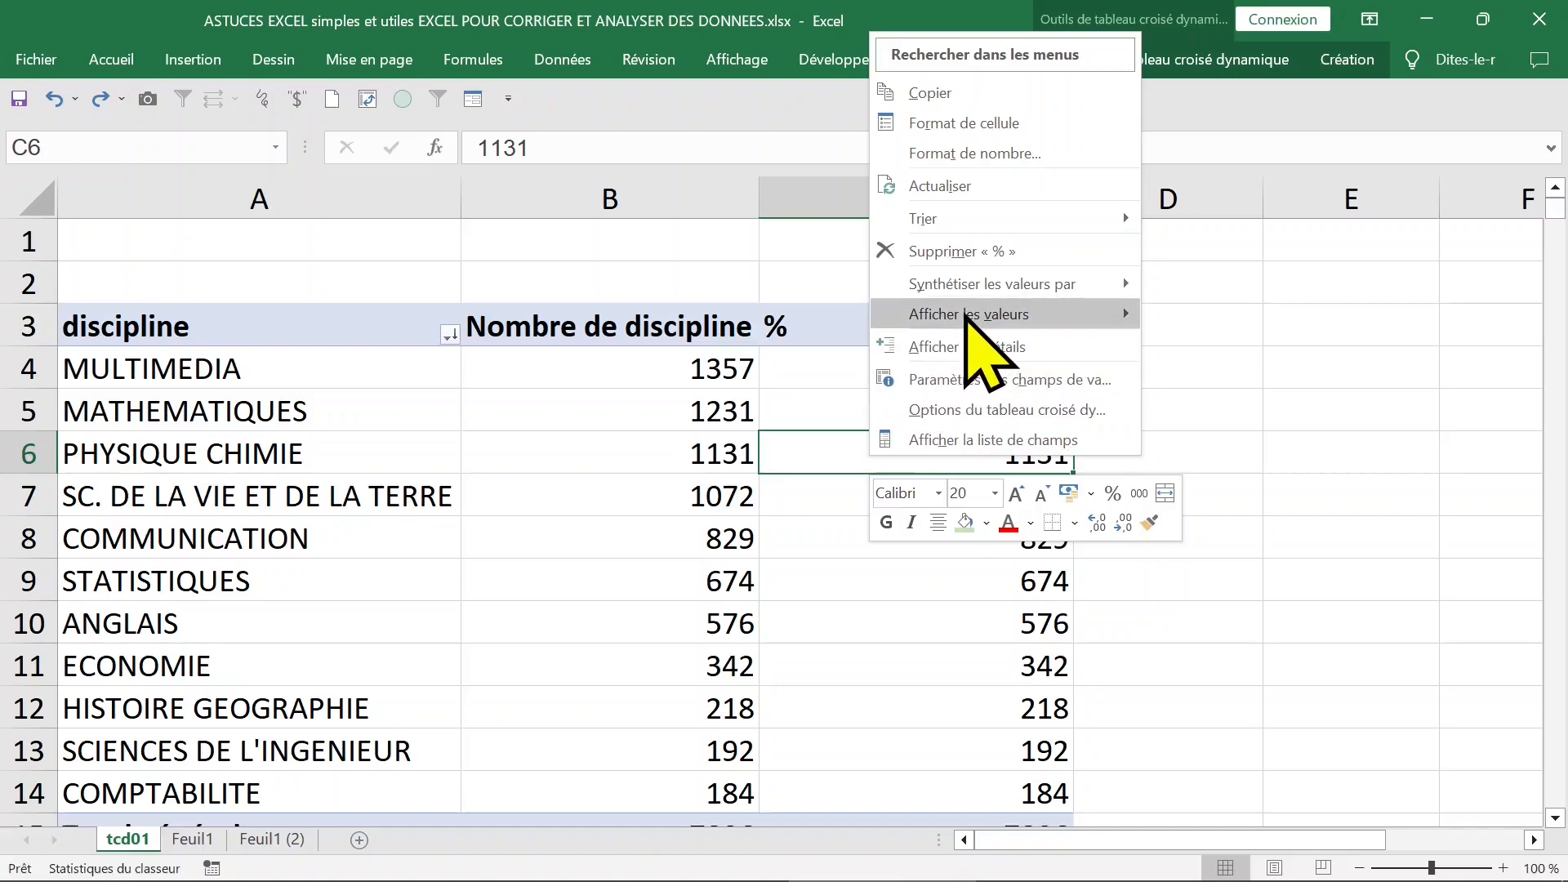
mouse_move(967, 315)
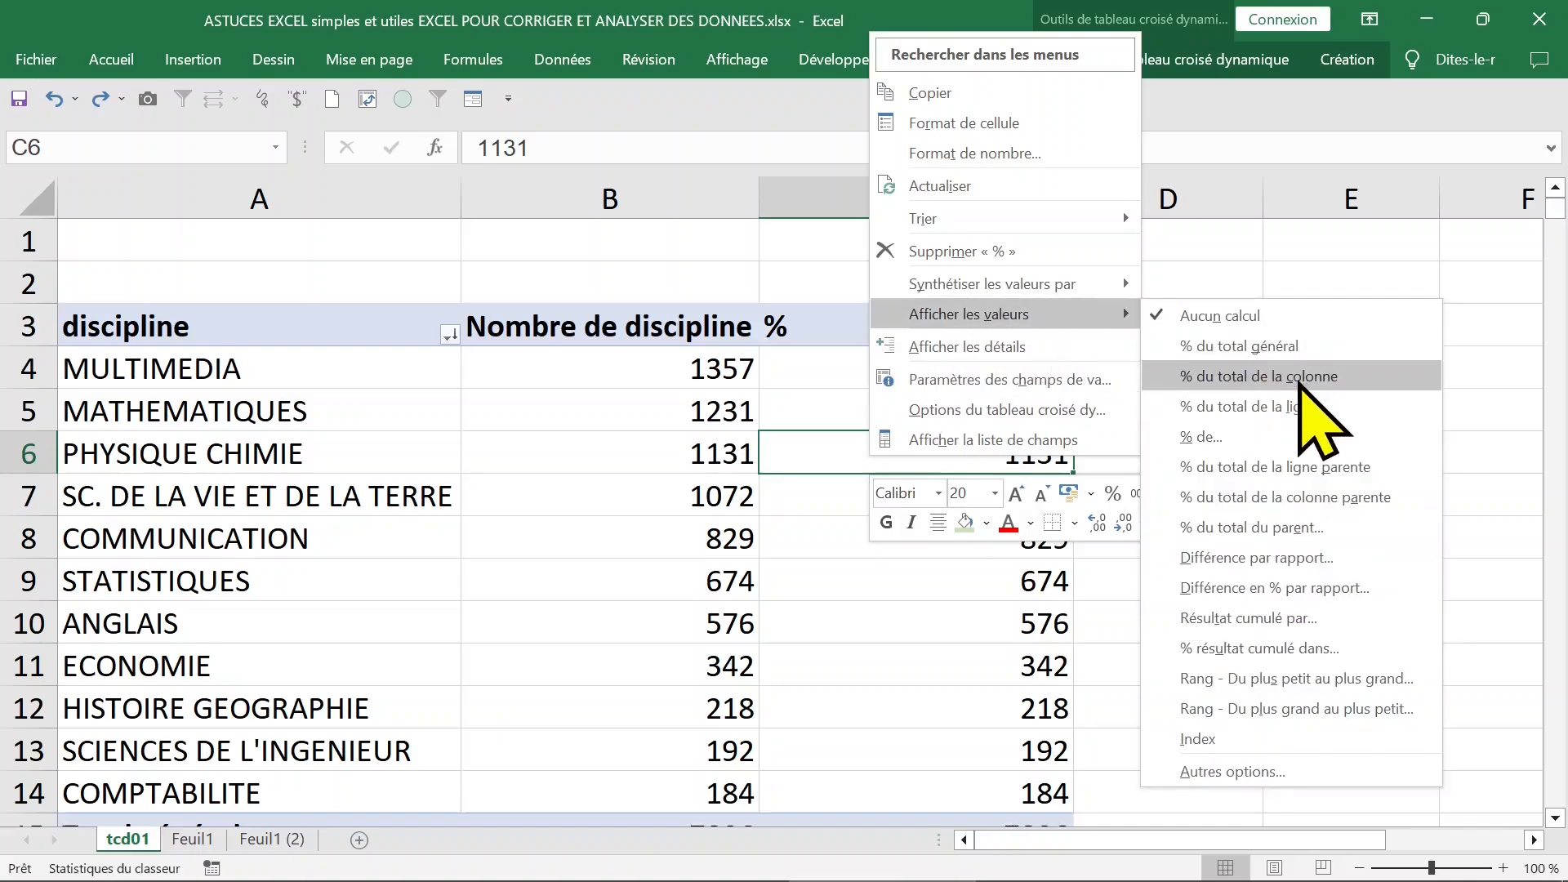
left_click(1298, 376)
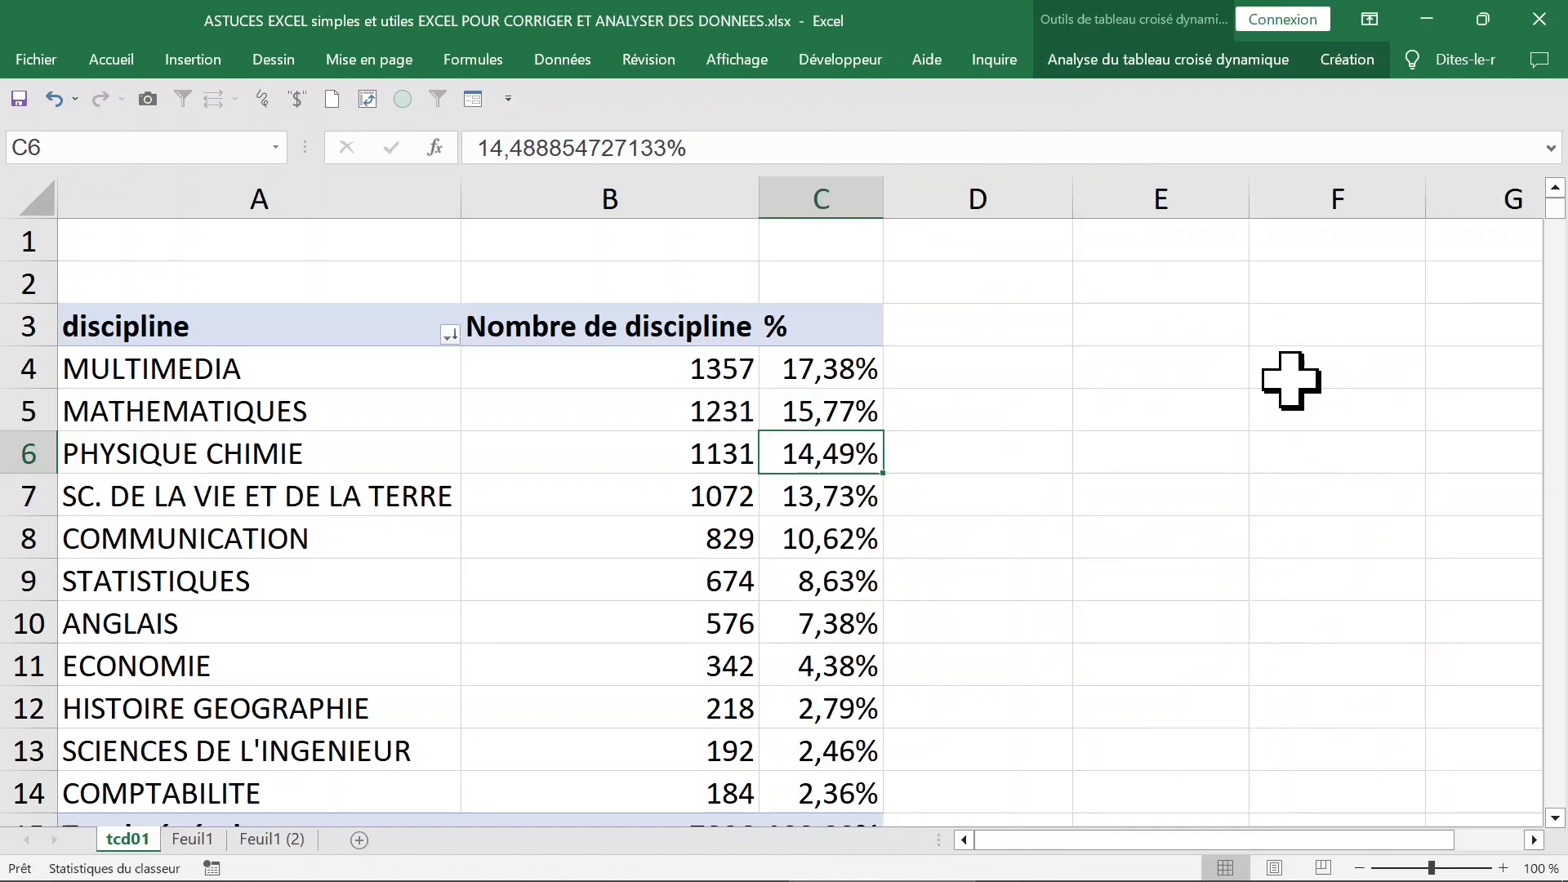
Step: Compare the pivot table's count and % columns, and review the discipline and GENRE columns of the source data on Feuil1
left_click(649, 379)
left_click(796, 379)
left_click(700, 372)
left_click(641, 194)
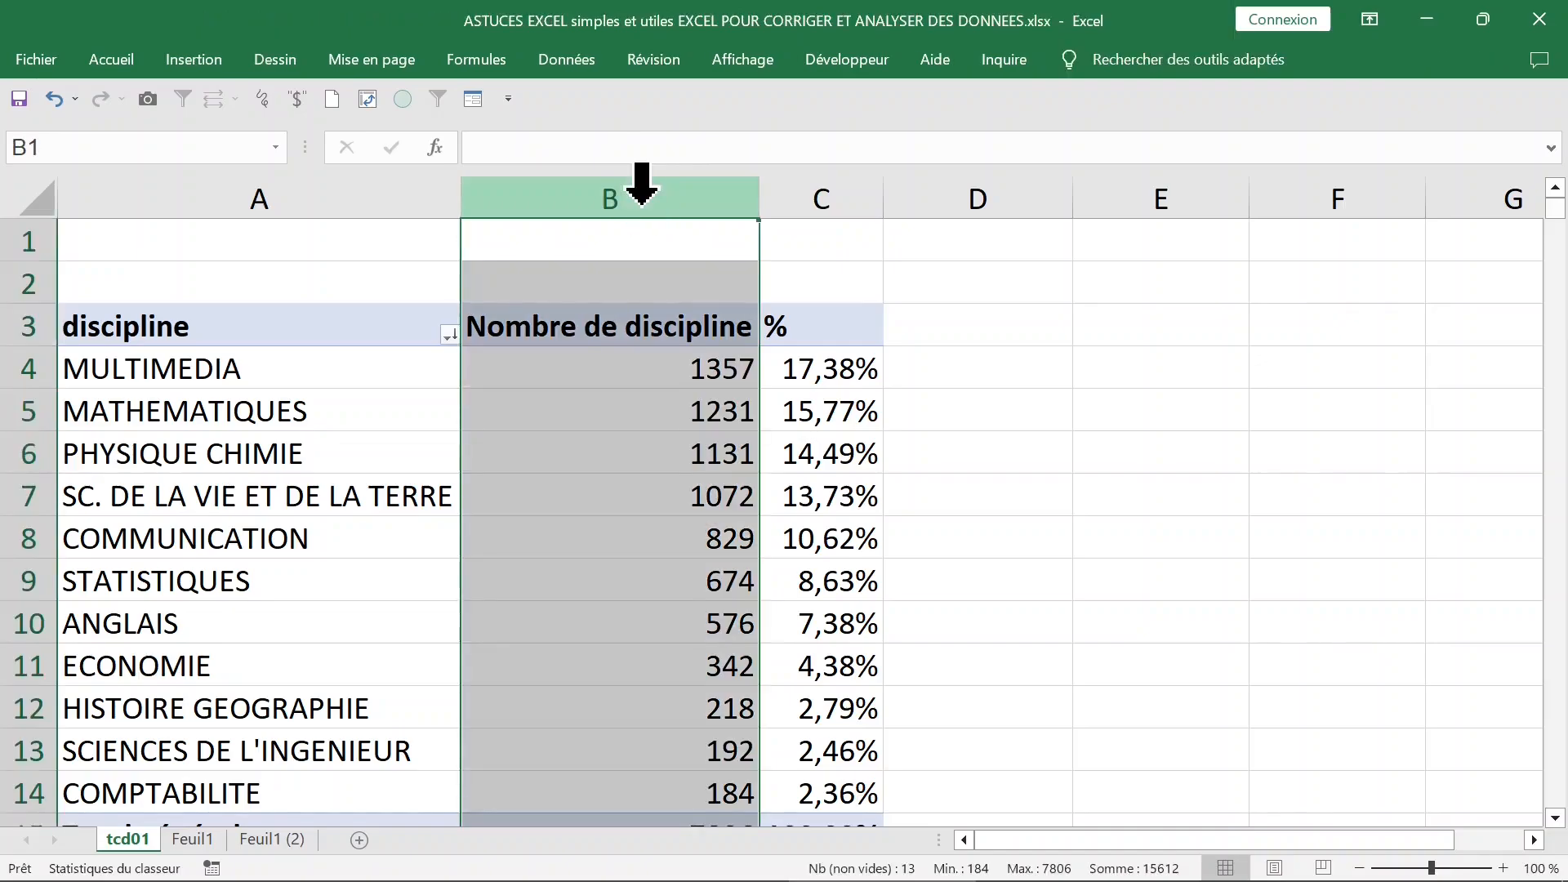
left_click(816, 356)
left_click(815, 193)
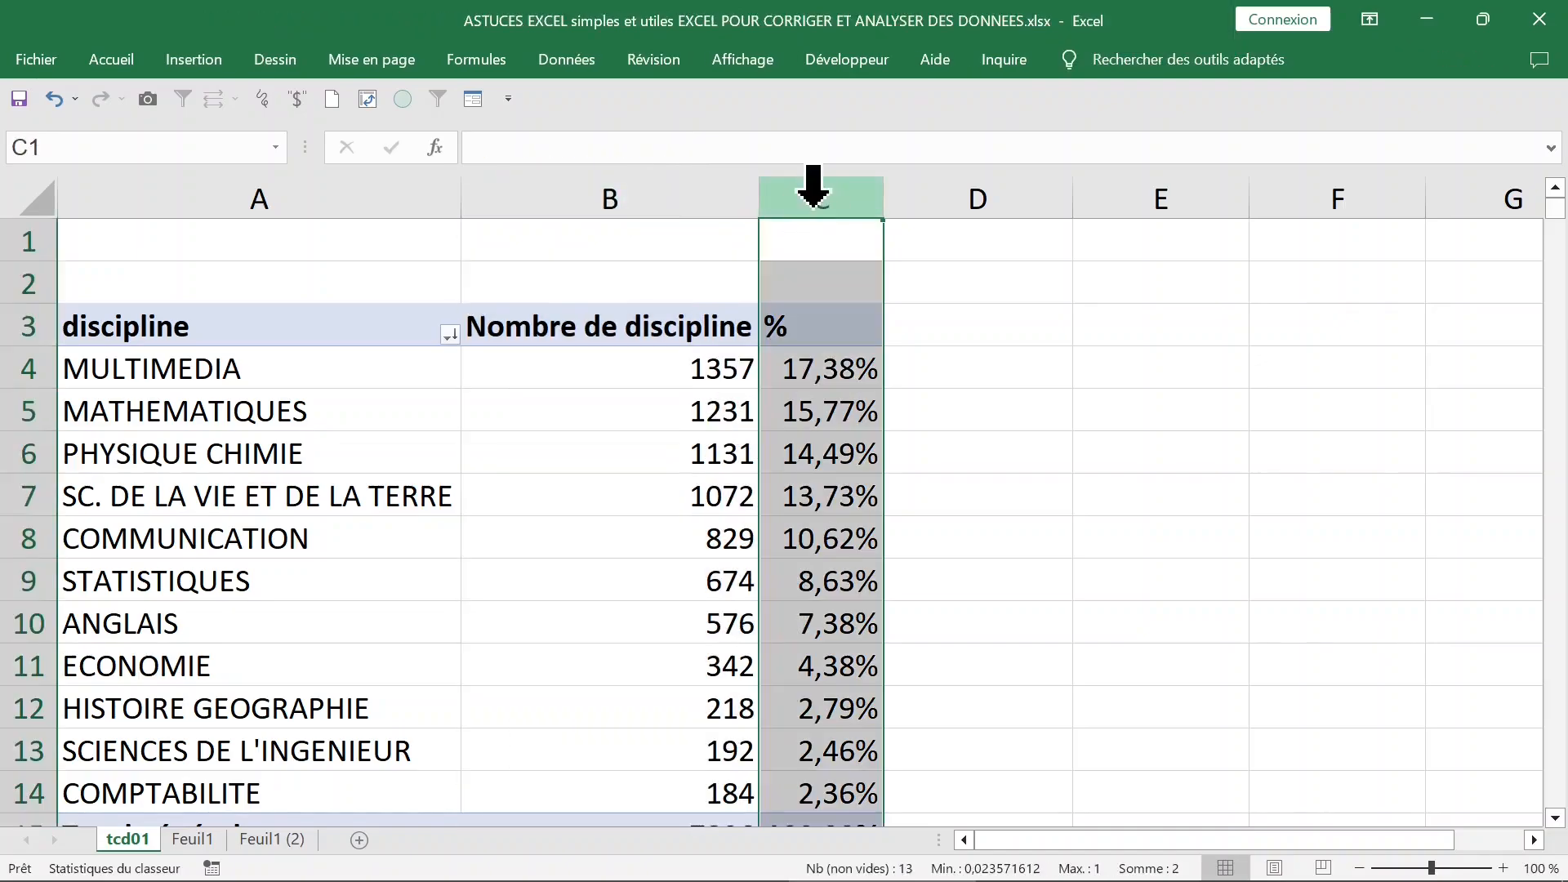
left_click(664, 390)
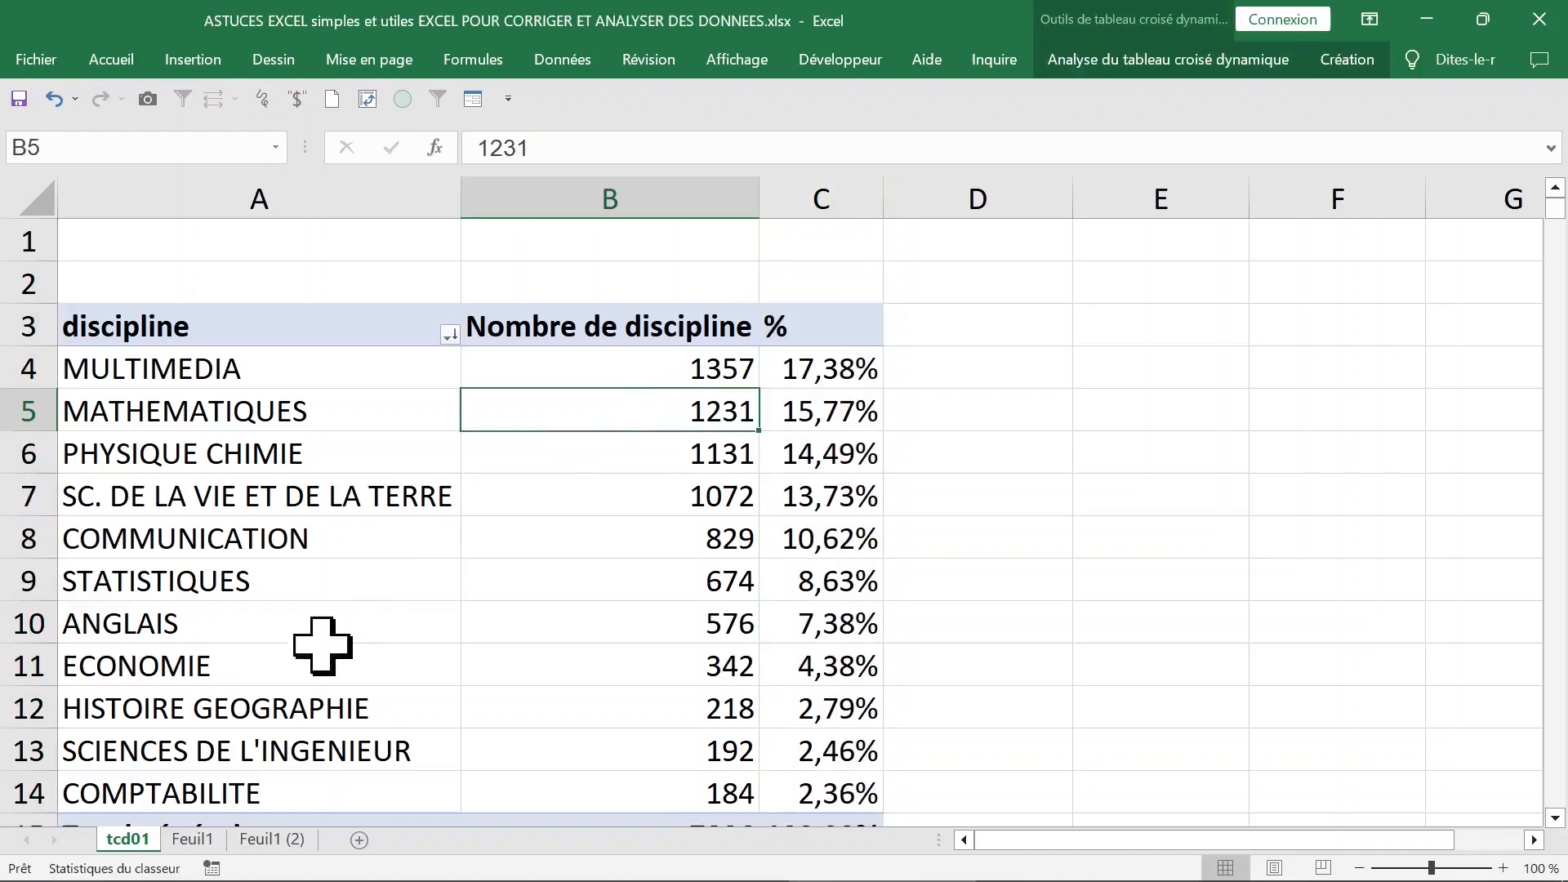
left_click(196, 841)
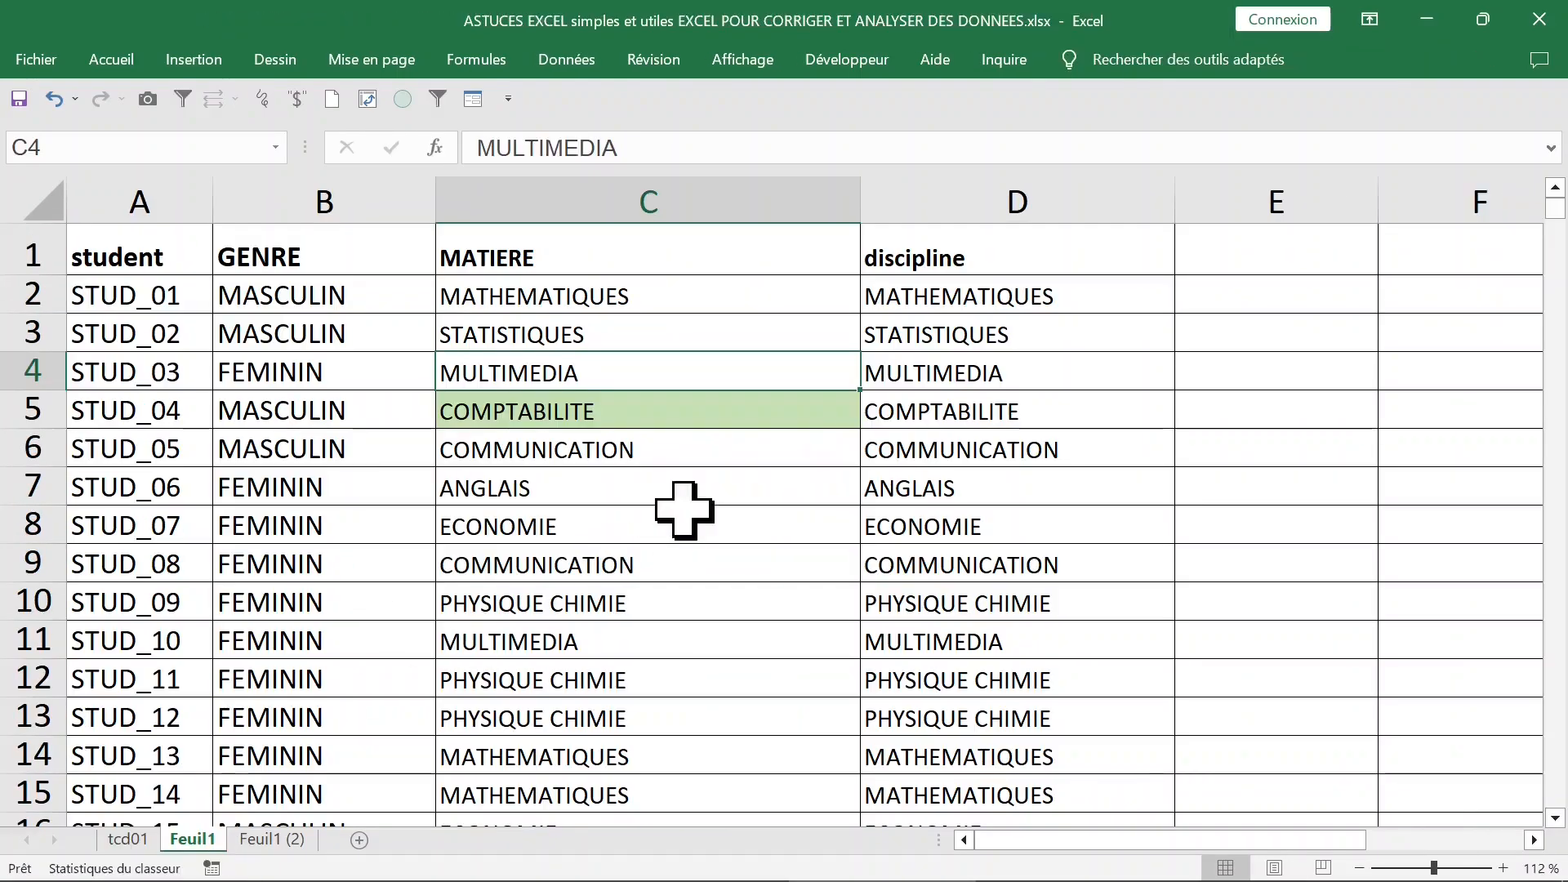
left_click(993, 371)
key("ctrl+Up")
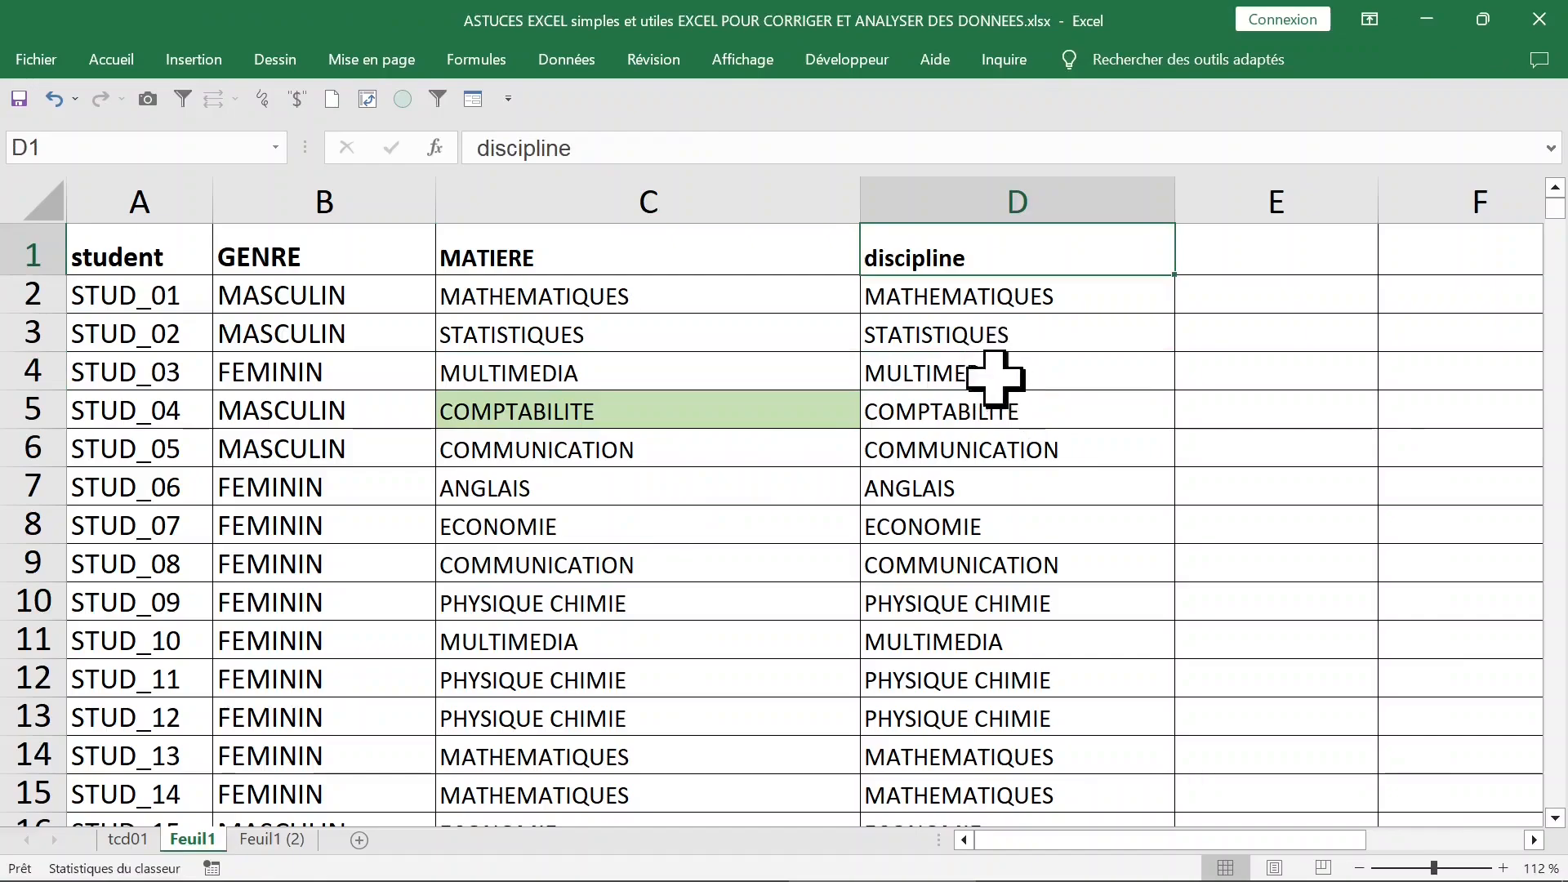
left_click(991, 193)
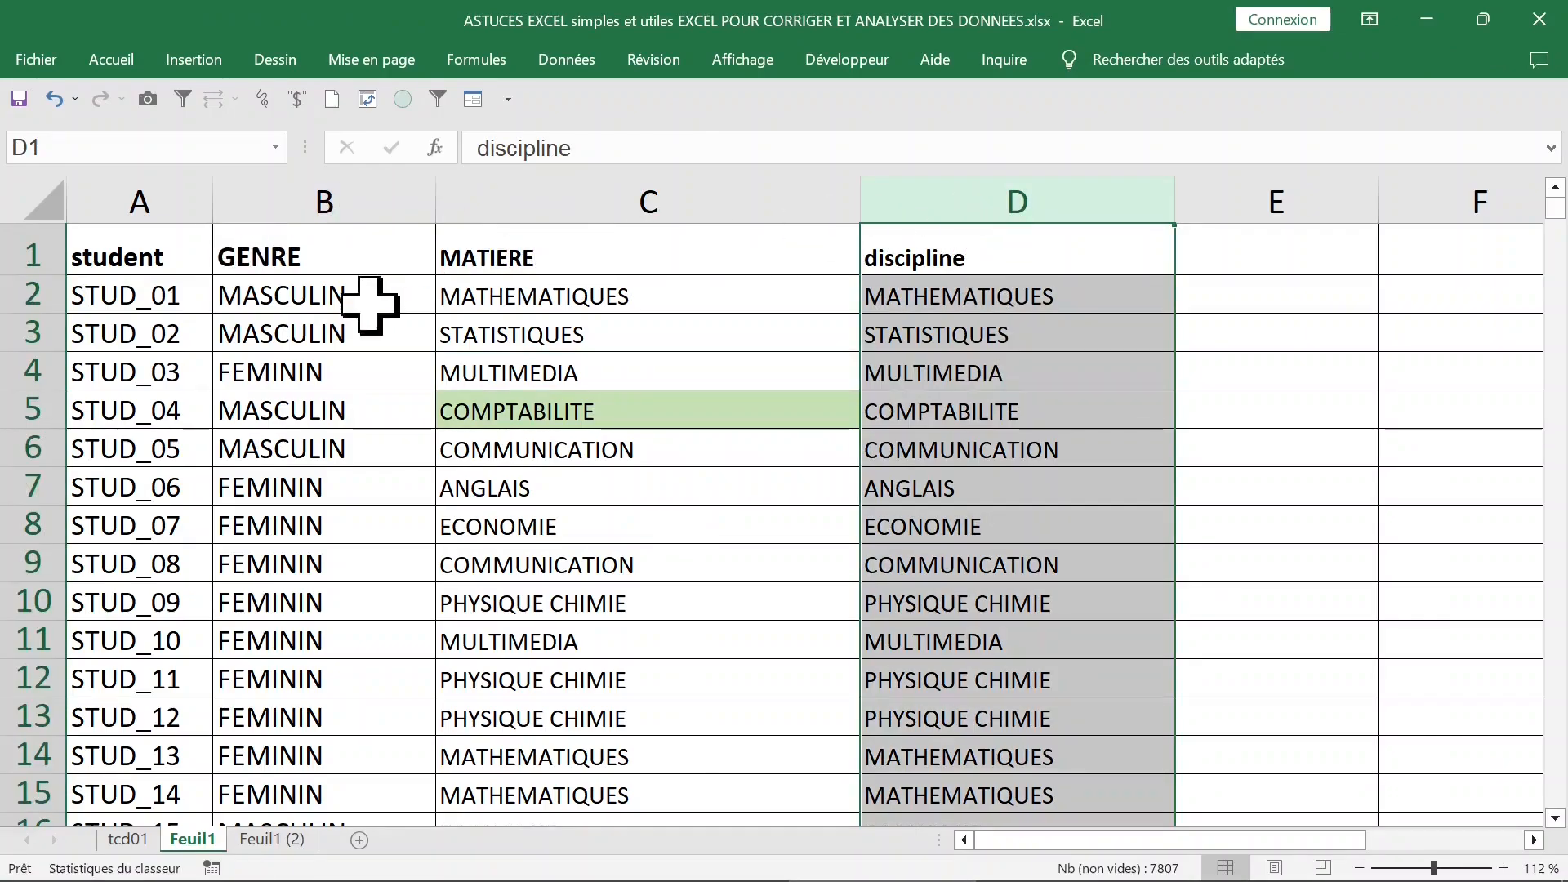
left_click(359, 298)
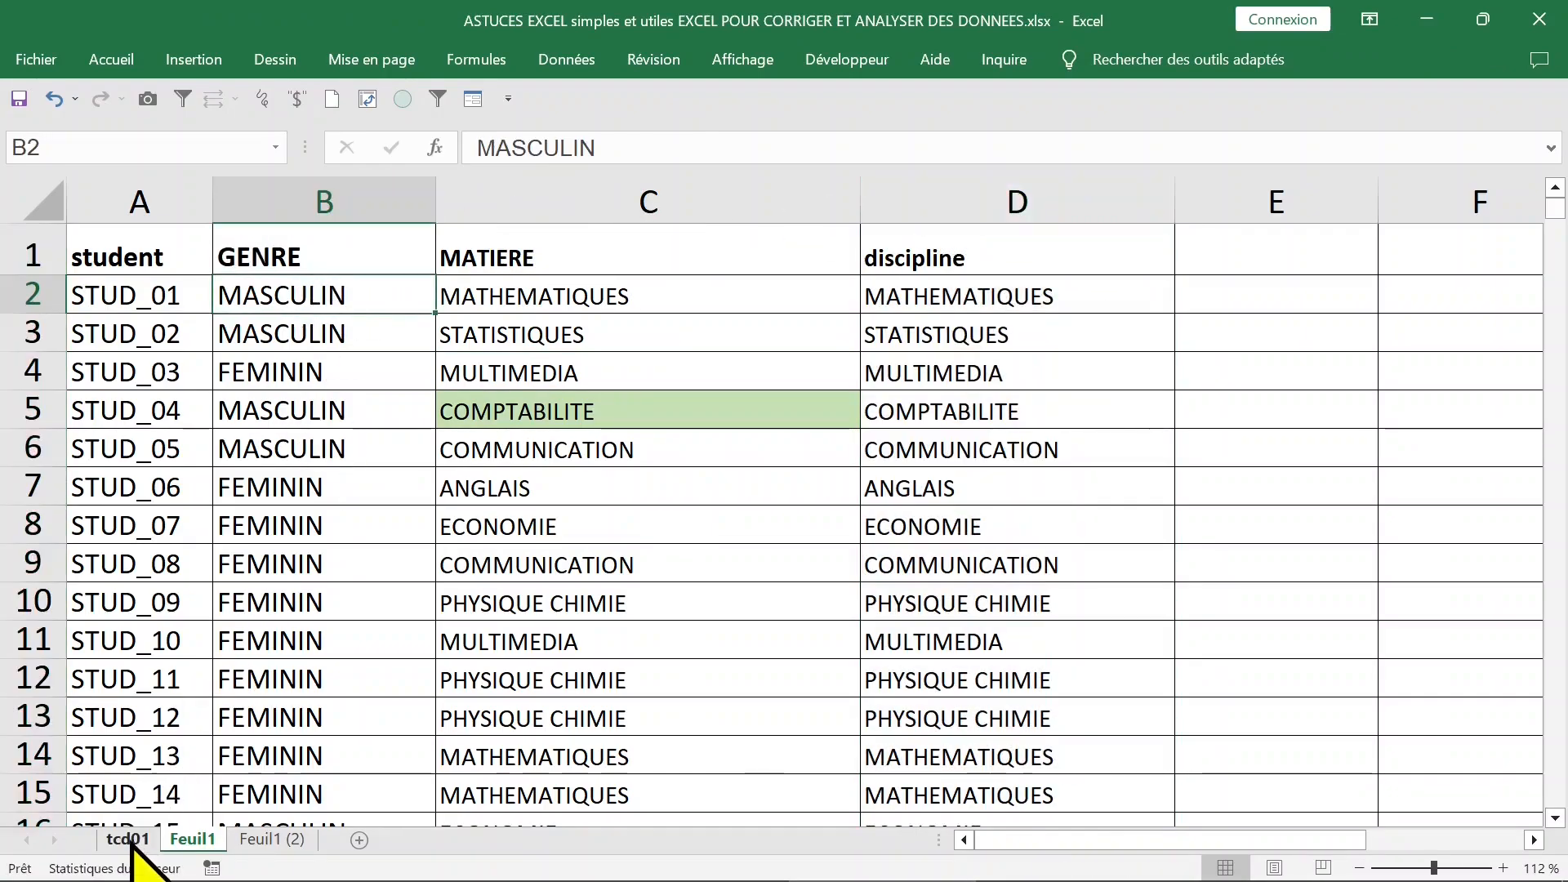
Step: Return to the tcd01 sheet and show the pivot table's field list
left_click(128, 840)
left_click(482, 531)
left_click(552, 446)
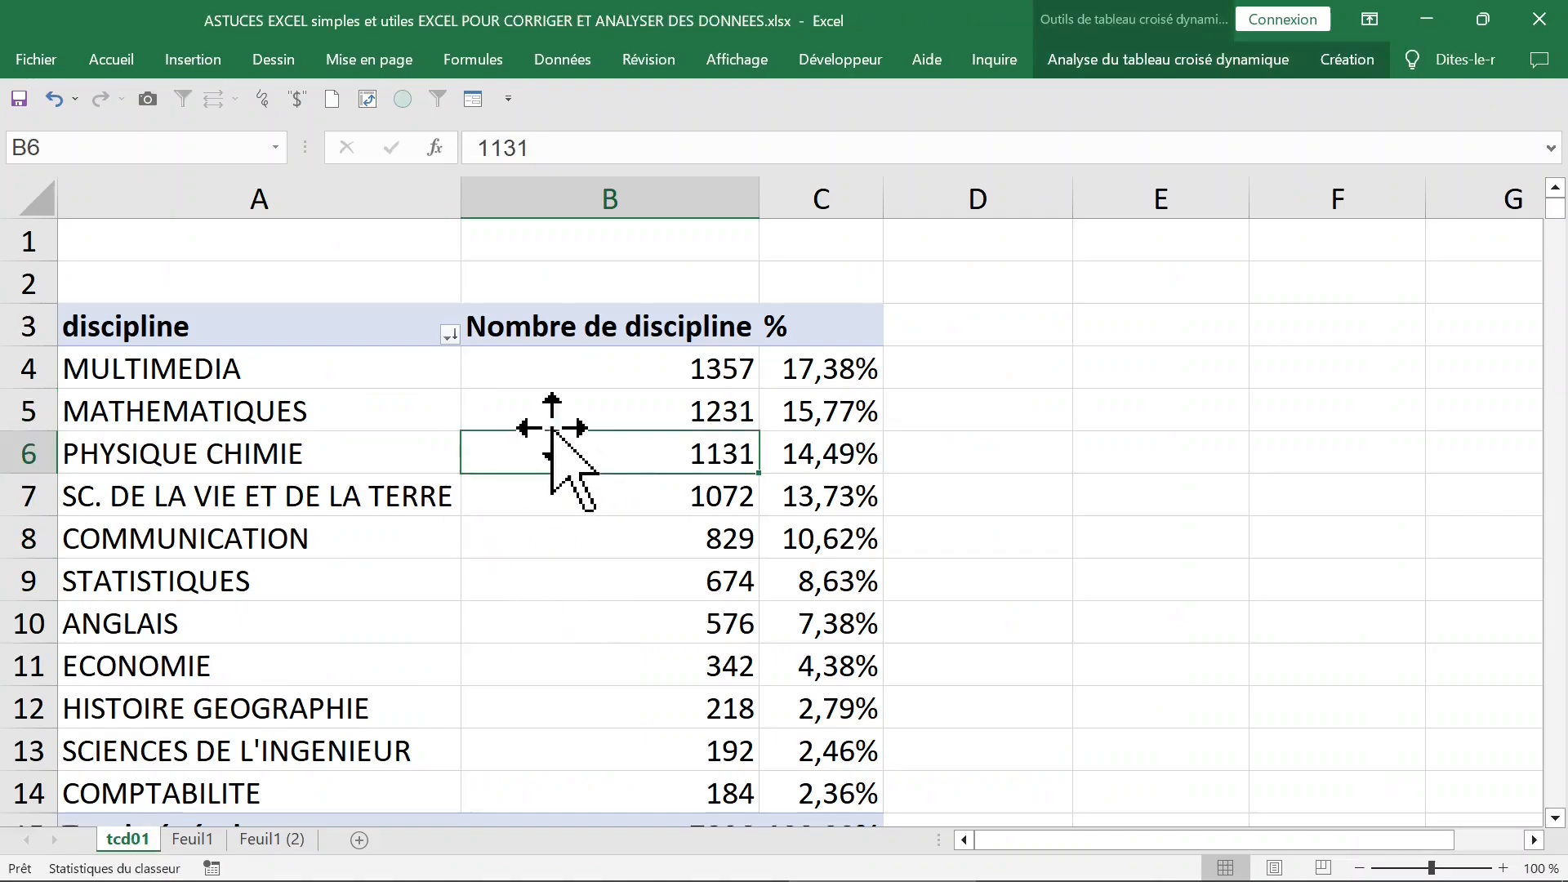
left_click(542, 413)
right_click(546, 418)
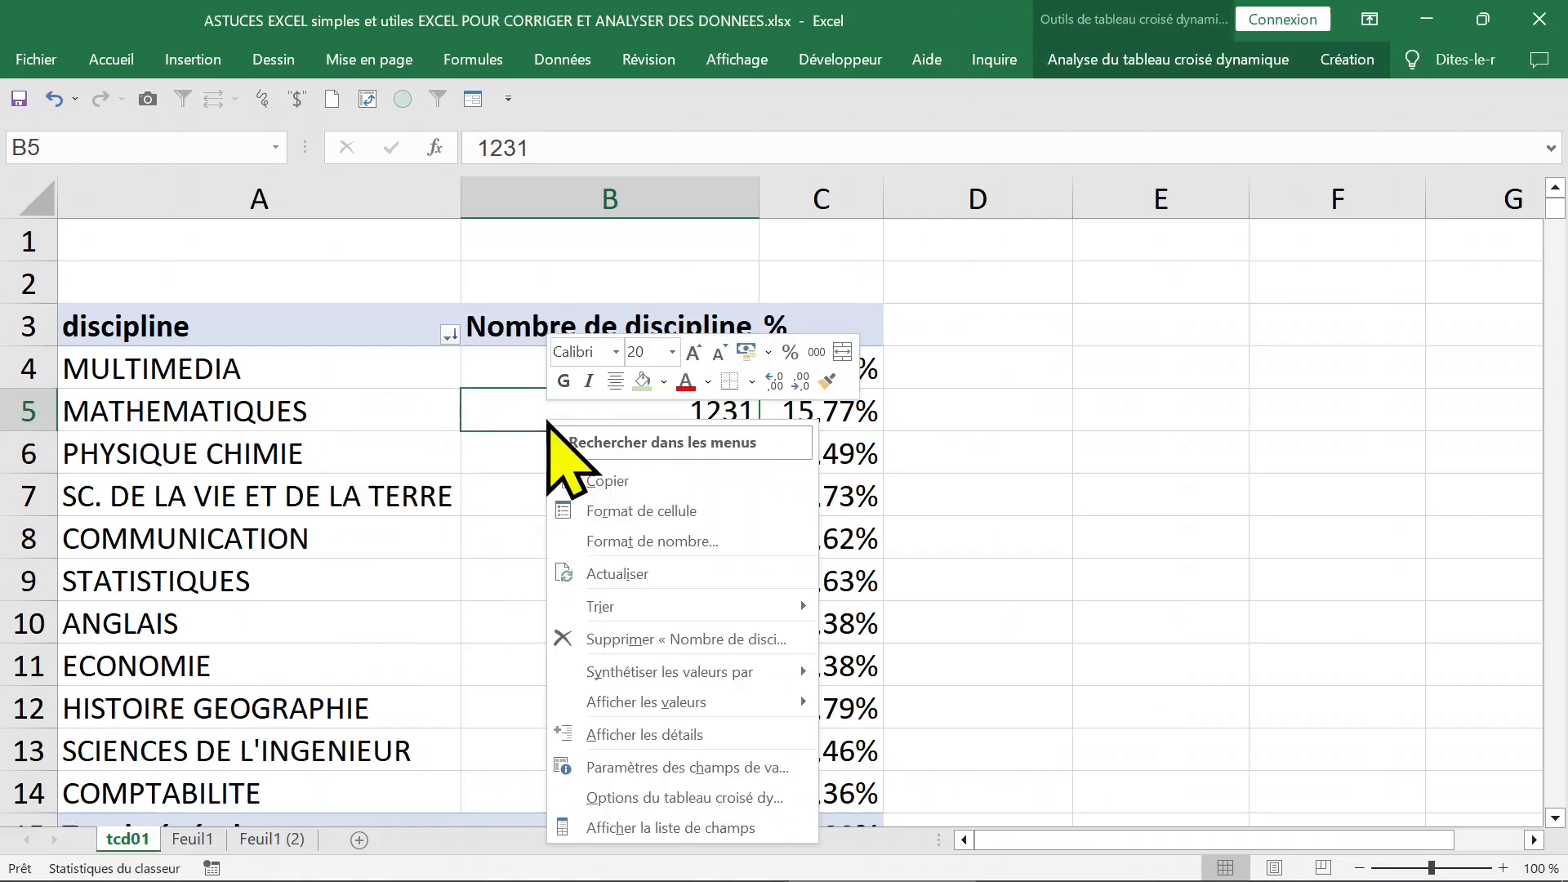
left_click(605, 828)
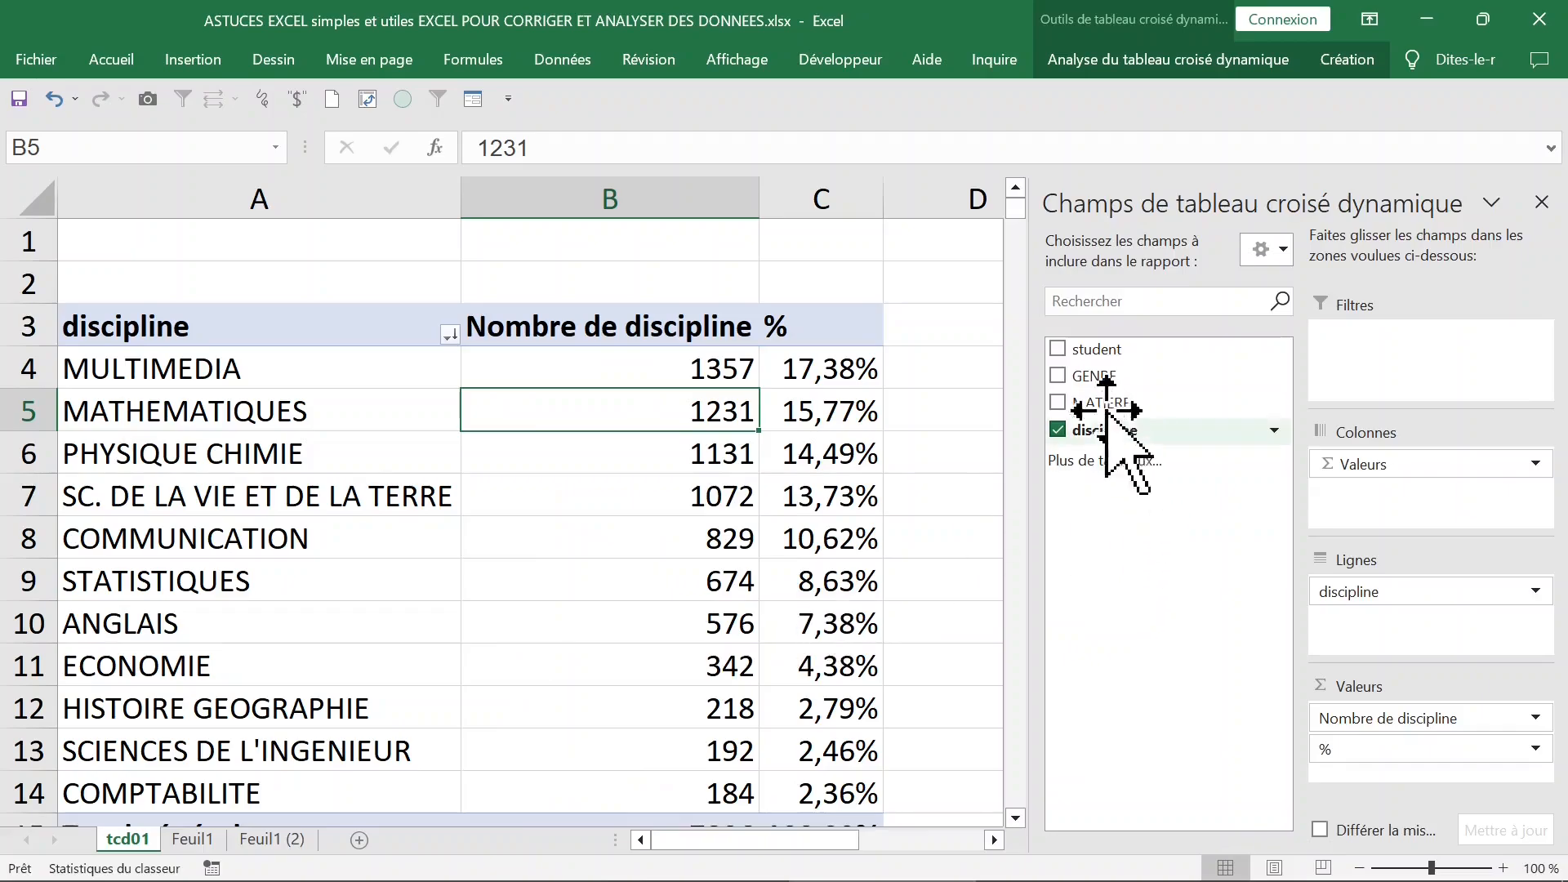
Step: Add the GENRE field to the pivot table's row labels and move it to the columns area below Valeurs
left_click(1058, 376)
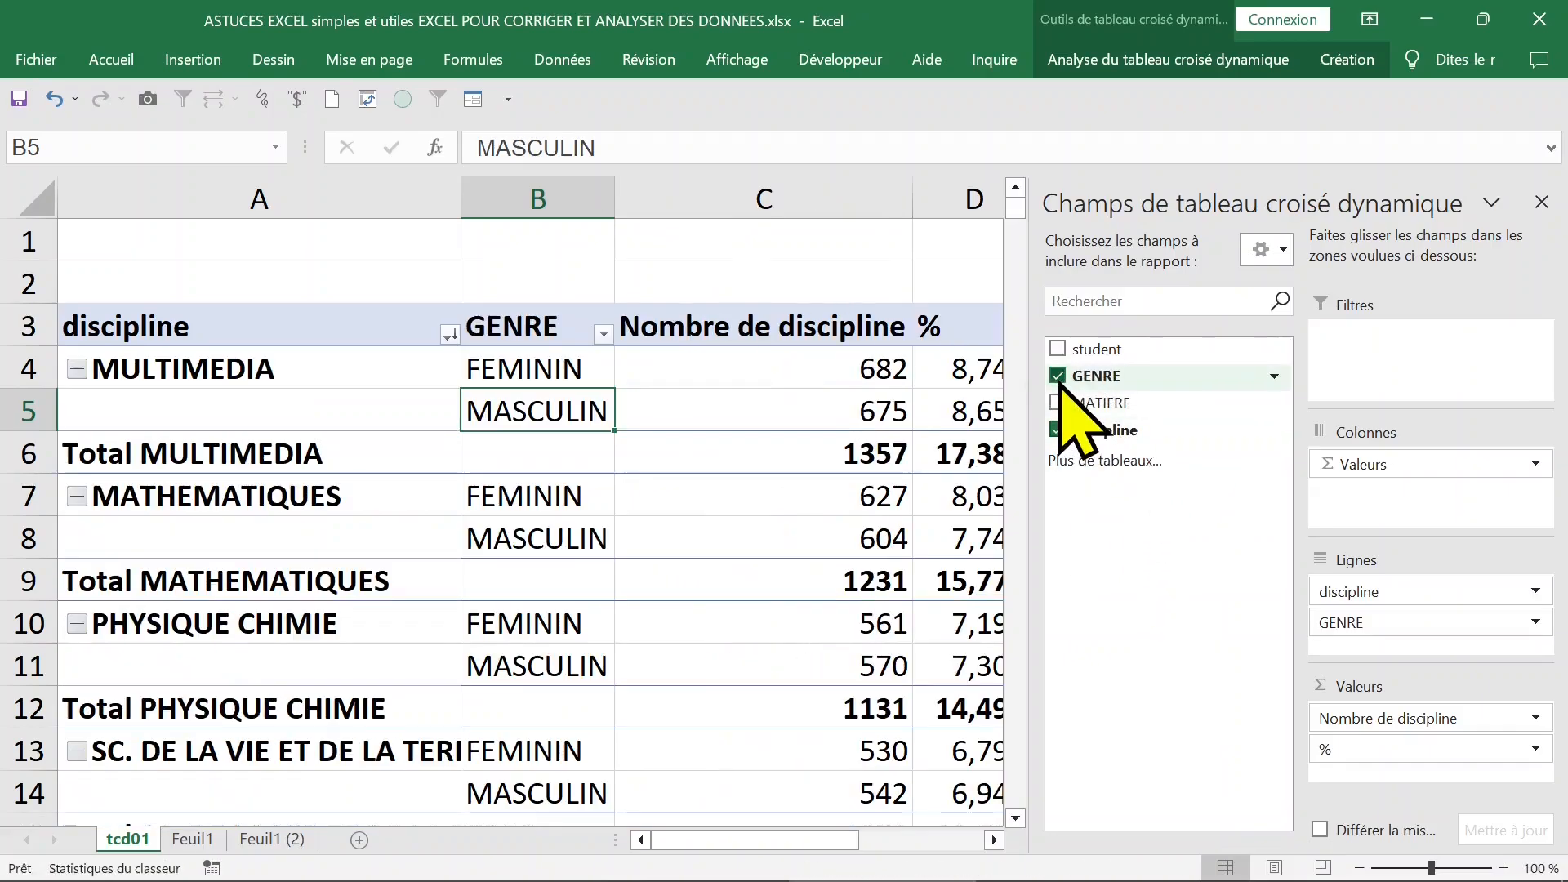
left_click(1058, 376)
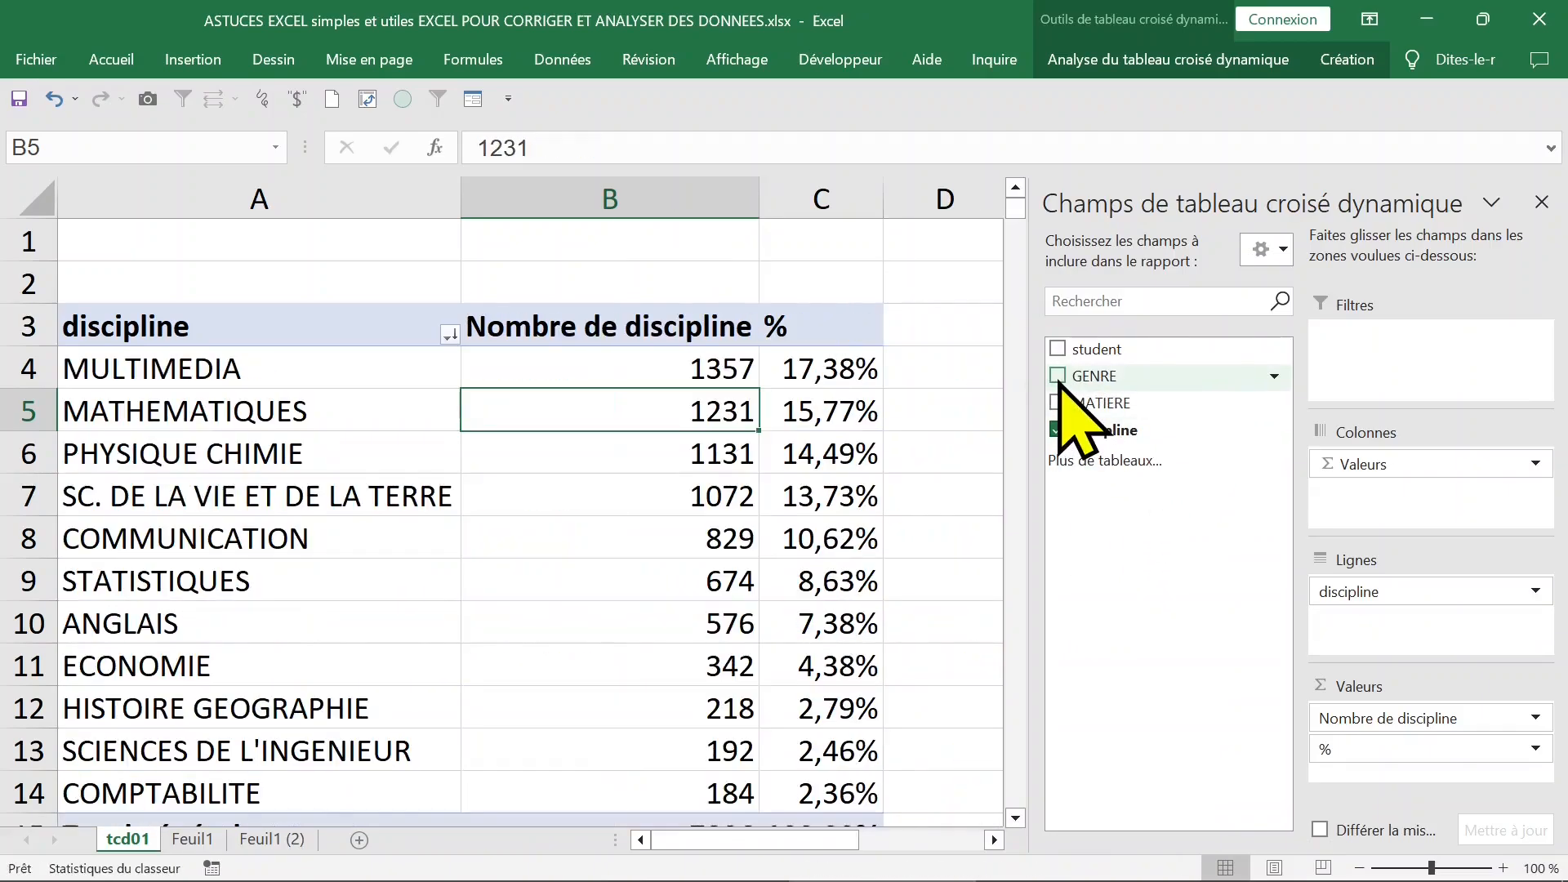
right_click(1101, 377)
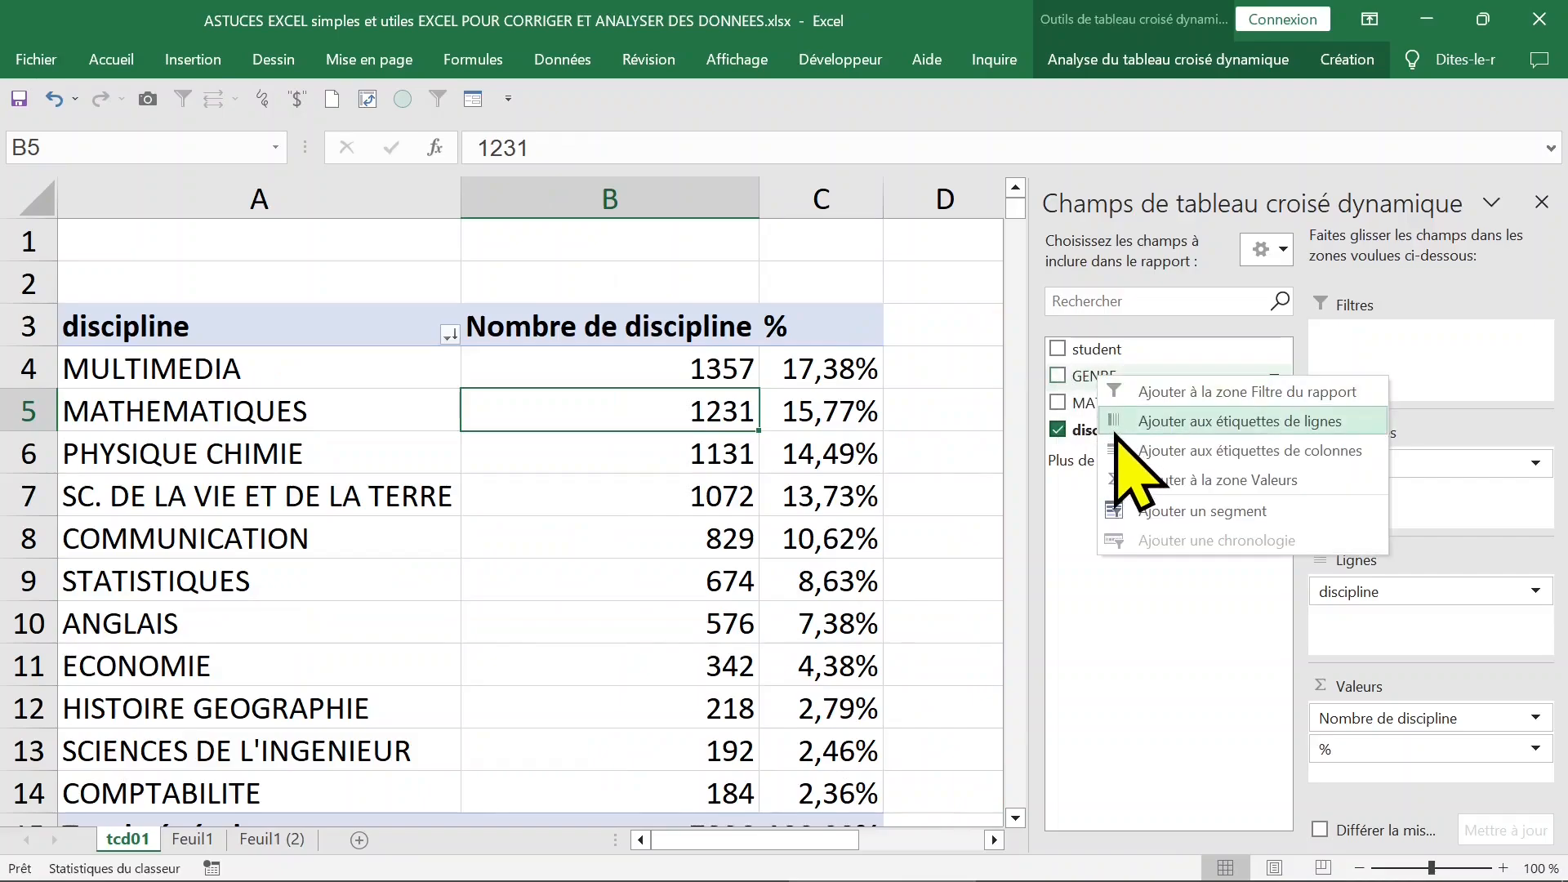
left_click(1168, 431)
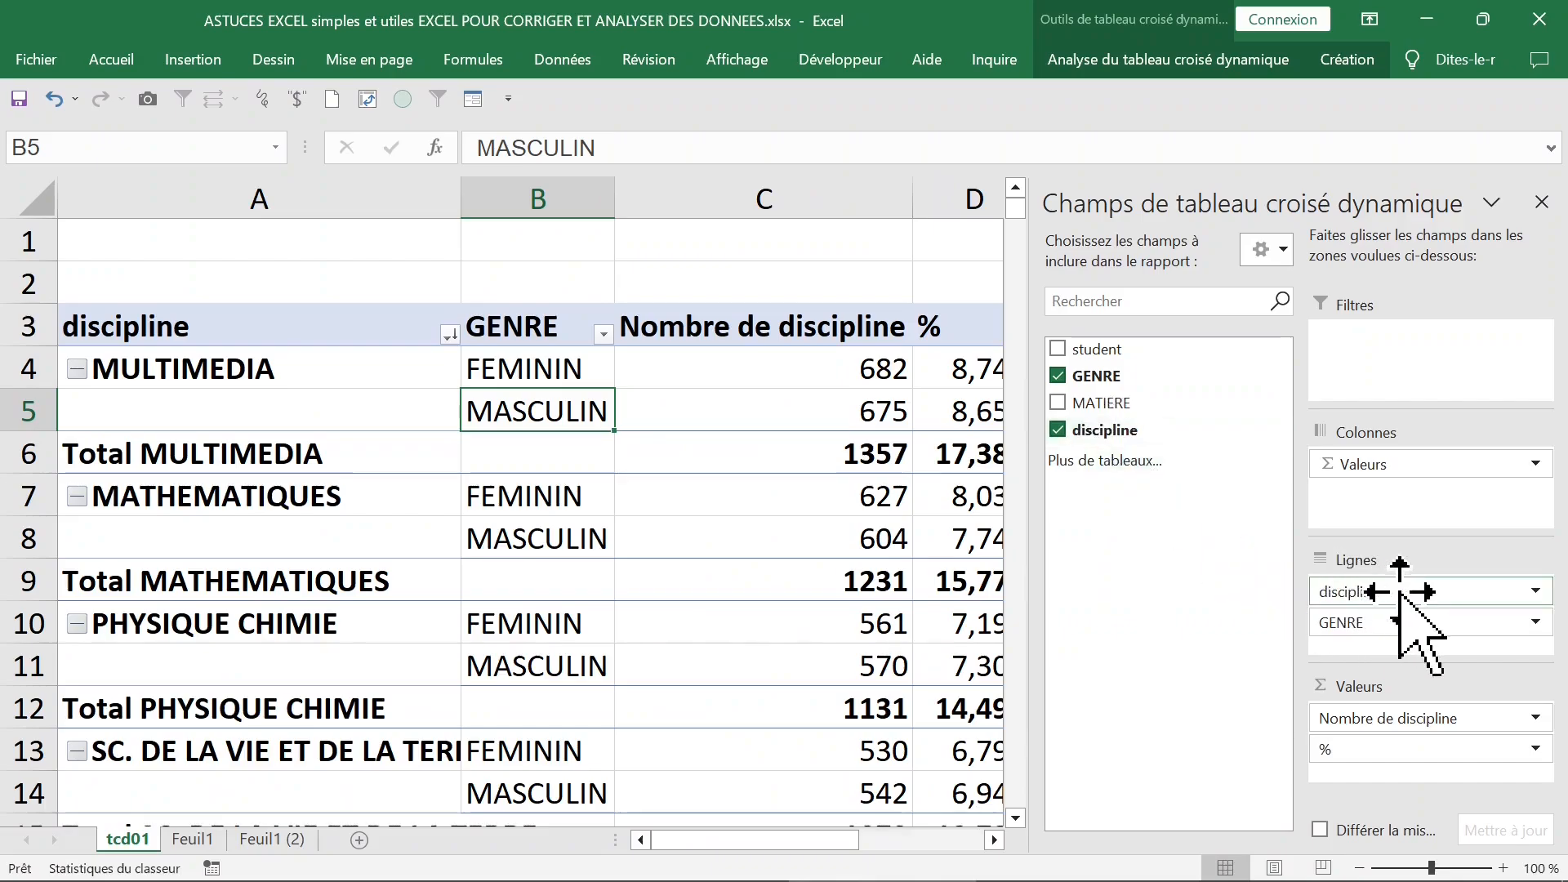
left_click_drag(1408, 618, 1412, 472)
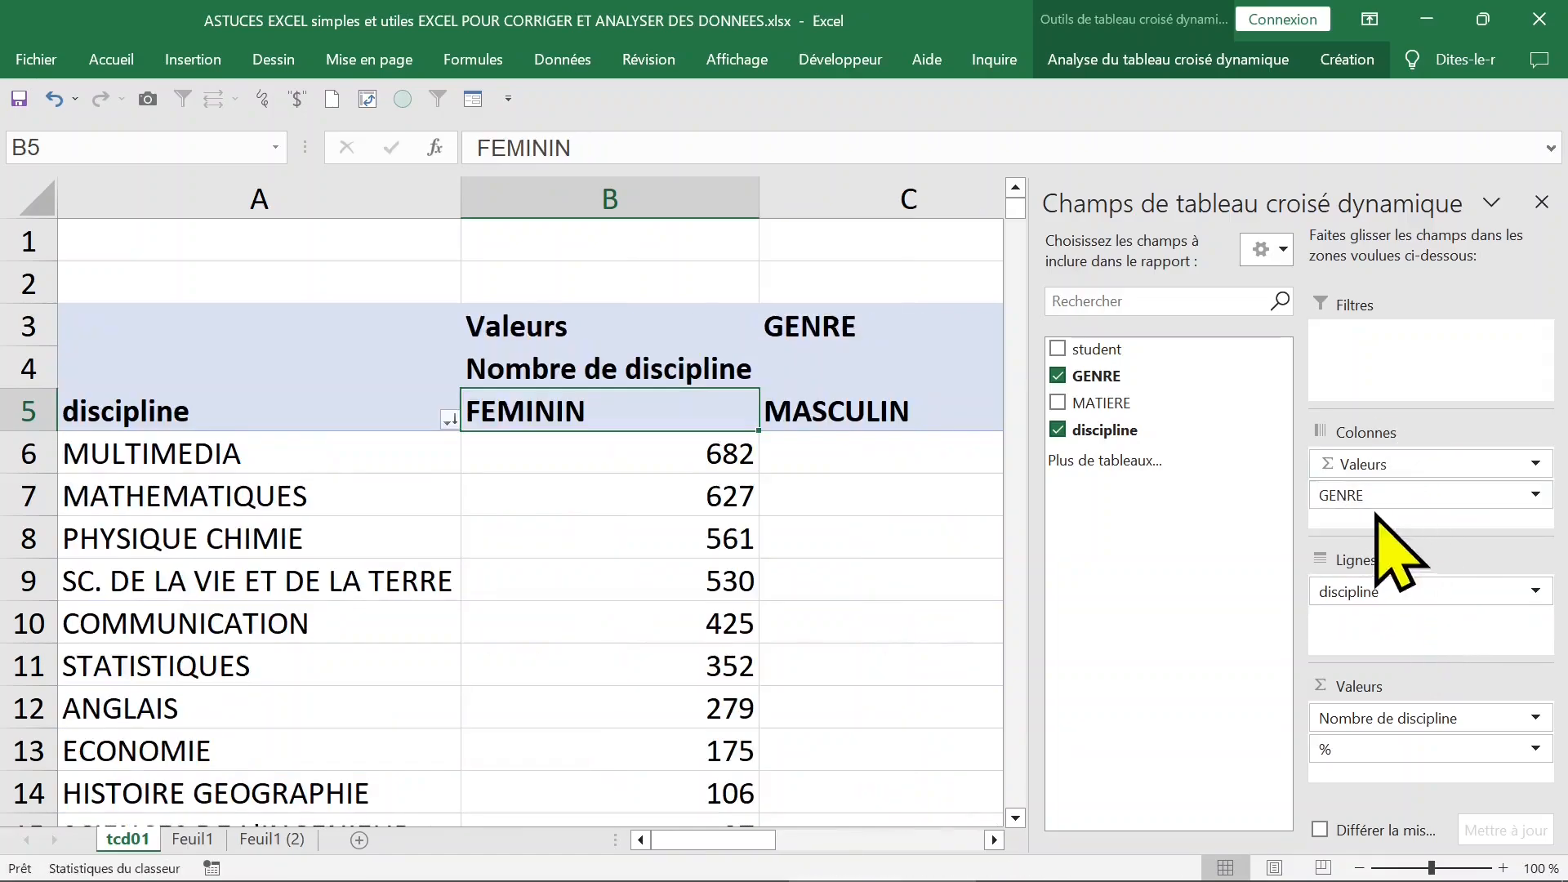
left_click(1541, 202)
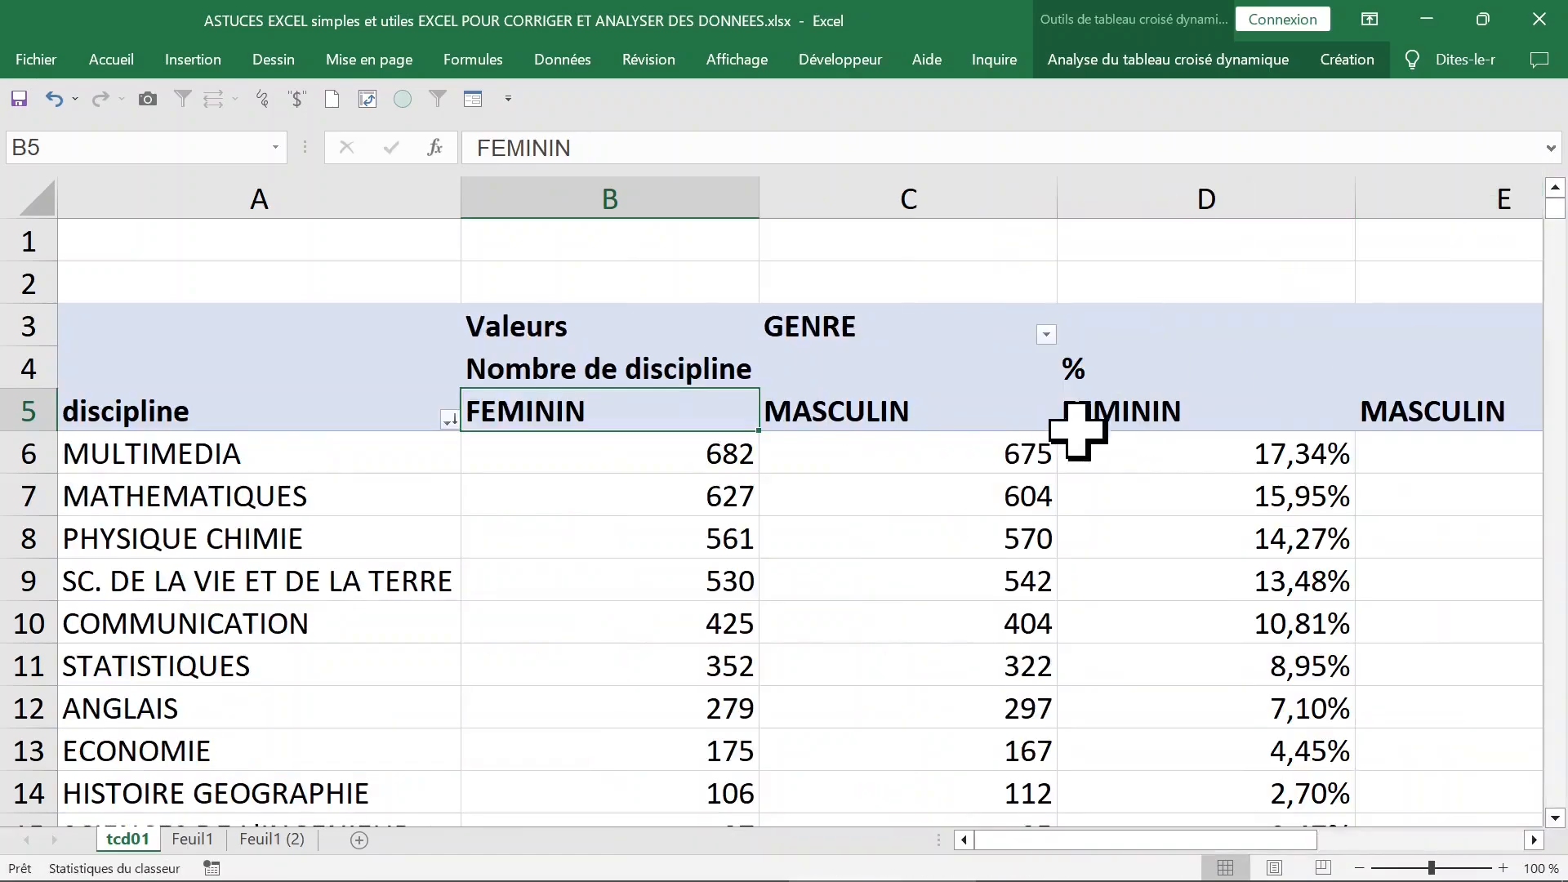
Step: Autofit the widths of all columns on the tcd01 sheet
left_click(946, 456)
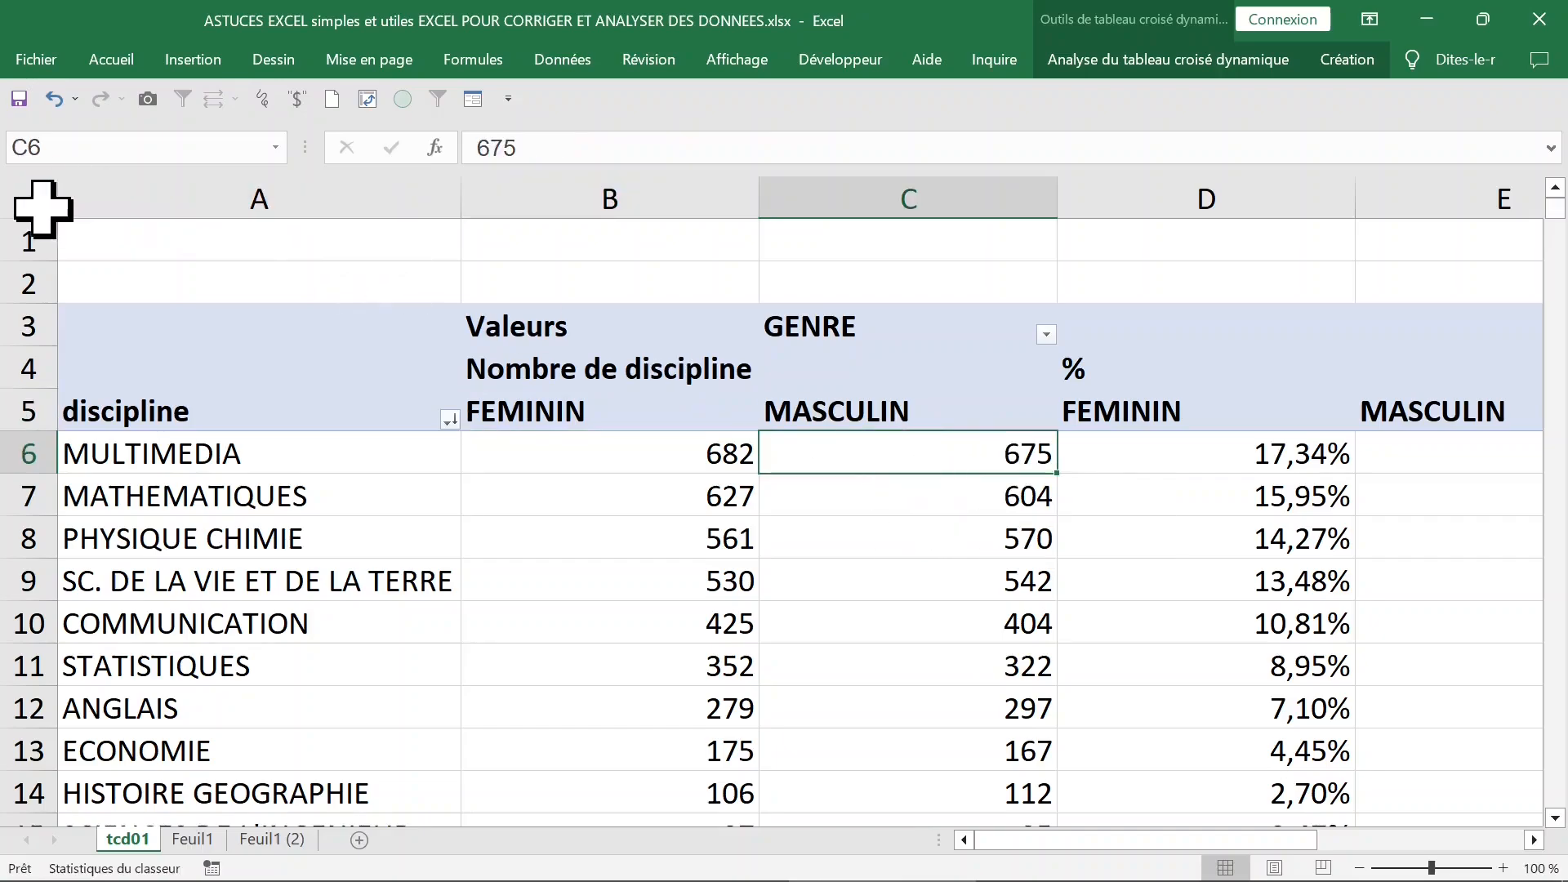
left_click(32, 204)
double_click(1057, 202)
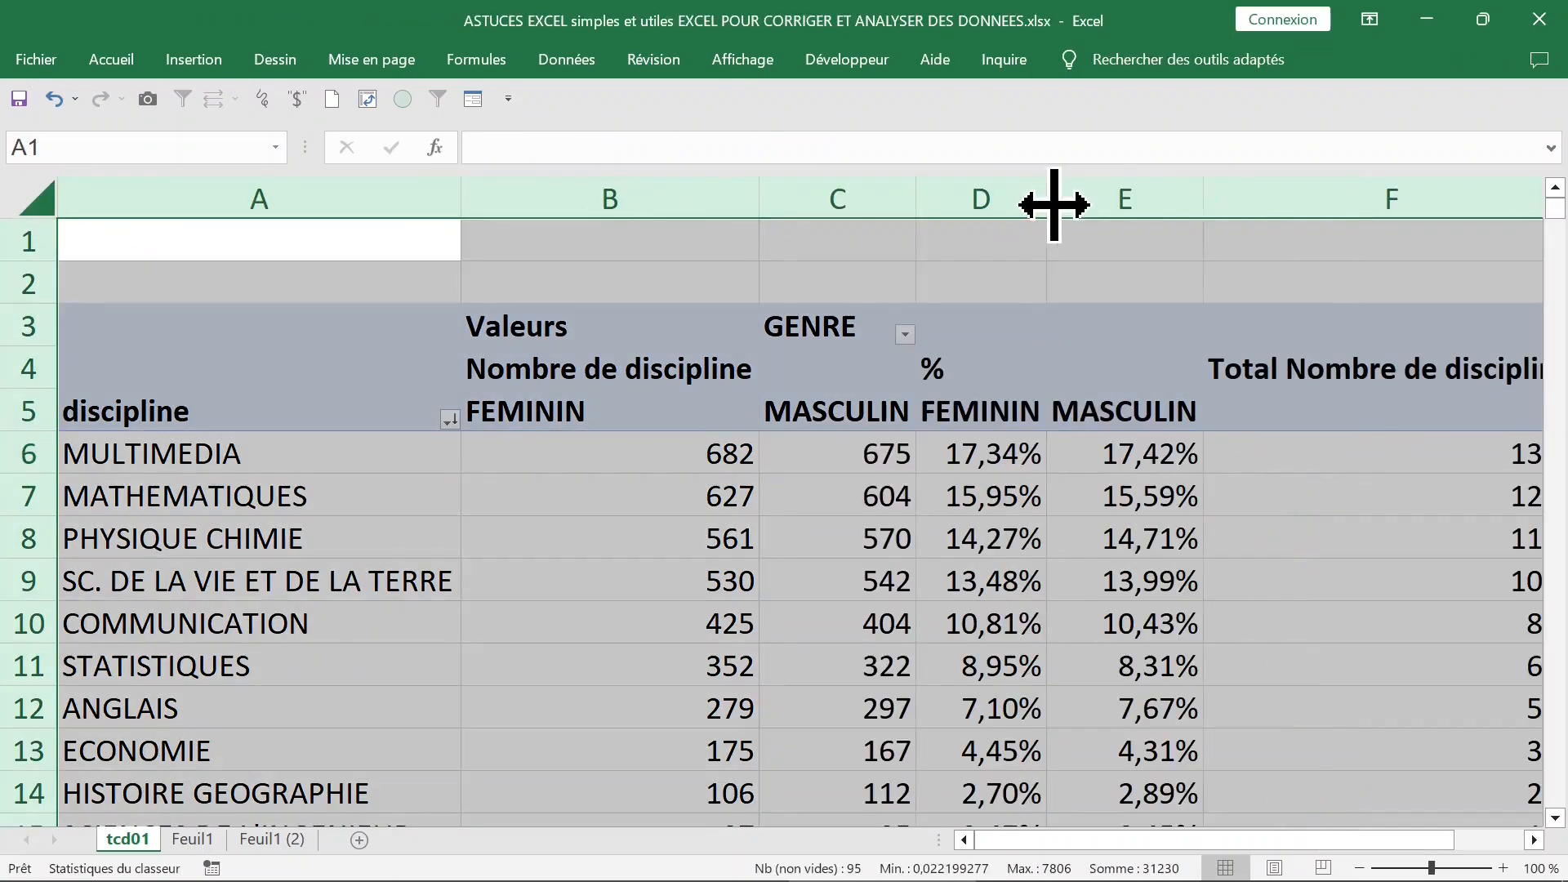
Step: Wrap the text of the "Total Nombre de discipline" header in F4 and narrow column F
left_click(1247, 360)
left_click_drag(1086, 840, 1166, 840)
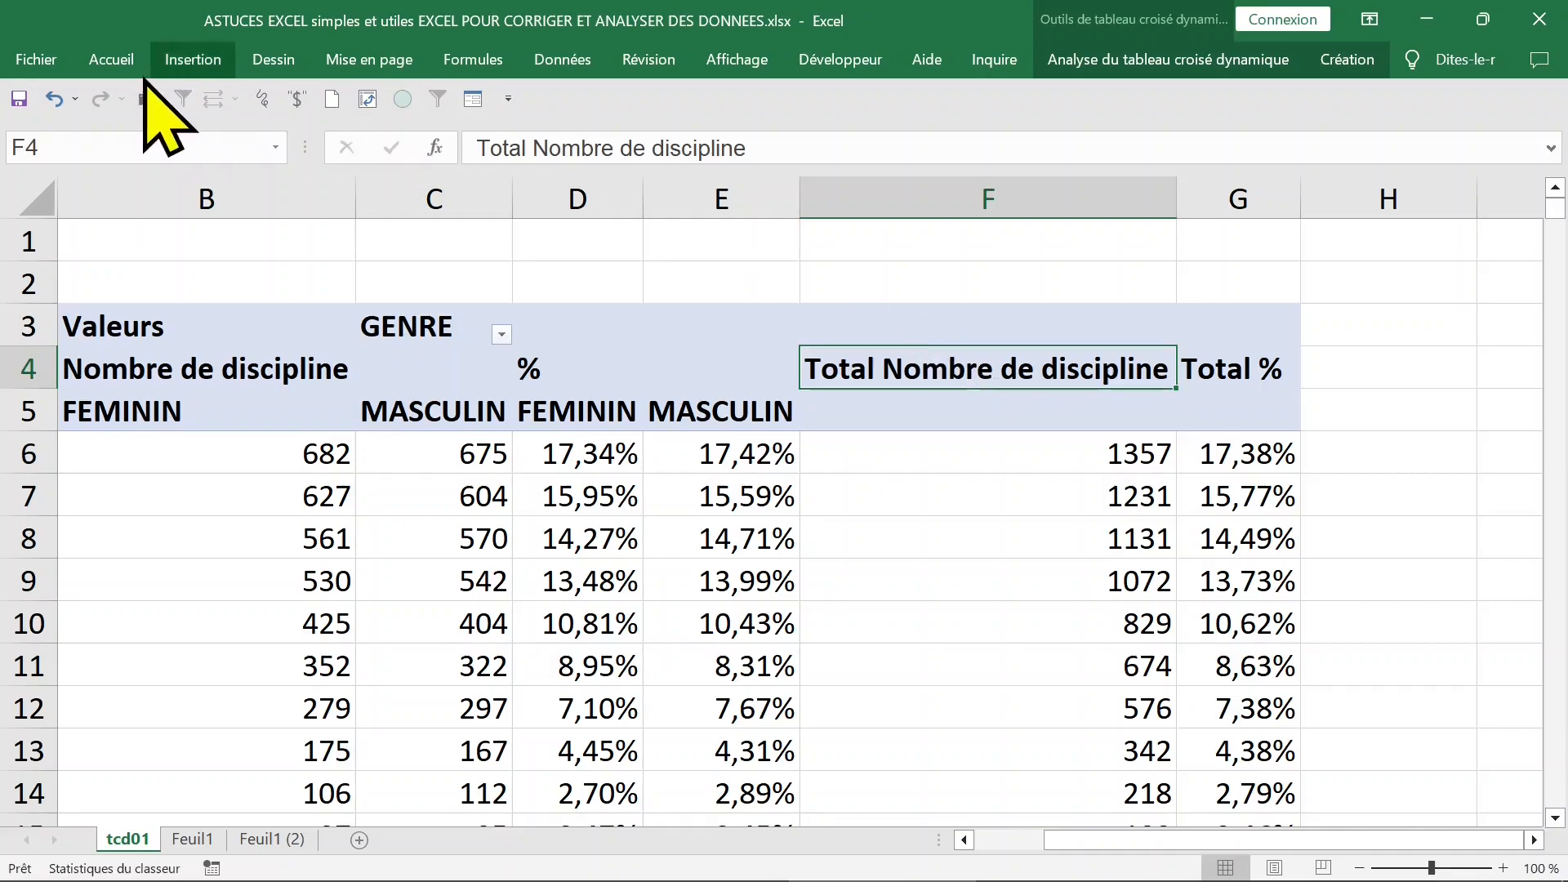
left_click(114, 57)
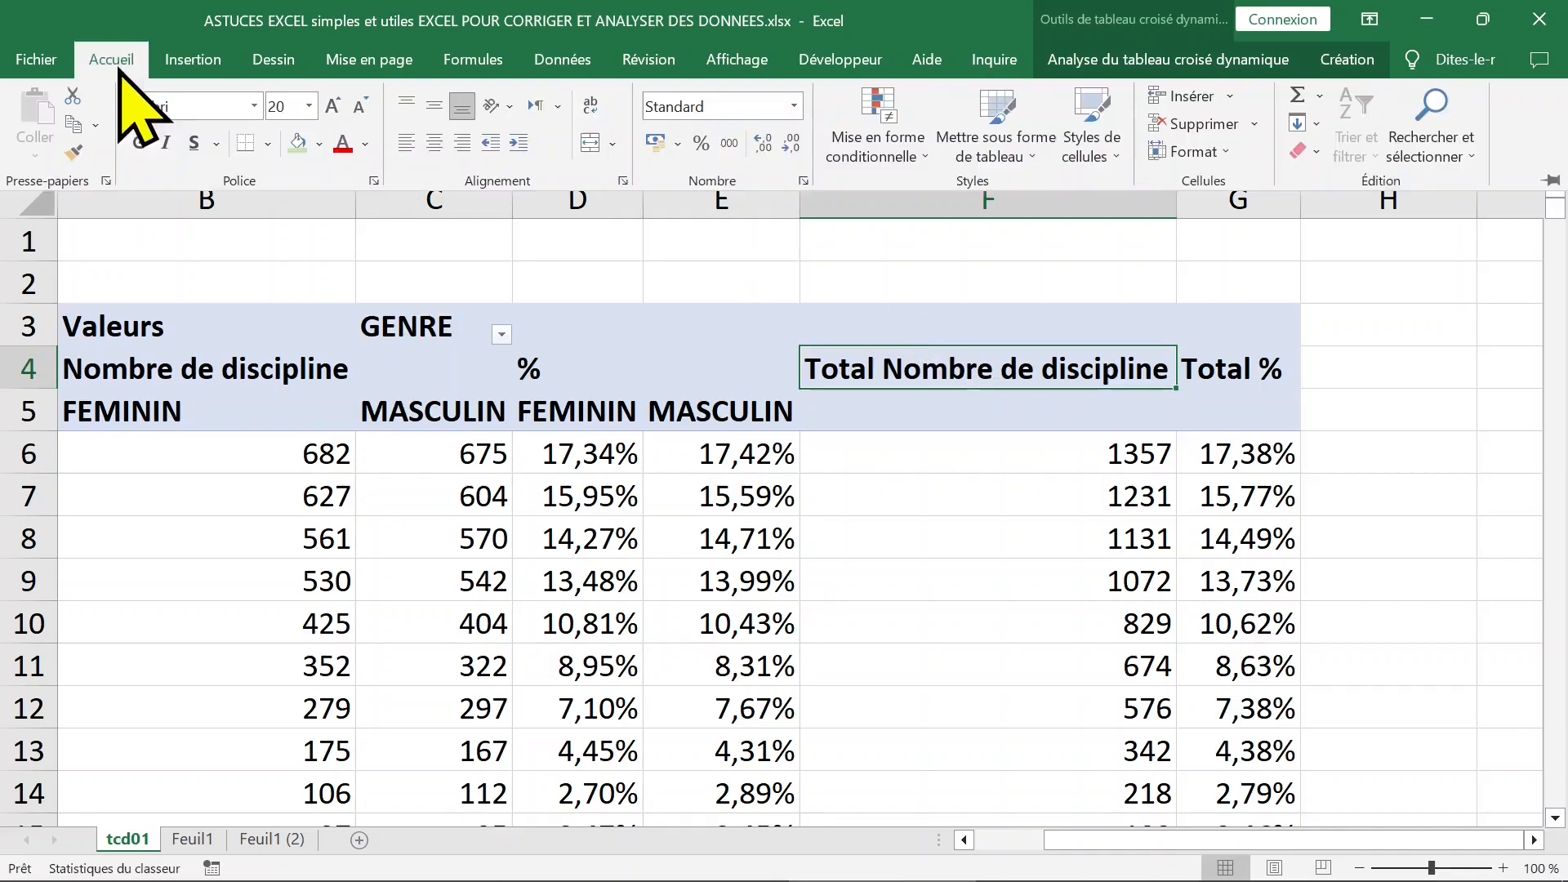
left_click(594, 112)
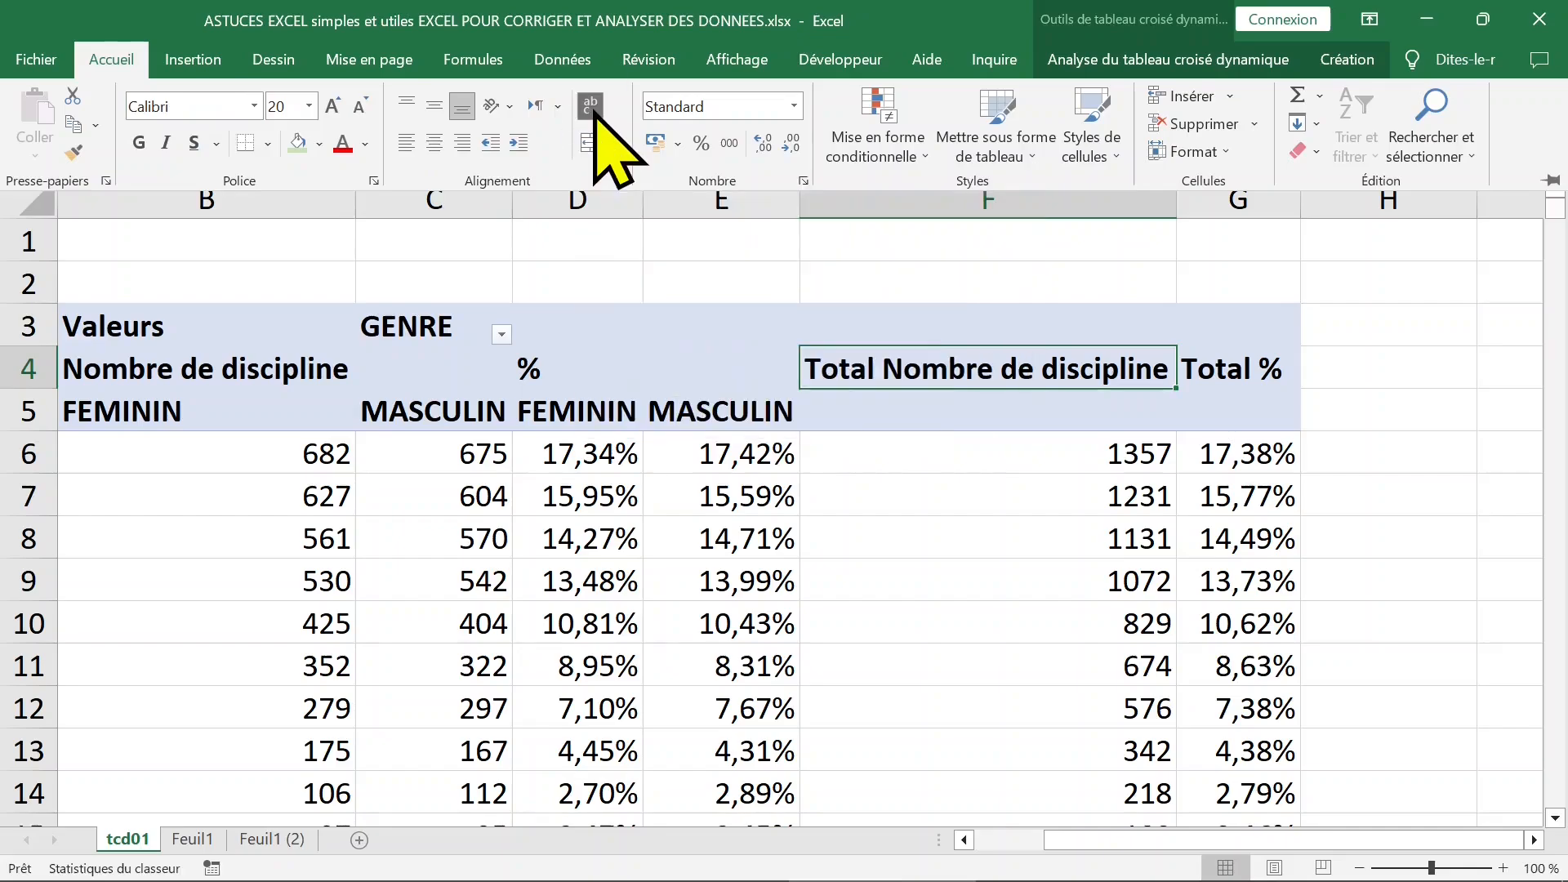
left_click(326, 362)
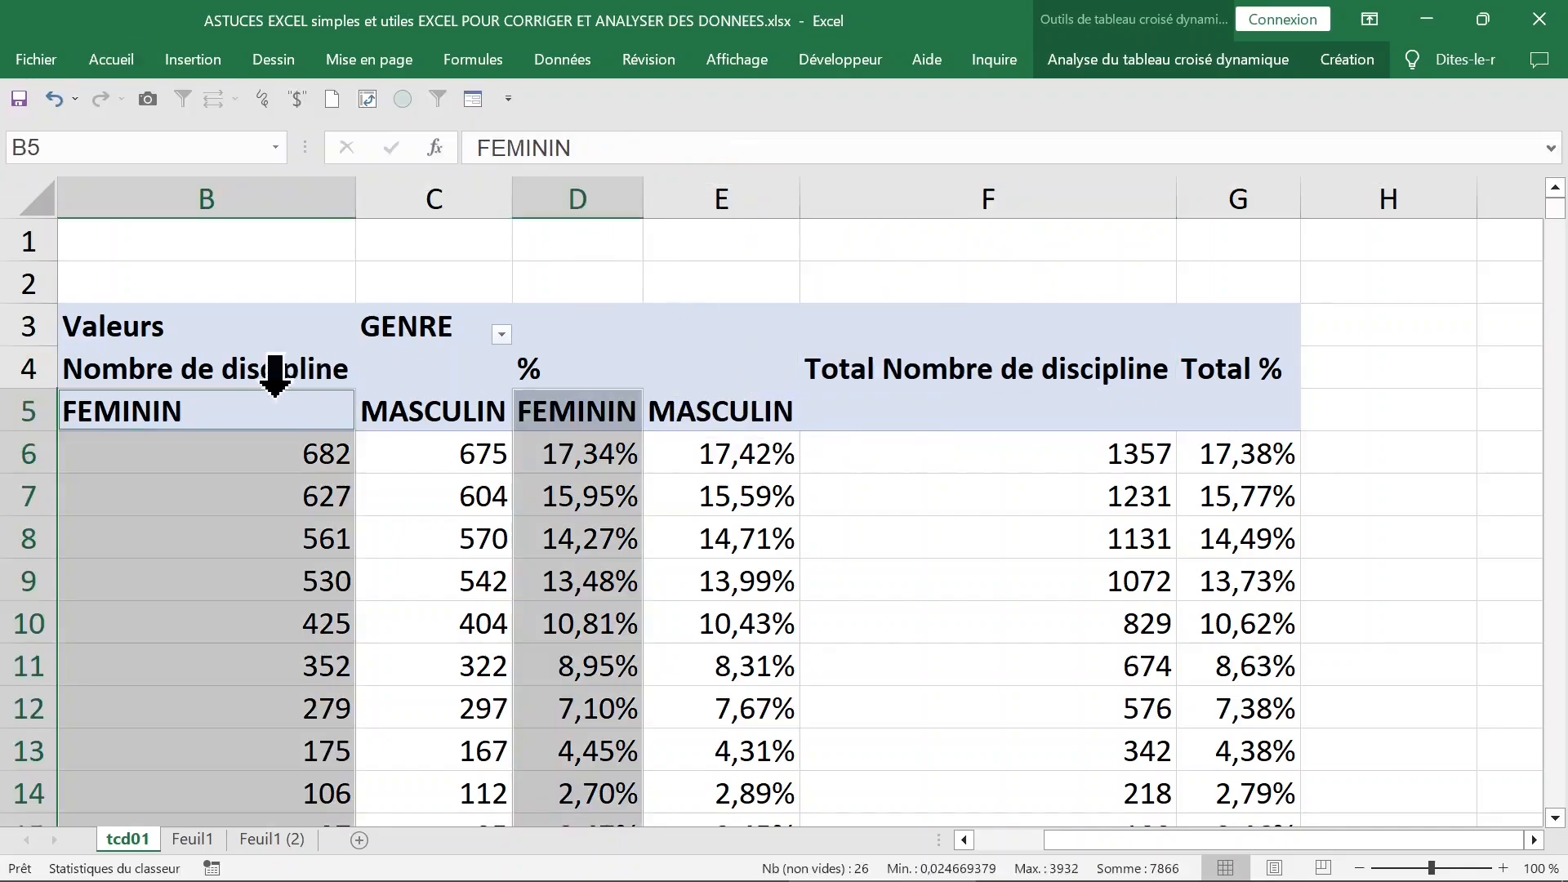
left_click(479, 369)
left_click(1005, 374)
left_click_drag(1176, 202, 941, 206)
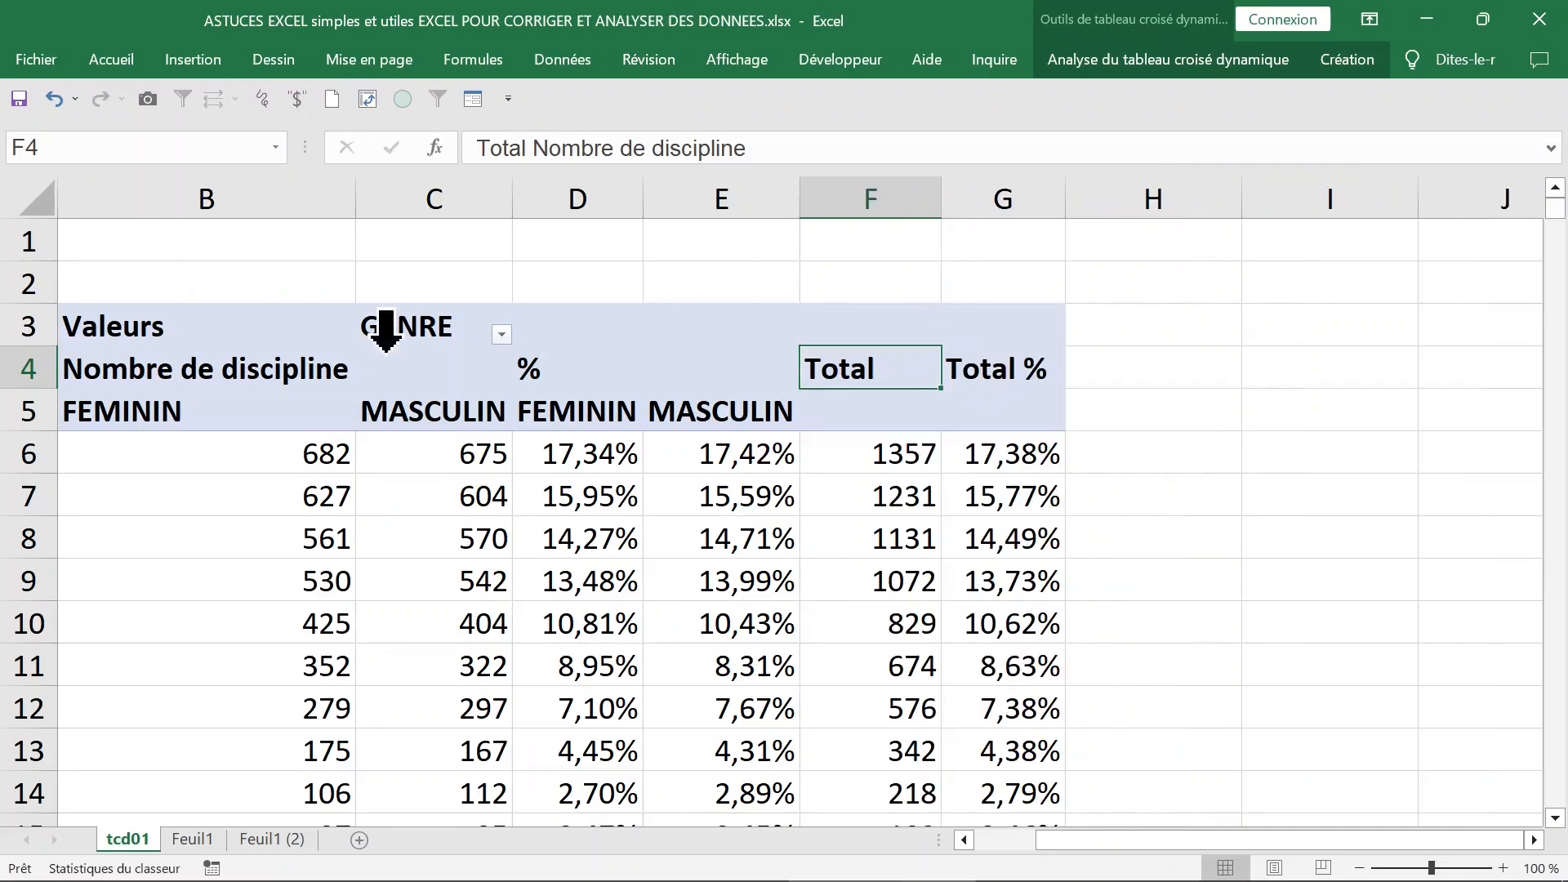
Step: Increase the height of row 4 and widen column F to fit the wrapped header on two lines
left_click(112, 374)
left_click_drag(44, 385, 44, 425)
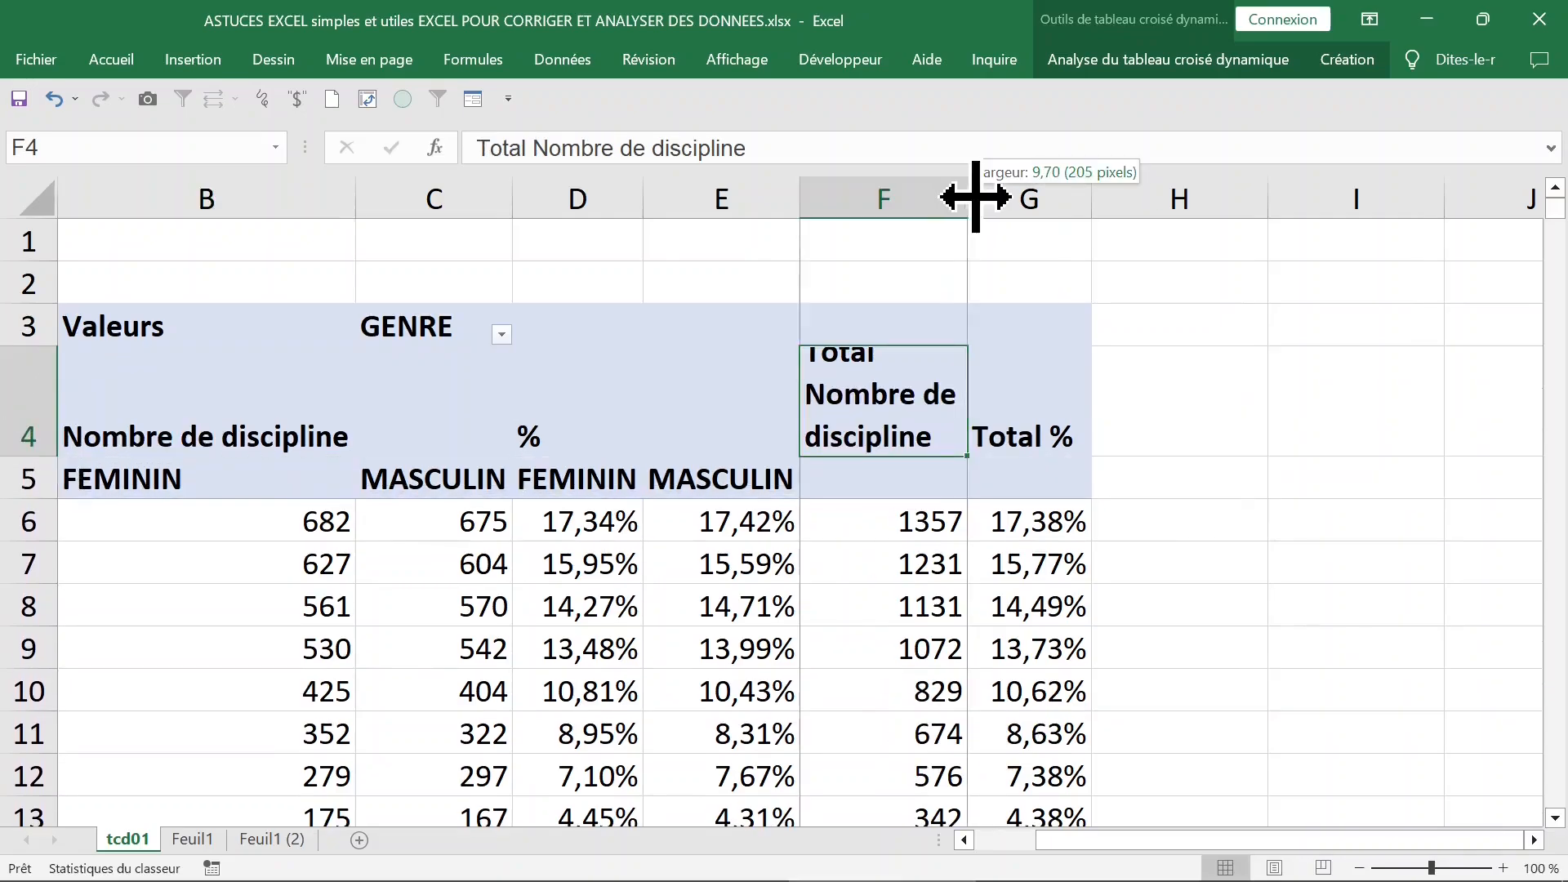
left_click_drag(980, 199, 1003, 197)
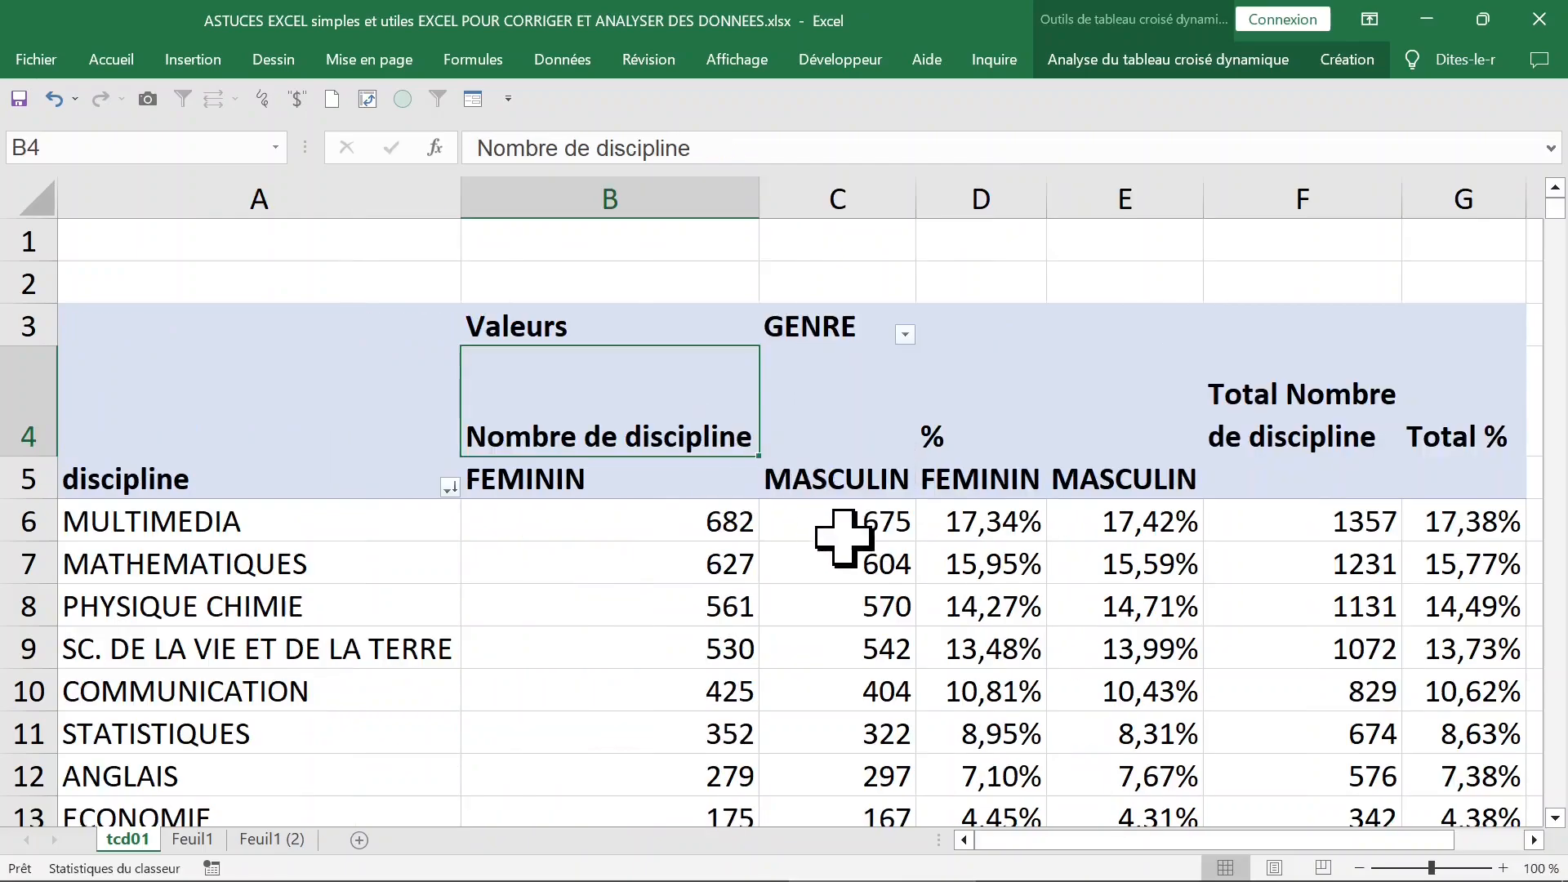
Step: Filter the pivot table's GENRE field to show only FEMININ
left_click(846, 533)
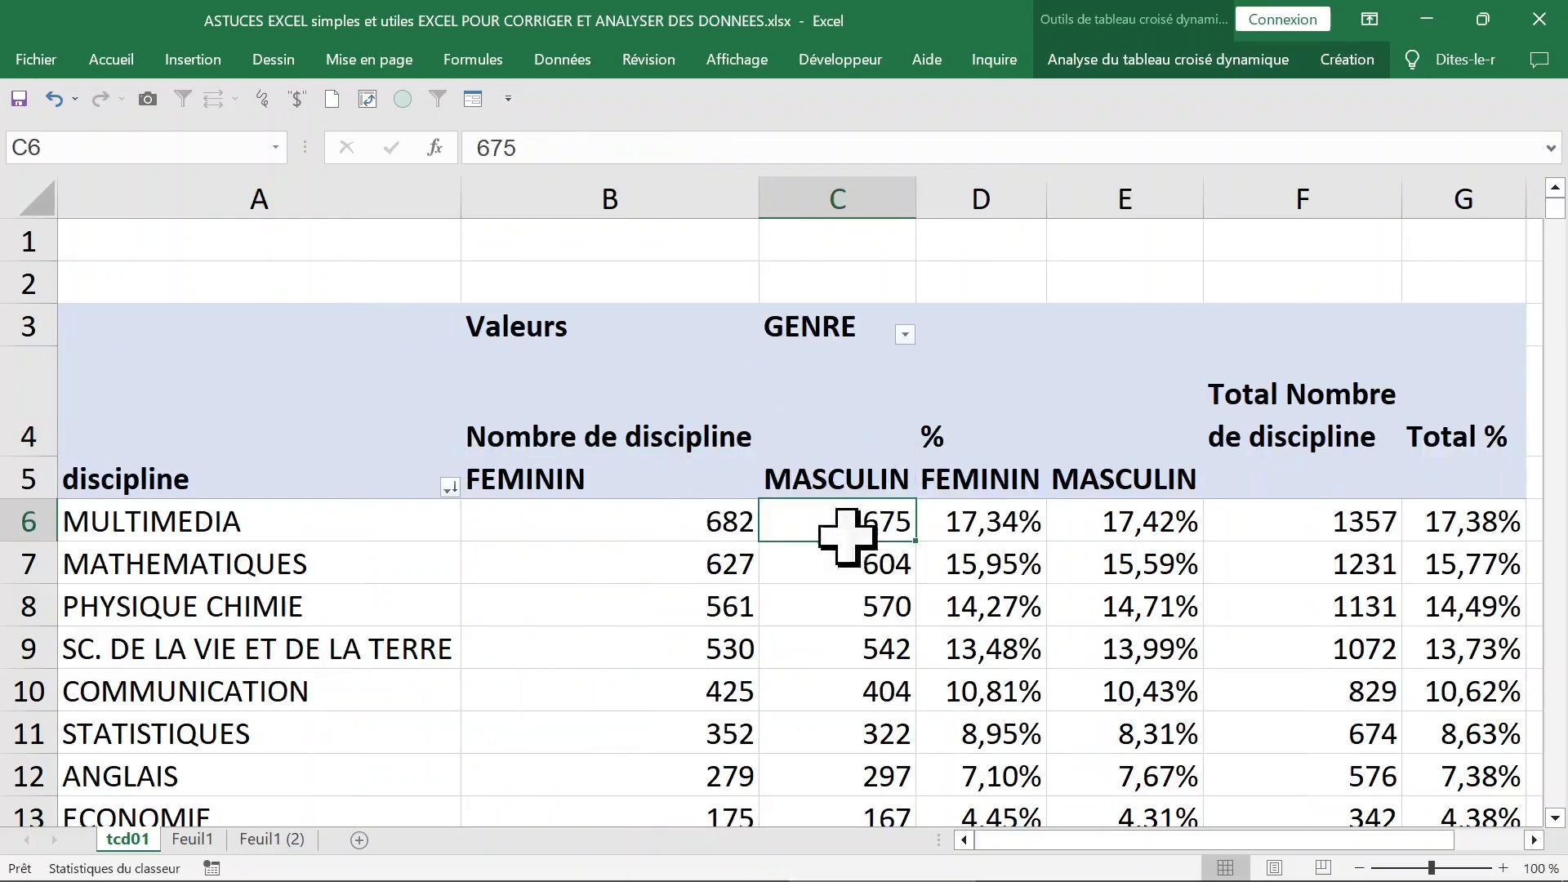
left_click(683, 482)
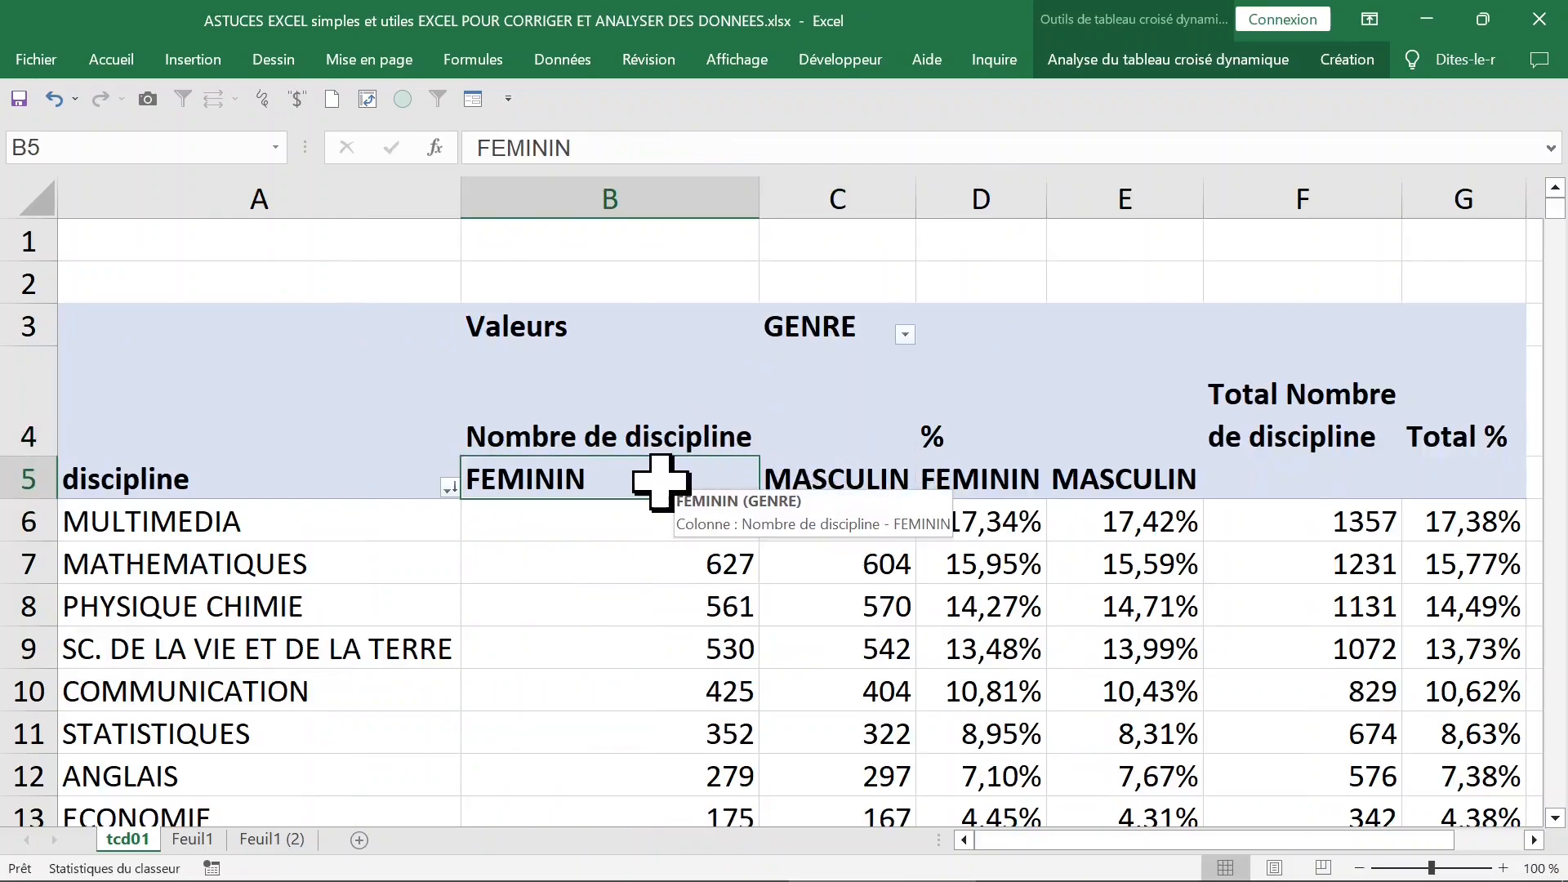
left_click(905, 335)
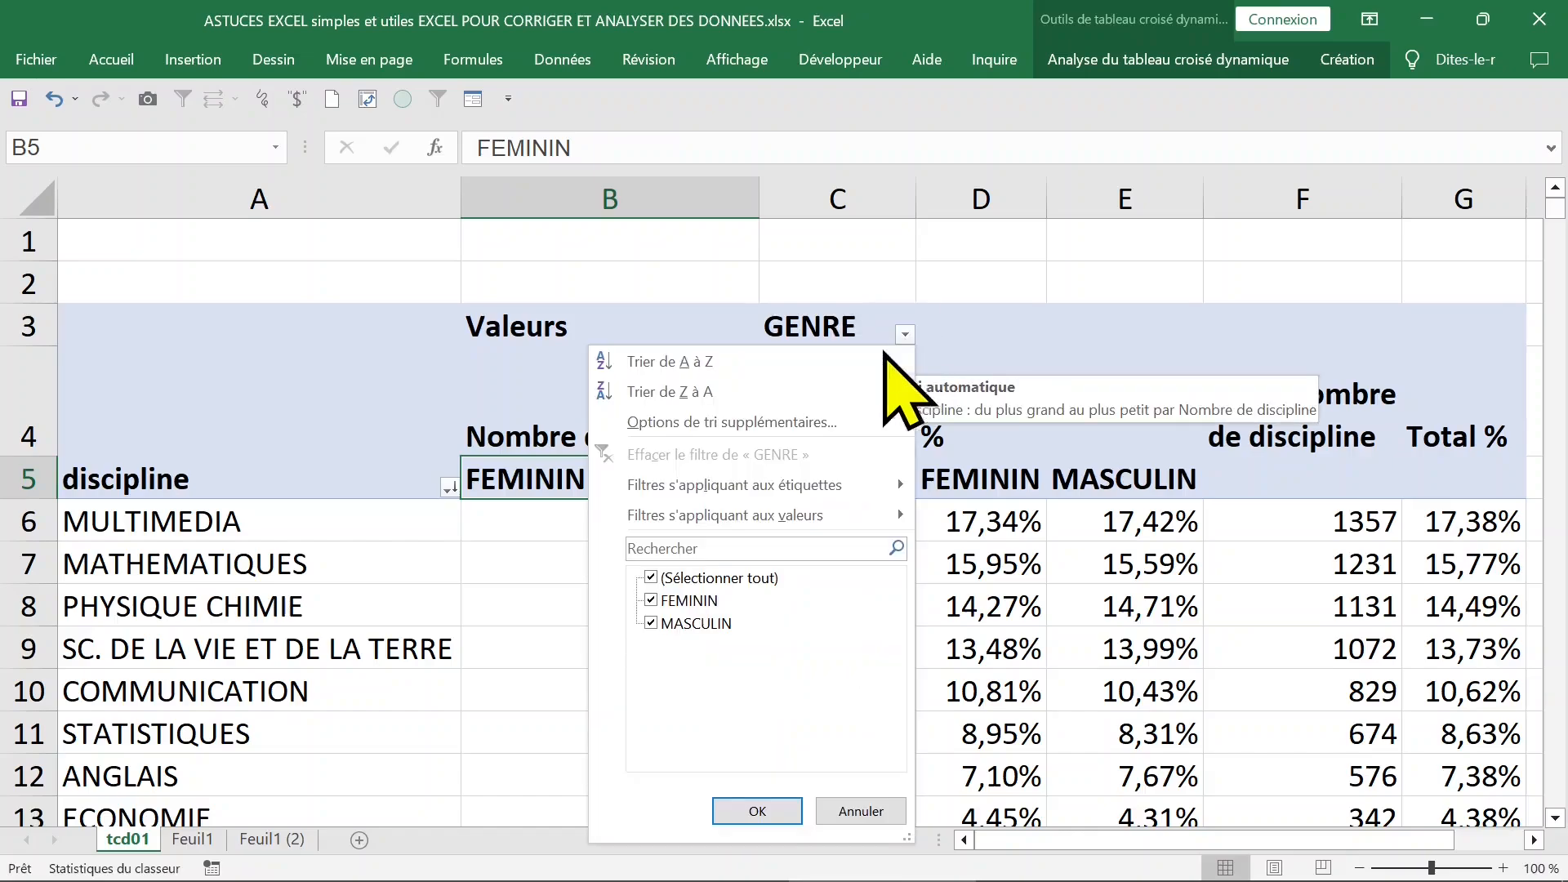
left_click(656, 578)
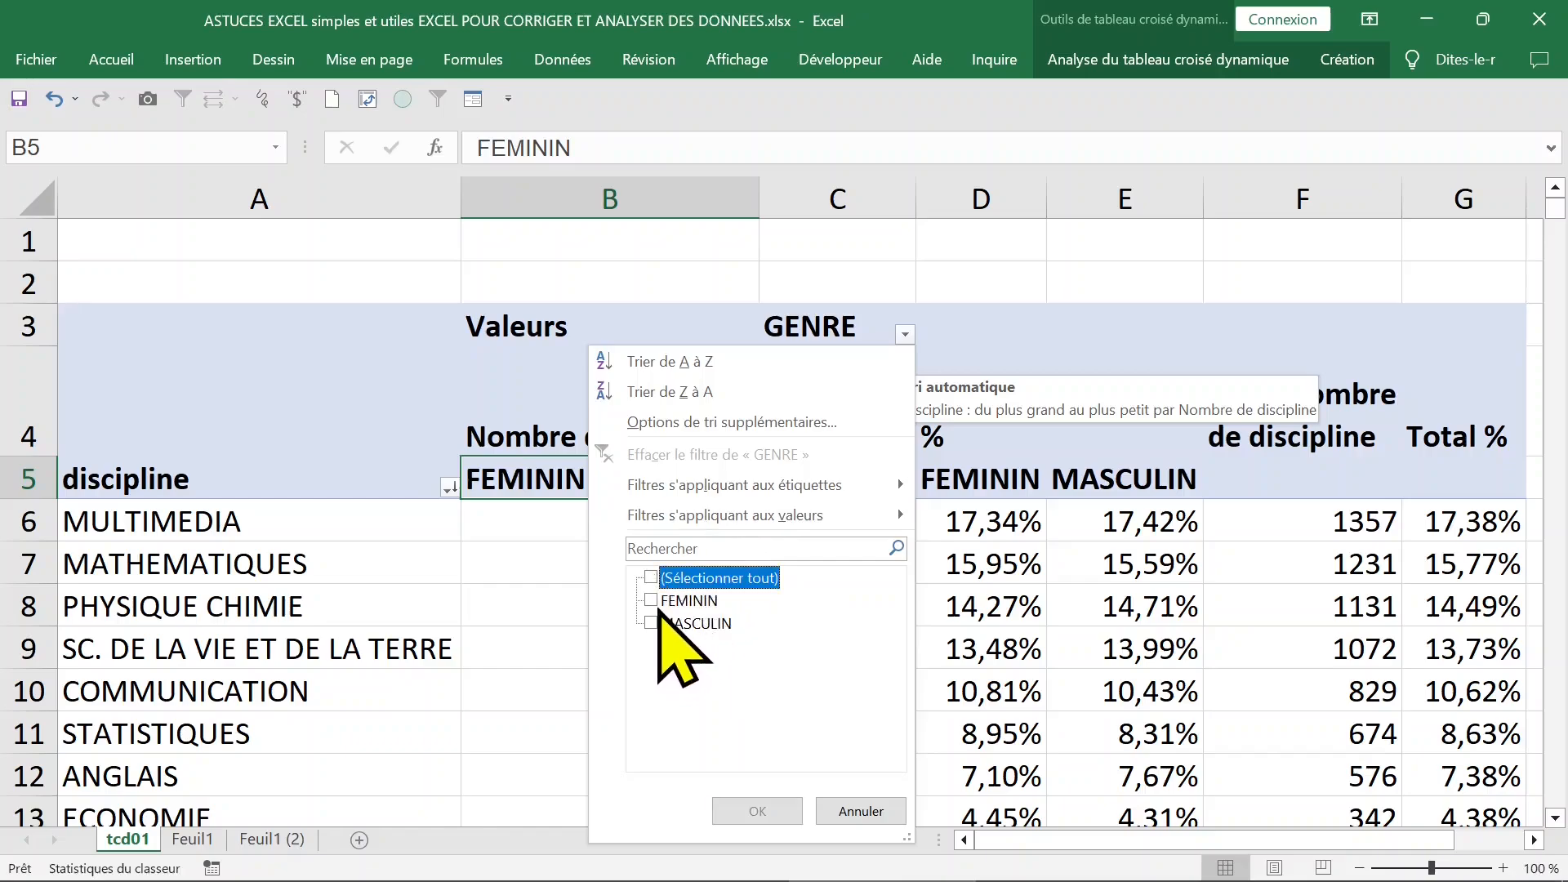
left_click(651, 601)
left_click(757, 811)
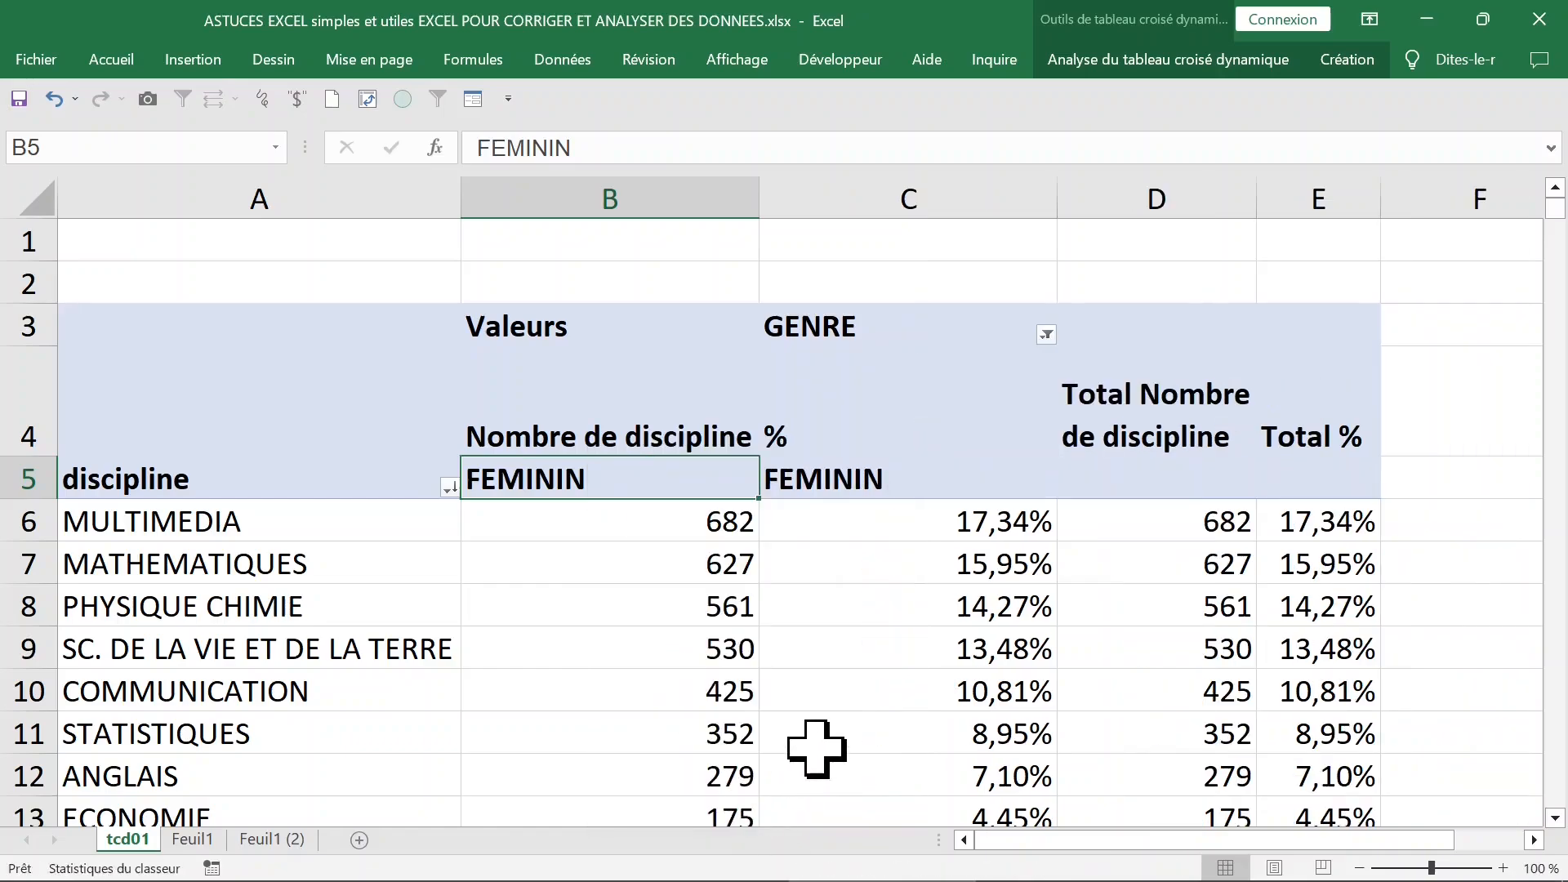
Step: Filter the pivot table's GENRE column field to show only MASCULIN
left_click(1046, 335)
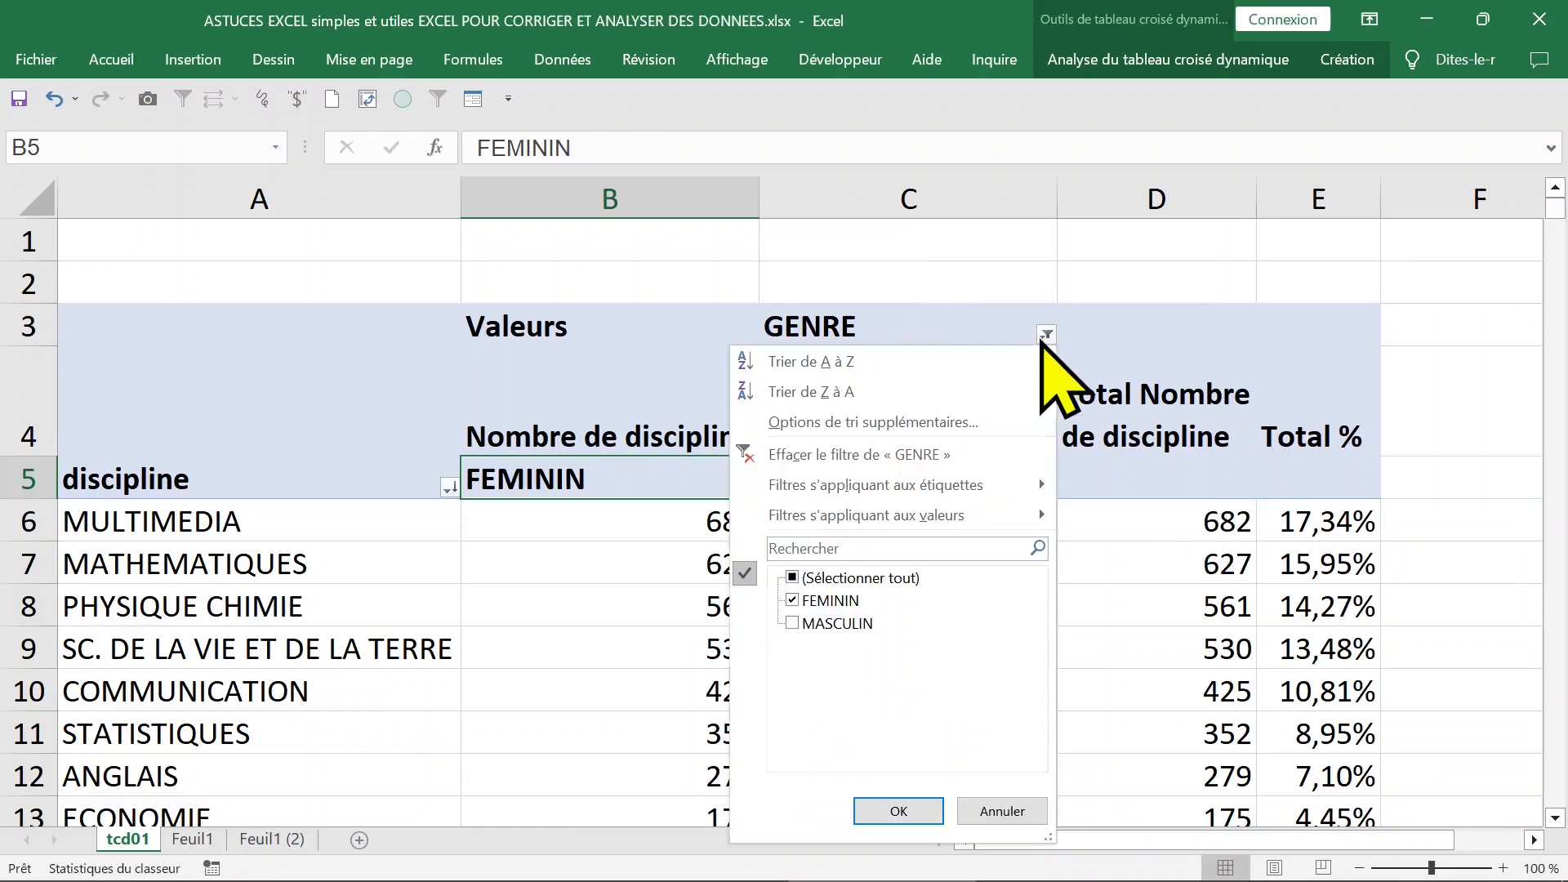
left_click(792, 623)
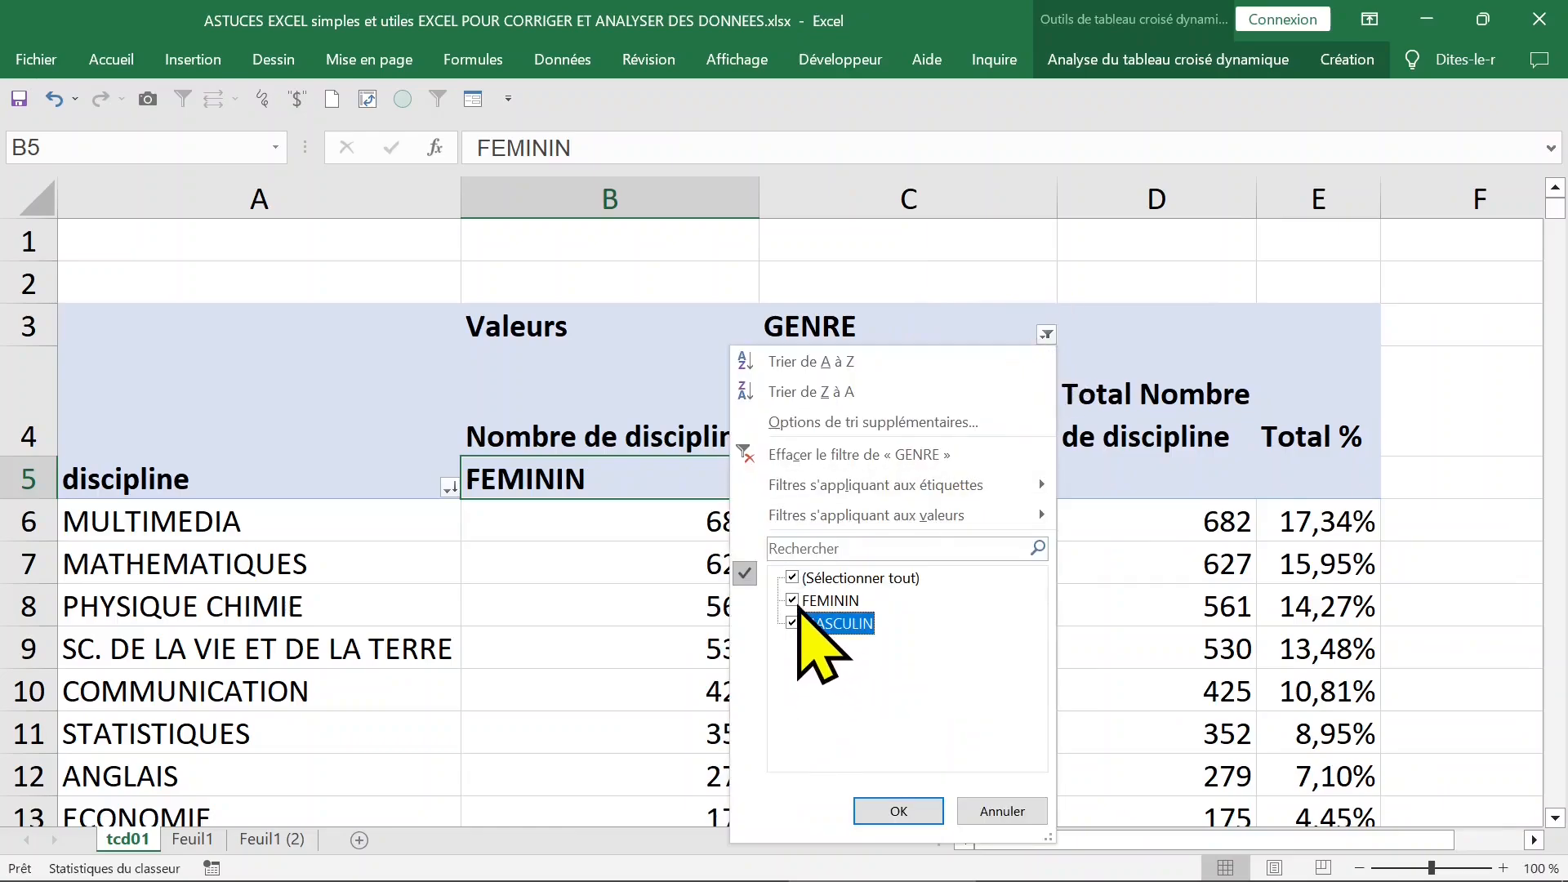
left_click(792, 600)
left_click(899, 811)
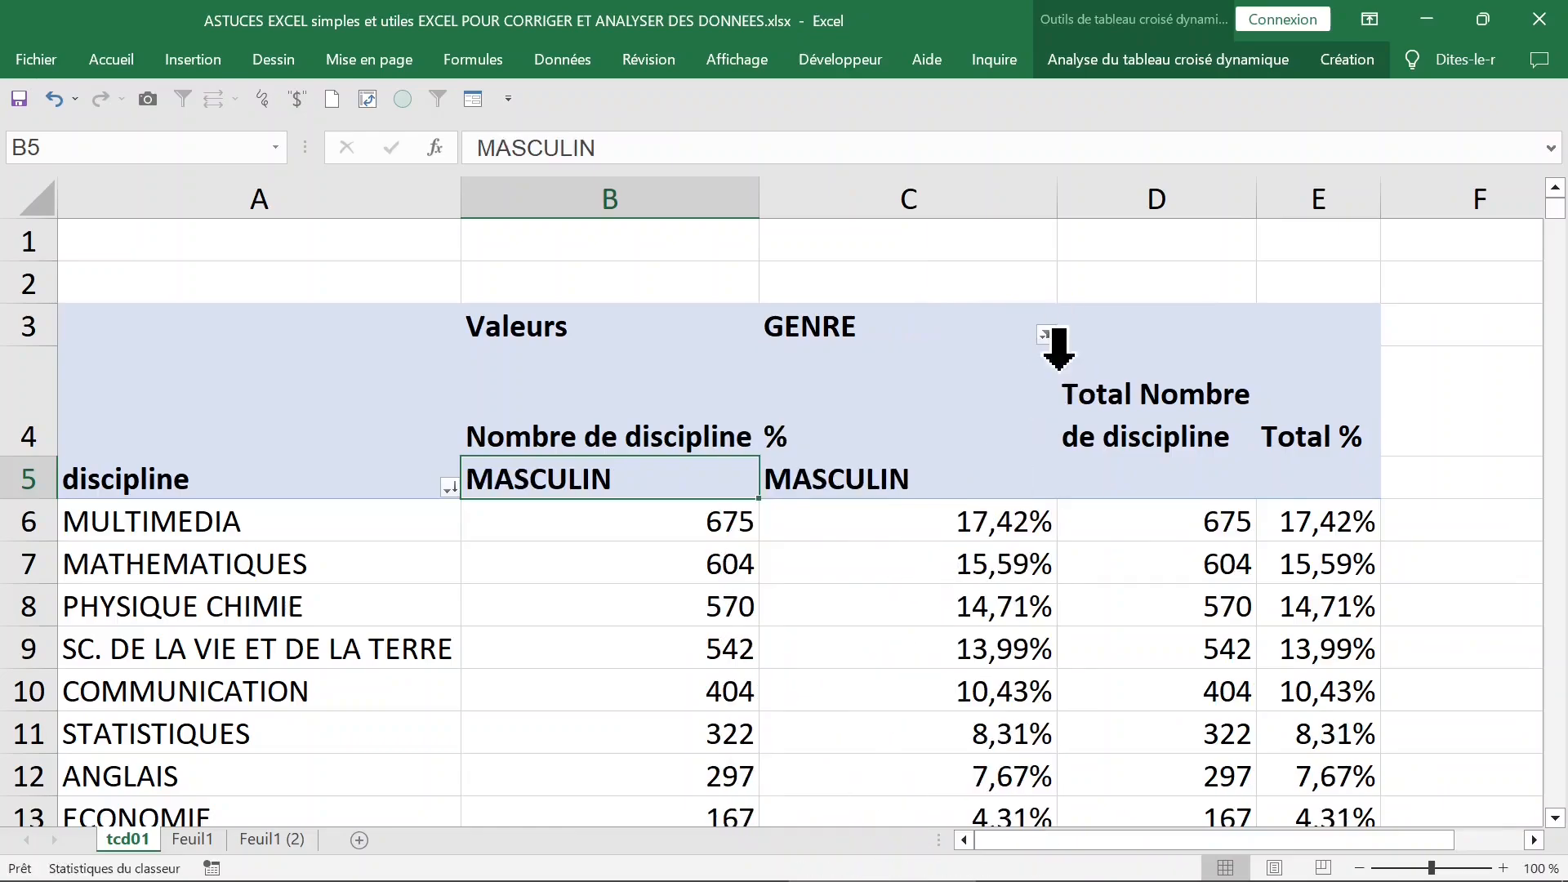
Step: Select all items in the pivot table's GENRE filter to display both genders
left_click(1046, 335)
left_click(791, 578)
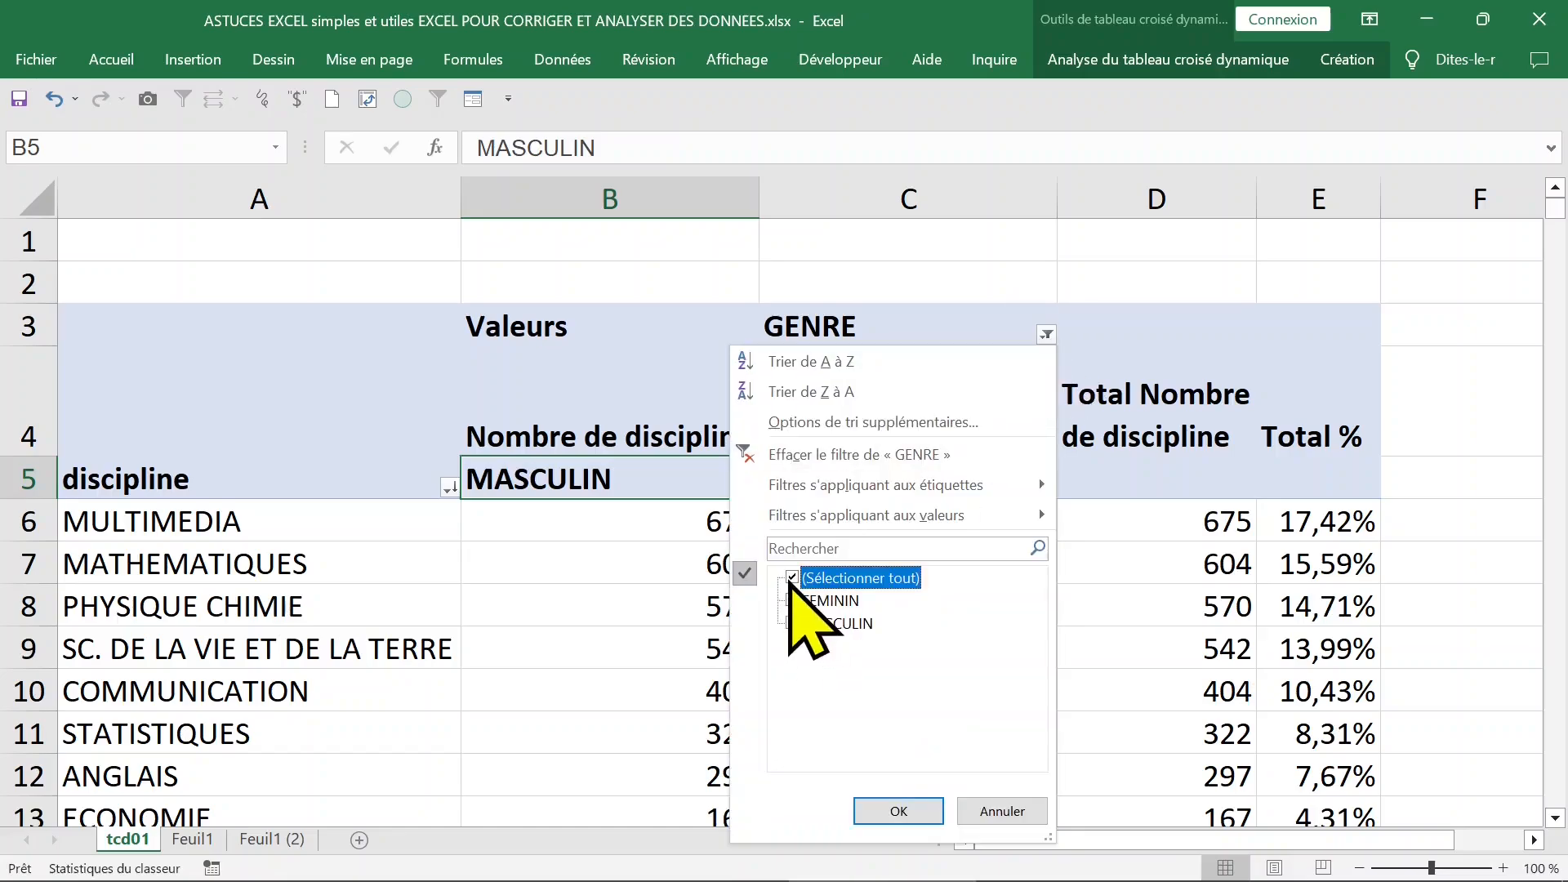
left_click(899, 811)
left_click(904, 486)
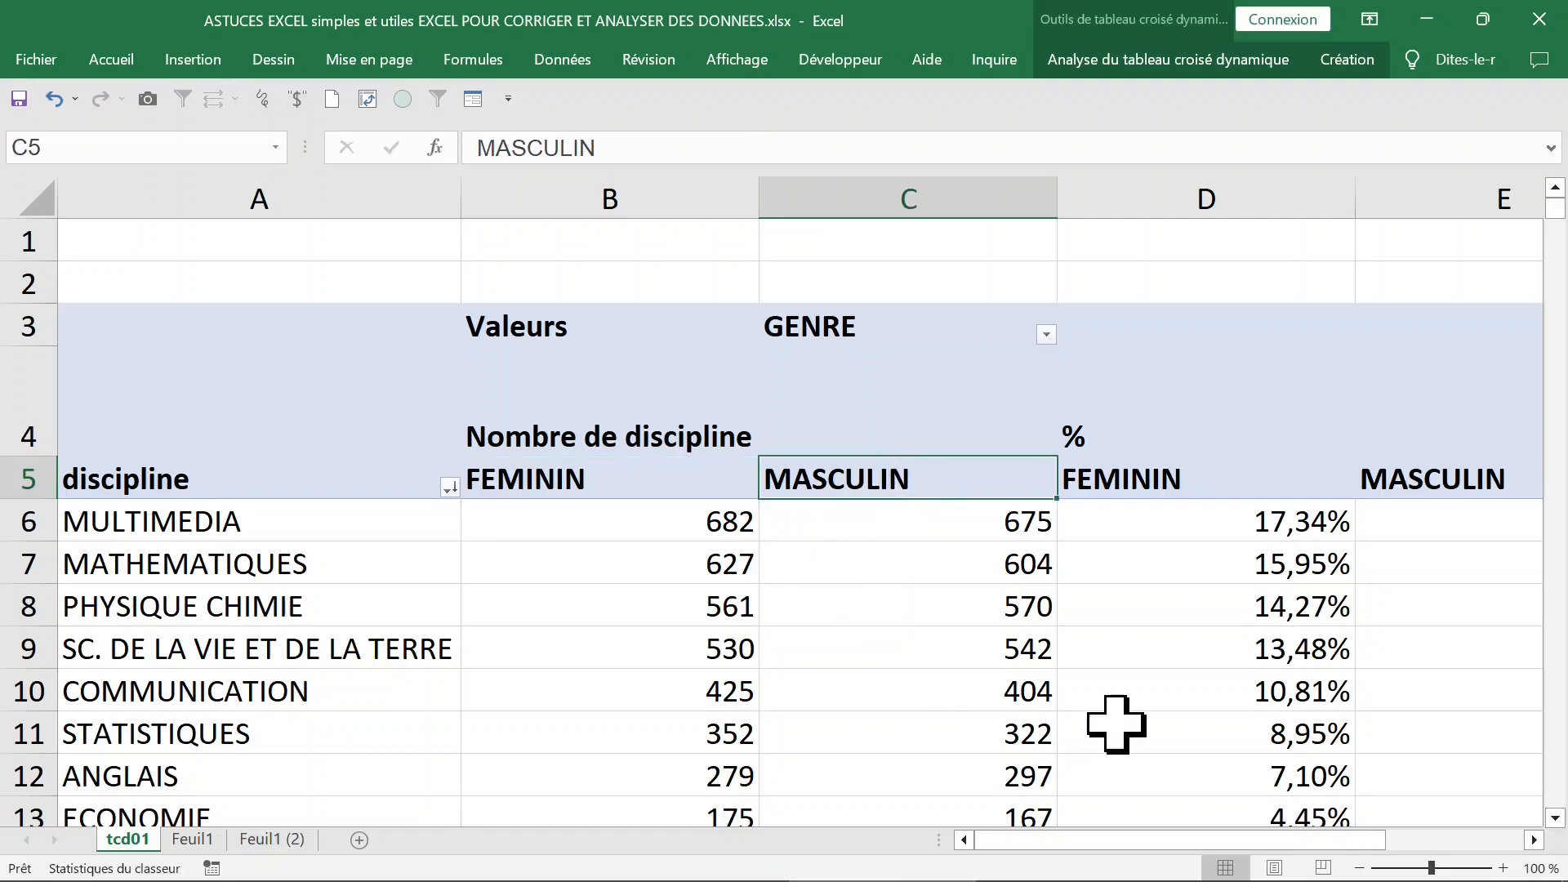
Step: Move the GENRE field from the pivot table's columns to its report filter area, and close the field list
left_click_drag(1417, 867, 1415, 867)
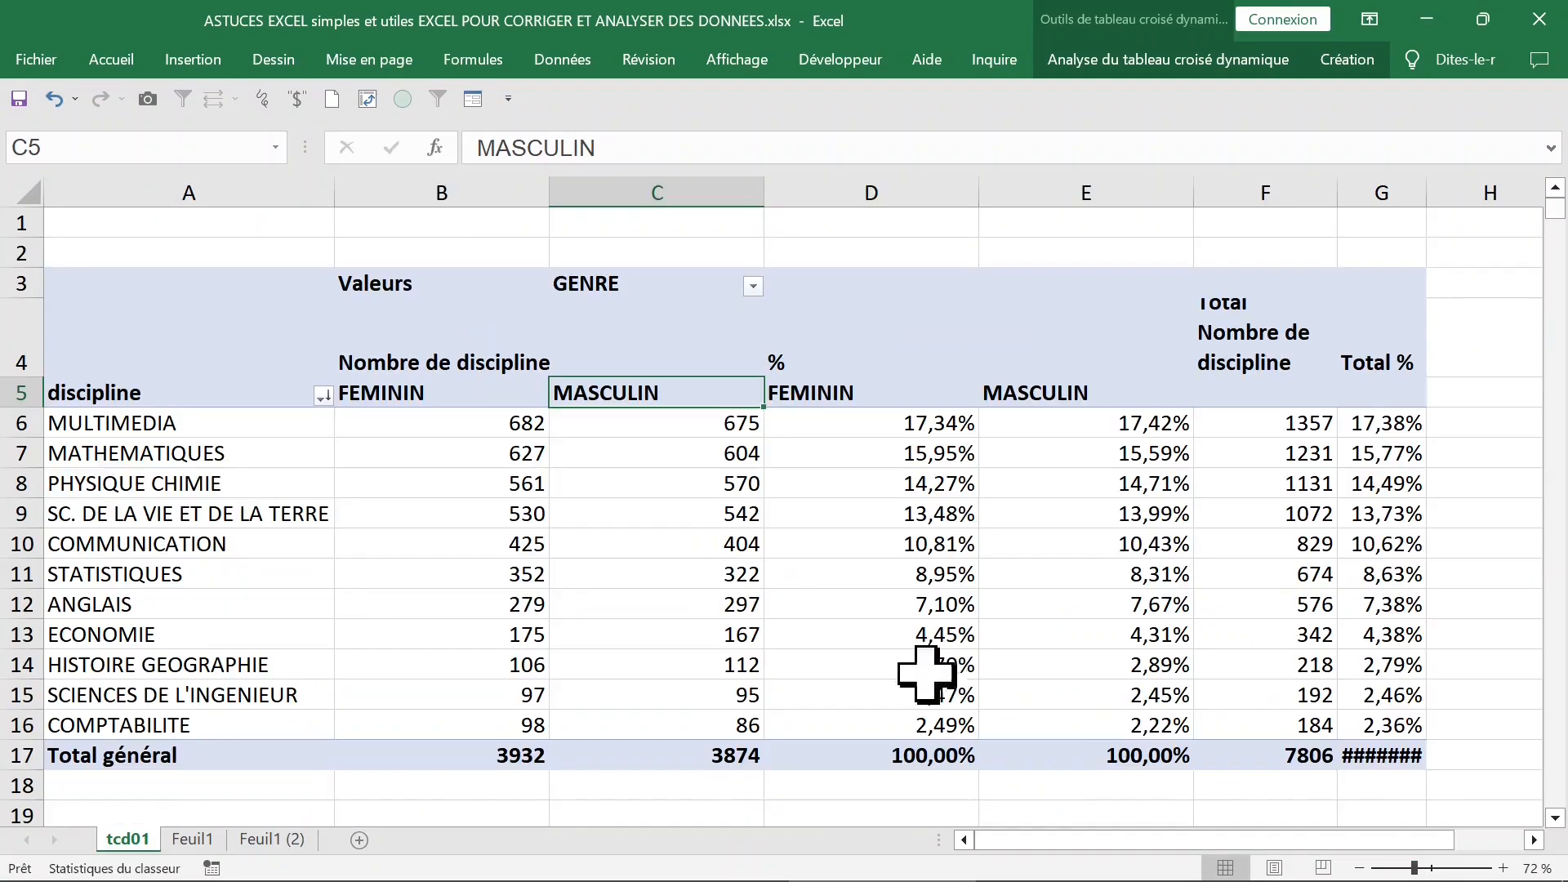
left_click(777, 527)
left_click(735, 483)
right_click(722, 492)
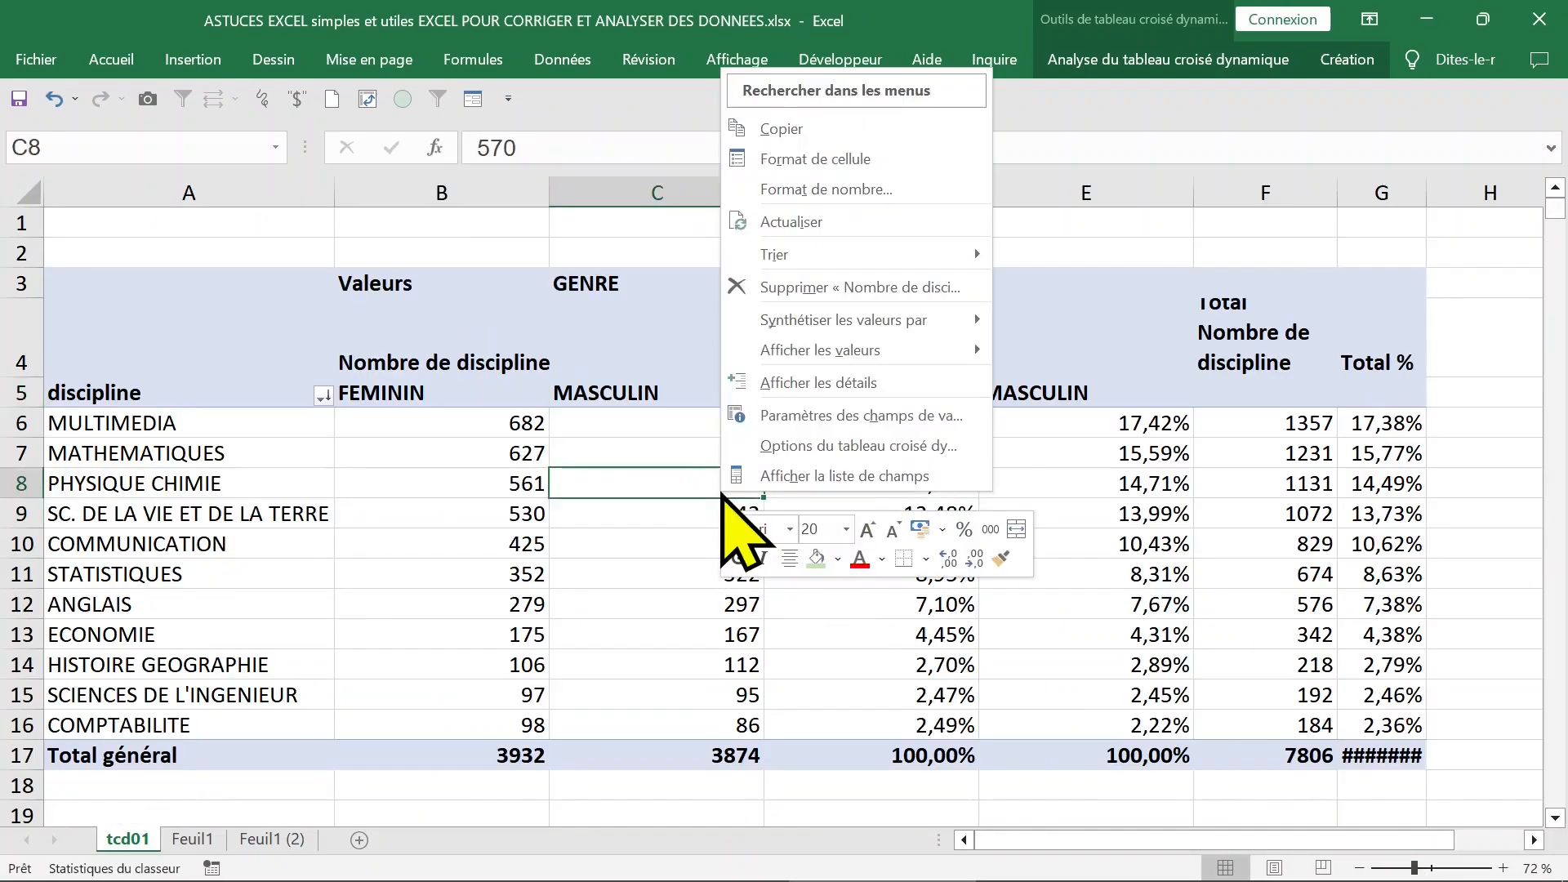
left_click(861, 476)
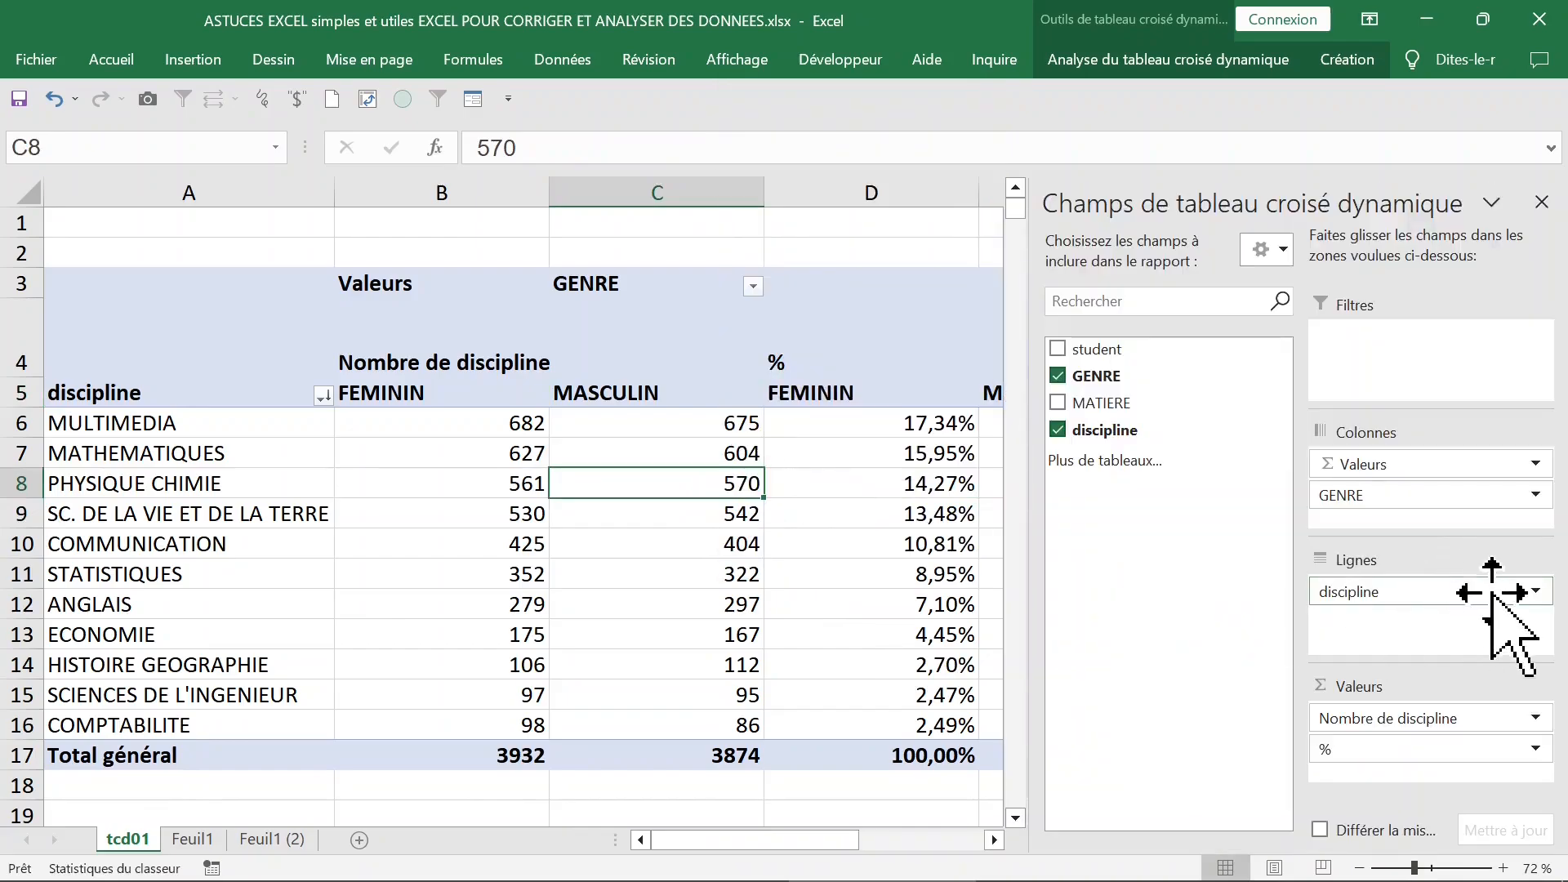
left_click_drag(1402, 494, 1398, 336)
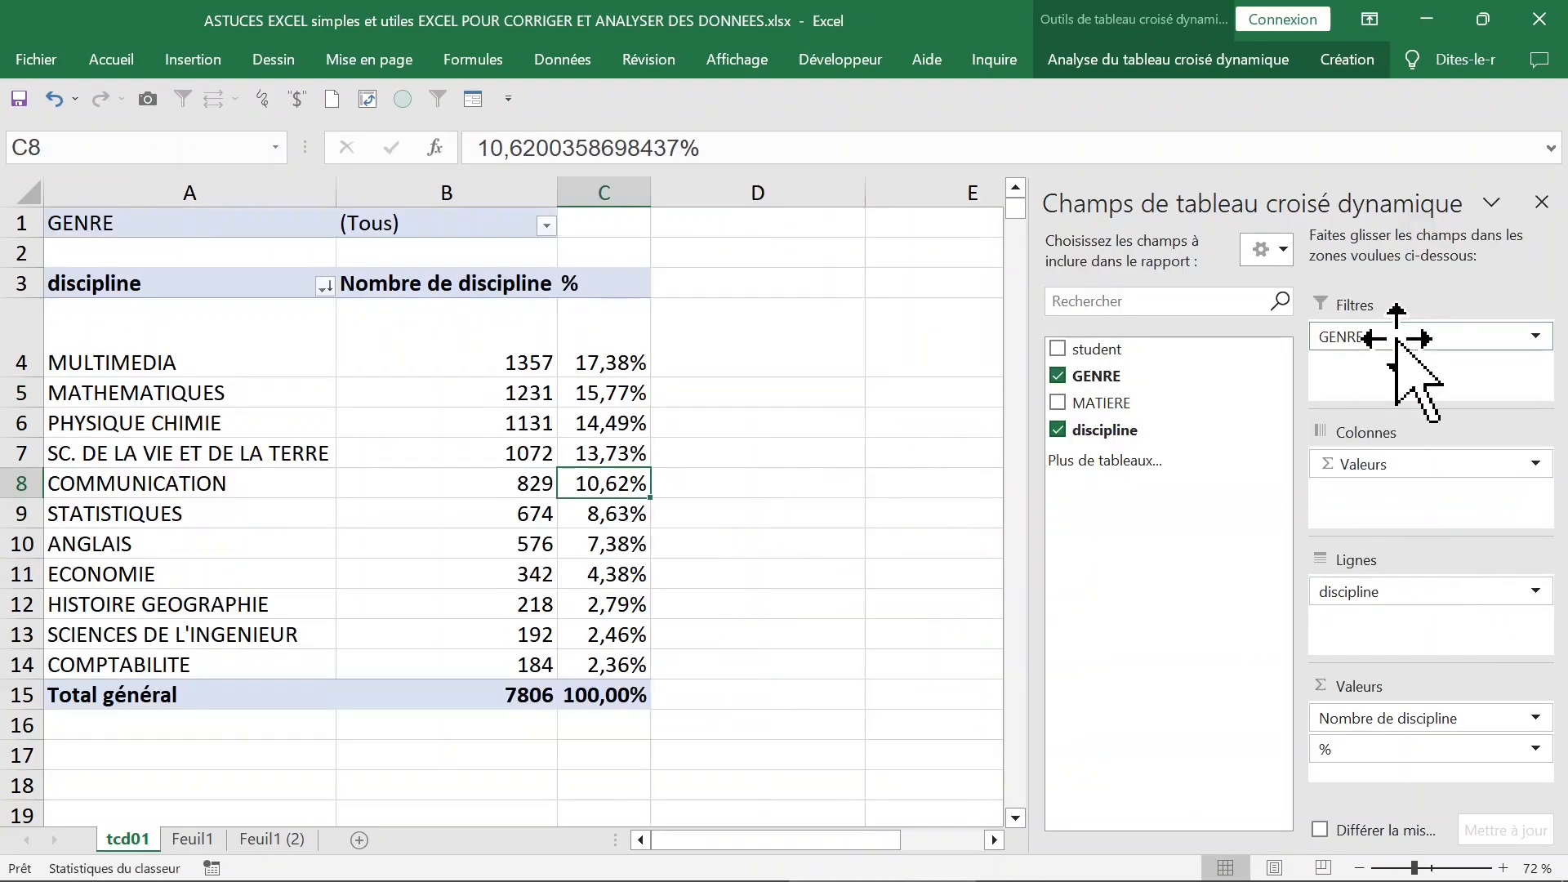
left_click(1541, 202)
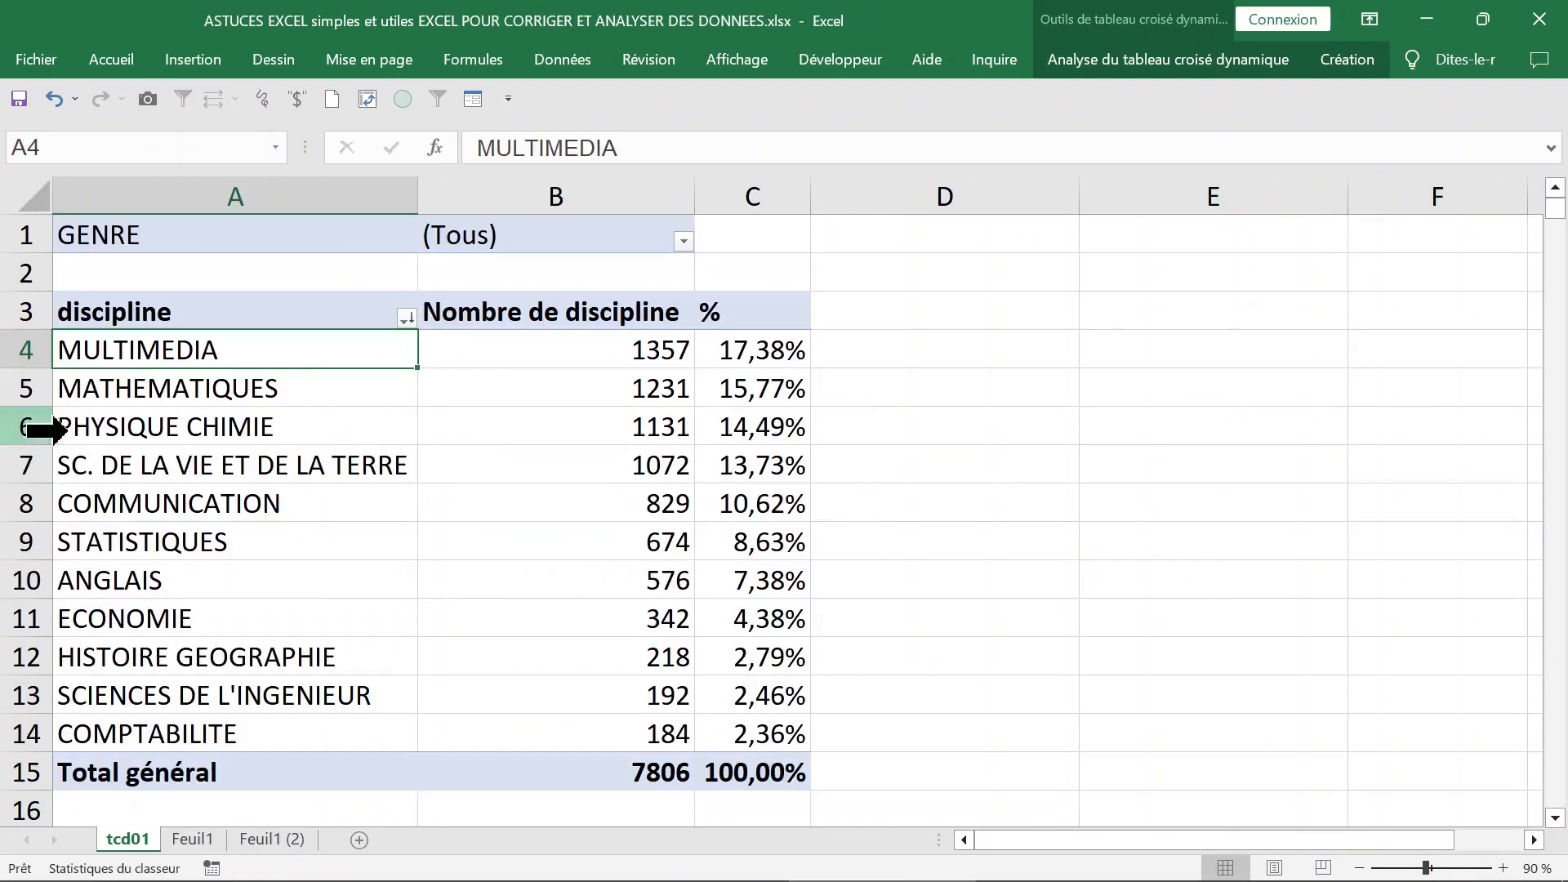
left_click(593, 359)
left_click(602, 465)
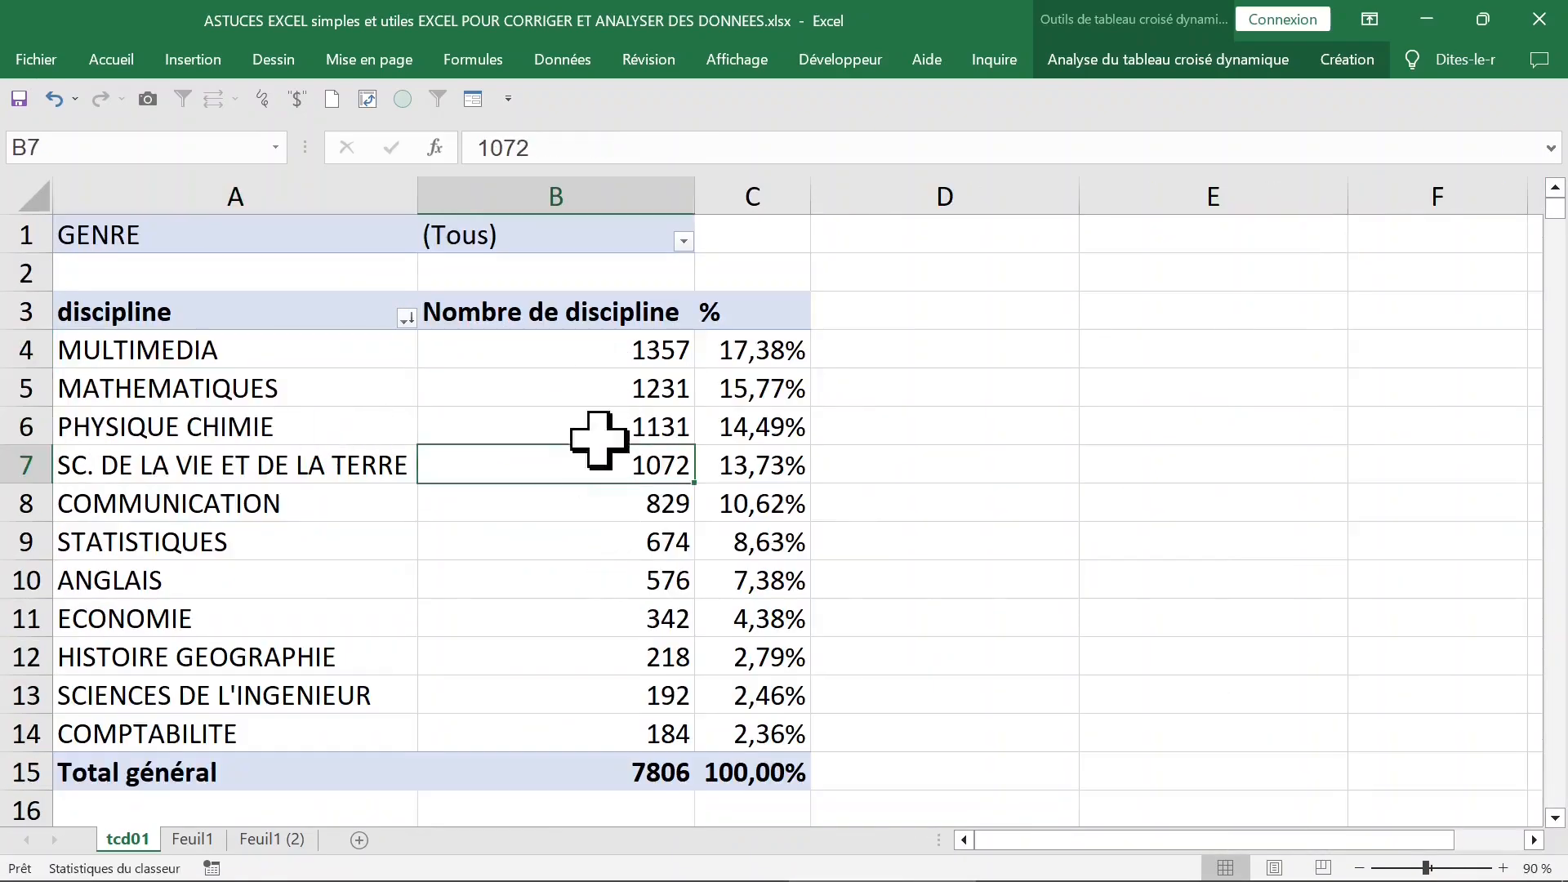
left_click(739, 347)
left_click(209, 362)
left_click(251, 437)
left_click(248, 346)
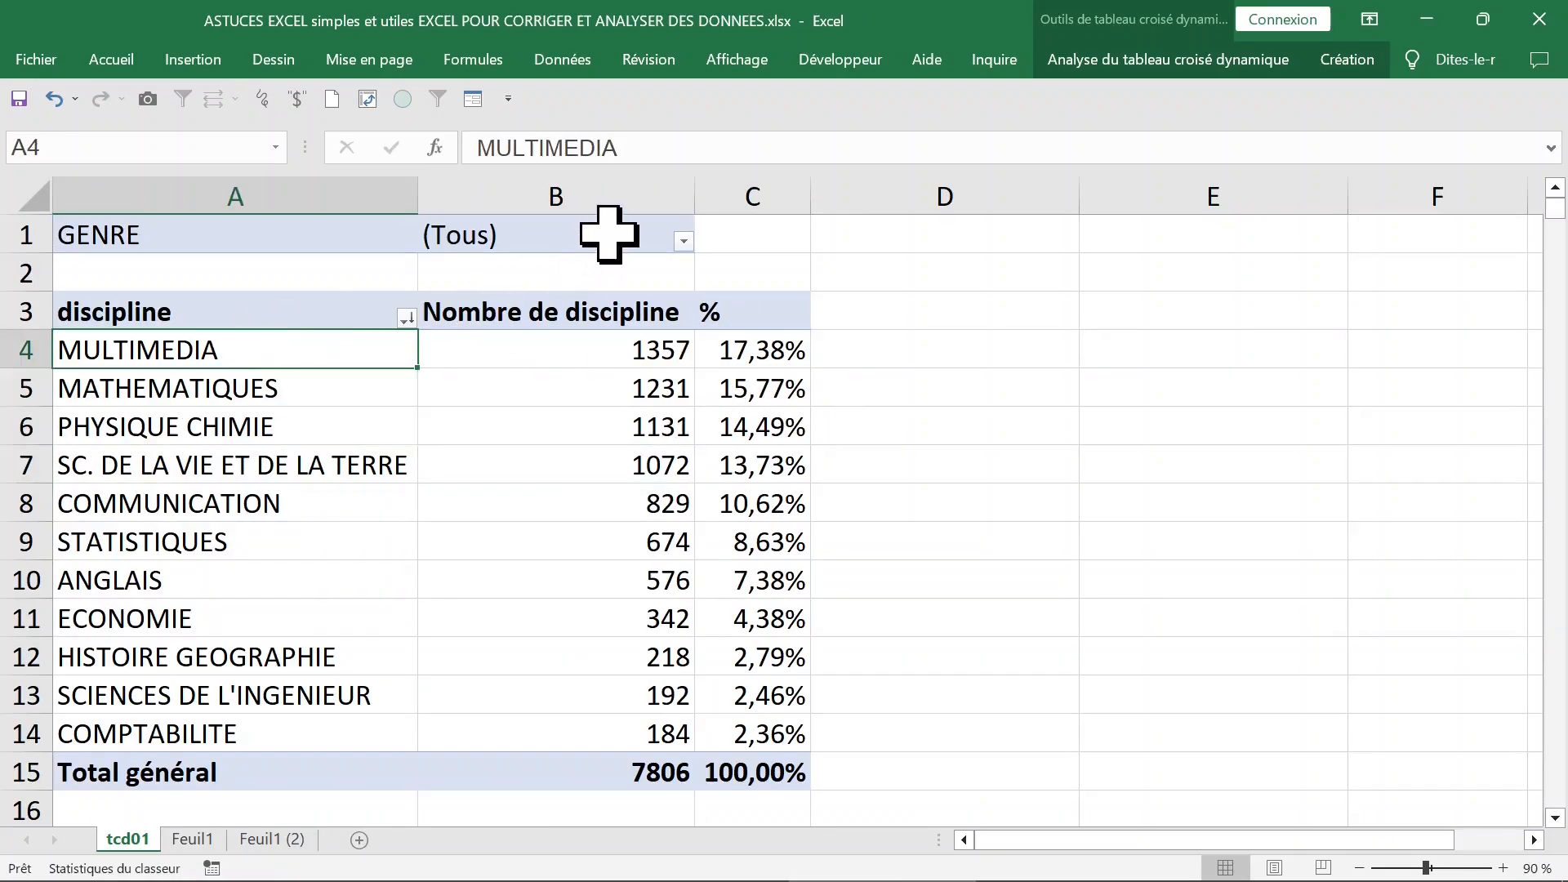
Step: Set the GENRE report filter above the pivot table to FEMININ
left_click(680, 236)
left_click(683, 241)
left_click(449, 321)
left_click(535, 561)
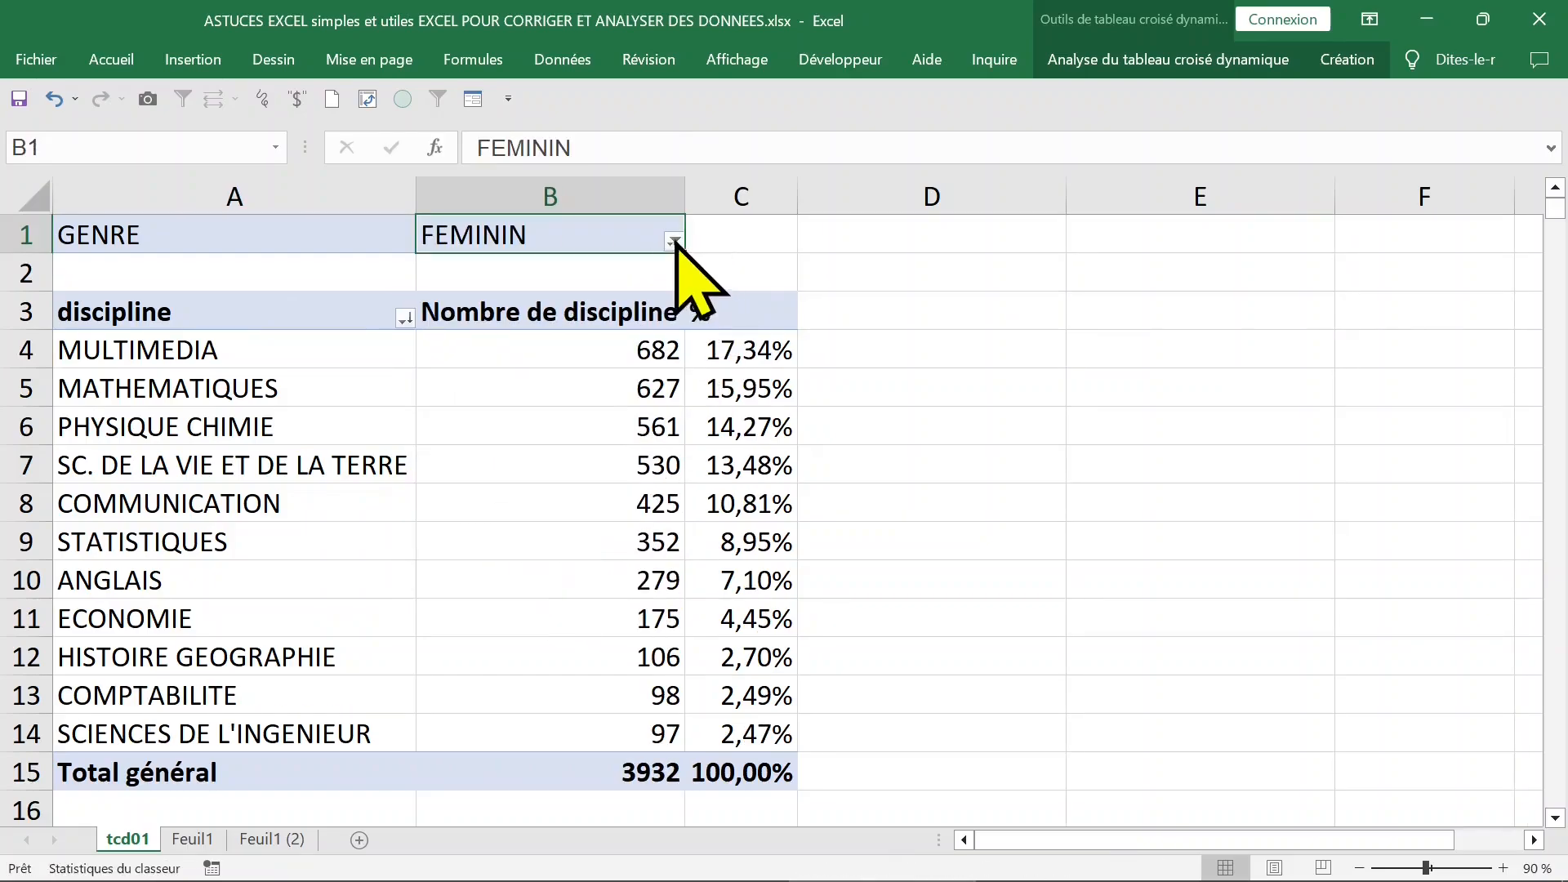
Step: Switch the GENRE report filter above the pivot table to MASCULIN
left_click(674, 241)
left_click(472, 343)
left_click(536, 562)
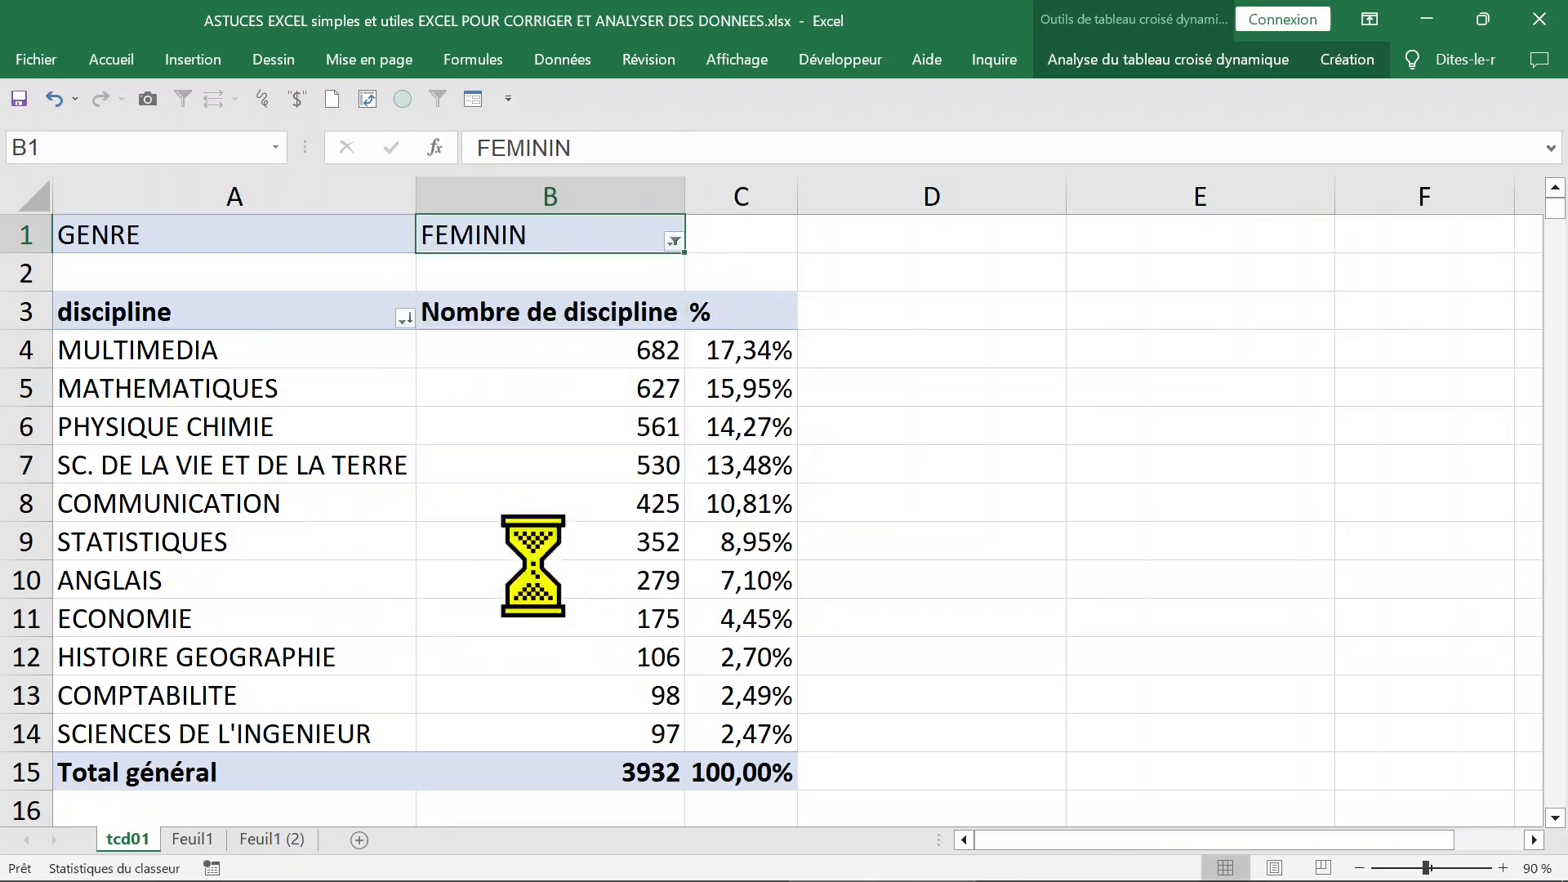
Step: Reset the GENRE report filter above the pivot table to (Tous)
left_click(674, 241)
left_click(441, 299)
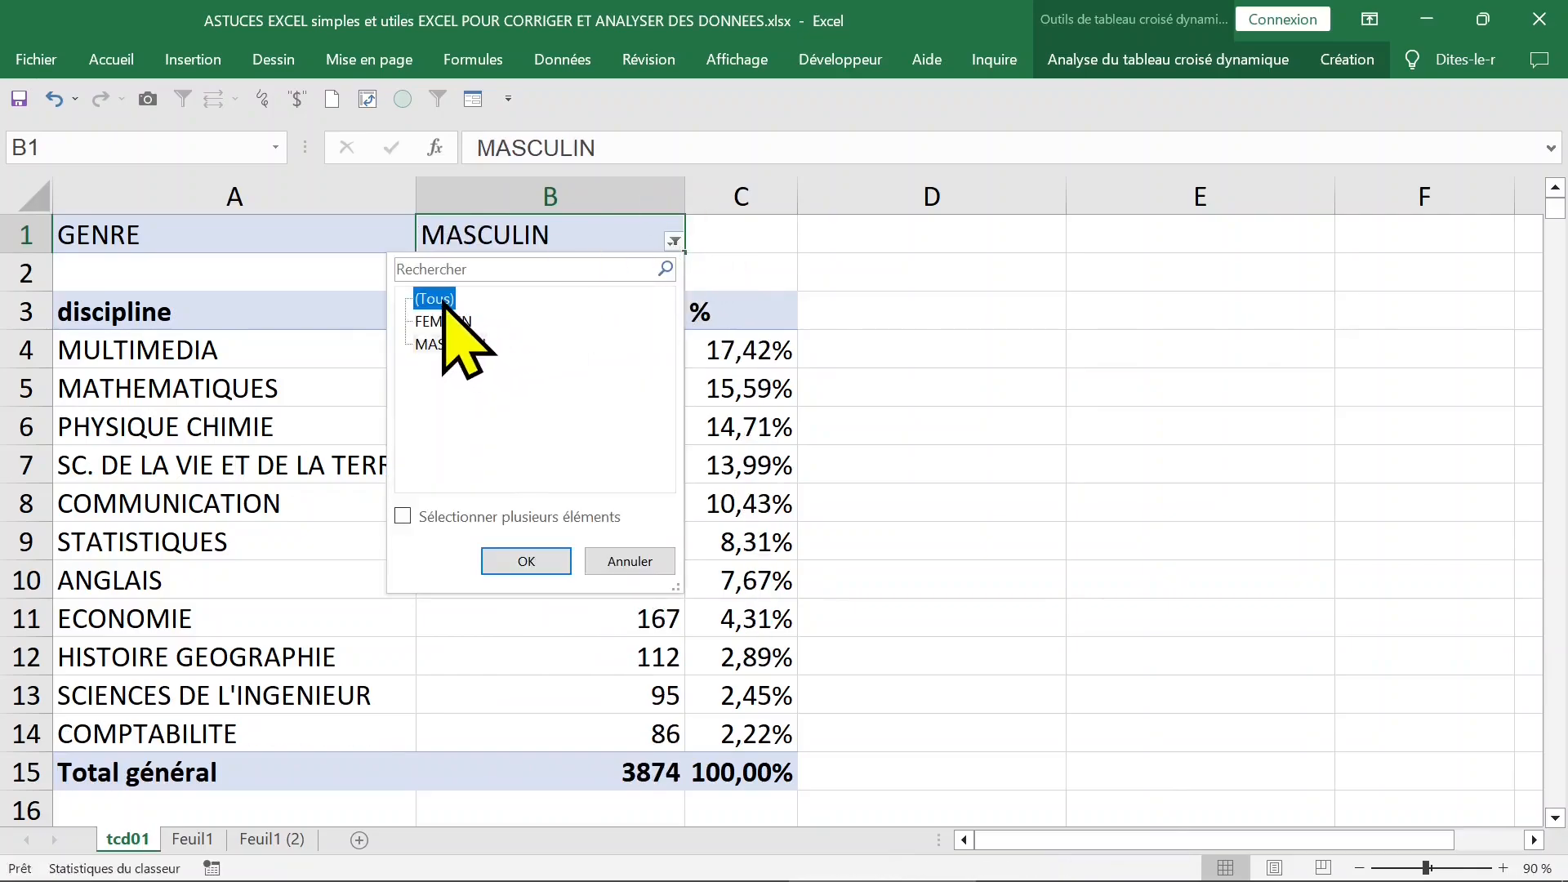
left_click(526, 562)
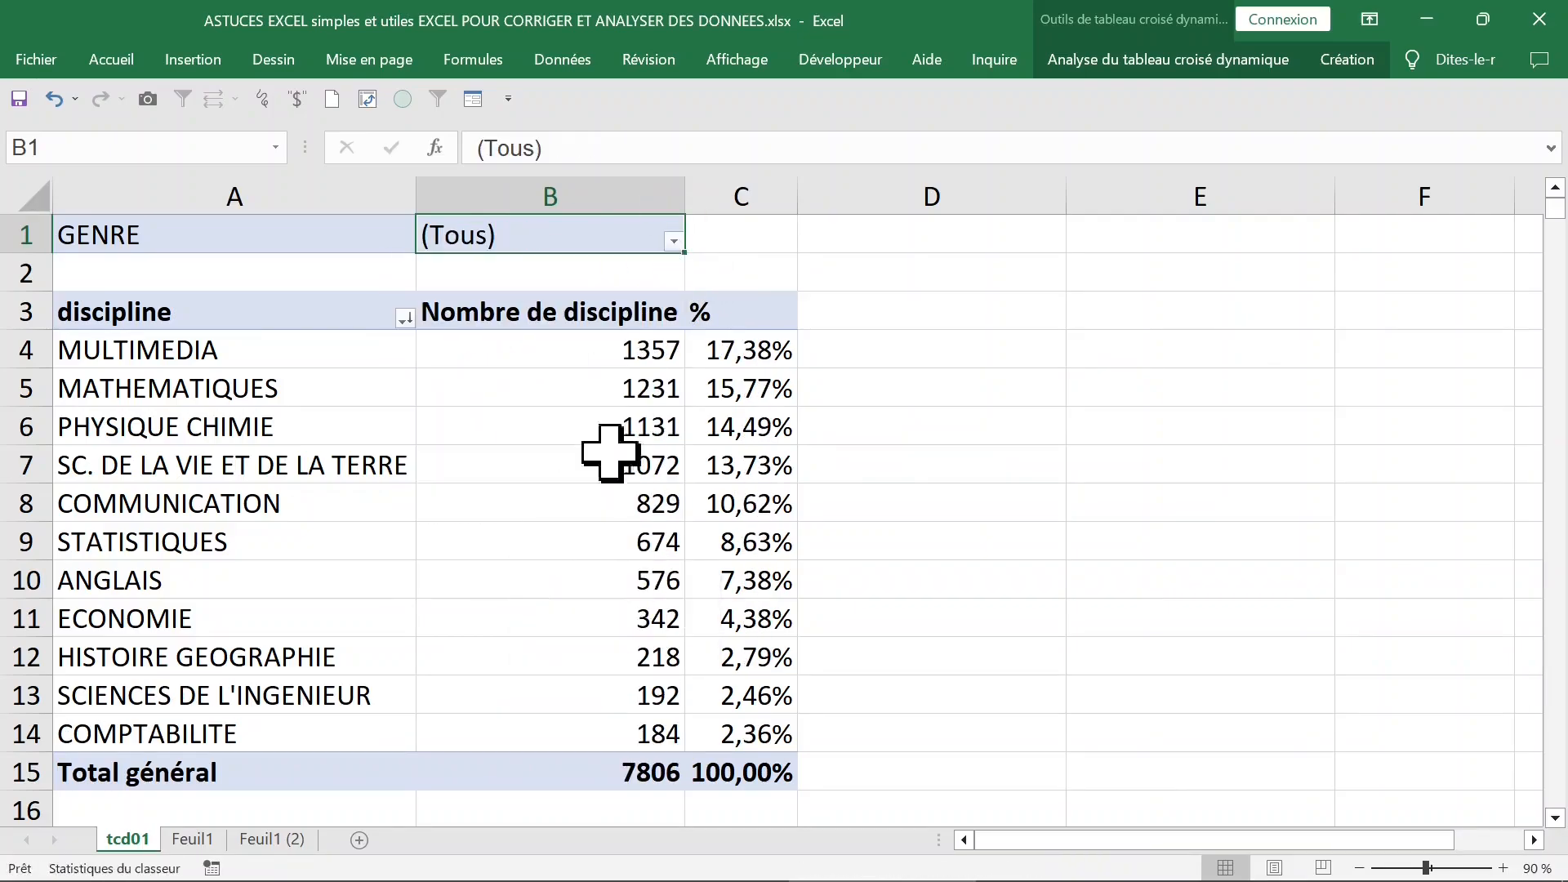
Step: Generate a separate report filter page for each item of the pivot table's GENRE field
left_click_drag(571, 353, 710, 718)
left_click(602, 499)
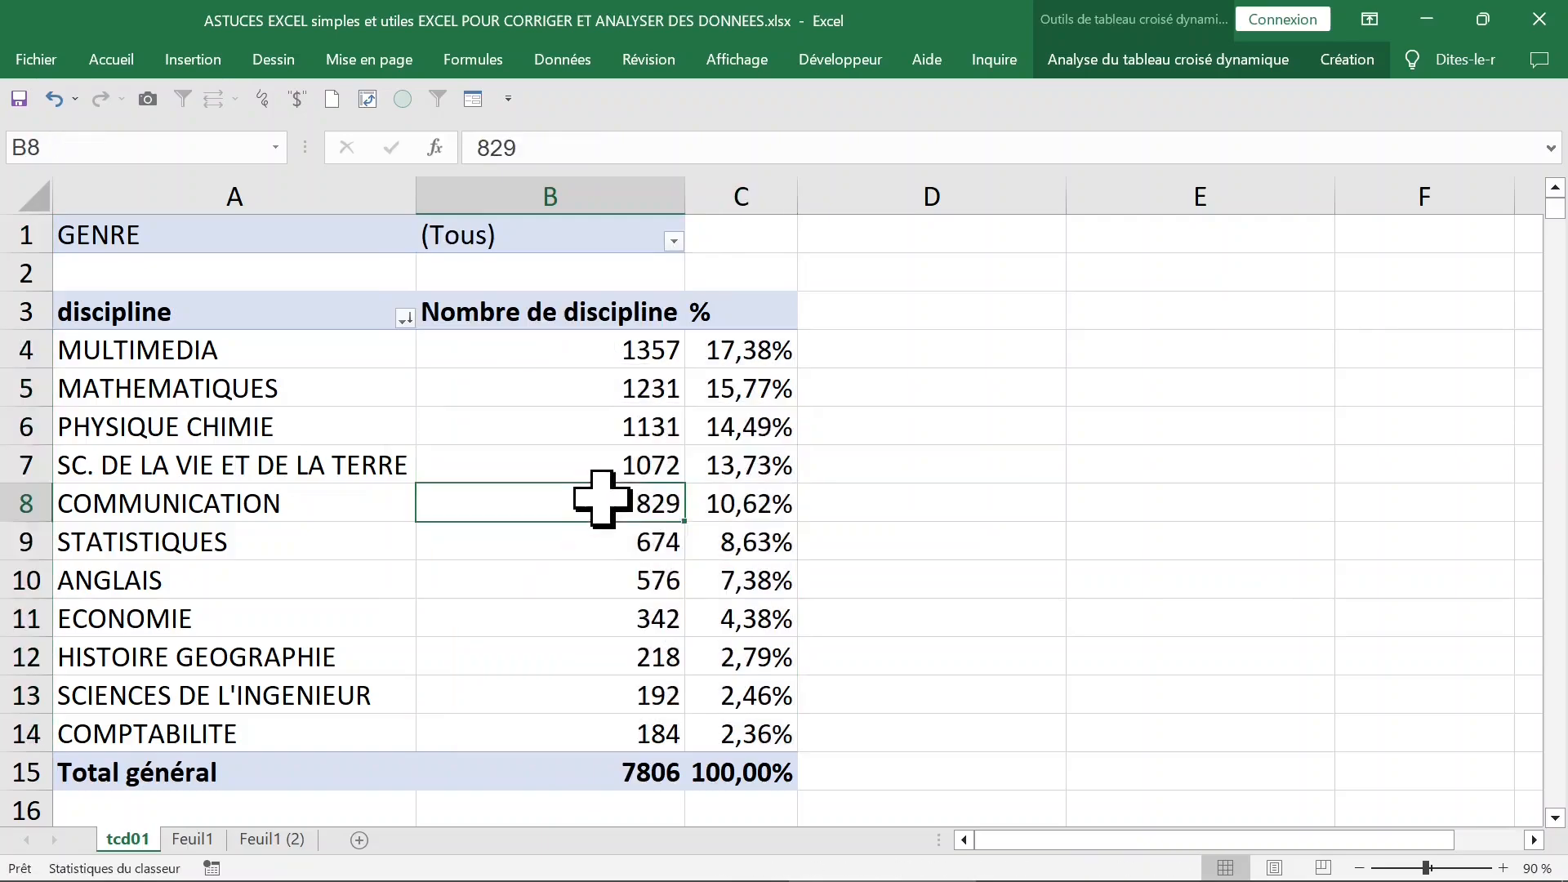
left_click(602, 461)
left_click(1216, 57)
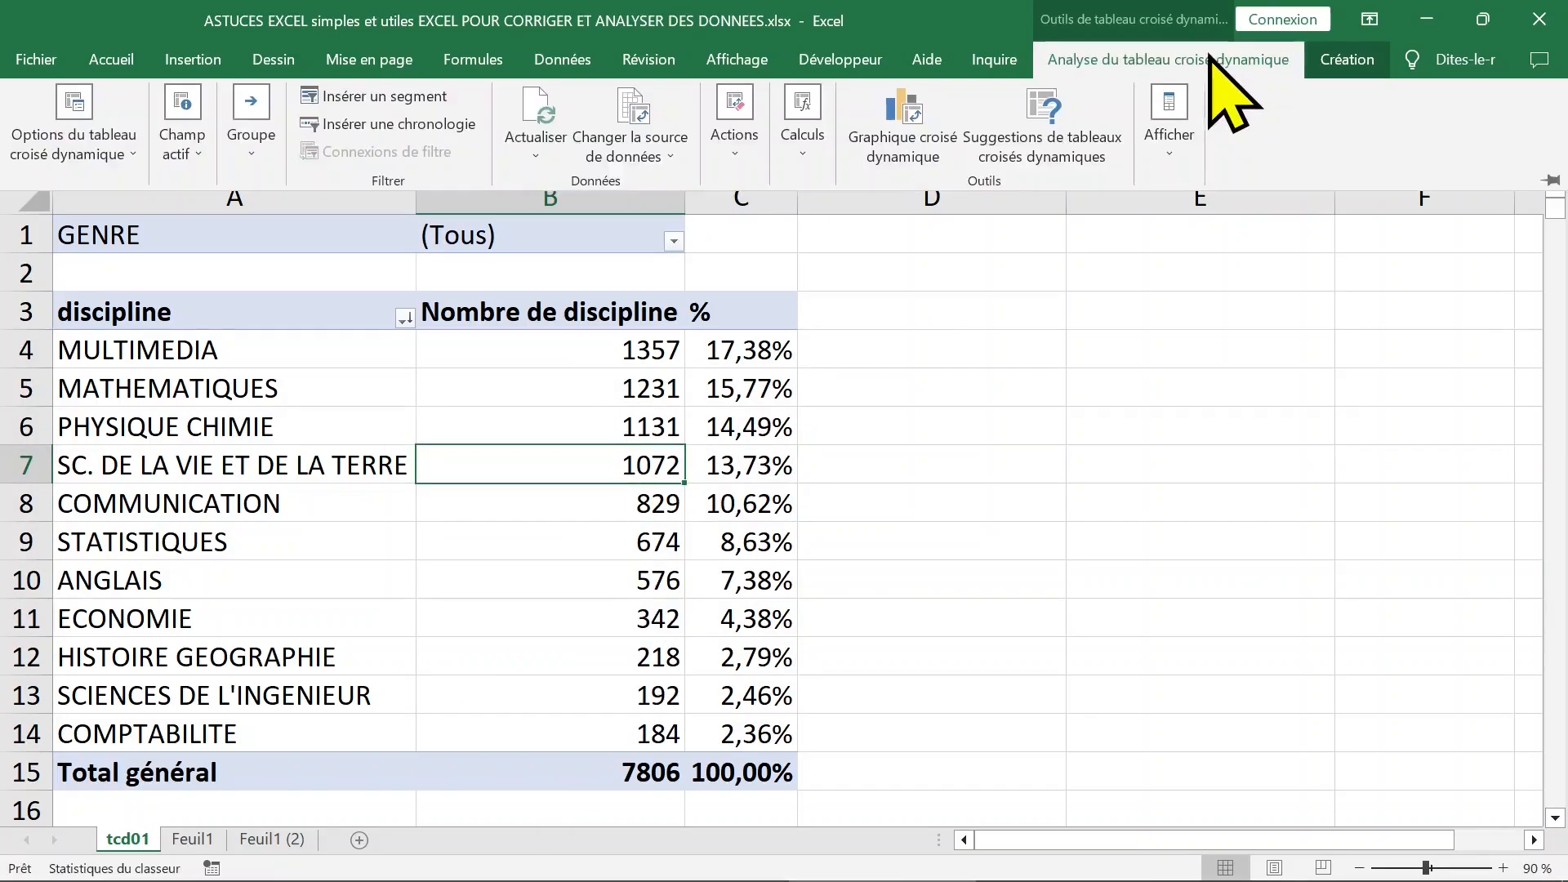
left_click(127, 171)
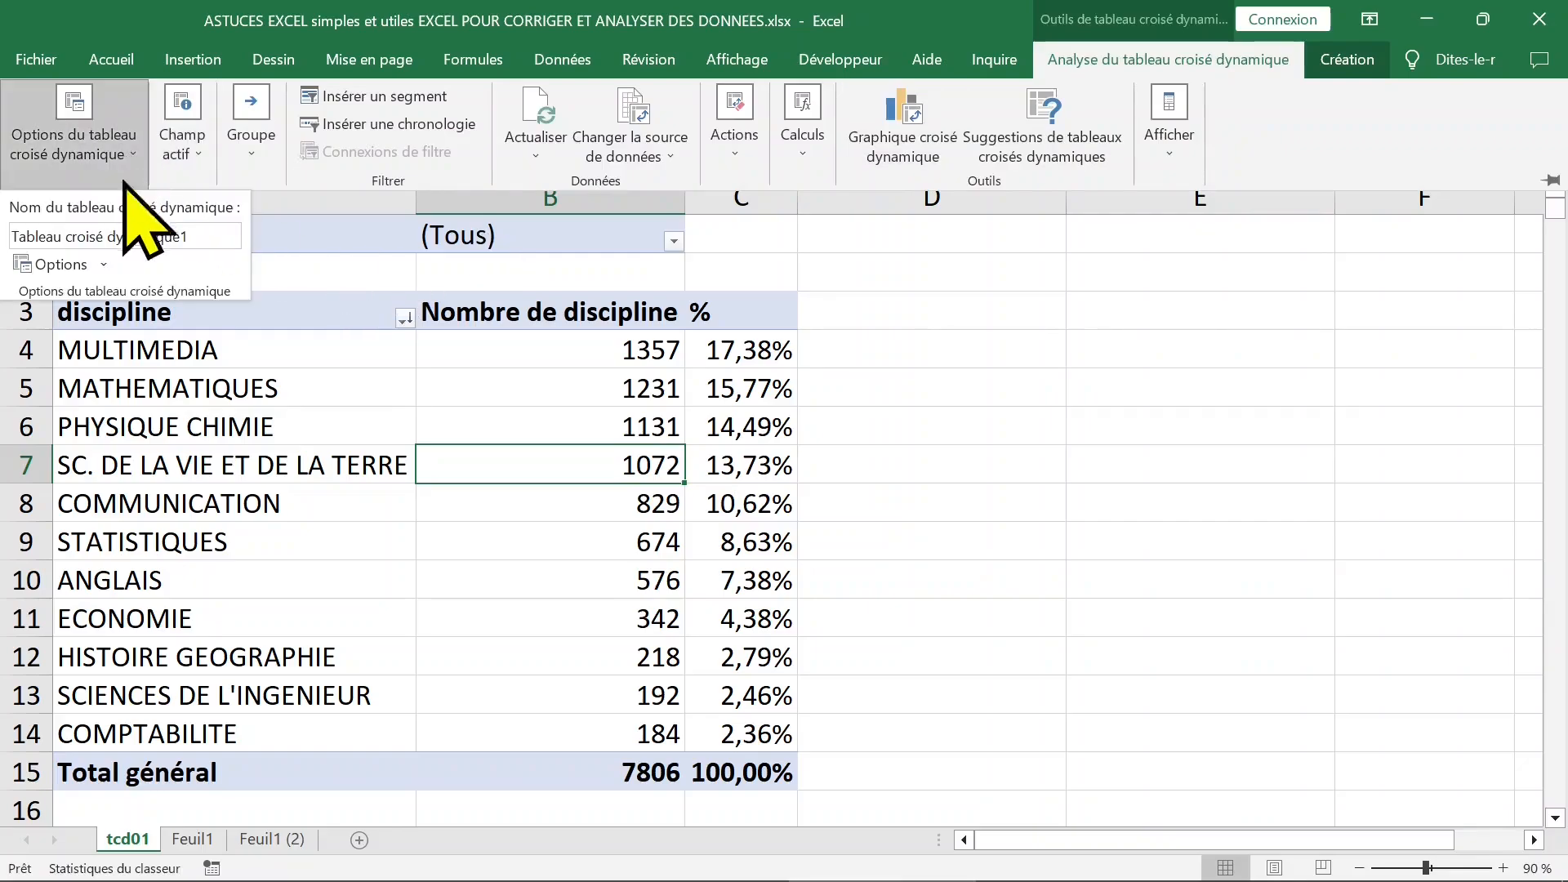
left_click(110, 266)
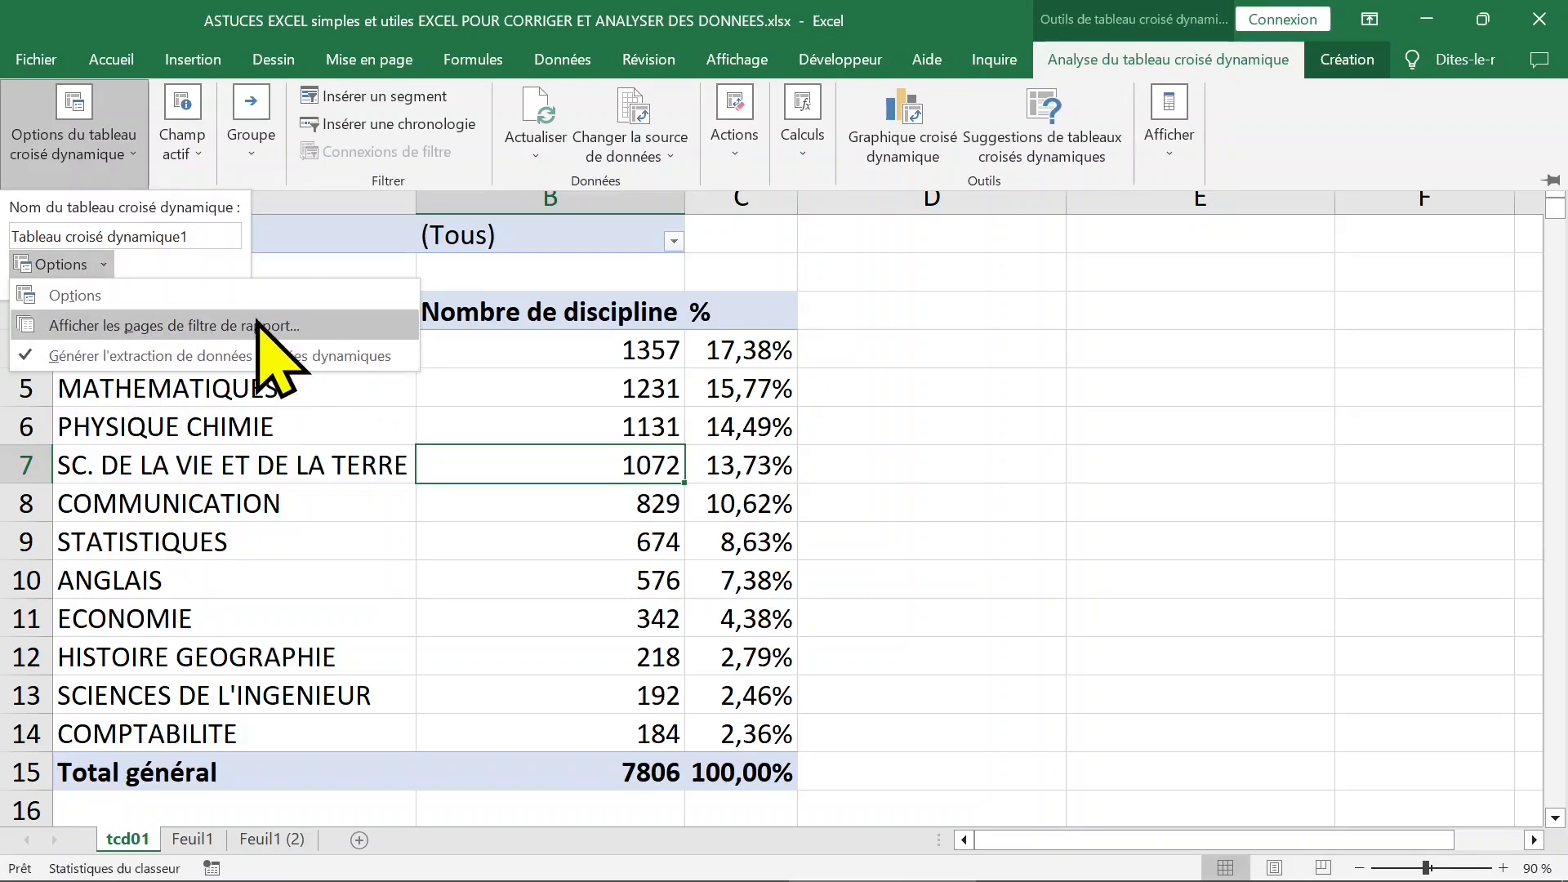
left_click(195, 325)
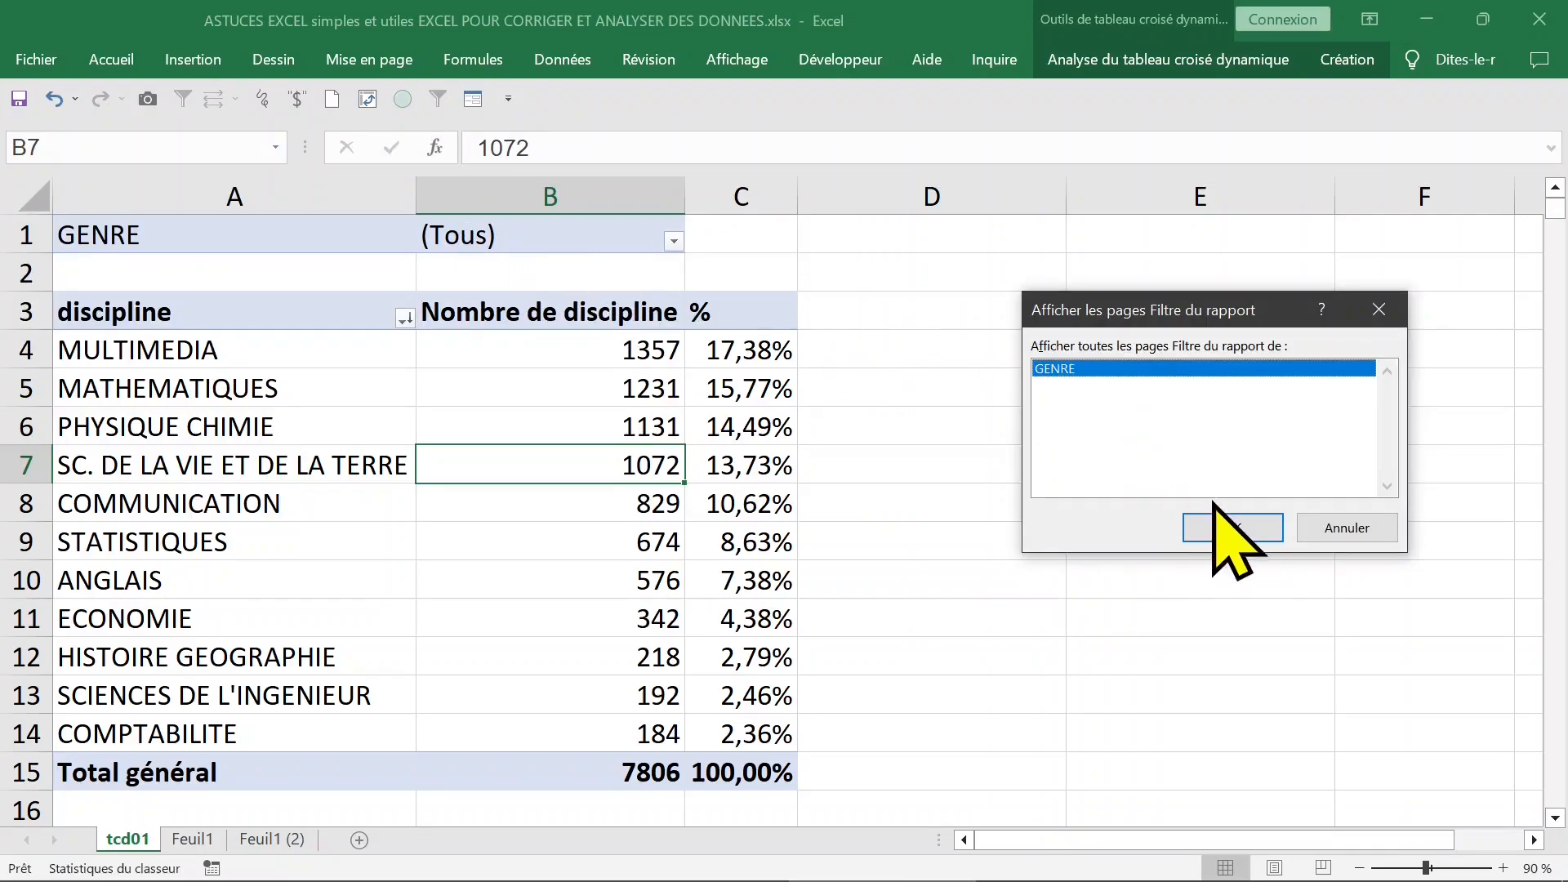
left_click(1232, 528)
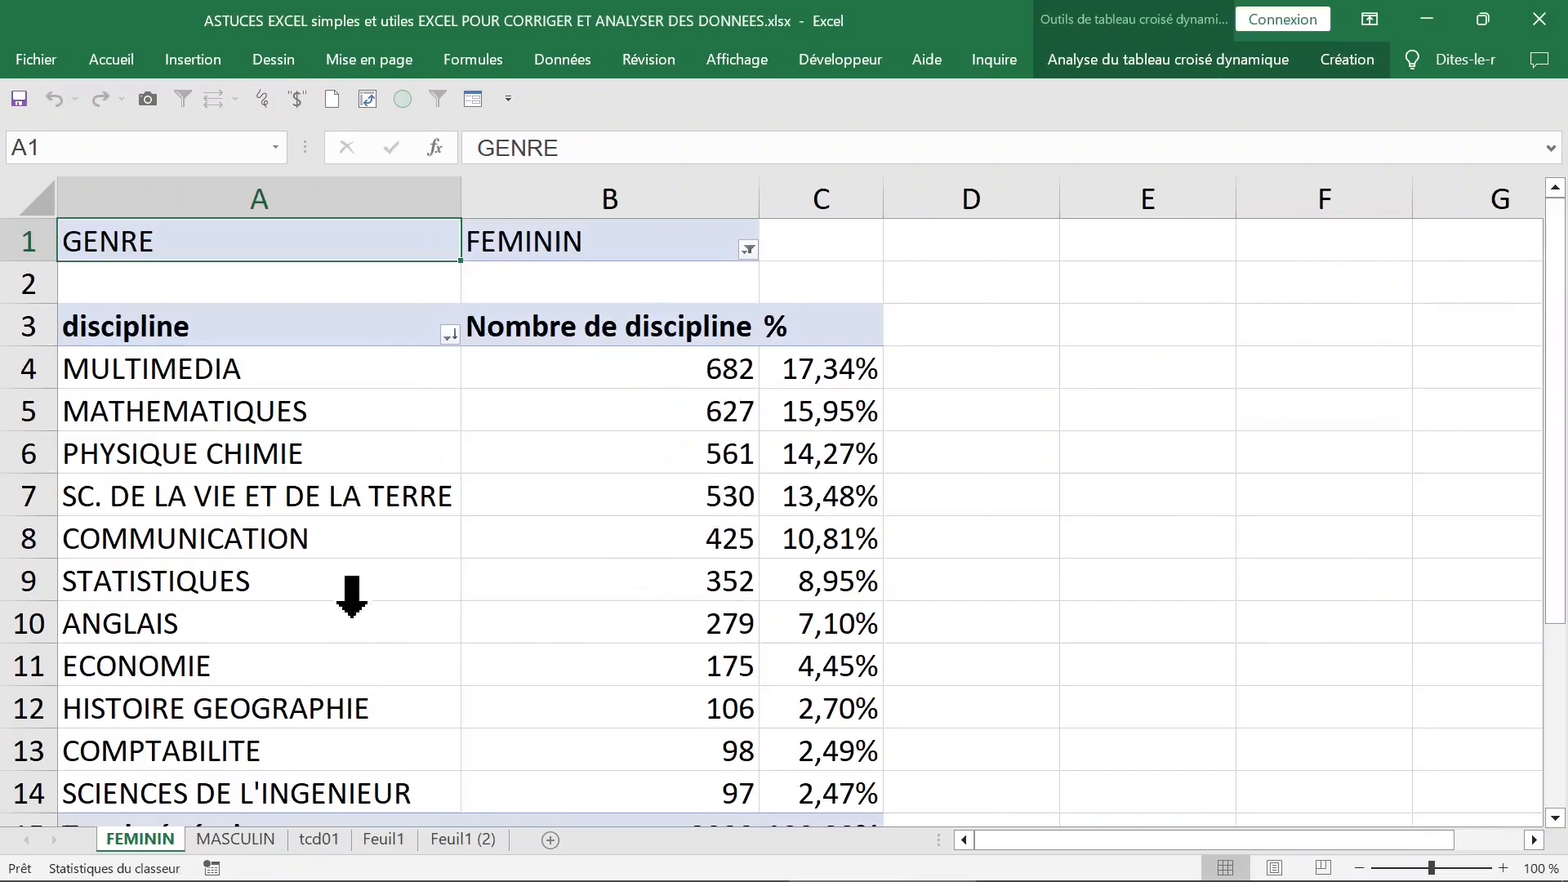
Step: Examine the discipline counts and percentages on the FEMININ and MASCULIN sheets
scroll(212, 758, "down", 3)
scroll(222, 776, "up", 2)
left_click(236, 839)
scroll(368, 676, "down", 4)
scroll(368, 675, "up", 4)
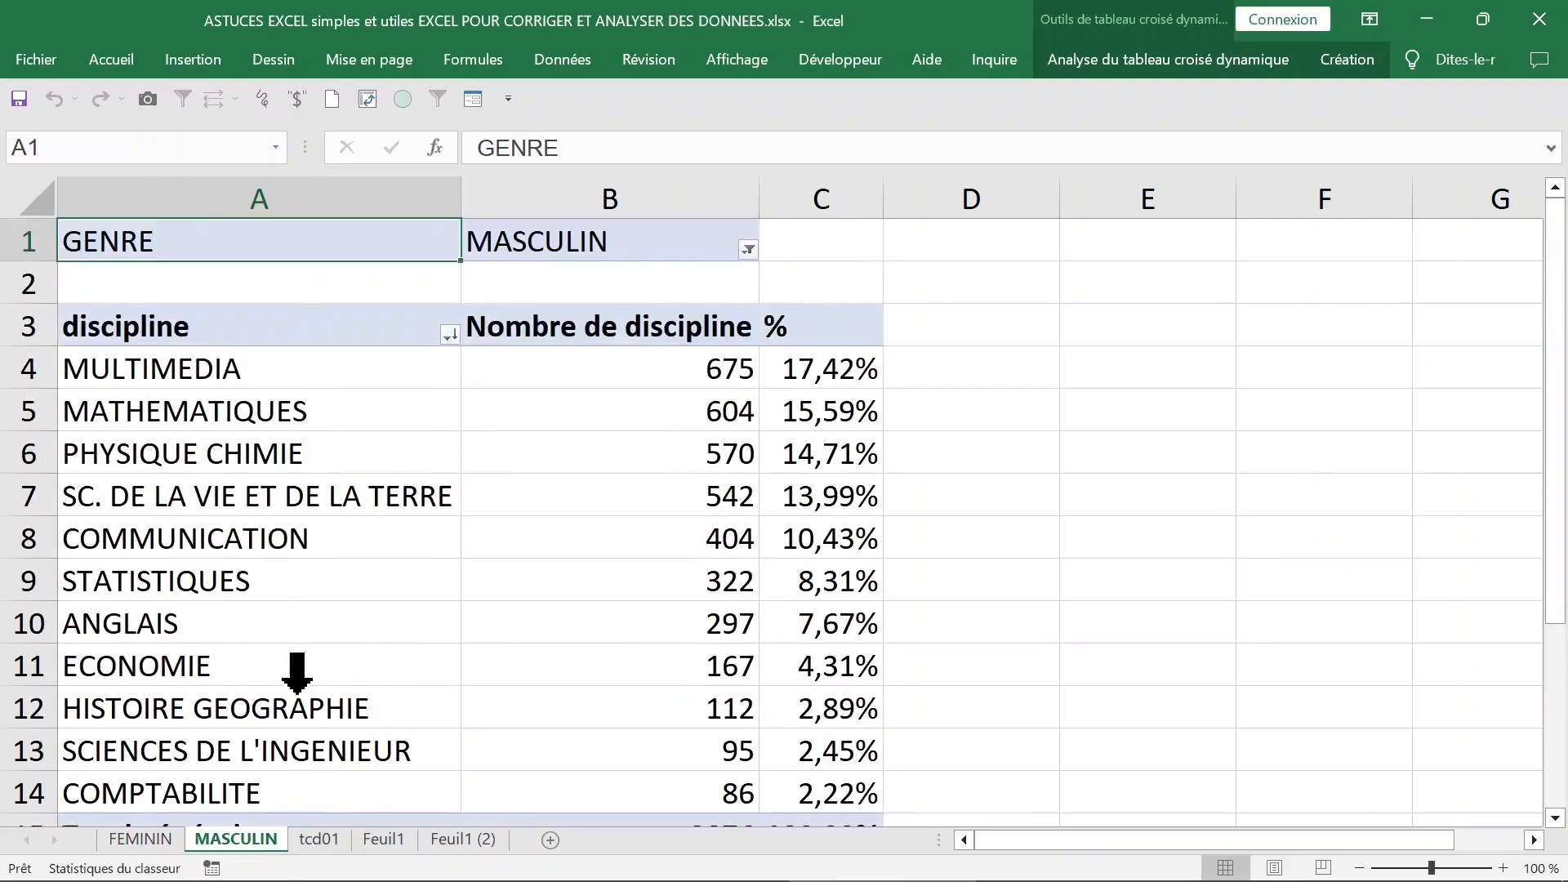
left_click(146, 841)
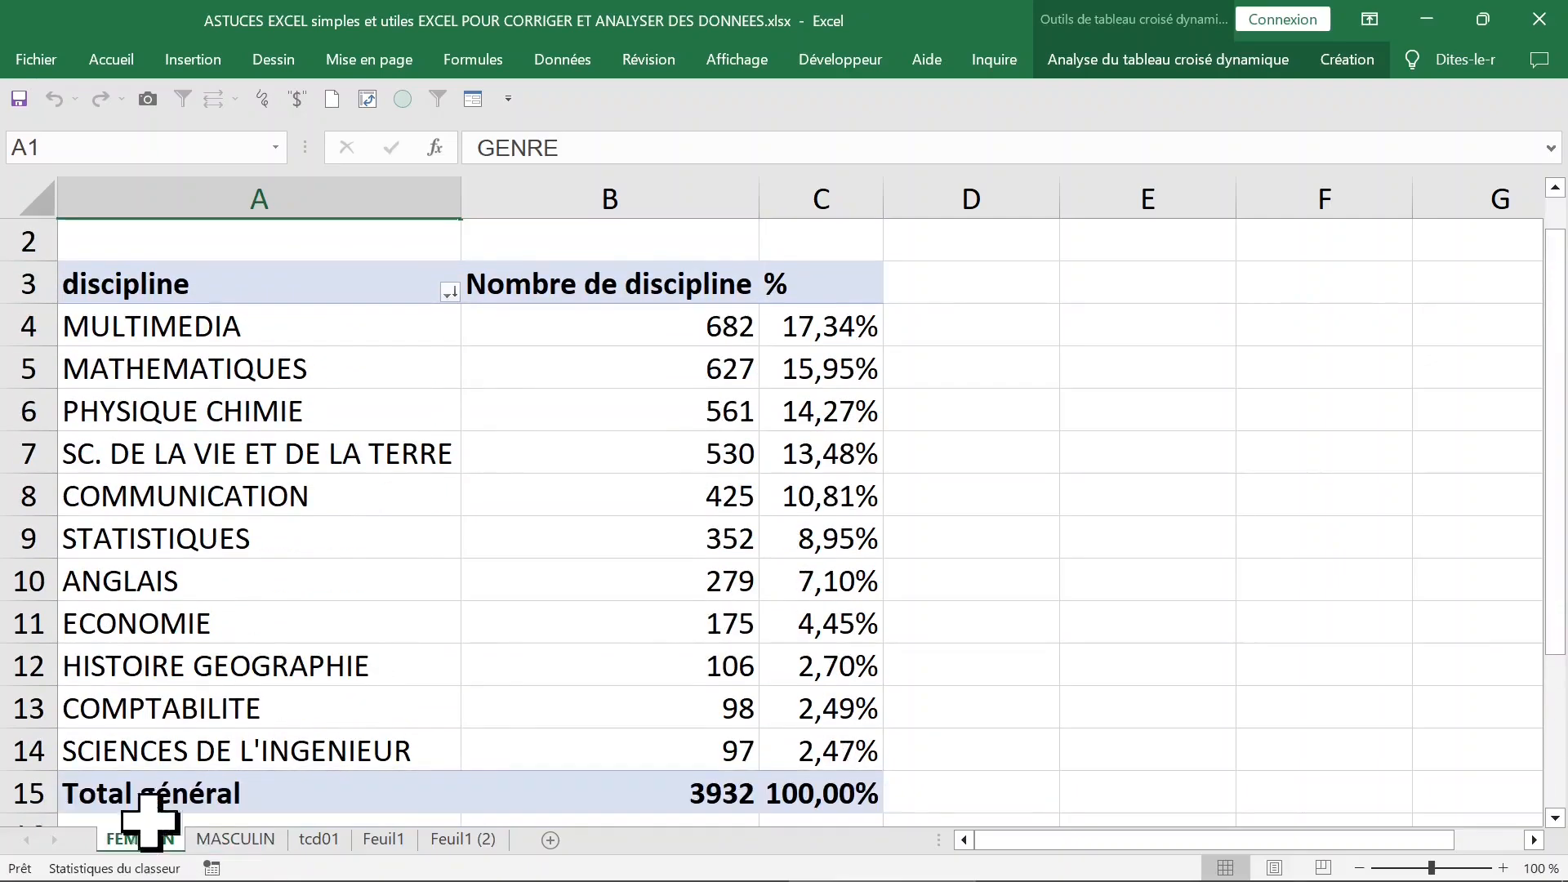
left_click(236, 839)
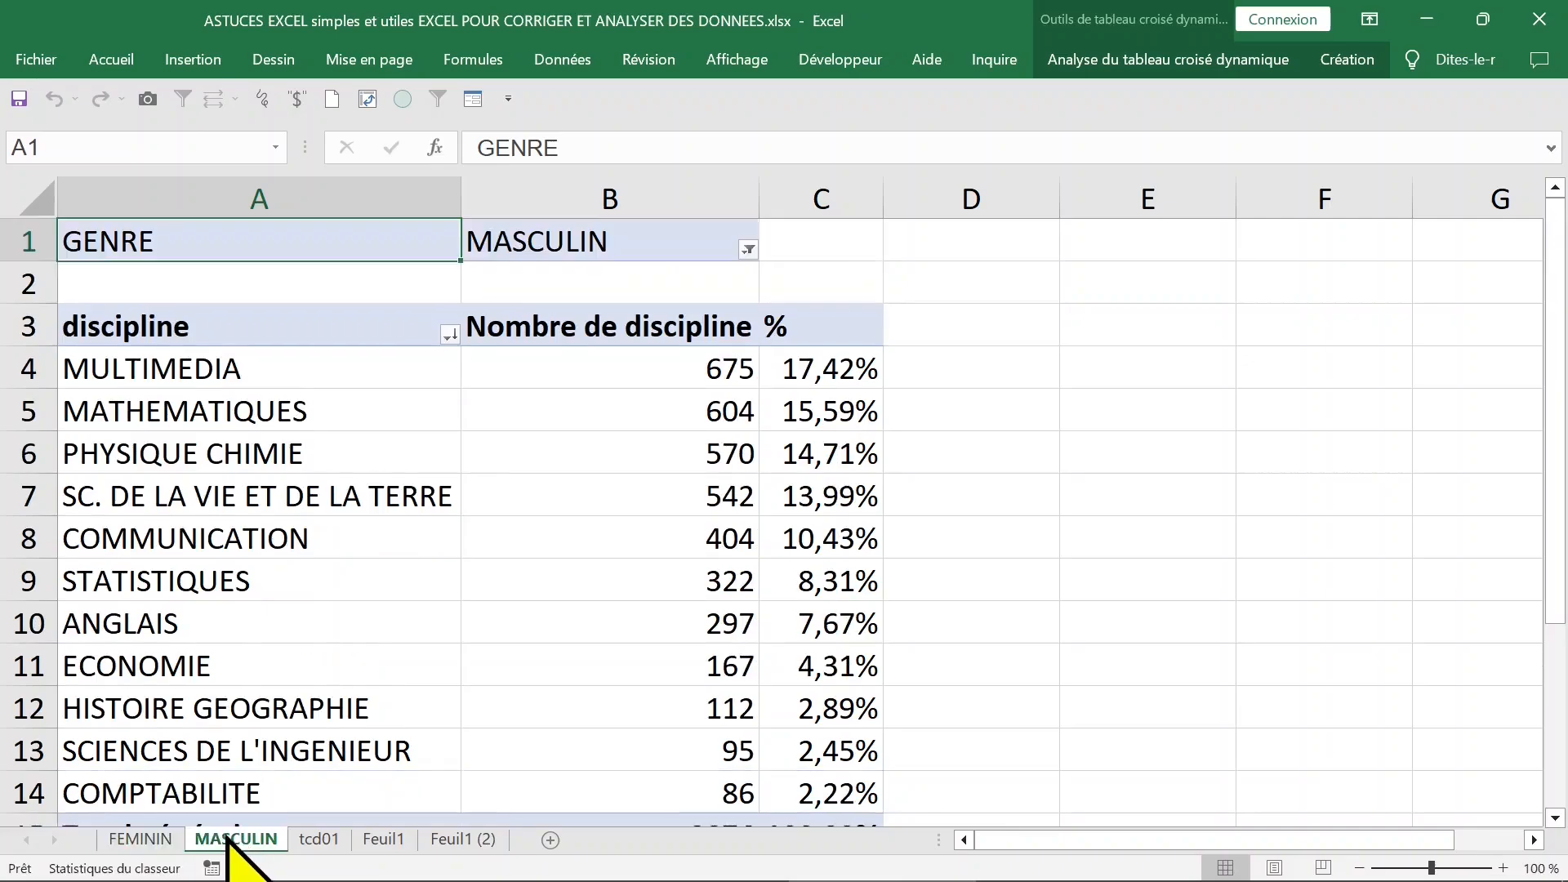
Step: Delete the MASCULIN sheet from the workbook and confirm its permanent removal
right_click(229, 839)
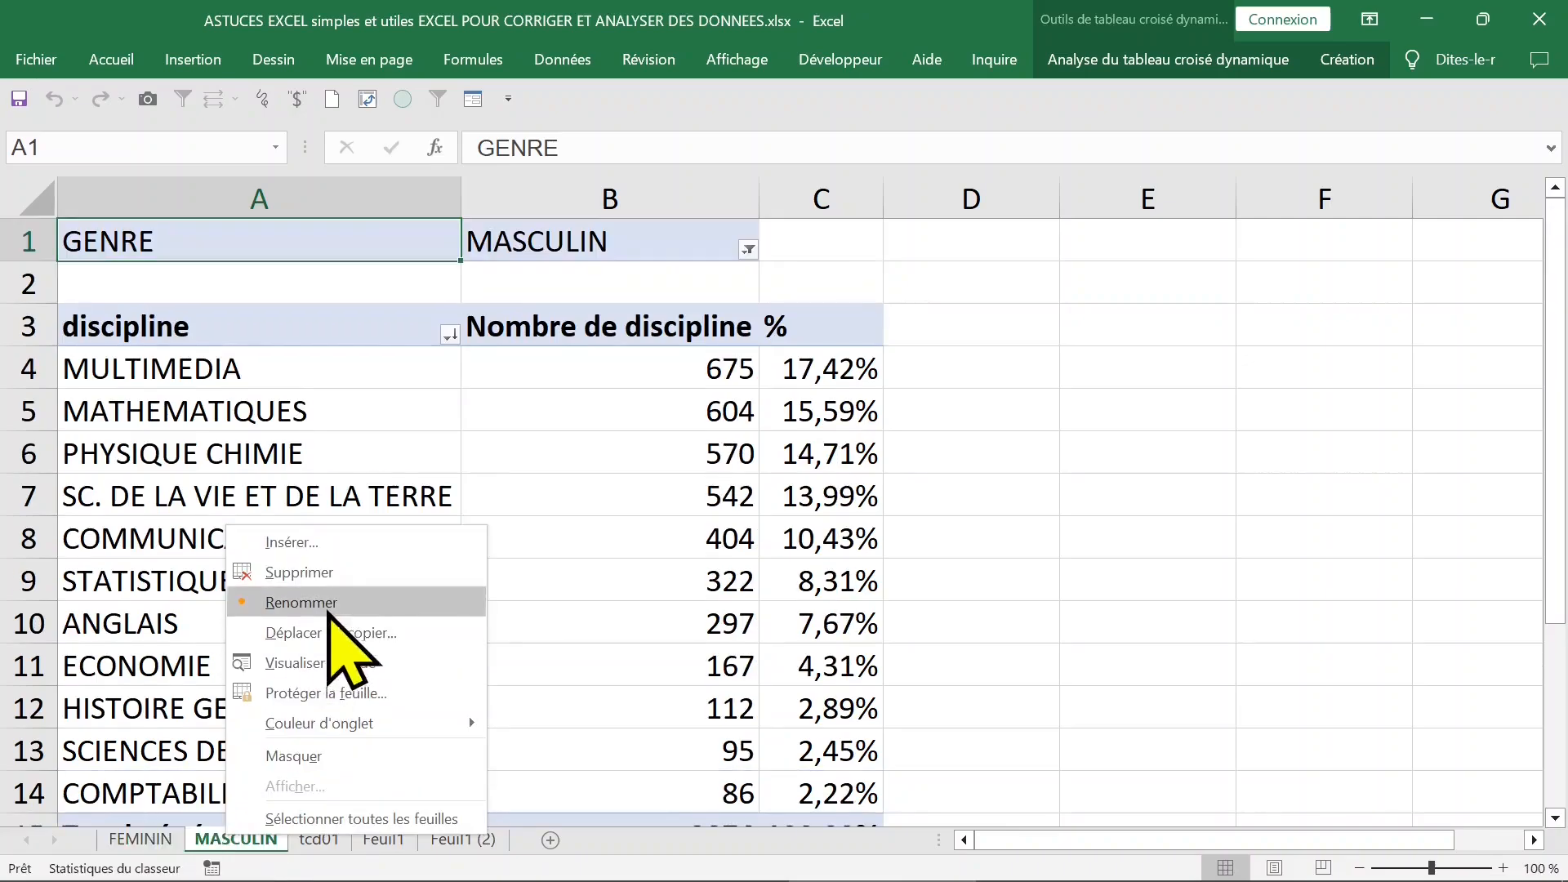
left_click(331, 571)
left_click(718, 521)
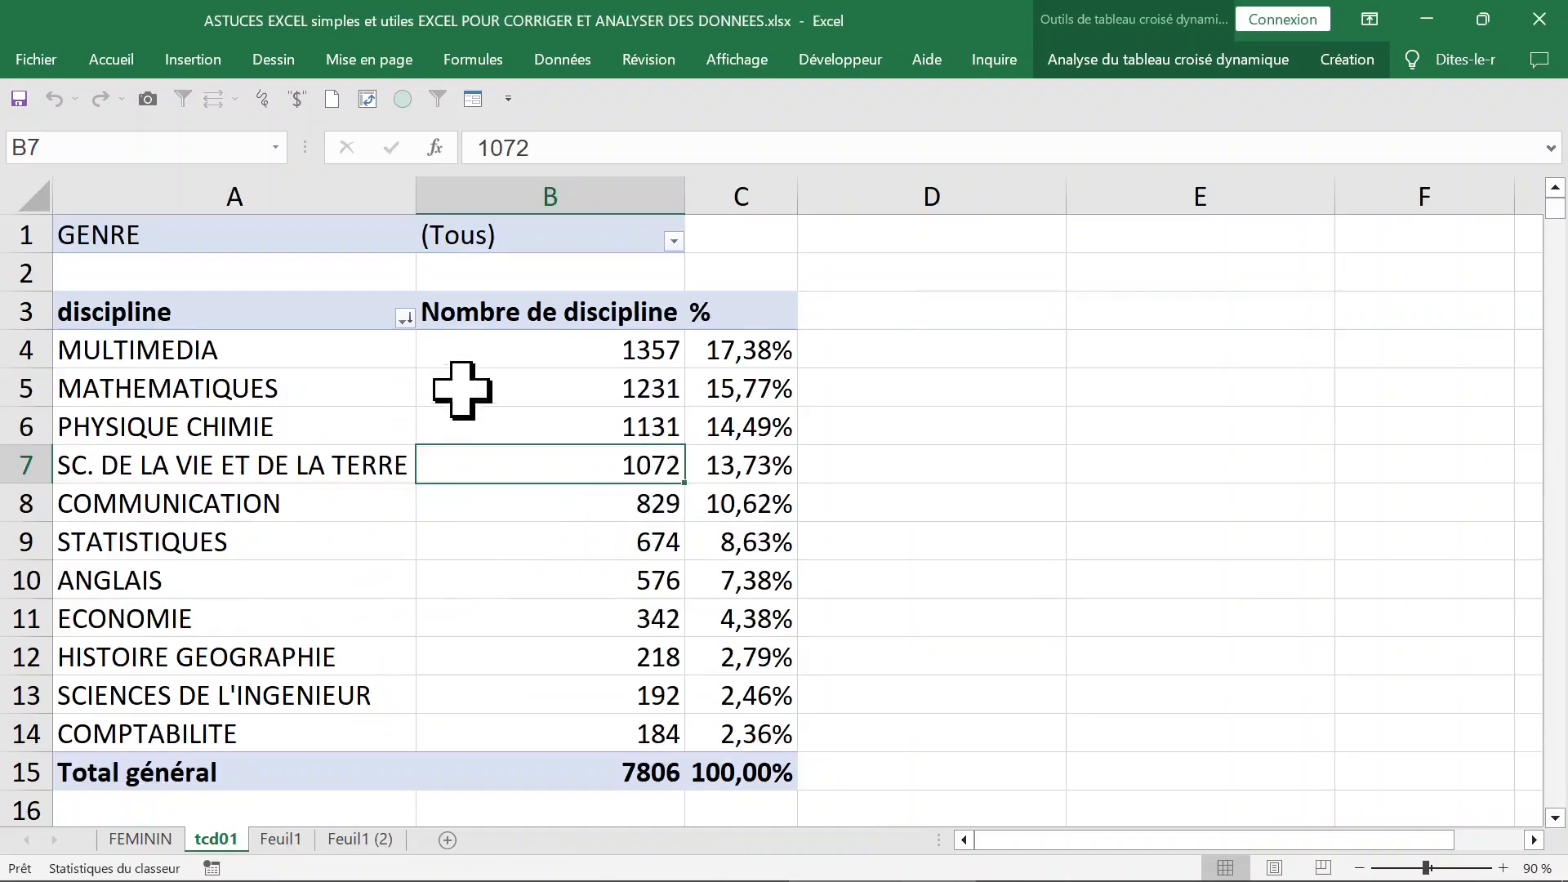
left_click(674, 240)
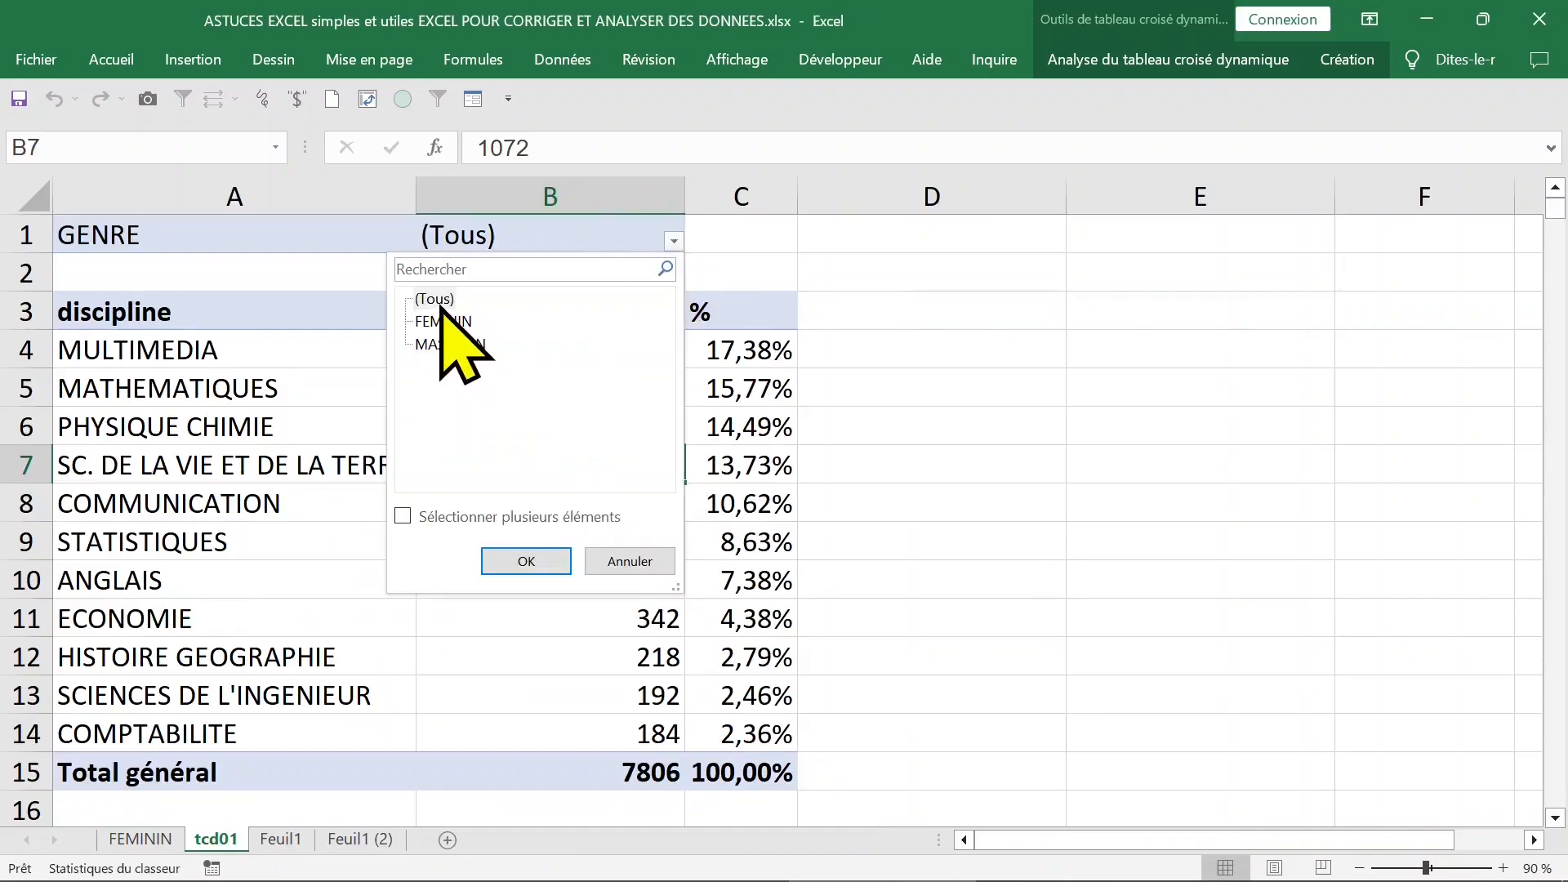
left_click(526, 561)
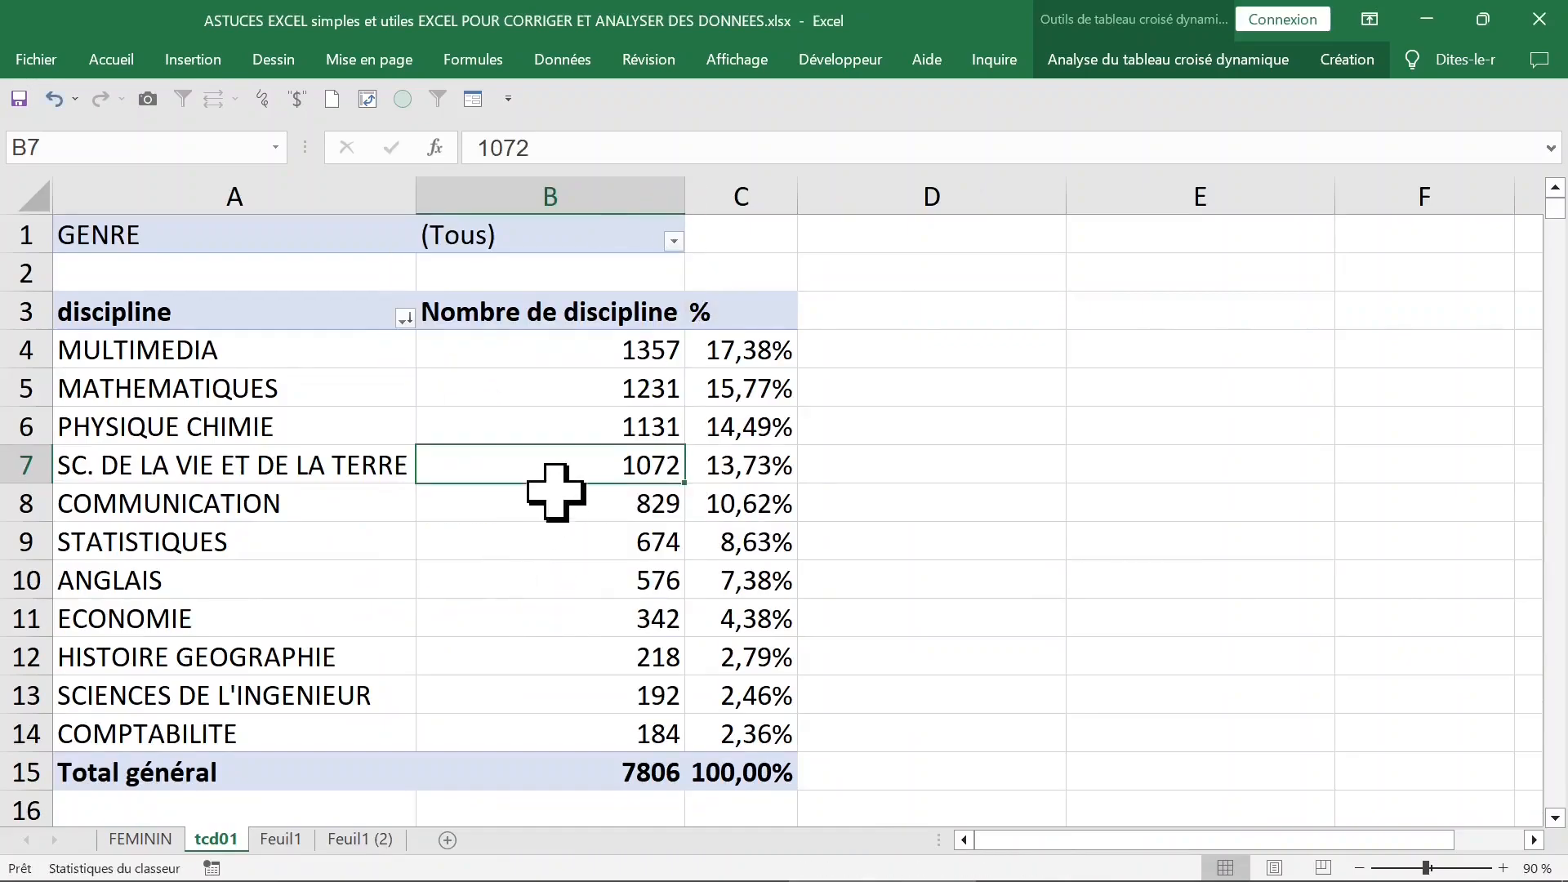
Step: Delete the FEMININ sheet from the workbook, confirm its removal, and select cell B10 on the tcd01 sheet
left_click(131, 839)
right_click(131, 839)
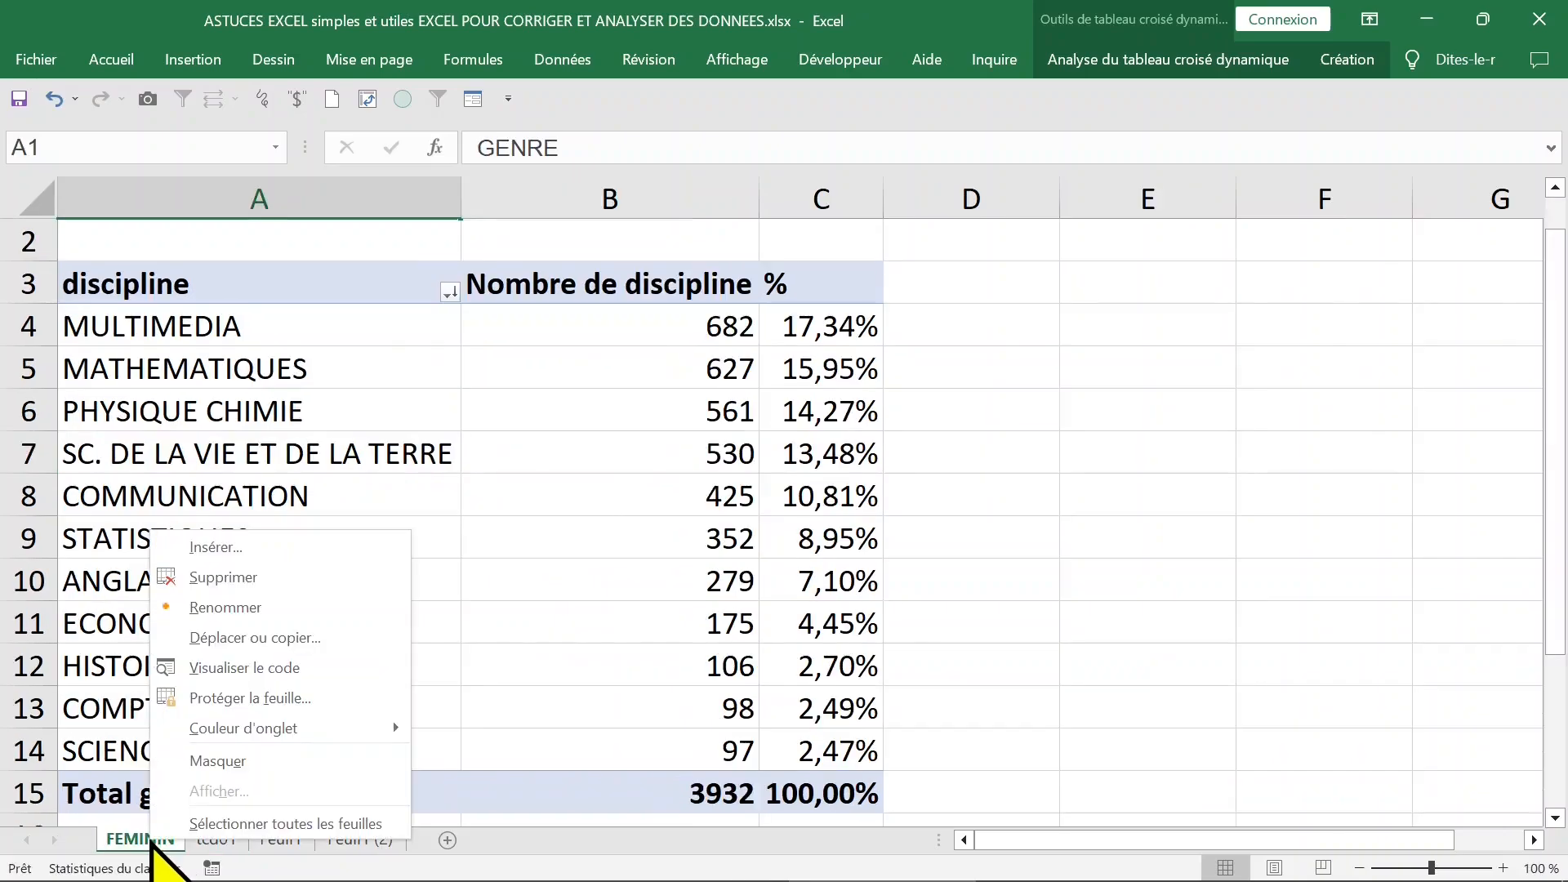
left_click(237, 577)
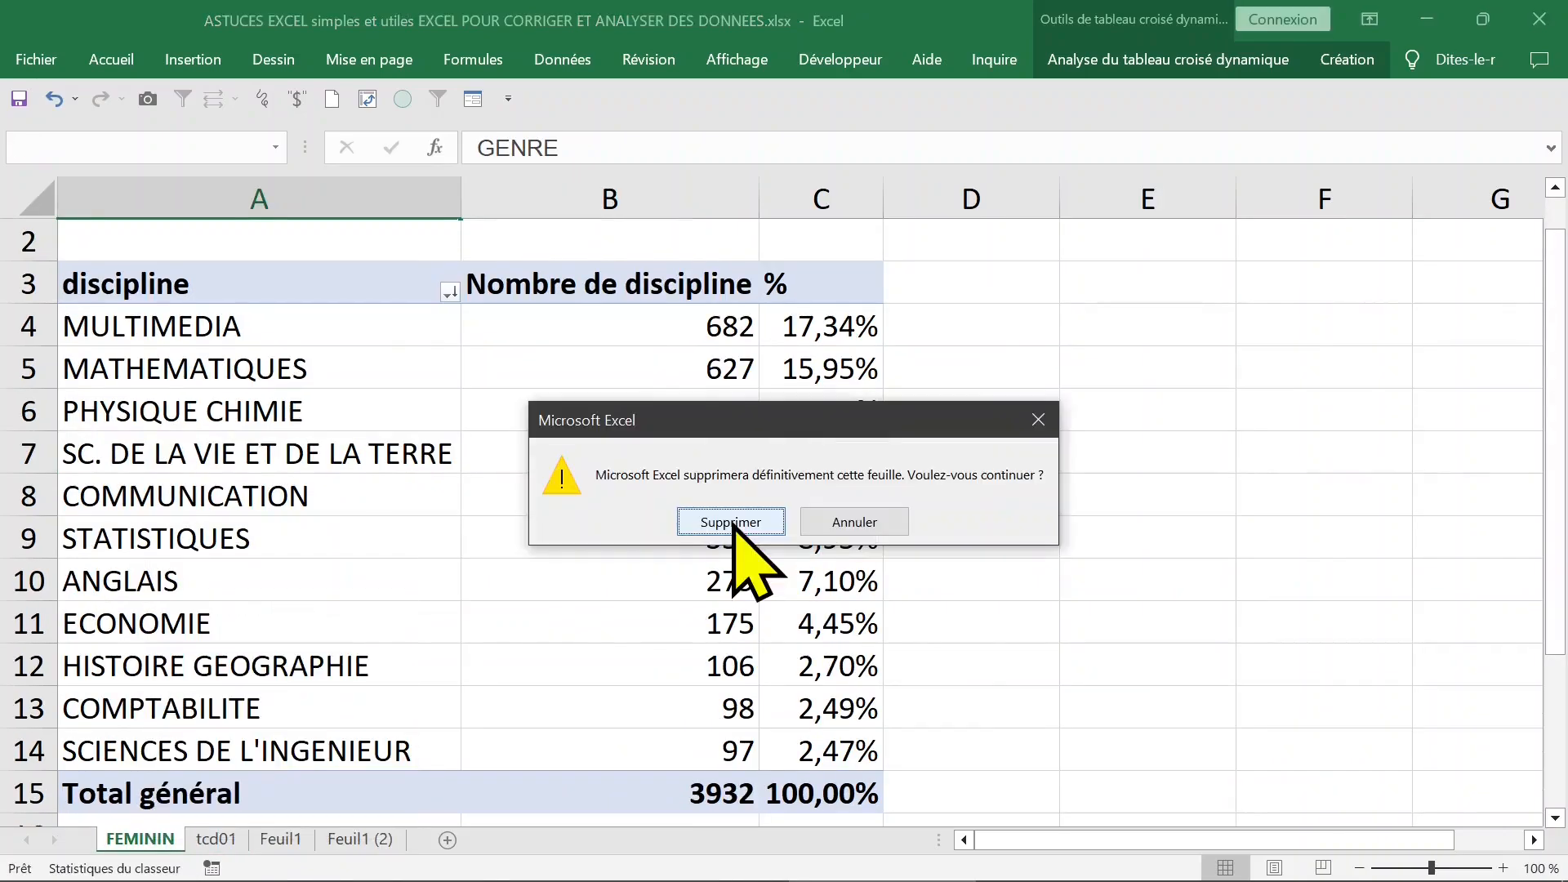
left_click(695, 521)
left_click(540, 580)
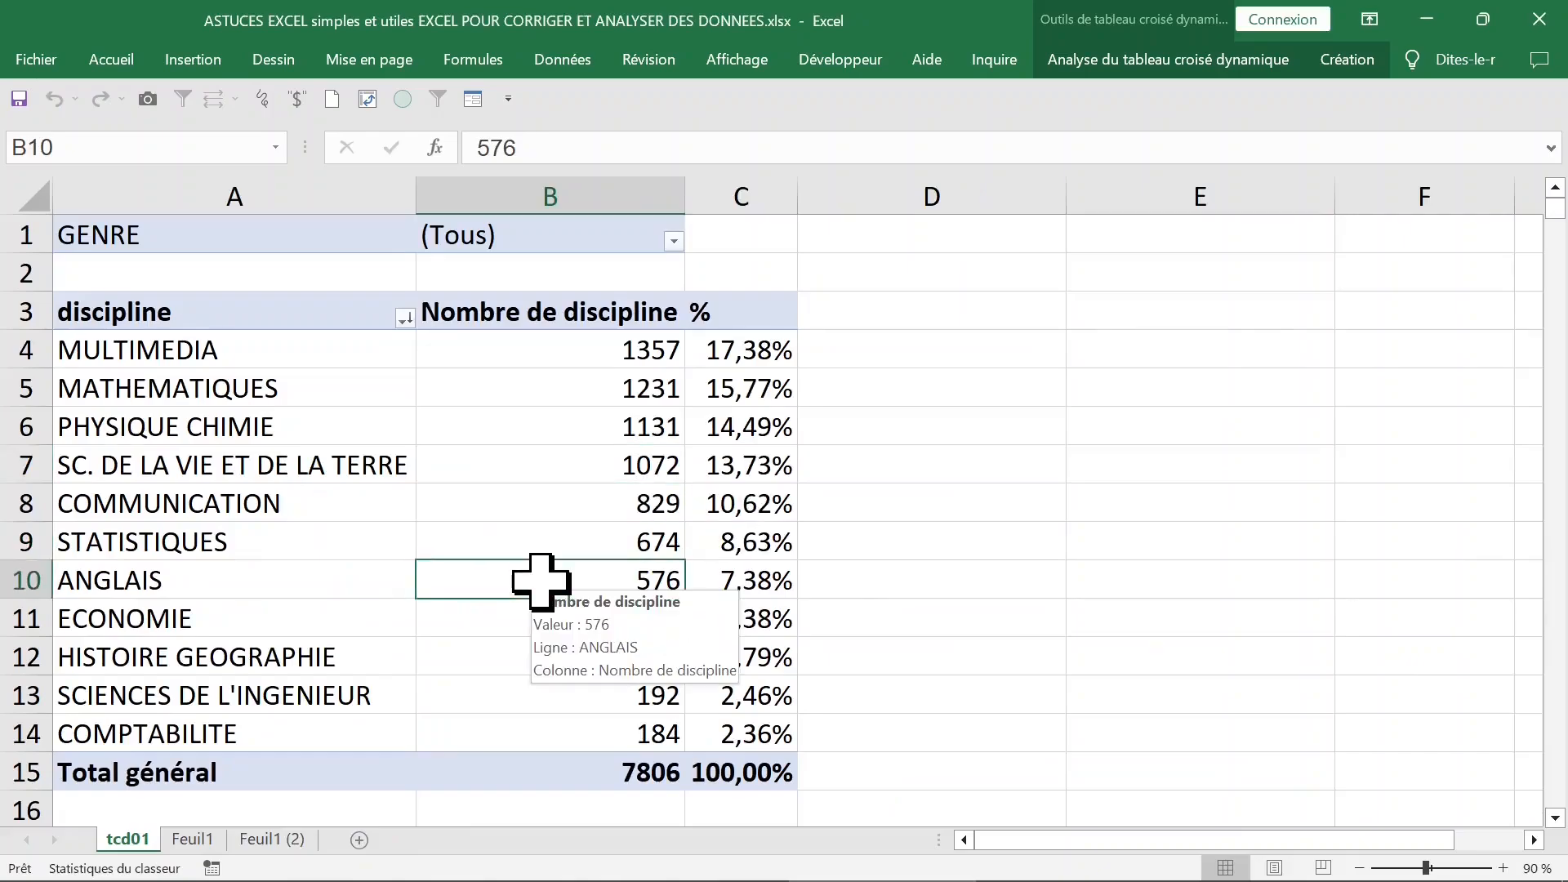